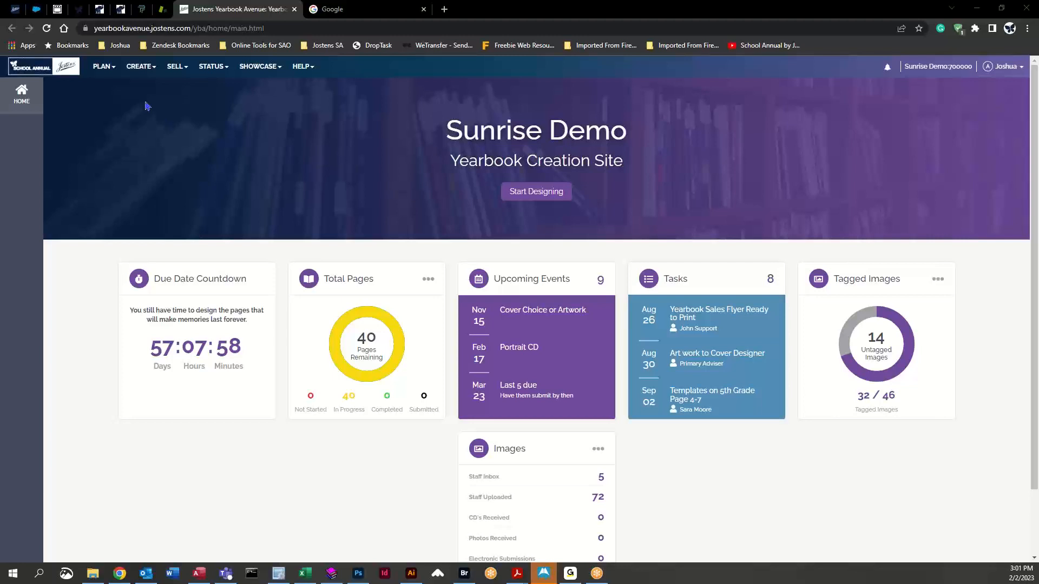
- Open the Image Library from the CREATE menu and dismiss its welcome notice
click(143, 72)
click(154, 154)
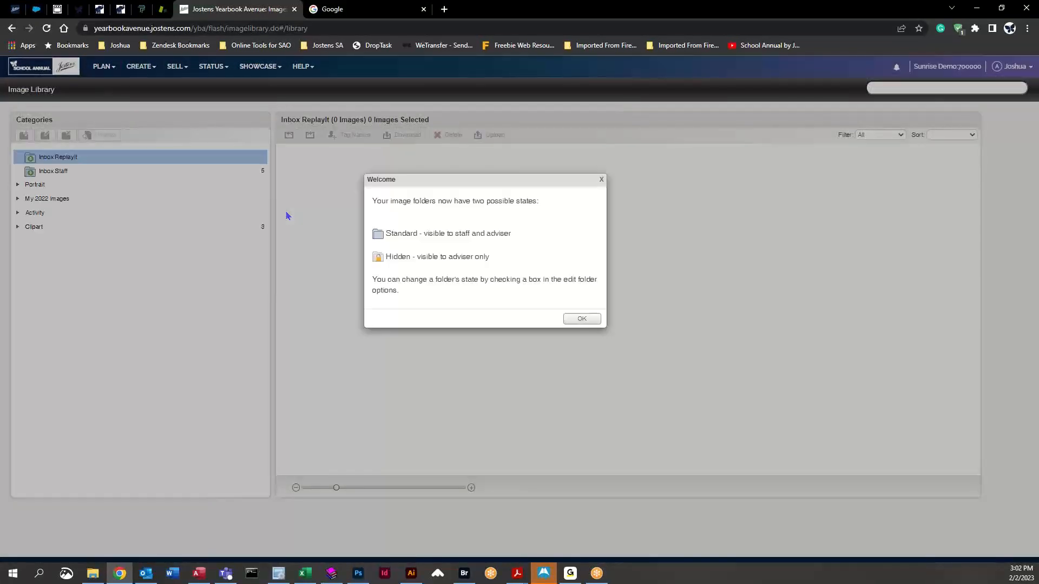
click(574, 327)
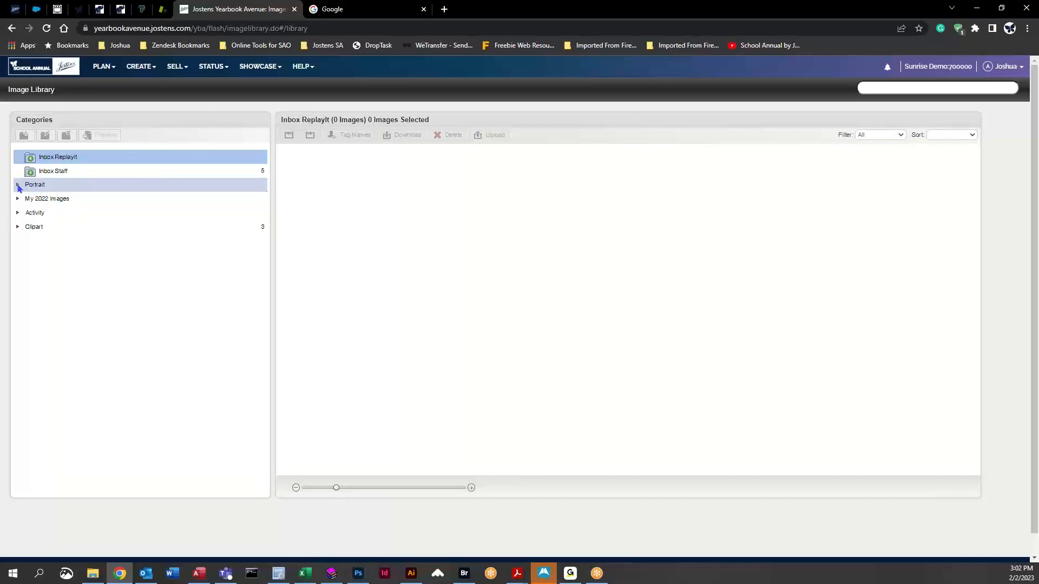
- Expand Portrait, open the Adkins-5 folder's 39 photos, and preview them as a PDF
click(18, 187)
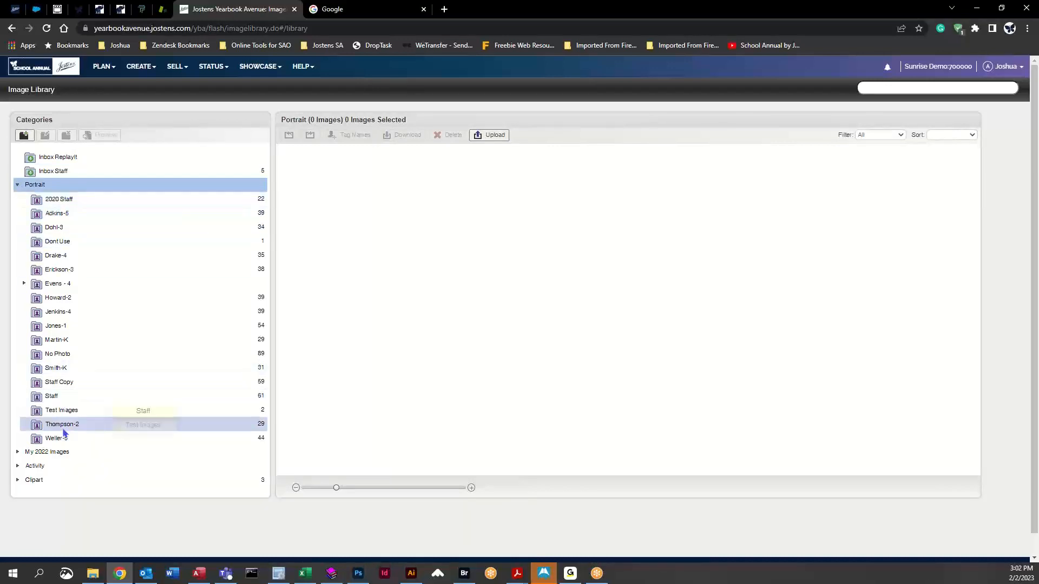
click(139, 216)
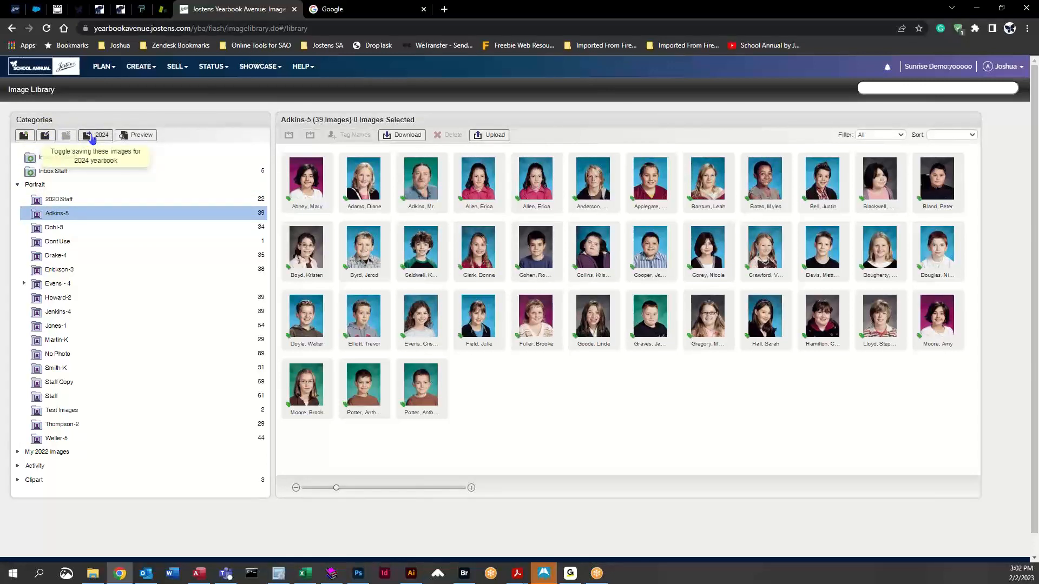
click(138, 136)
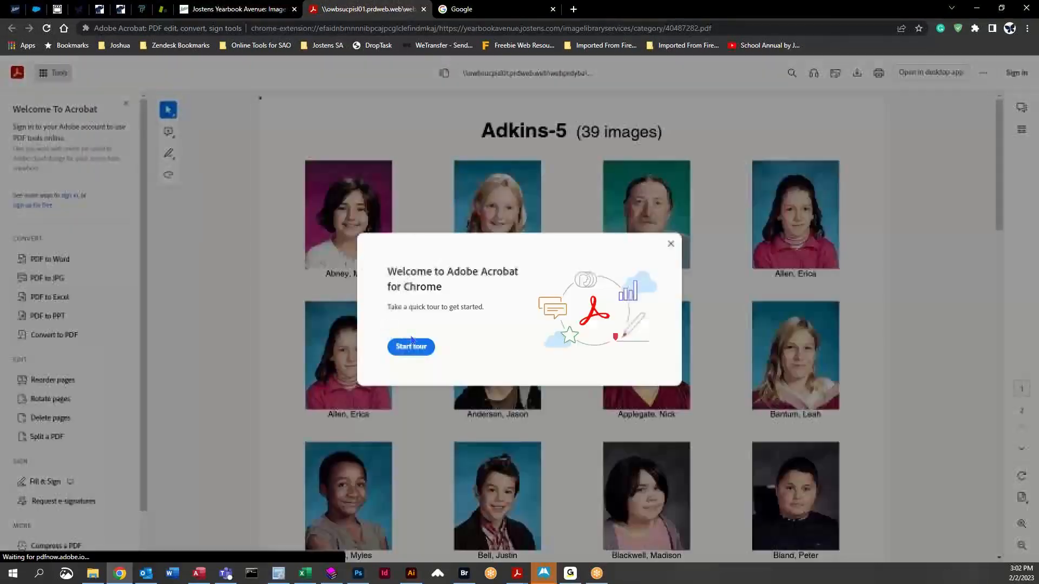
- Close the Acrobat welcome dialog and scroll through both pages of the Adkins-5 contact sheet
click(671, 243)
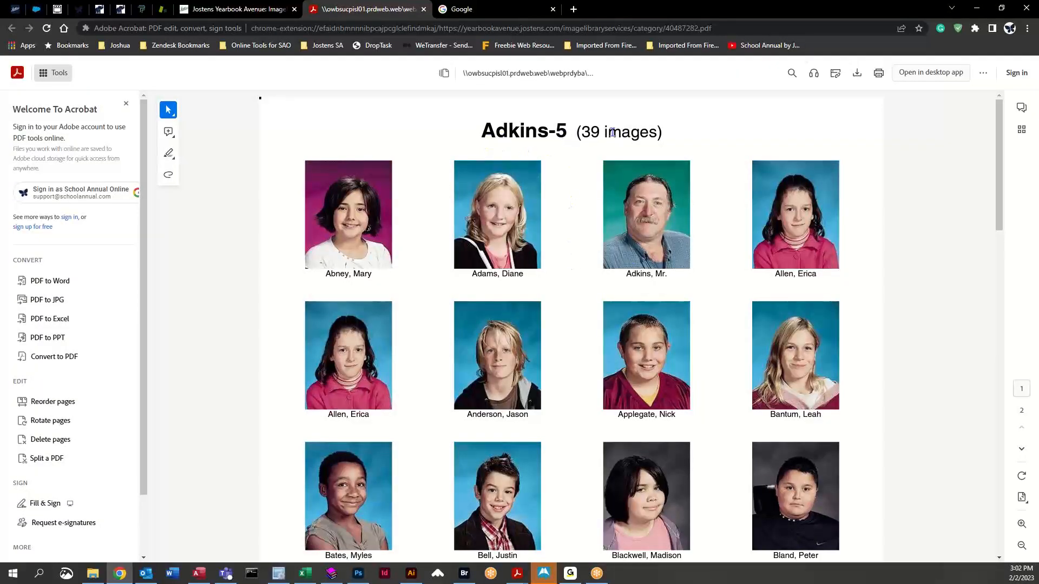
scroll(797, 210, down, 1)
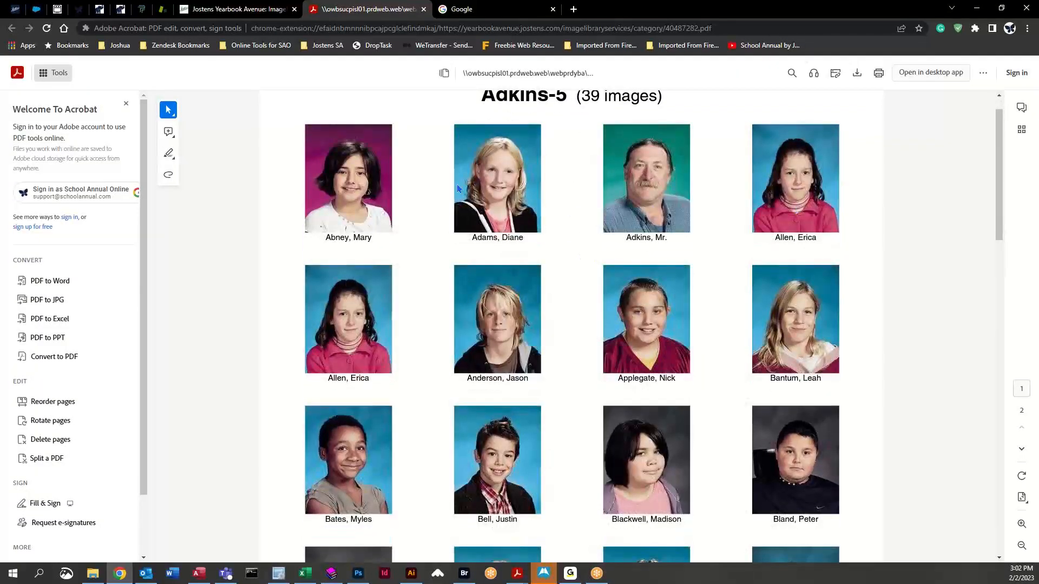
scroll(570, 273, down, 5)
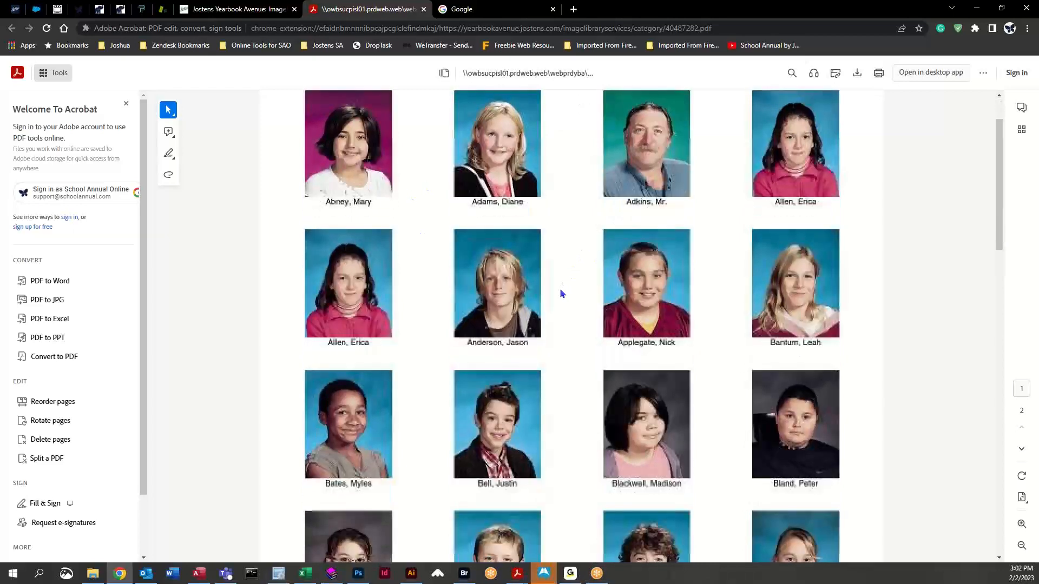
scroll(569, 305, down, 6)
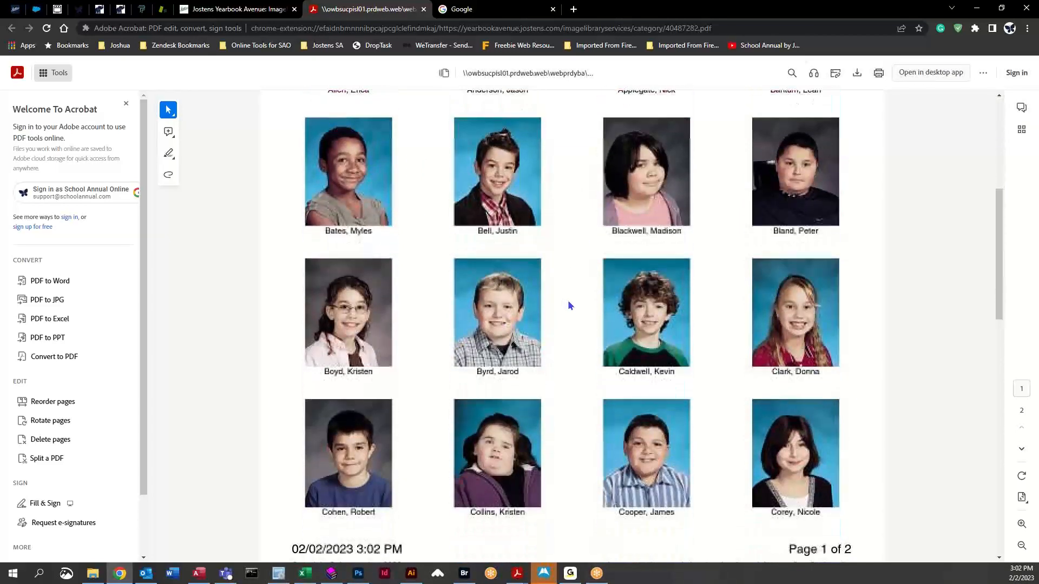
scroll(569, 305, down, 3)
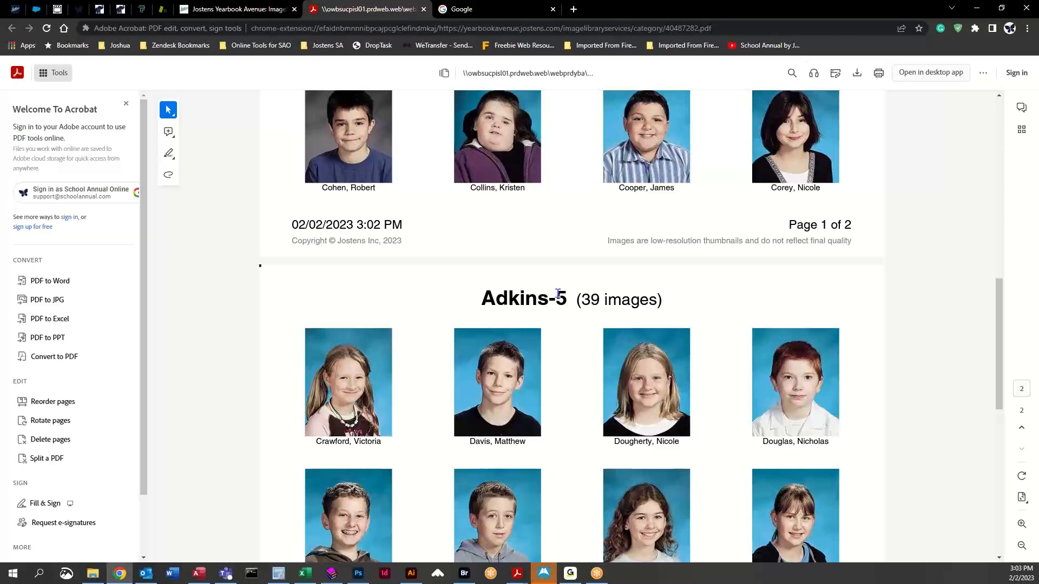
scroll(420, 334, down, 3)
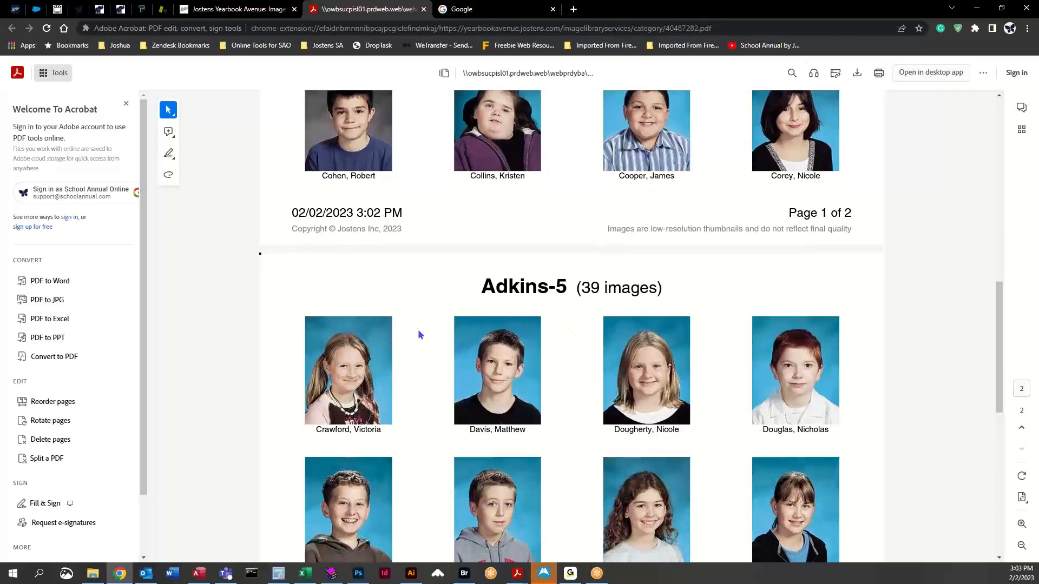
scroll(424, 349, up, 6)
scroll(431, 355, down, 5)
scroll(431, 357, up, 2)
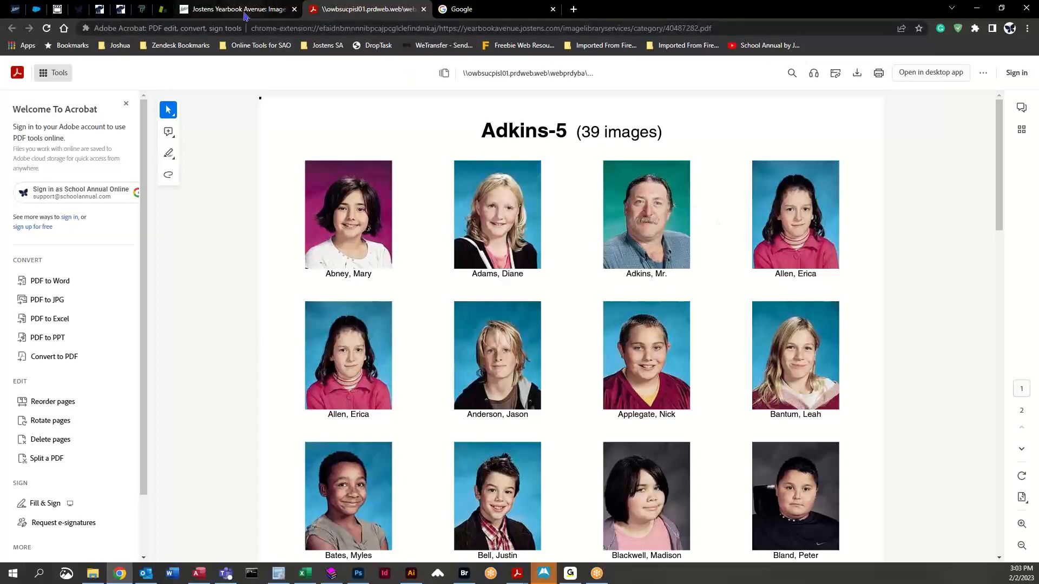
- Close the PDF tab and open the Coverage Report listing all 424 students
middle_click(315, 15)
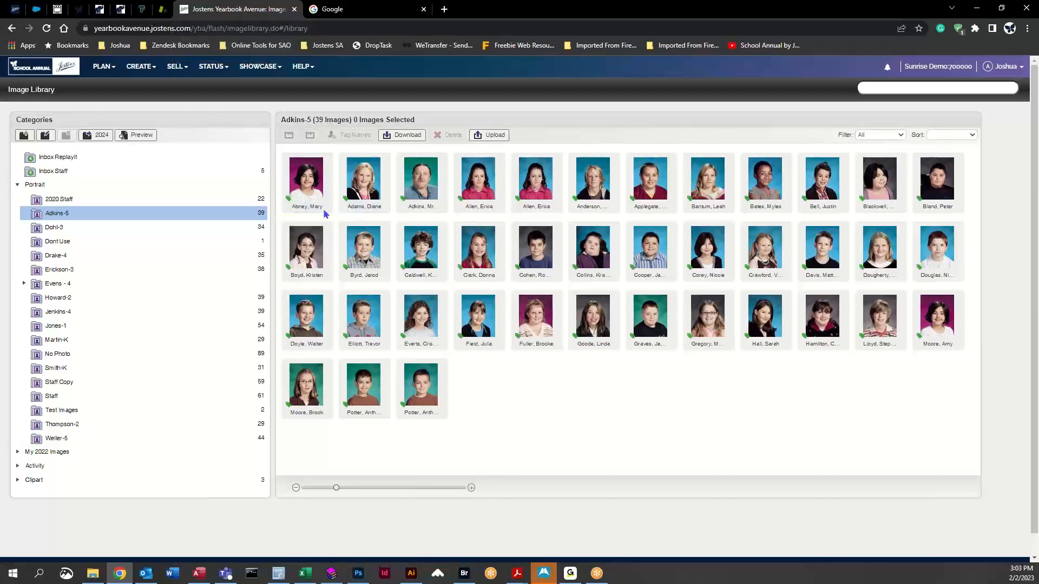
click(146, 72)
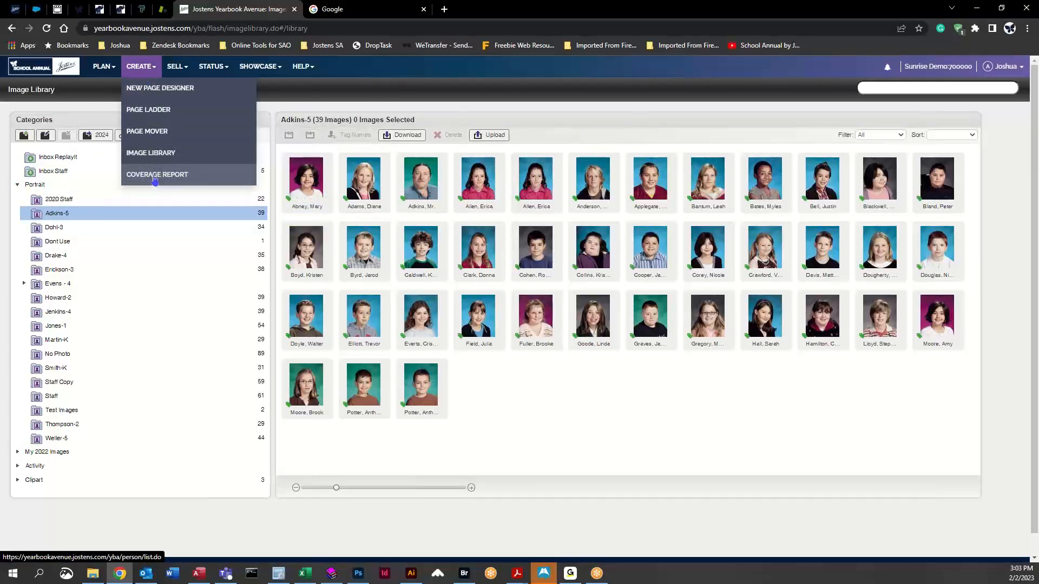
click(156, 177)
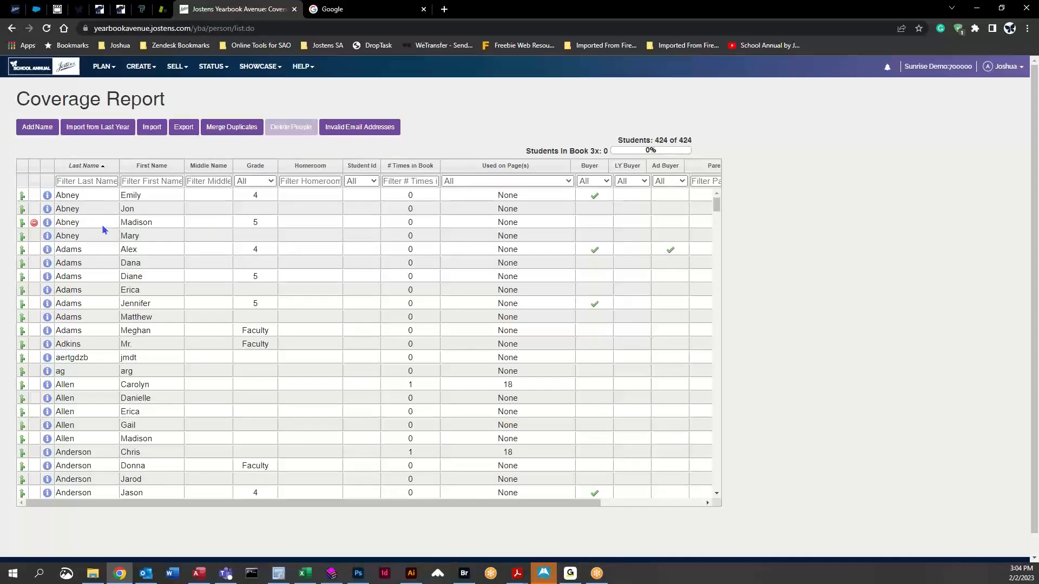
scroll(103, 227, down, 4)
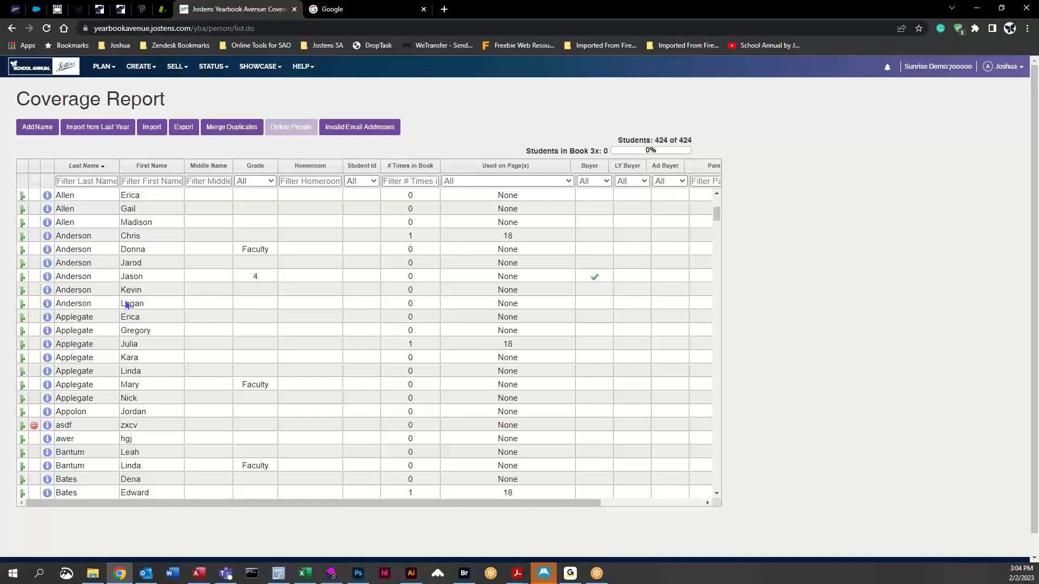
scroll(130, 314, down, 3)
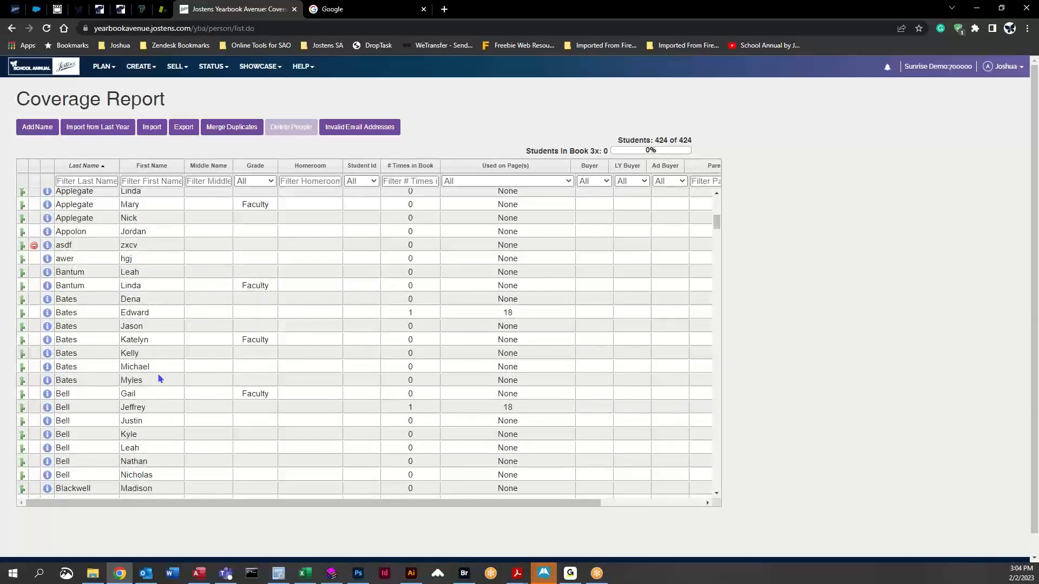
scroll(160, 379, up, 1)
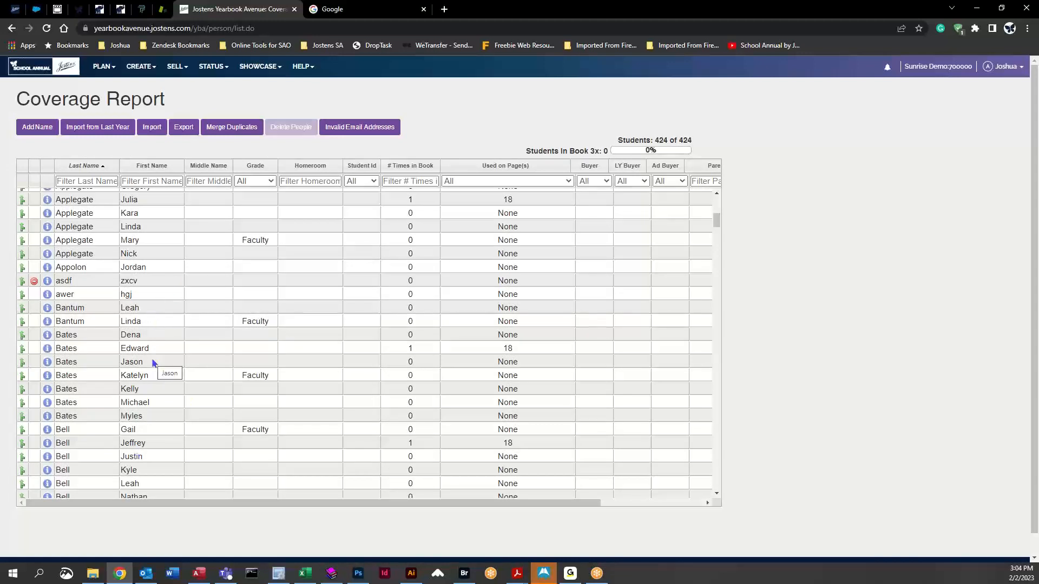
- Fix the spelling of one misspelled student first name in the report
double_click(149, 267)
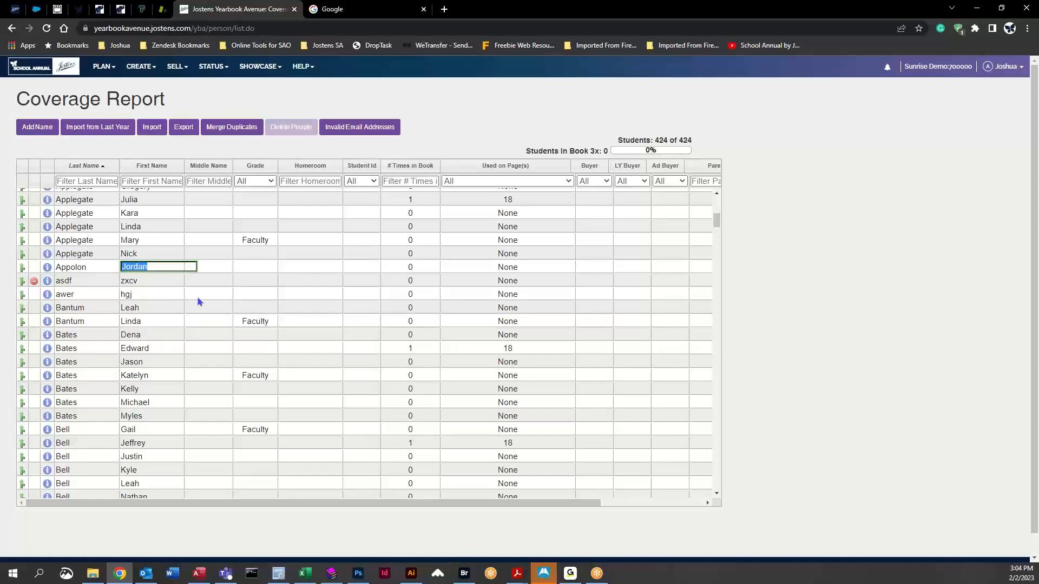
key(Home)
click(158, 240)
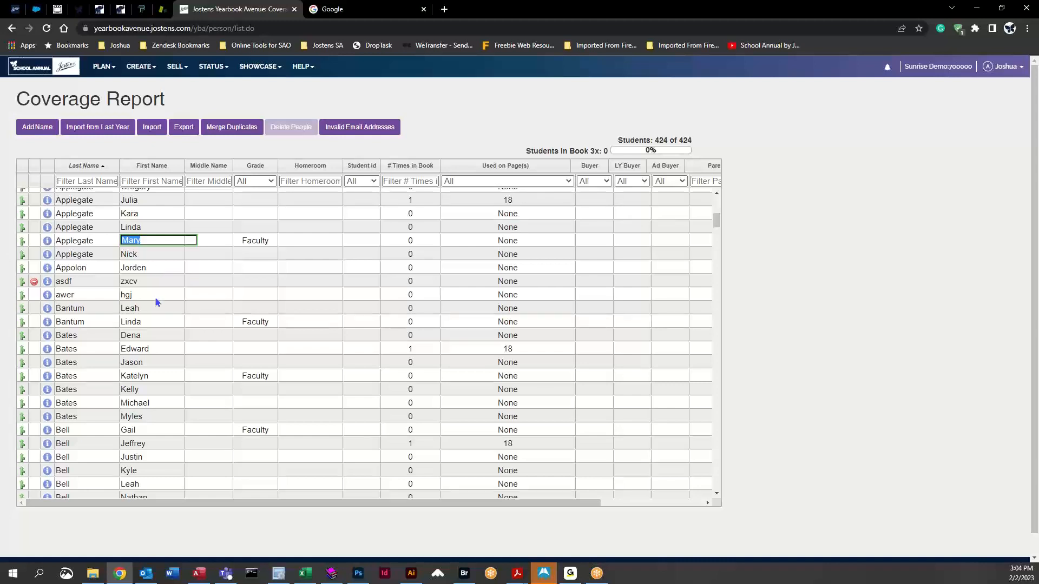
- Change another student's first name to end in 'ie', then sort by # Times in Book
scroll(156, 300, up, 3)
scroll(168, 310, up, 5)
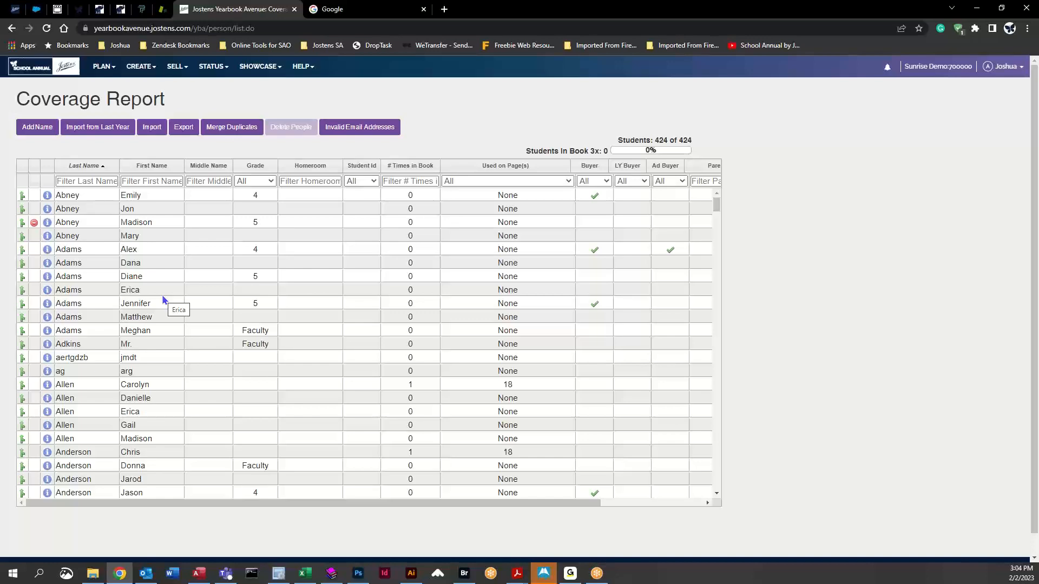
scroll(144, 341, down, 10)
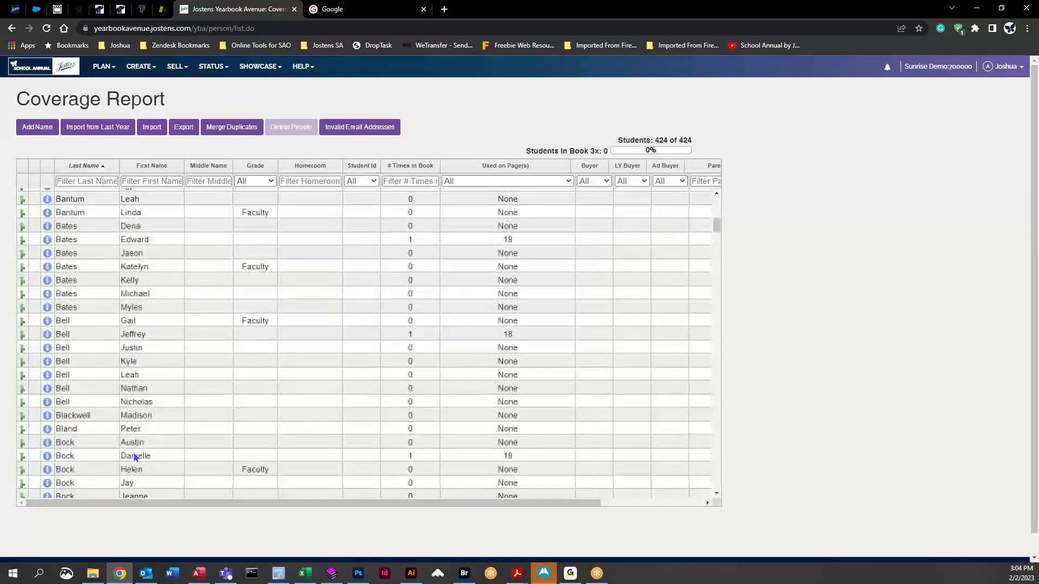
scroll(135, 457, down, 10)
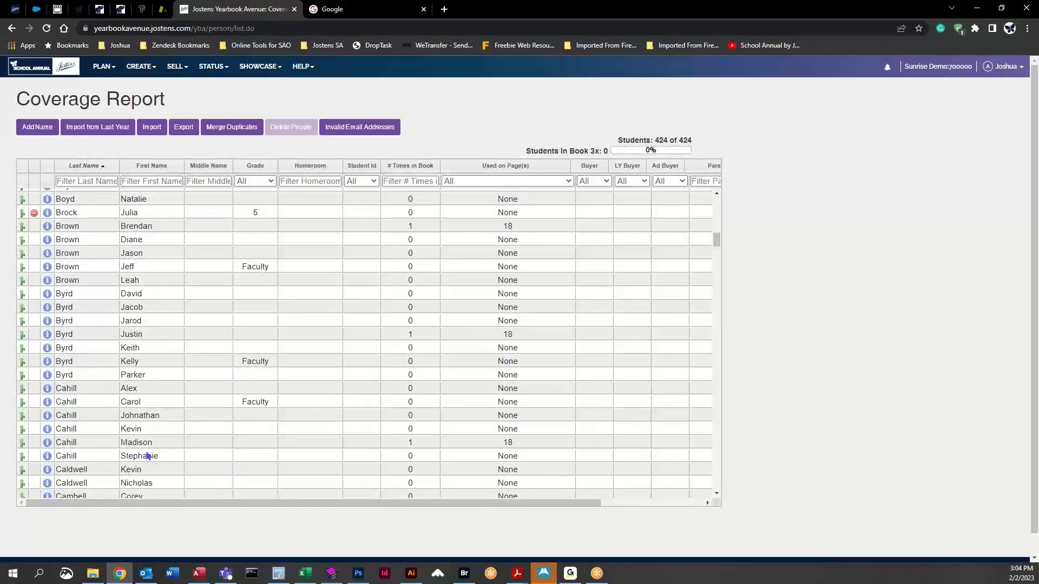
scroll(148, 456, down, 1)
scroll(154, 349, down, 2)
scroll(155, 355, up, 5)
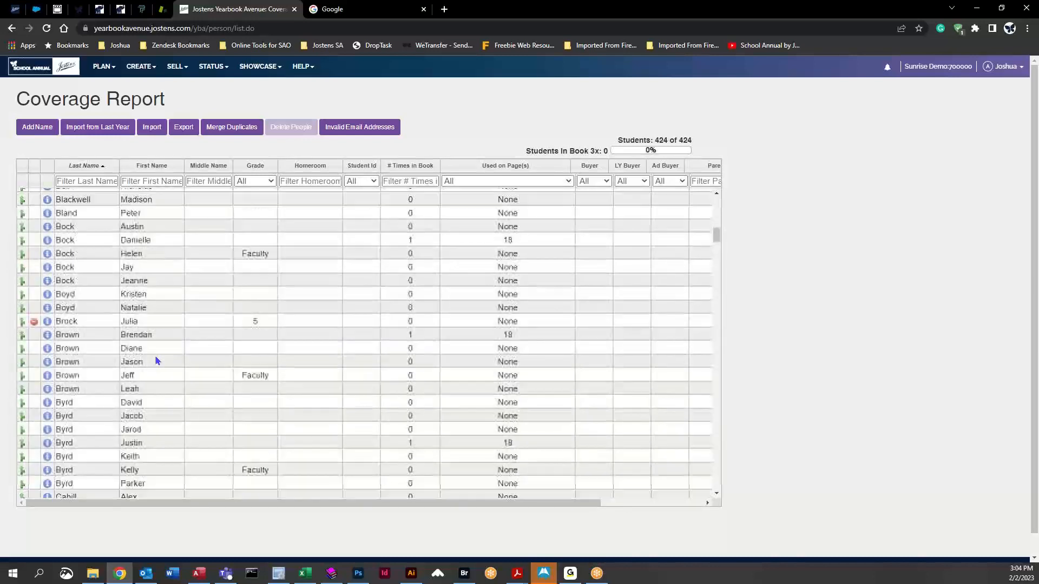
scroll(156, 361, up, 12)
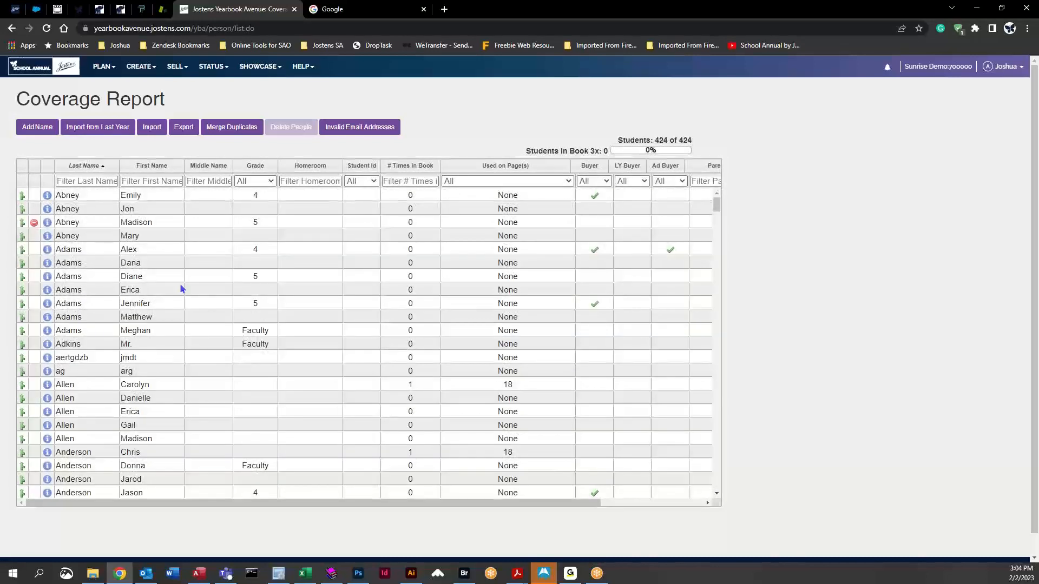
click(160, 195)
click(160, 195)
key(BackSpace)
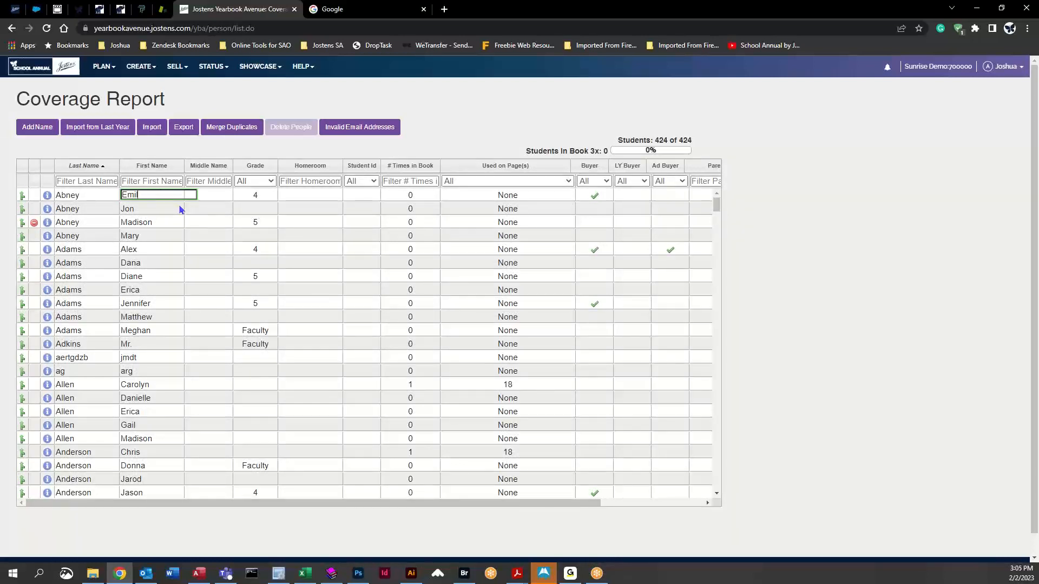
text(ie)
click(169, 222)
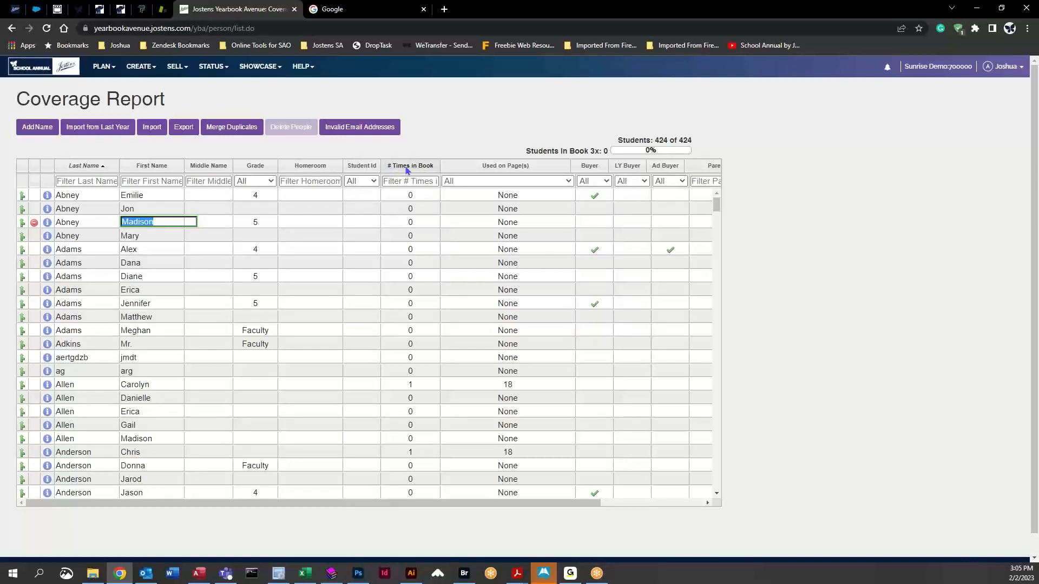
click(407, 170)
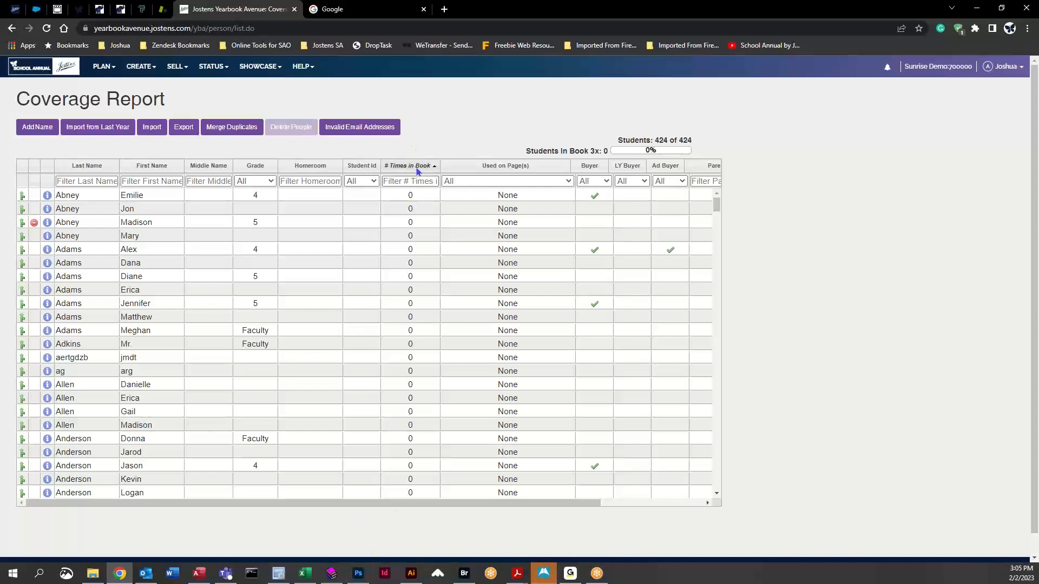
- Reverse the sort order of the # Times in Book column
click(417, 166)
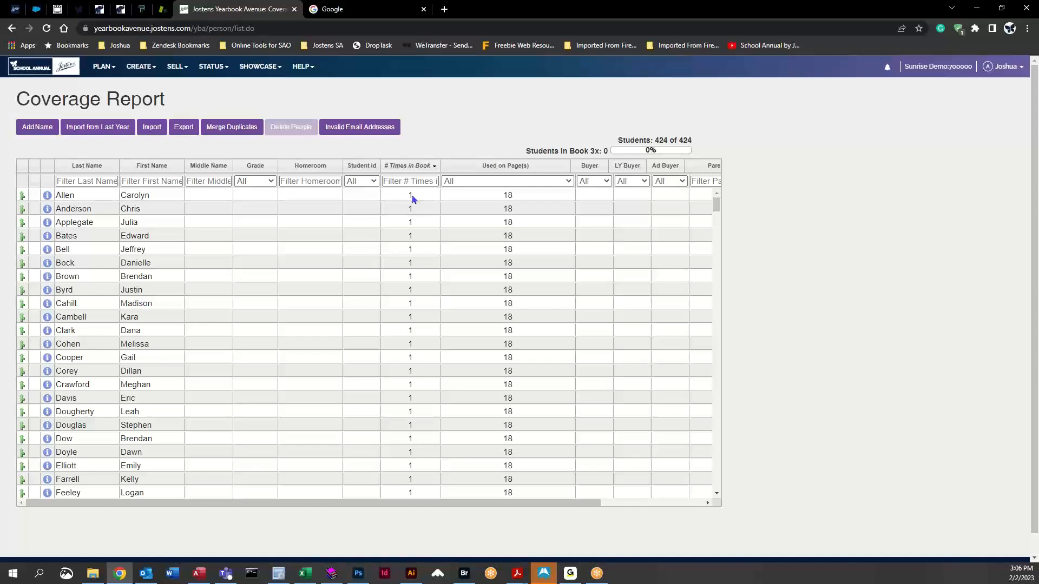
- In Merge Duplicates, keep the first record and set its duplicate's Merge Me to Merge
click(233, 128)
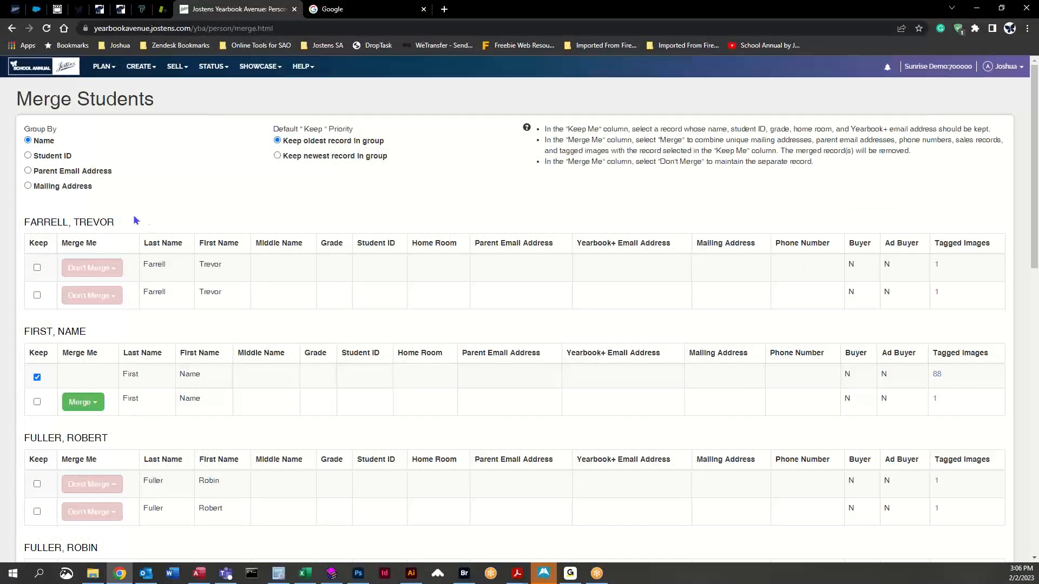
scroll(135, 418, down, 9)
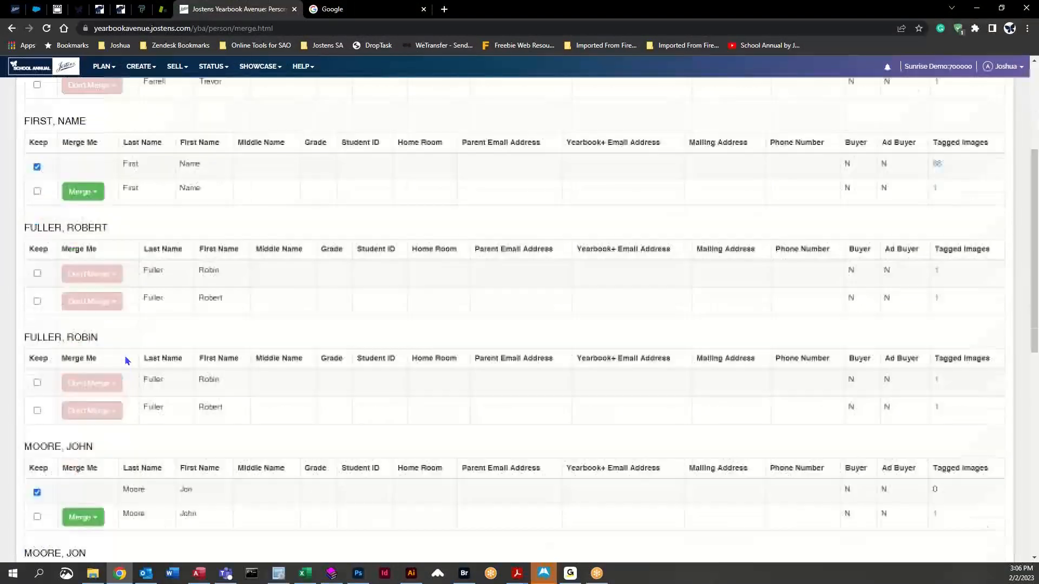
scroll(129, 359, down, 1)
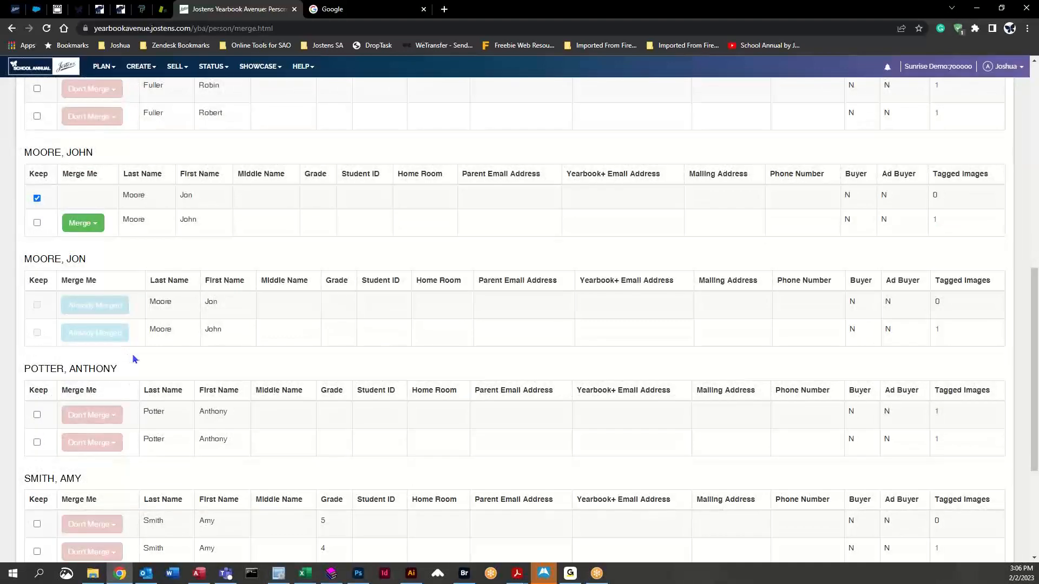
scroll(119, 253, down, 2)
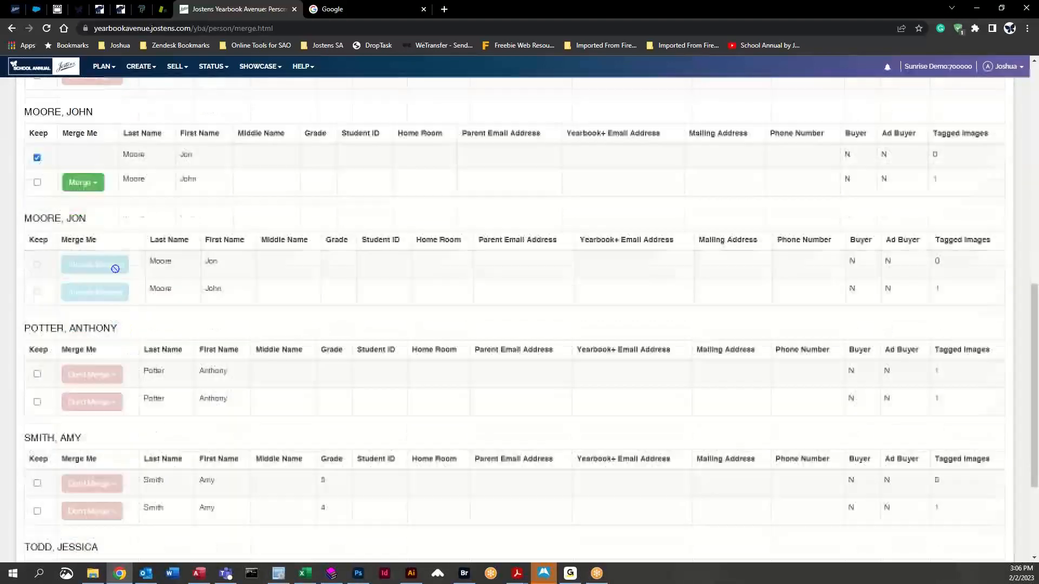
click(37, 307)
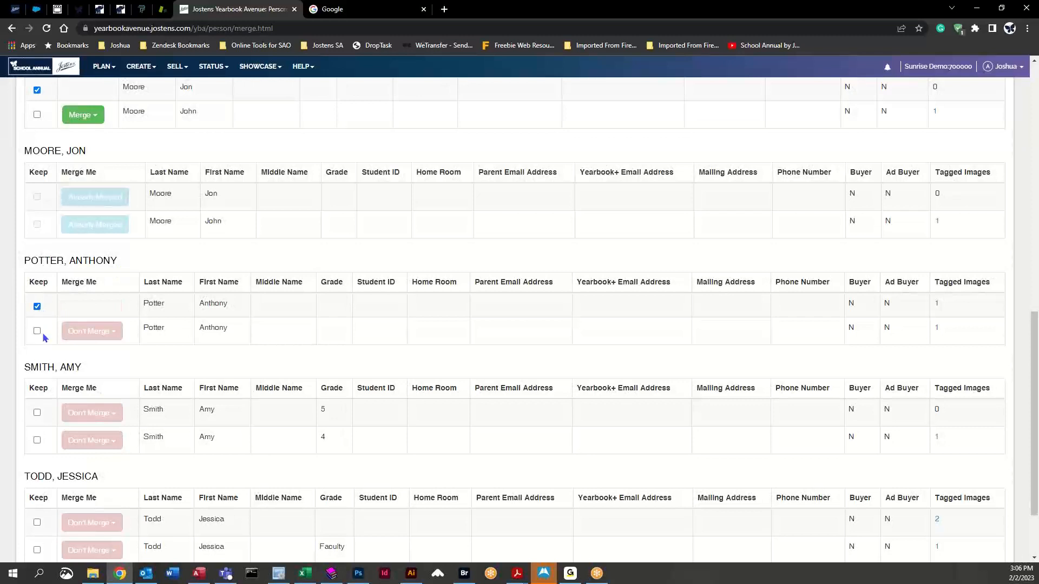
click(94, 332)
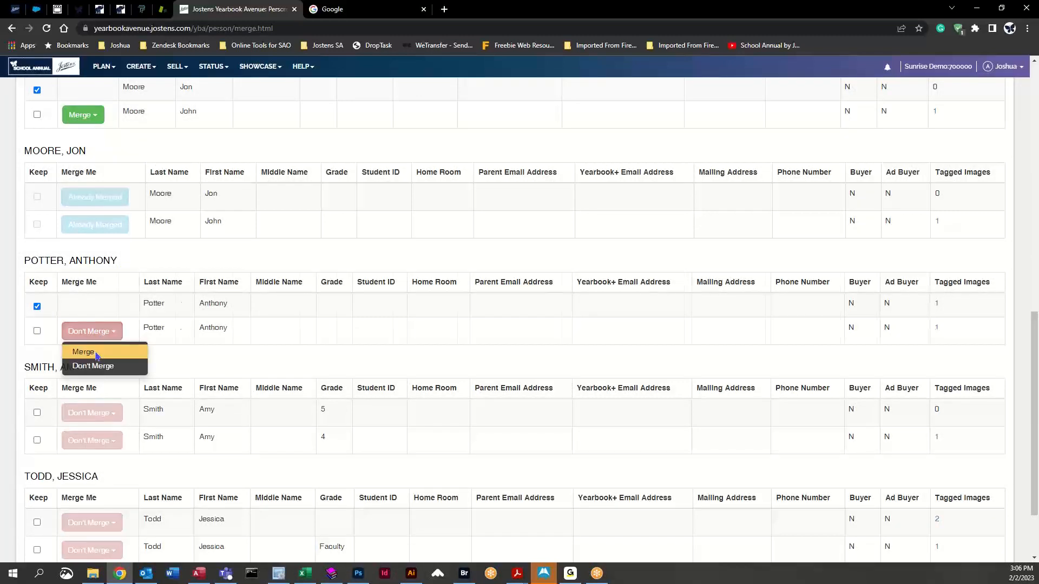
click(84, 352)
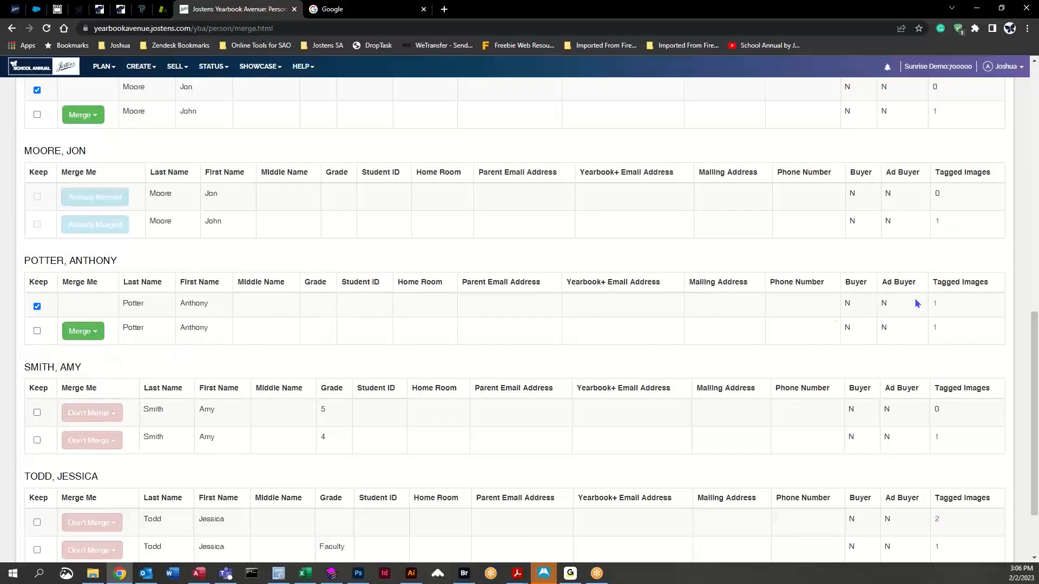
- Apply and confirm the merges, then review the 3 merged pairs
scroll(432, 303, down, 3)
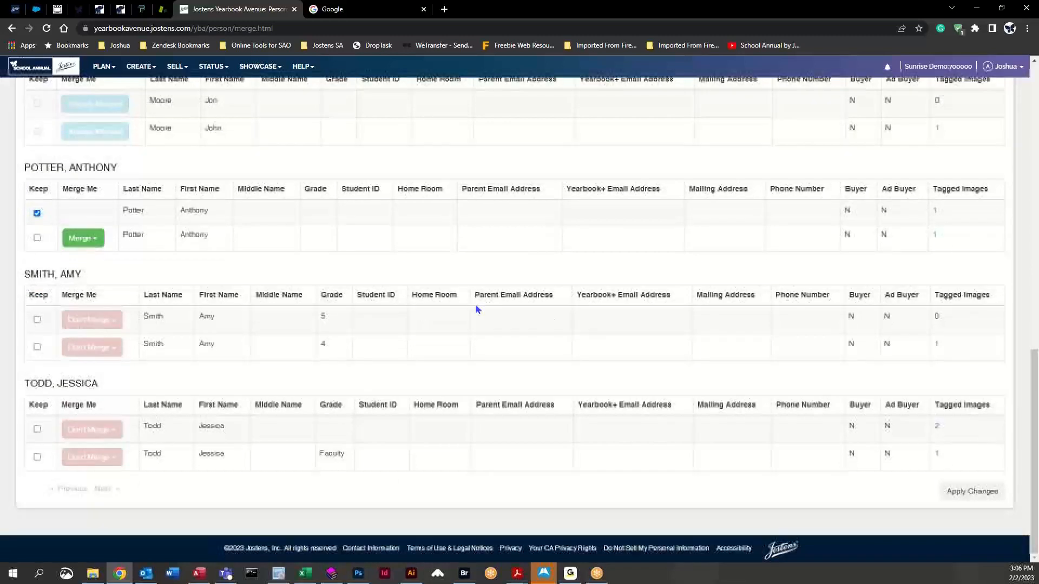
click(972, 493)
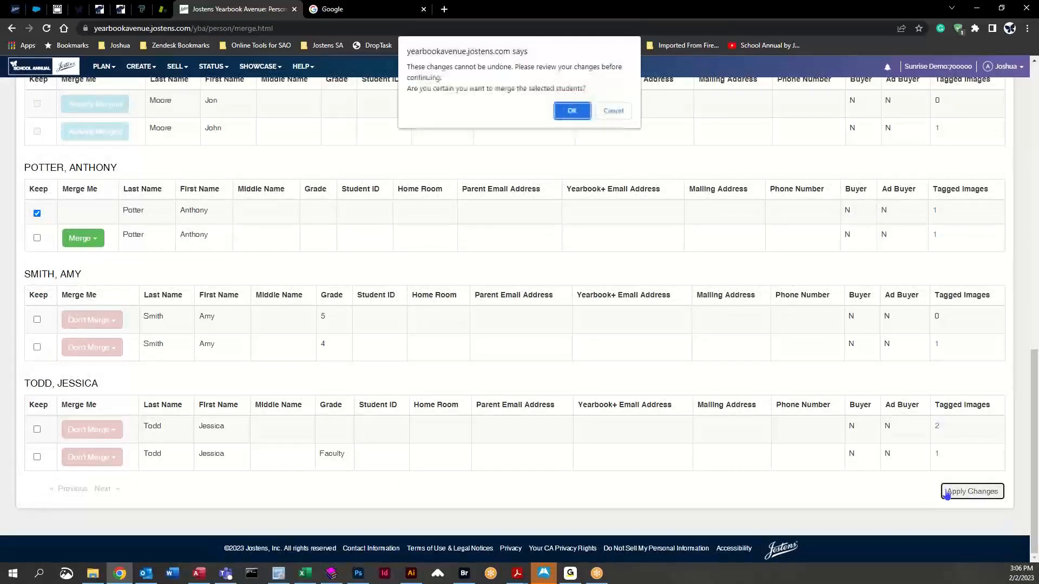
click(571, 111)
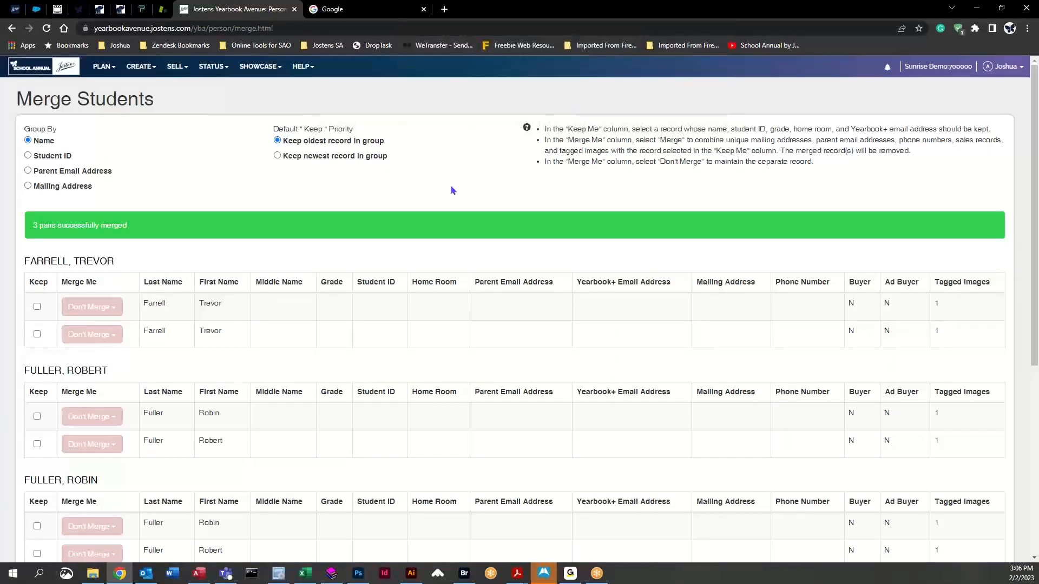
scroll(297, 246, down, 1)
scroll(297, 249, down, 5)
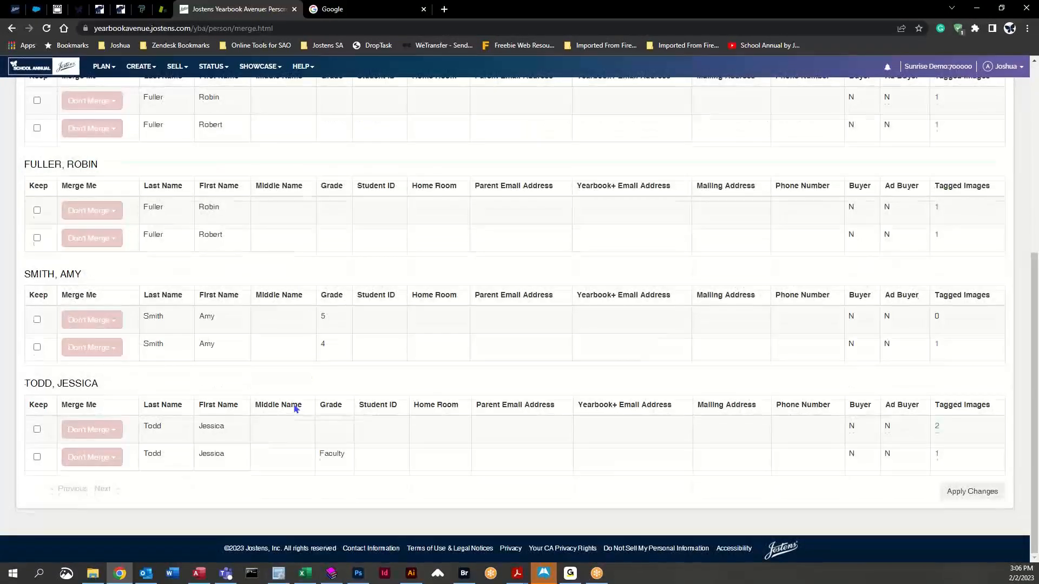
scroll(295, 408, up, 5)
scroll(293, 406, up, 1)
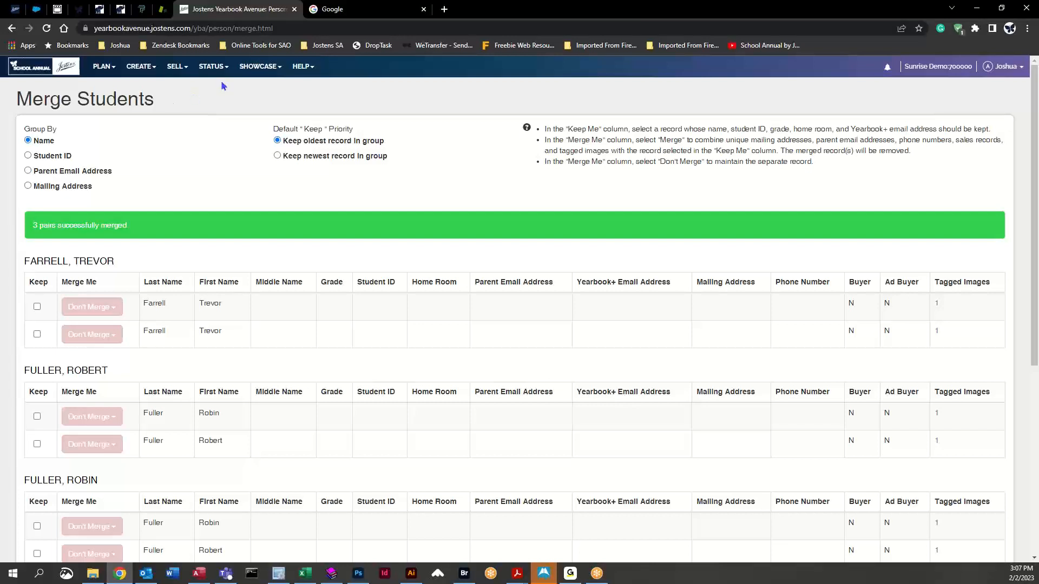
- Return to the Image Library and select a student's portrait in the Adkins-5 folder
click(146, 76)
click(154, 157)
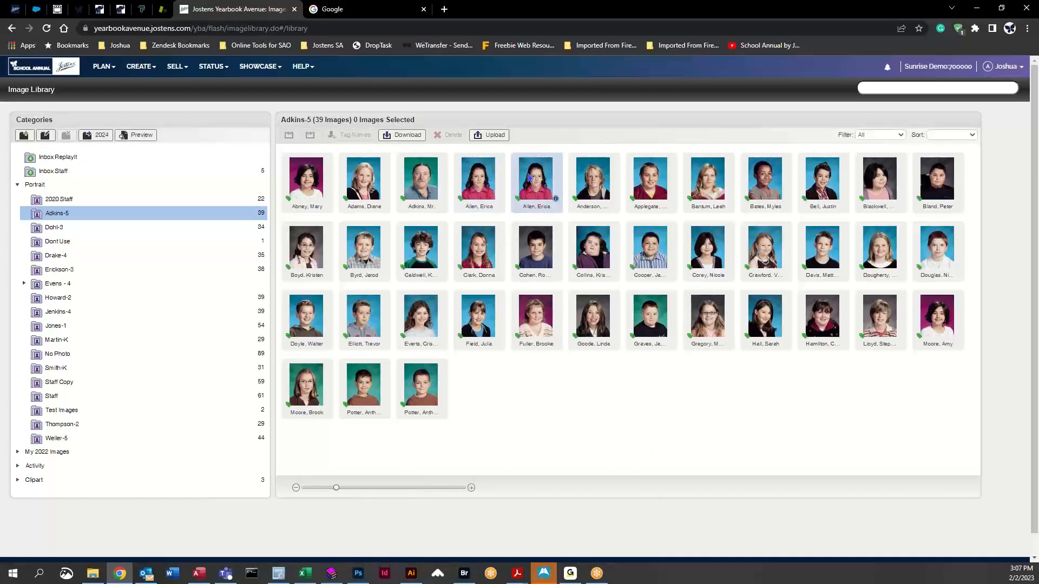
click(484, 180)
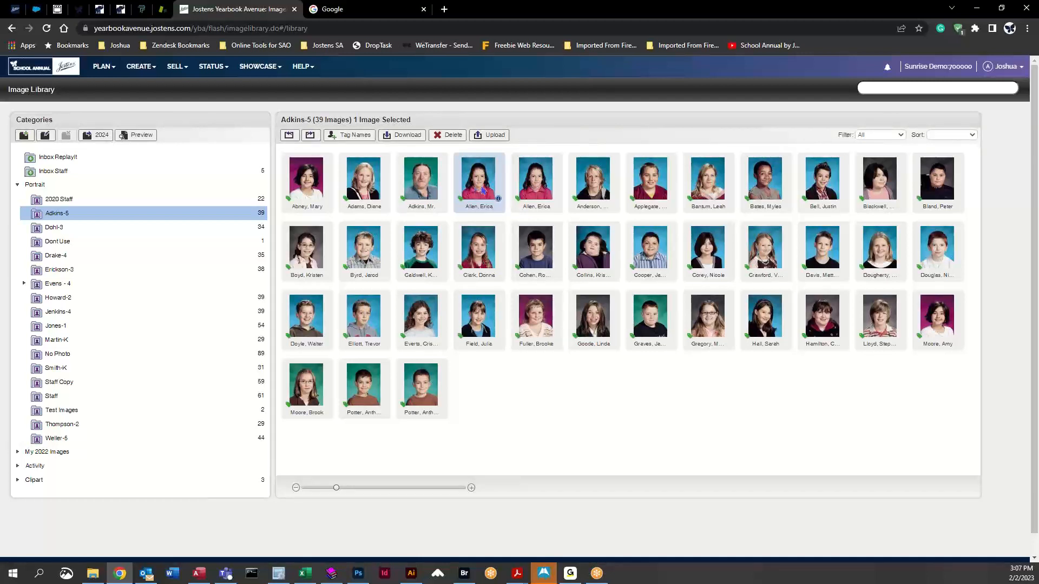
- Set the selected portrait's Use Portrait option to Don't Use Portrait and apply it
click(350, 140)
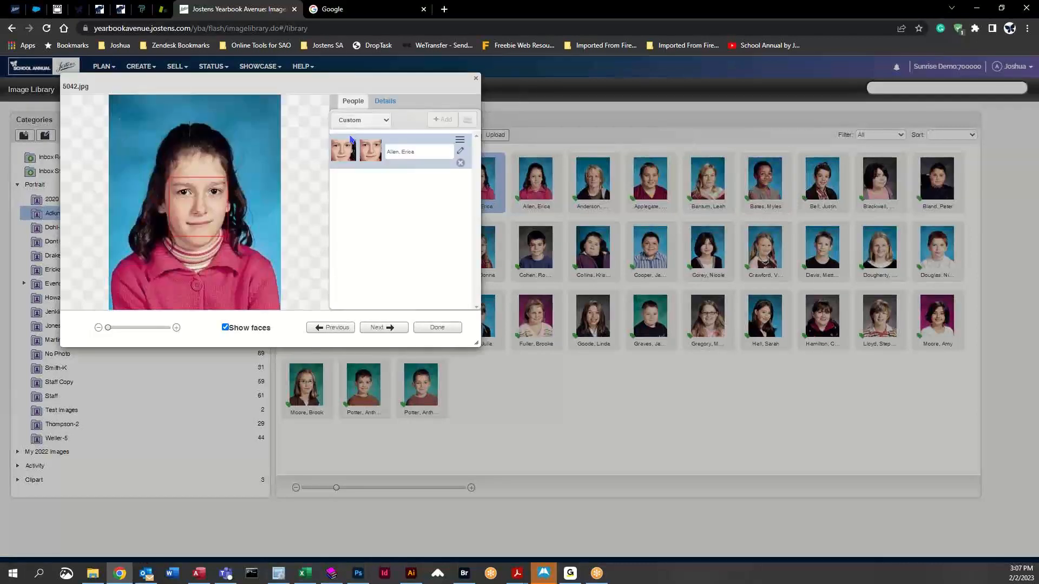
drag(243, 86, 429, 130)
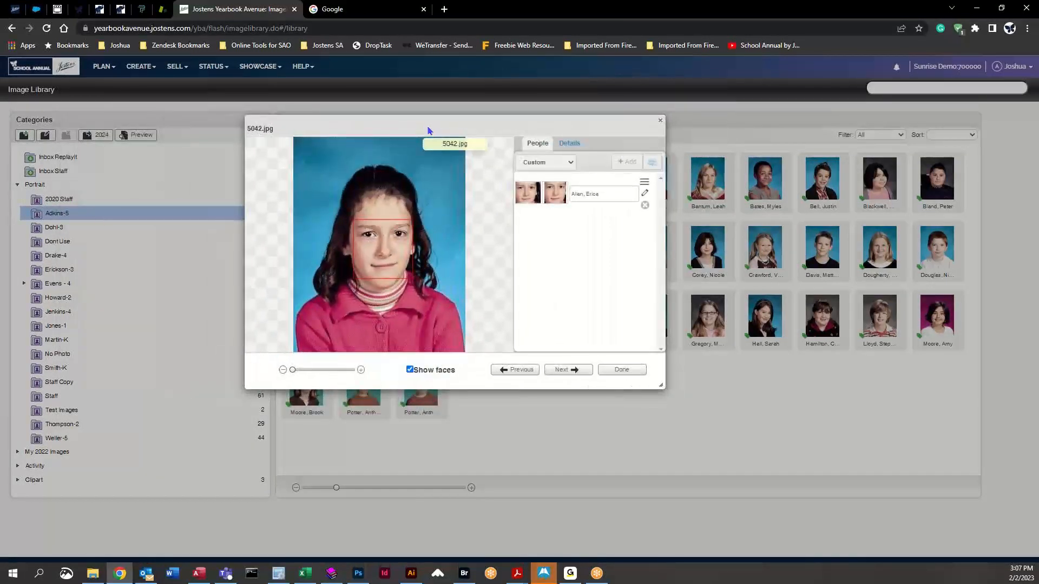
click(572, 148)
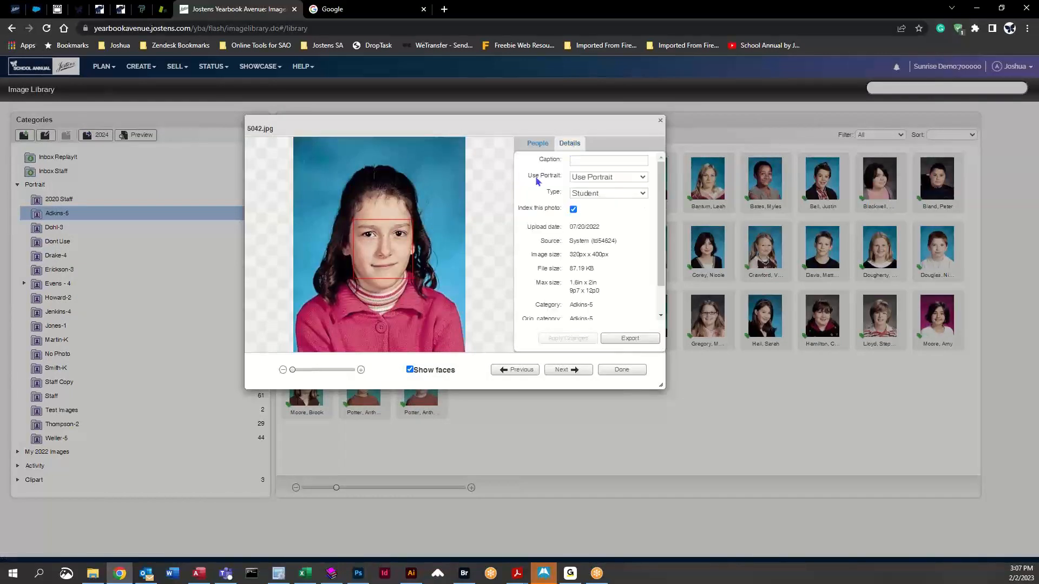
click(643, 179)
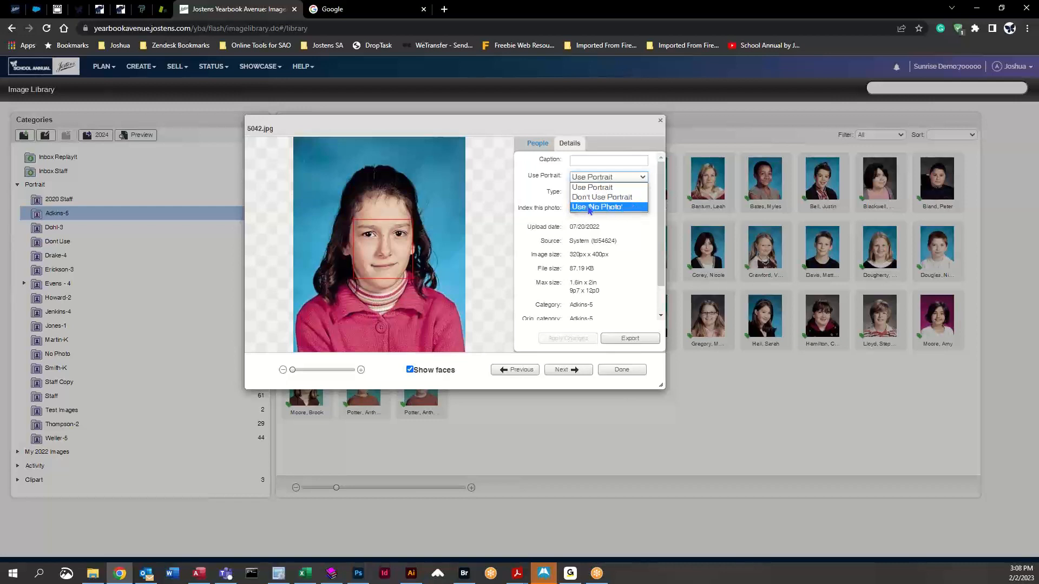
click(635, 201)
click(567, 338)
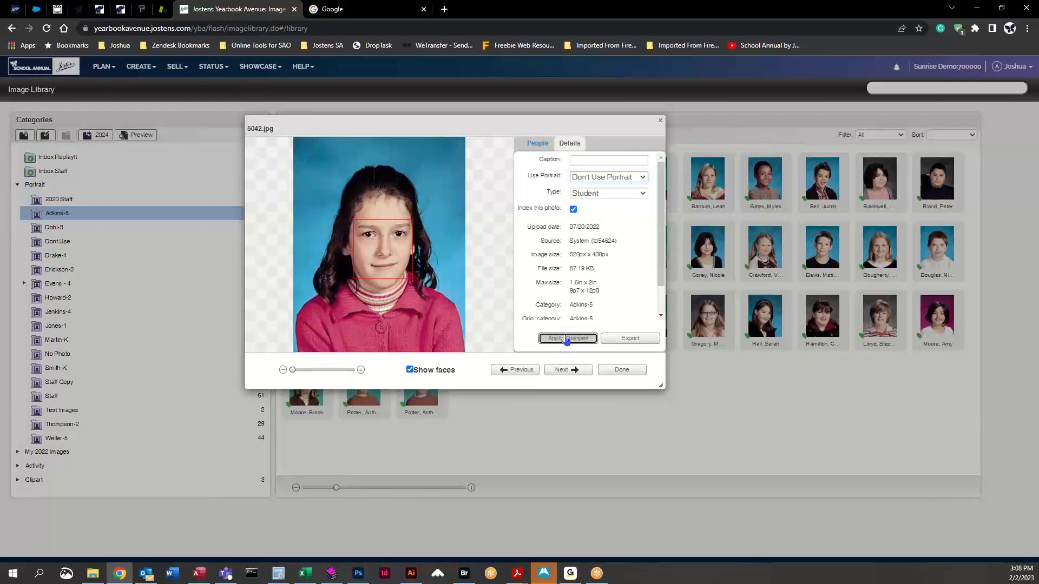
click(621, 371)
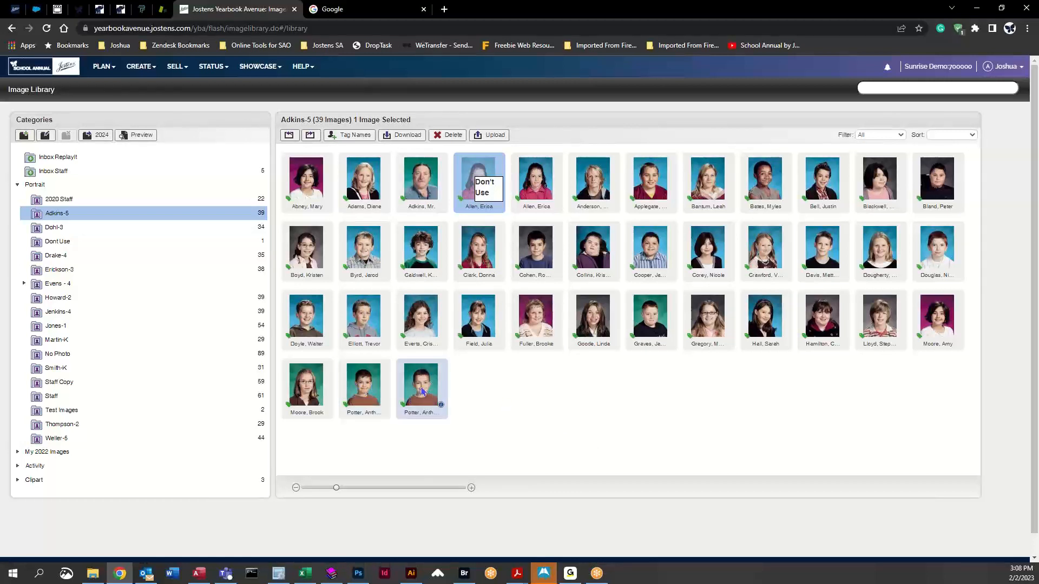
click(360, 381)
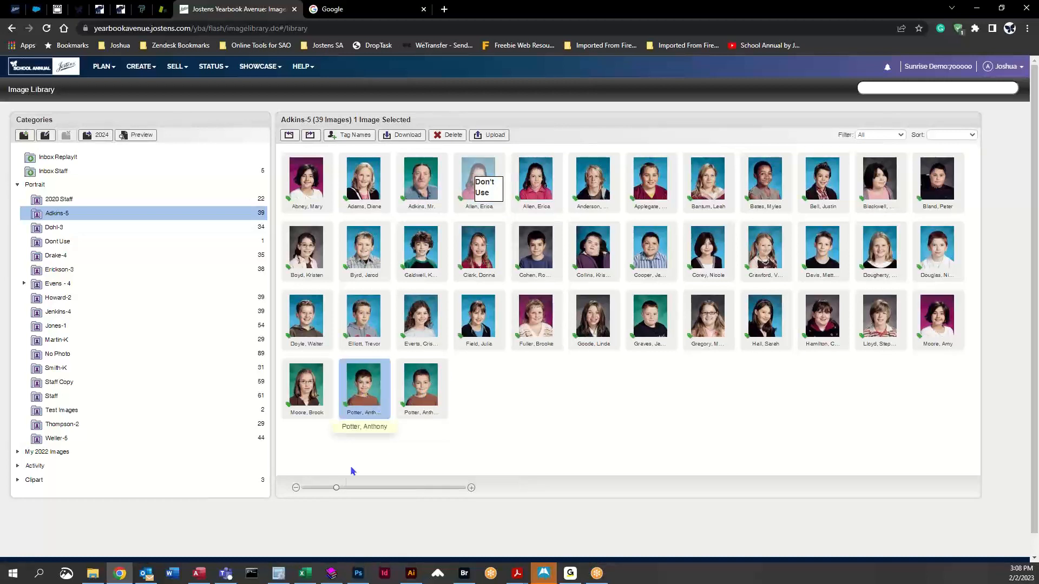
- Locate the duplicate student's two portraits further down Adkins-5 and select the second
drag(337, 489, 376, 489)
scroll(568, 369, down, 5)
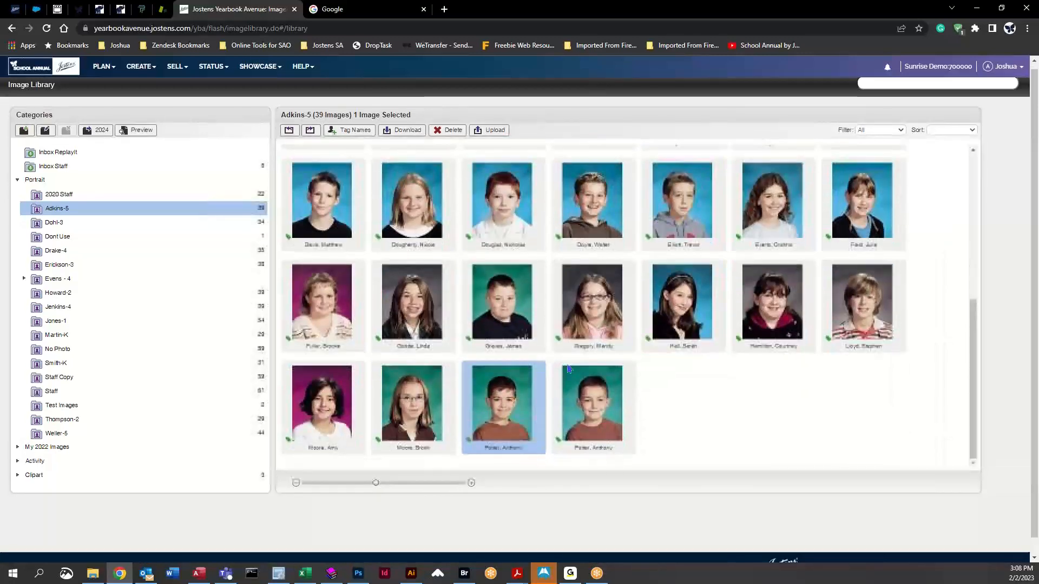
scroll(568, 370, down, 1)
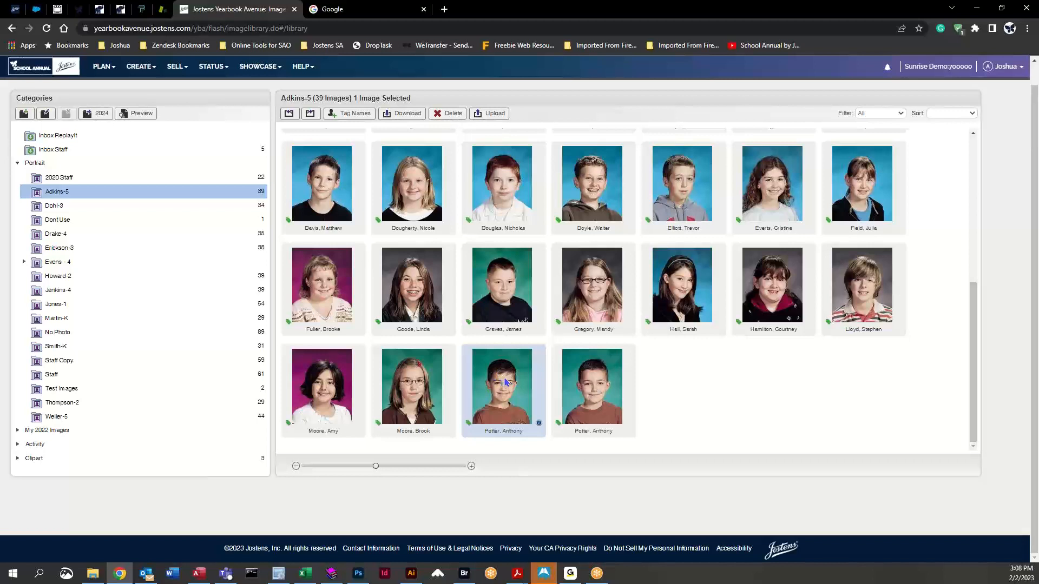
click(505, 382)
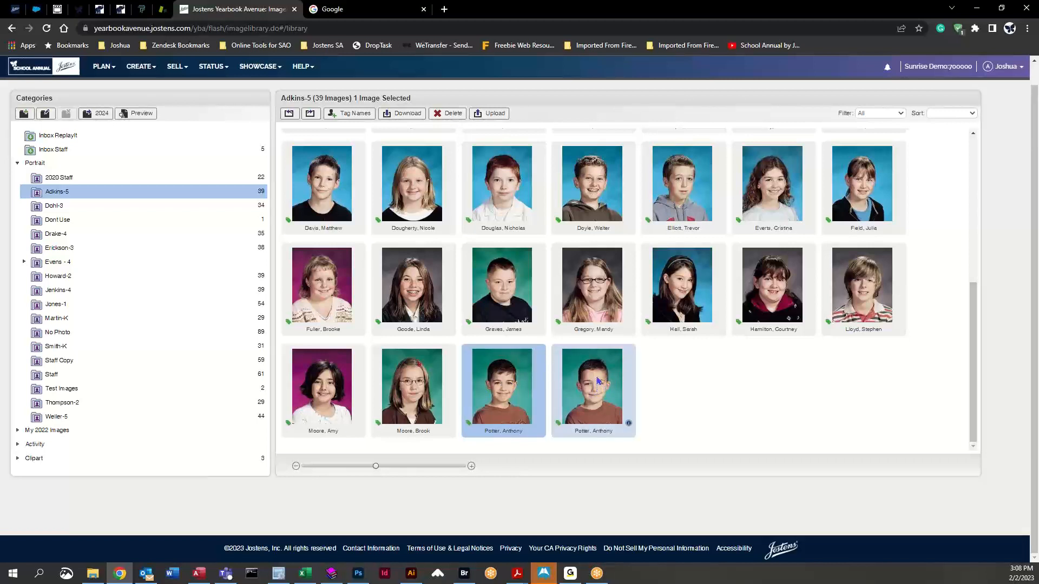
click(597, 382)
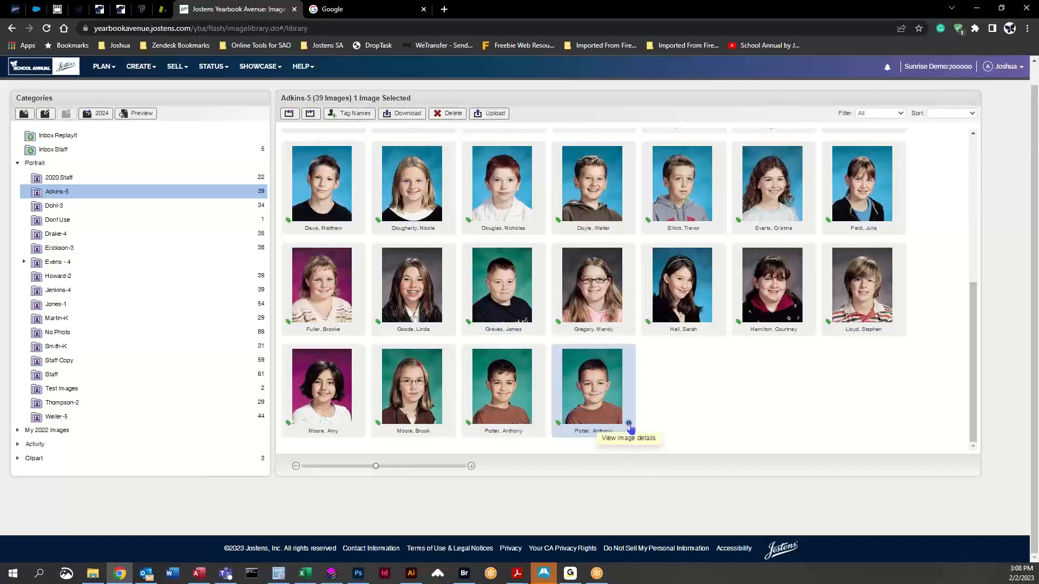
- Set that portrait to Don't Use Portrait, keeping and applying the change before closing
click(628, 424)
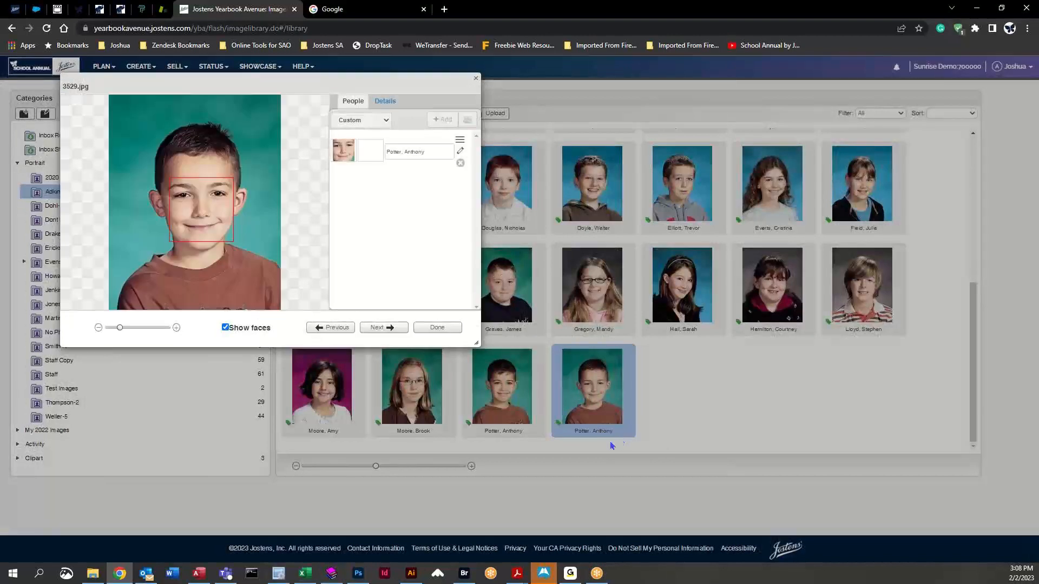
click(389, 102)
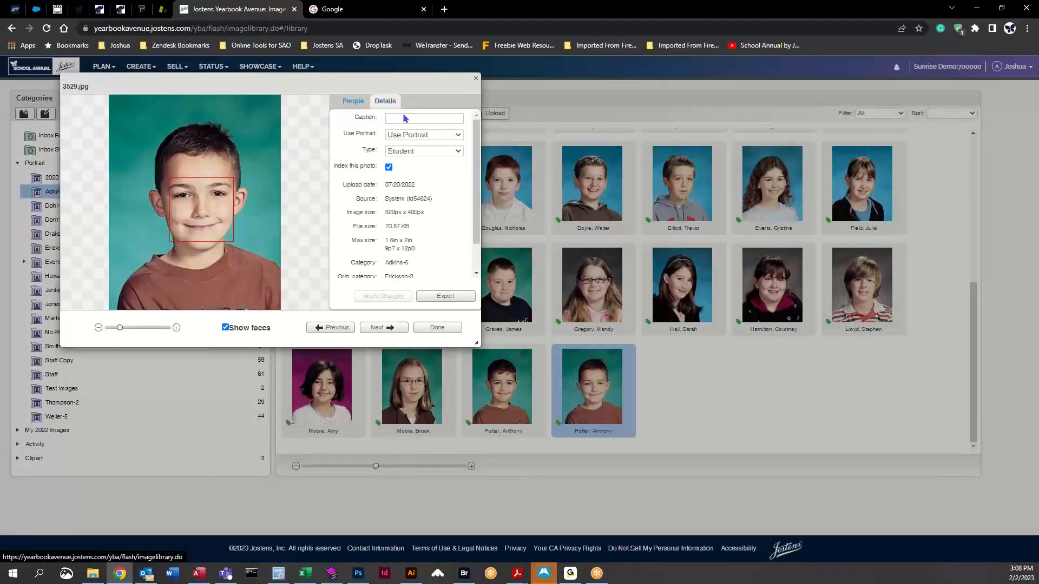
click(458, 135)
click(440, 154)
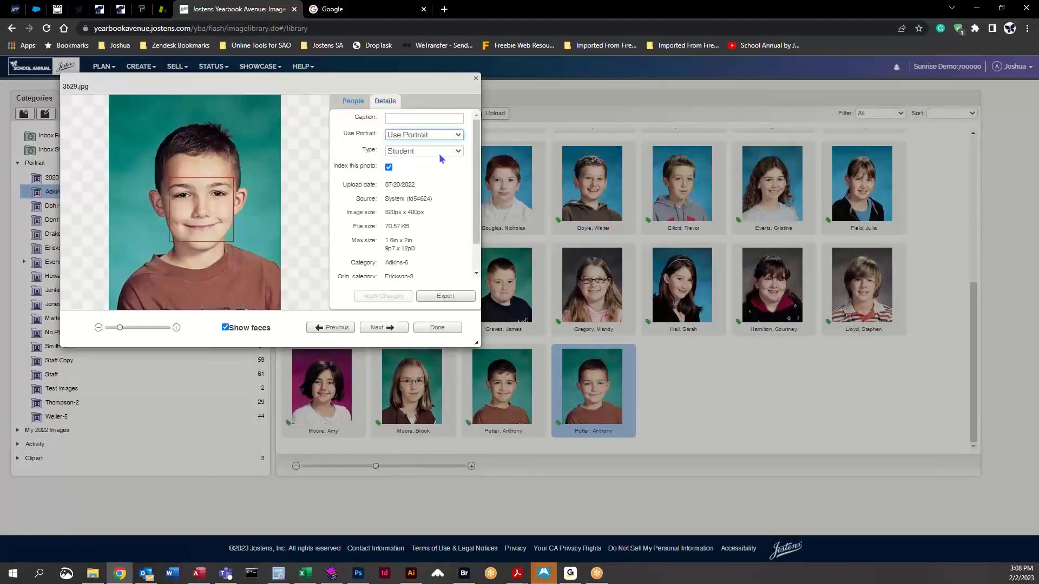
click(379, 296)
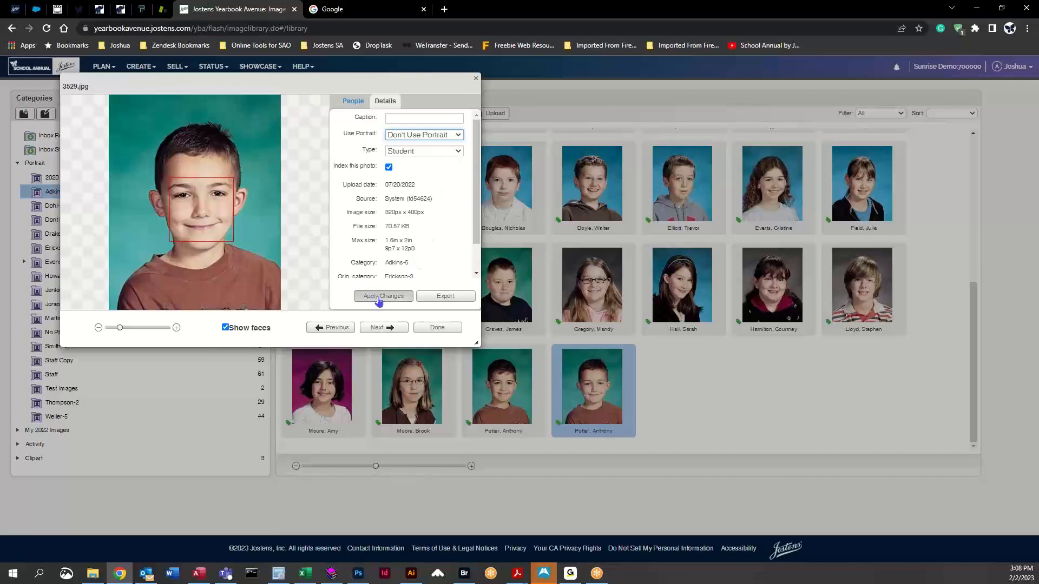
click(439, 328)
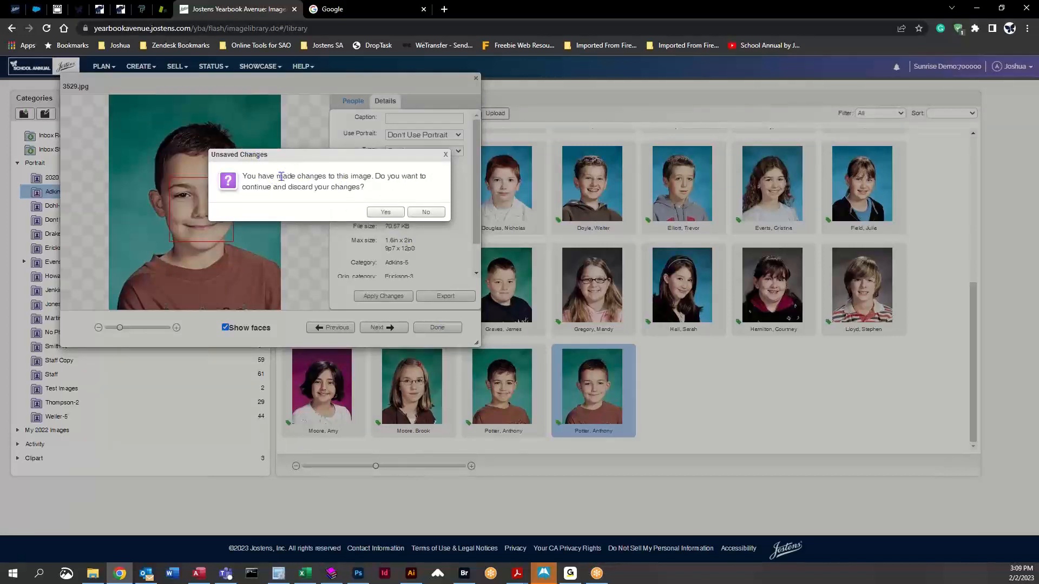
click(426, 212)
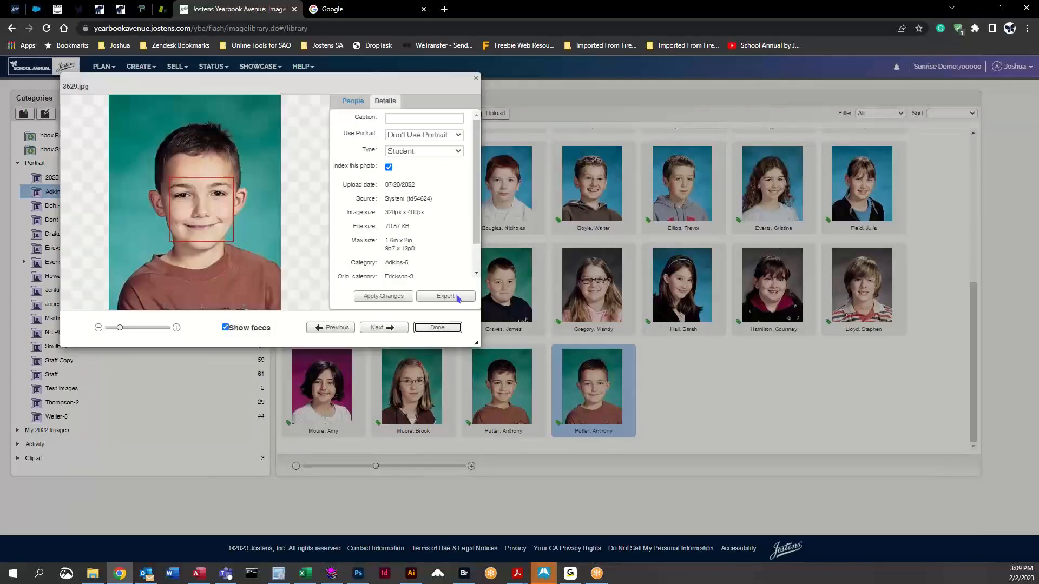
click(380, 298)
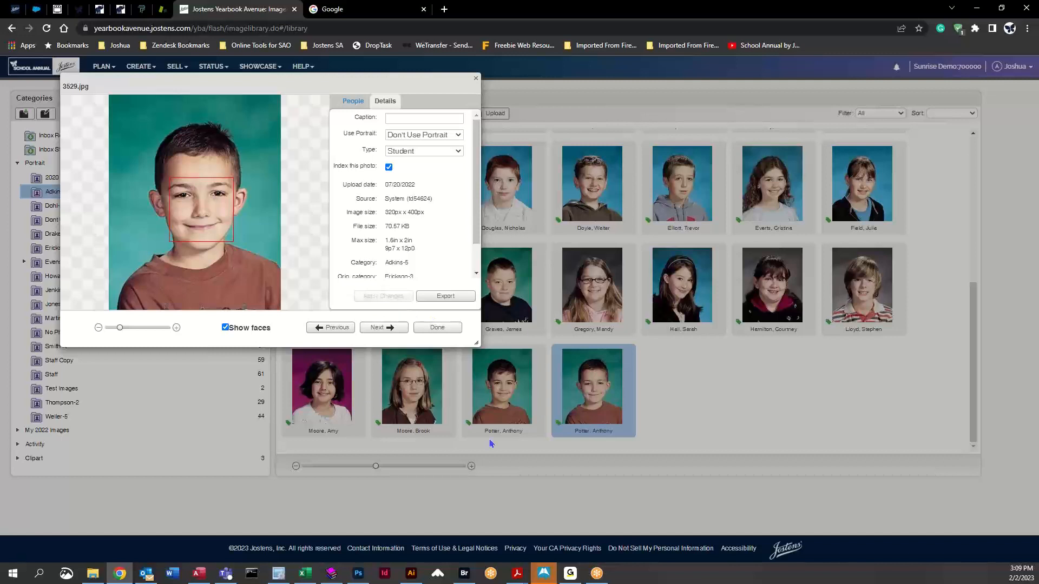
click(437, 327)
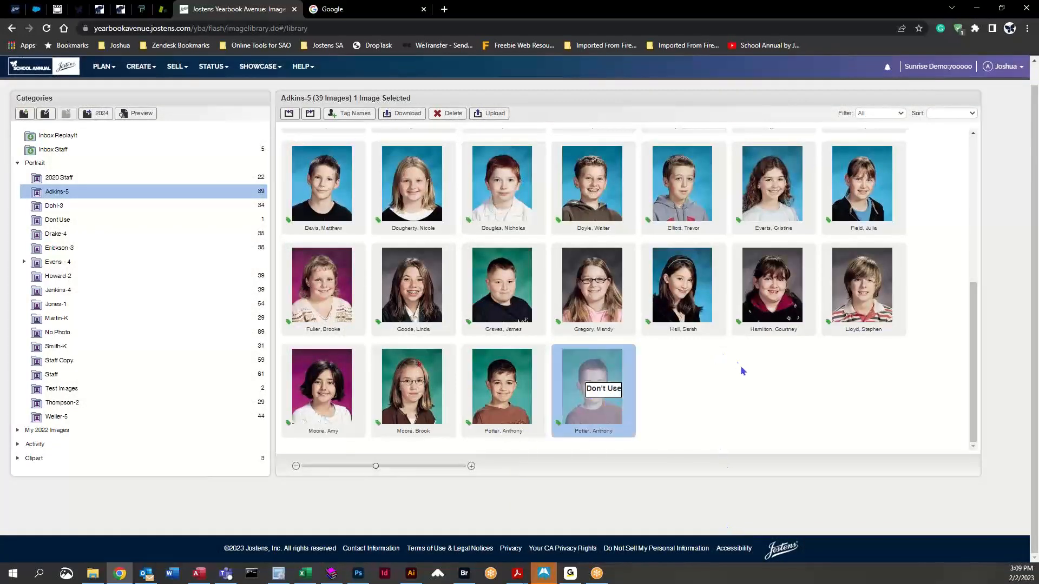
- Drag the misfiled portrait from Adkins-5 into the Drake-4 category
scroll(745, 374, up, 3)
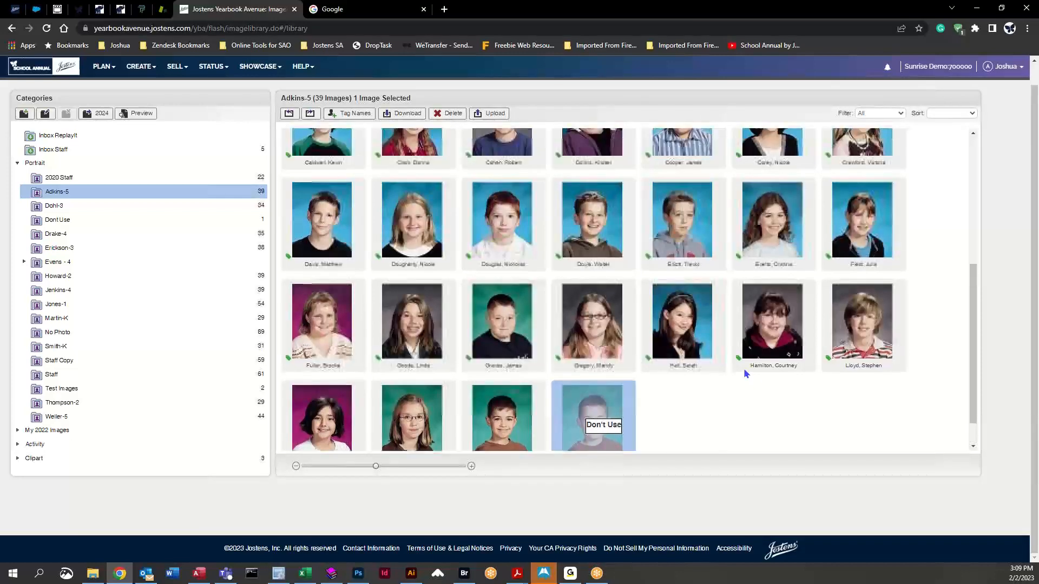
scroll(745, 373, up, 3)
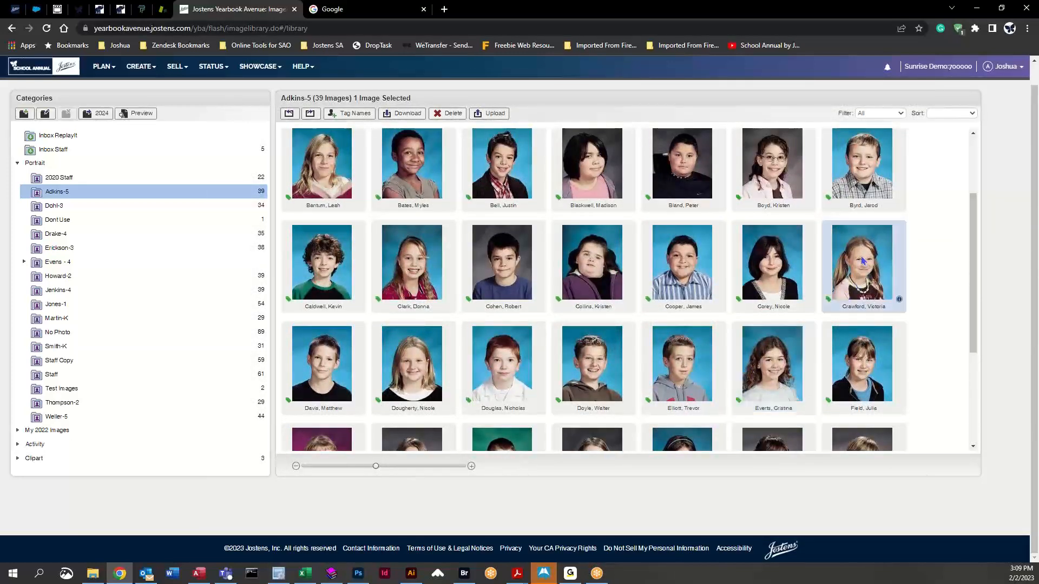
drag(863, 261, 860, 261)
drag(868, 260, 176, 238)
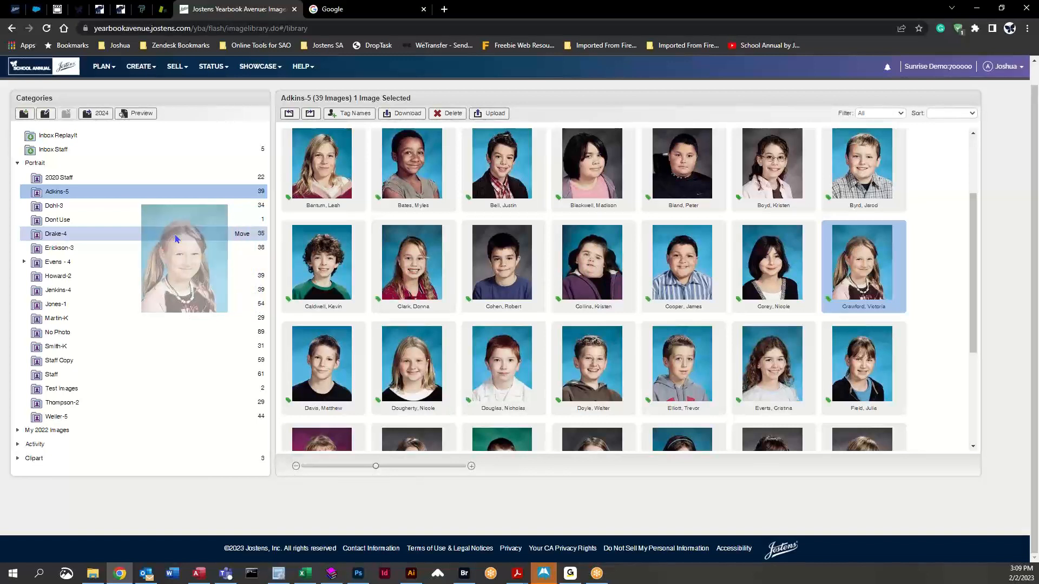
drag(176, 238, 175, 239)
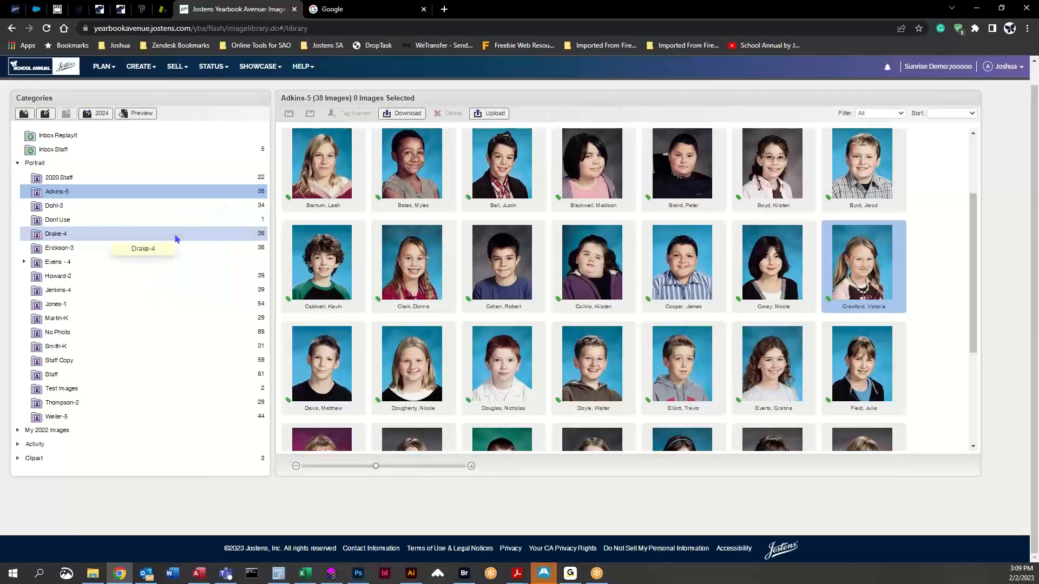
- Confirm the portrait now appears in Drake-4, then return to Adkins-5, which holds 38 images
click(175, 239)
scroll(794, 383, down, 5)
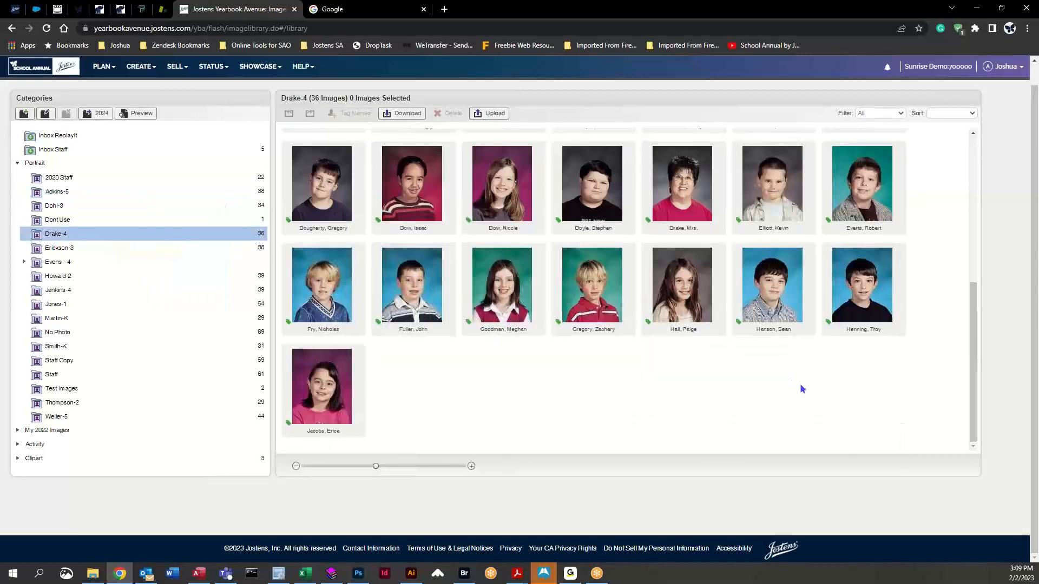
scroll(801, 386, up, 3)
click(773, 264)
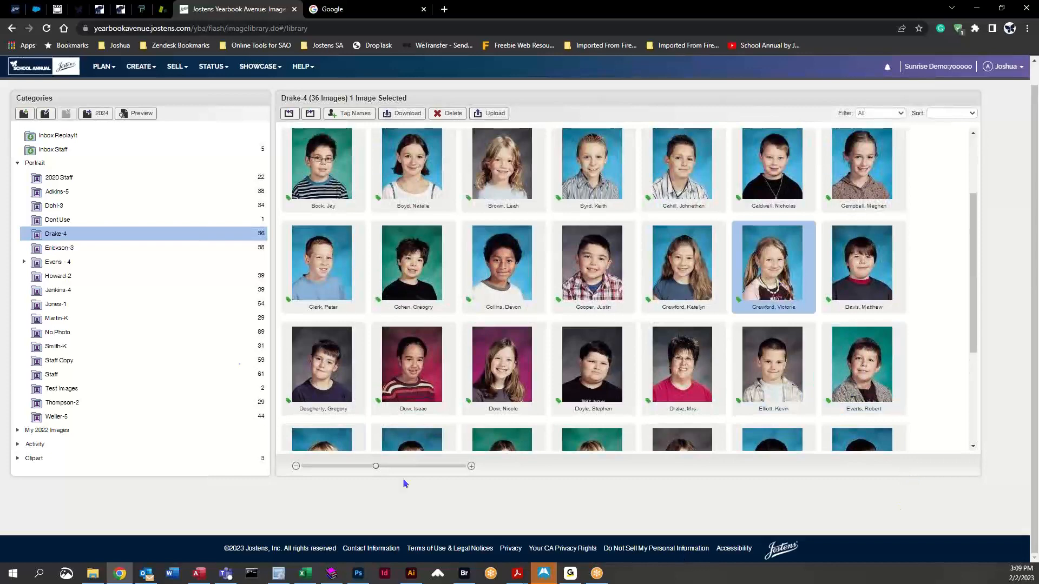
click(185, 192)
scroll(885, 352, down, 5)
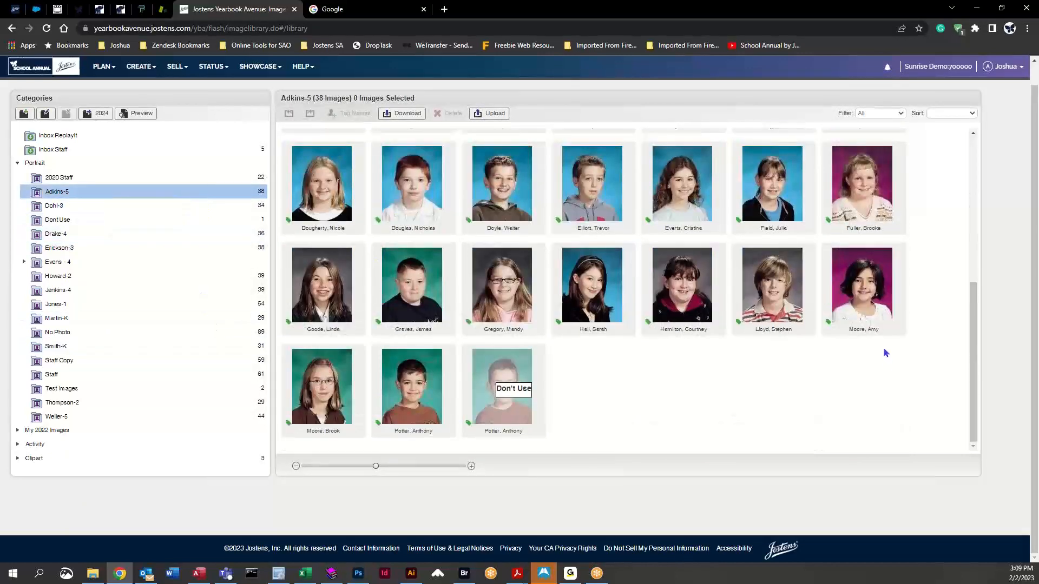
scroll(780, 375, up, 3)
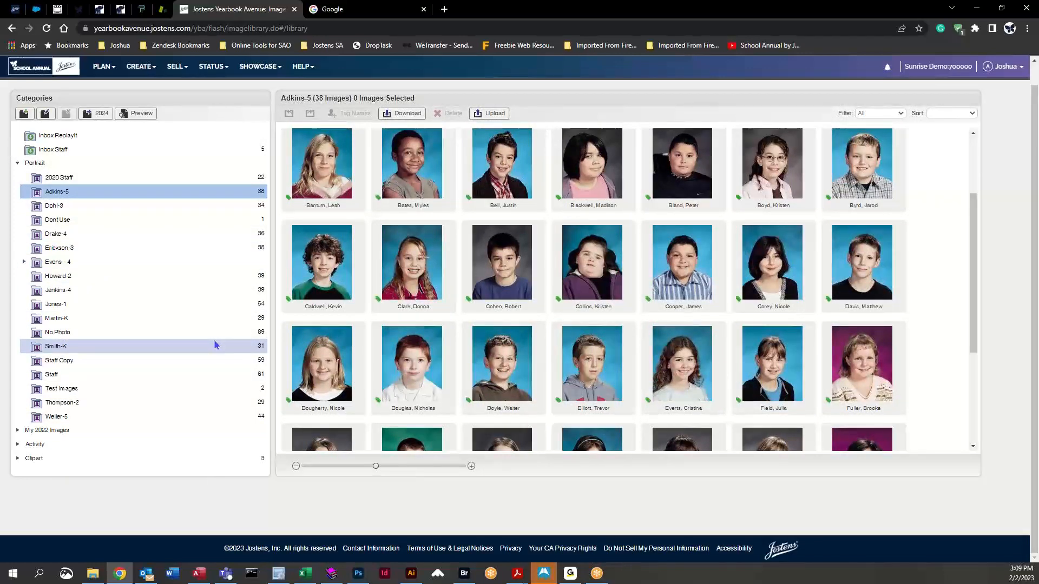
click(409, 368)
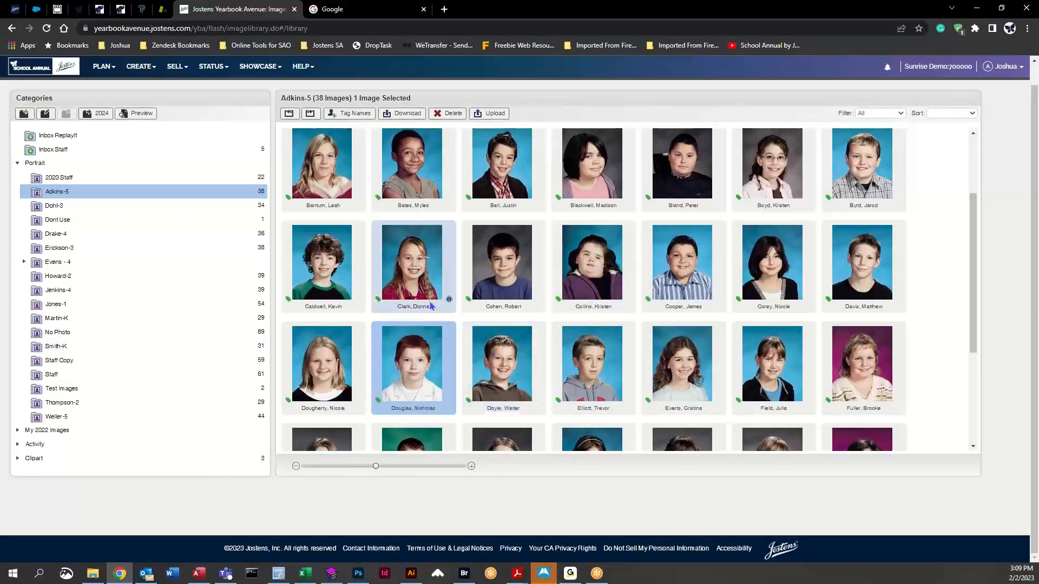
click(412, 260)
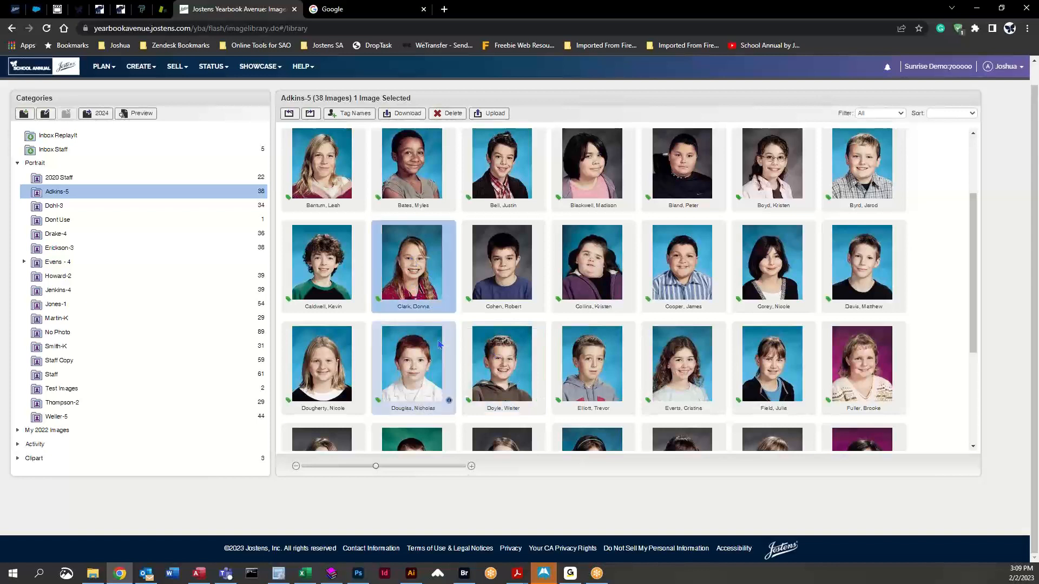
shift+click(869, 358)
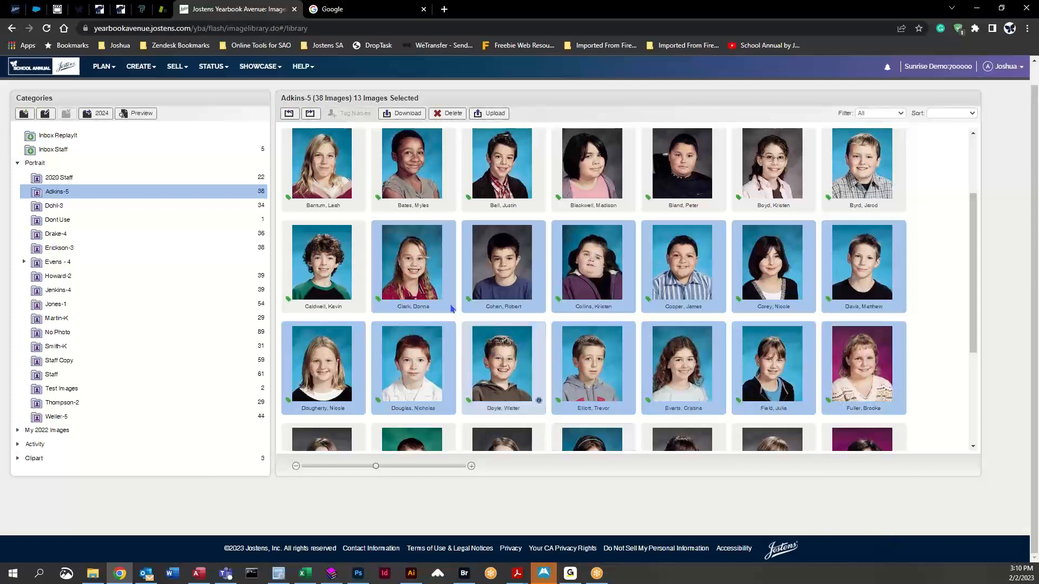
drag(412, 261, 210, 267)
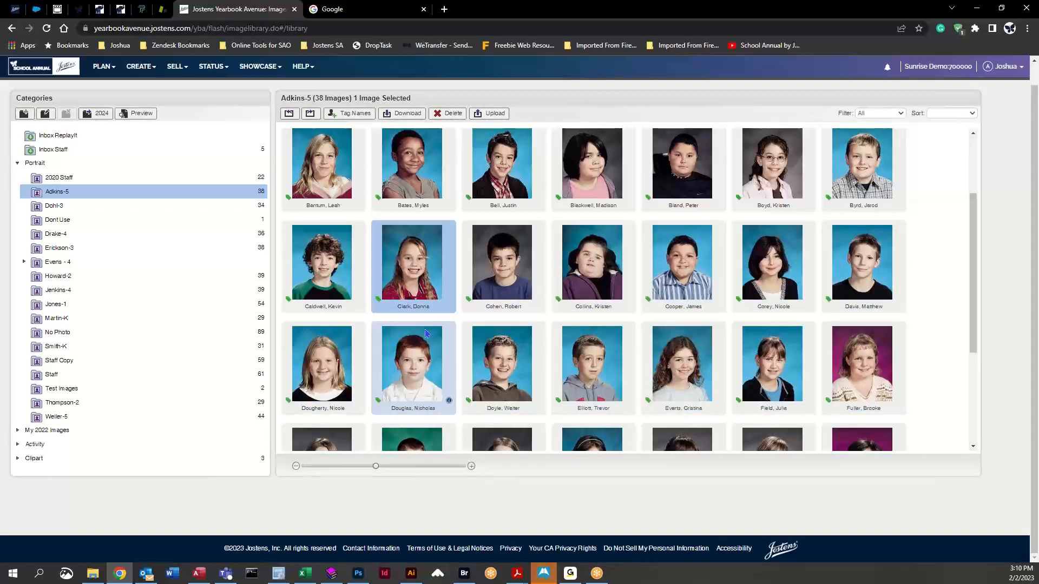
ctrl+click(688, 253)
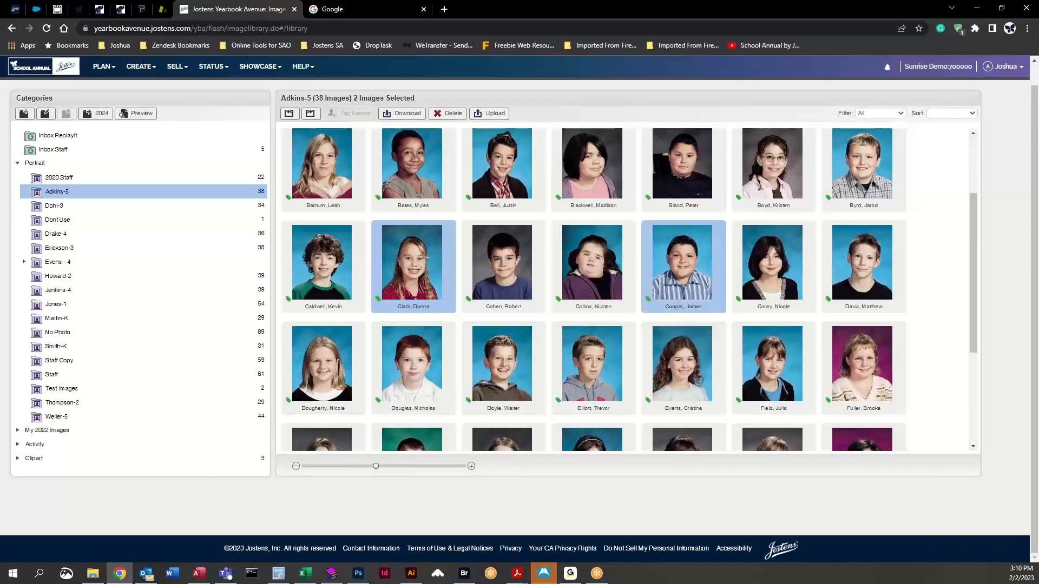
ctrl+click(600, 384)
ctrl+click(853, 382)
ctrl+click(849, 208)
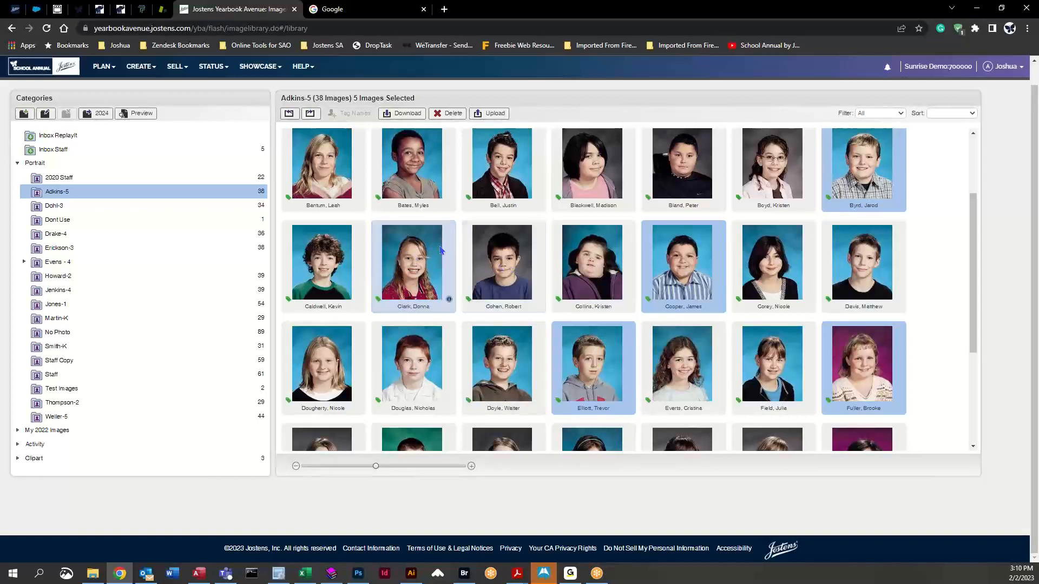
mouse_move(874, 161)
mouse_down()
mouse_move(222, 260)
mouse_move(129, 259)
mouse_move(684, 180)
mouse_move(902, 175)
mouse_move(871, 173)
mouse_up()
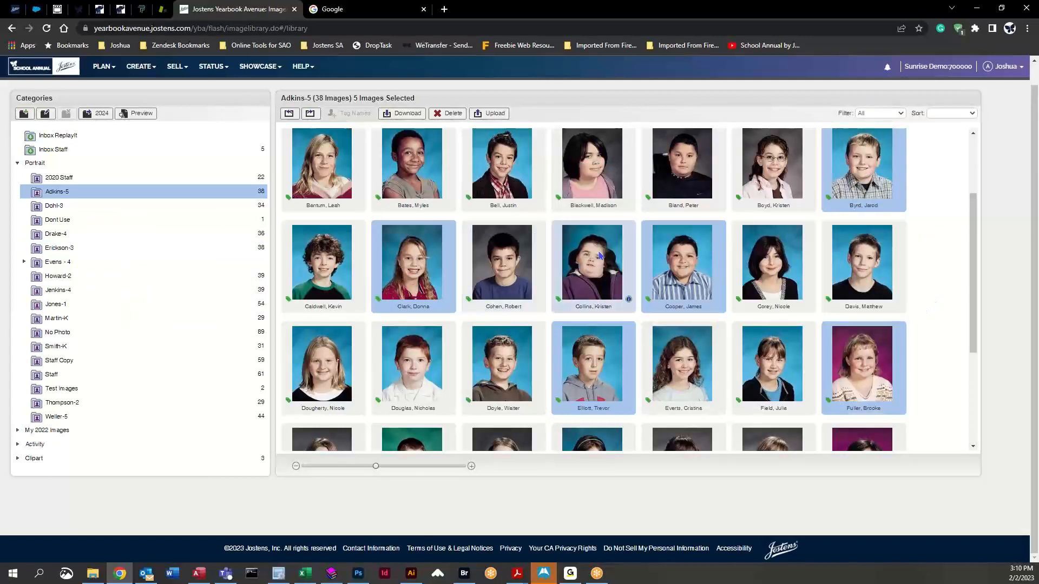
click(606, 287)
scroll(625, 359, up, 3)
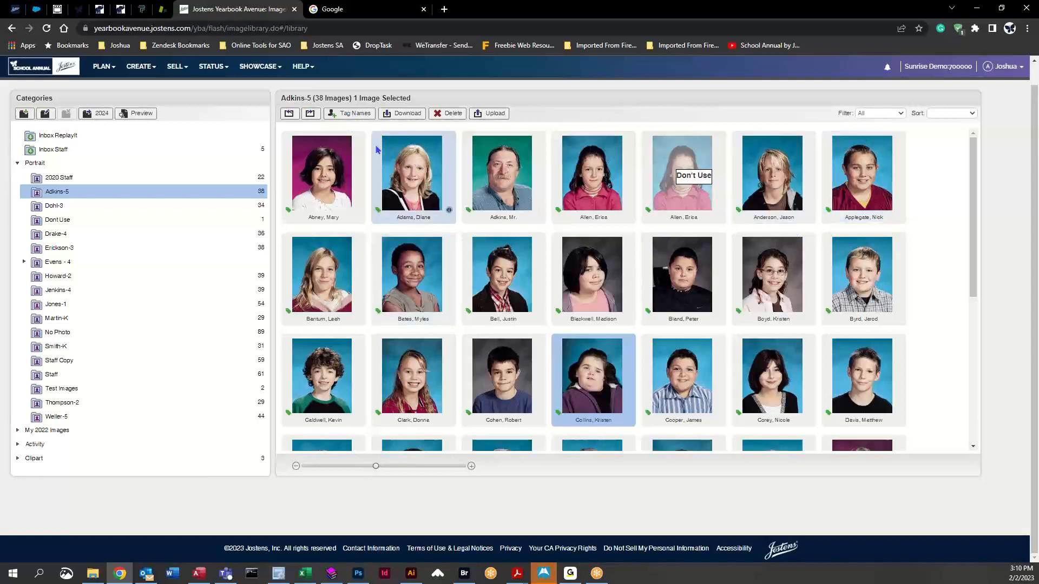
- Fix the spelling of the first Adkins-5 portrait's tagged first name and save the tag
click(342, 169)
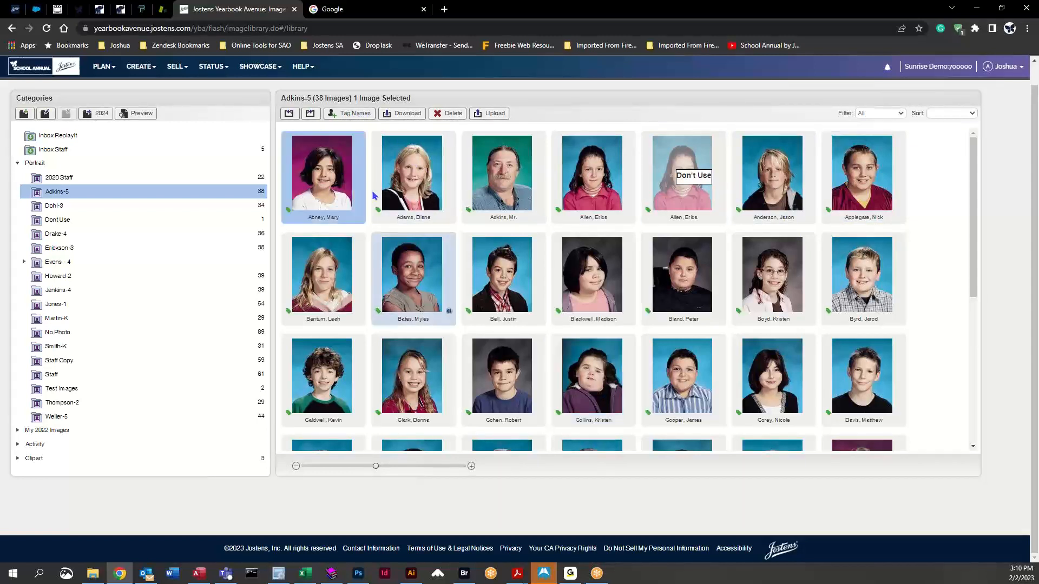
click(357, 113)
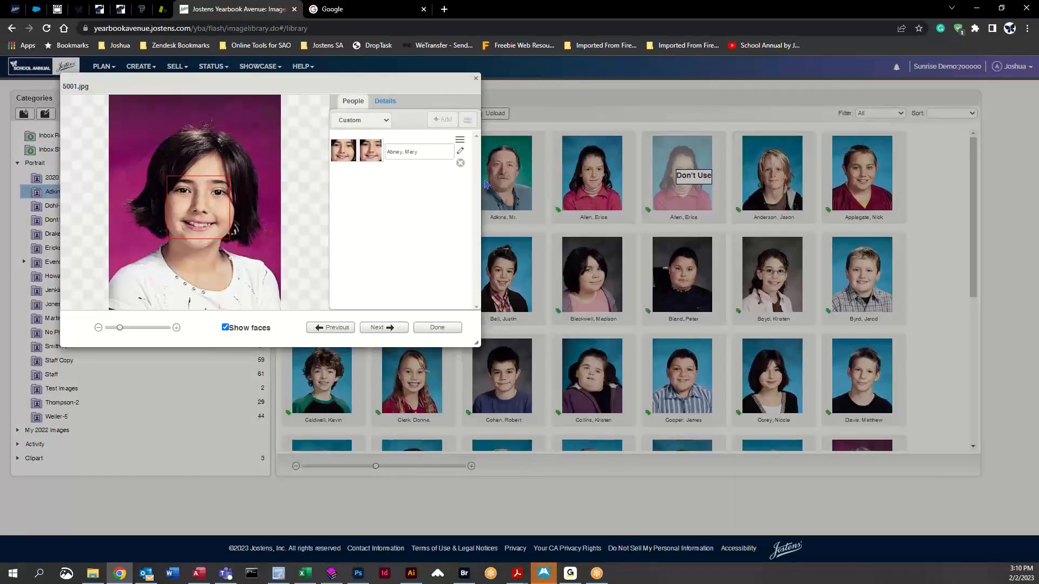
click(461, 152)
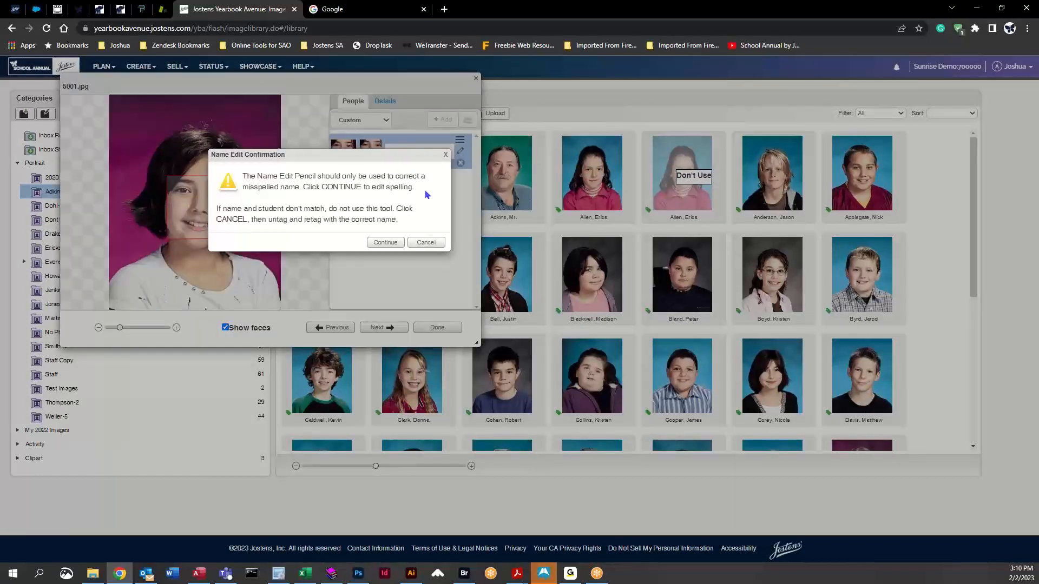
click(389, 243)
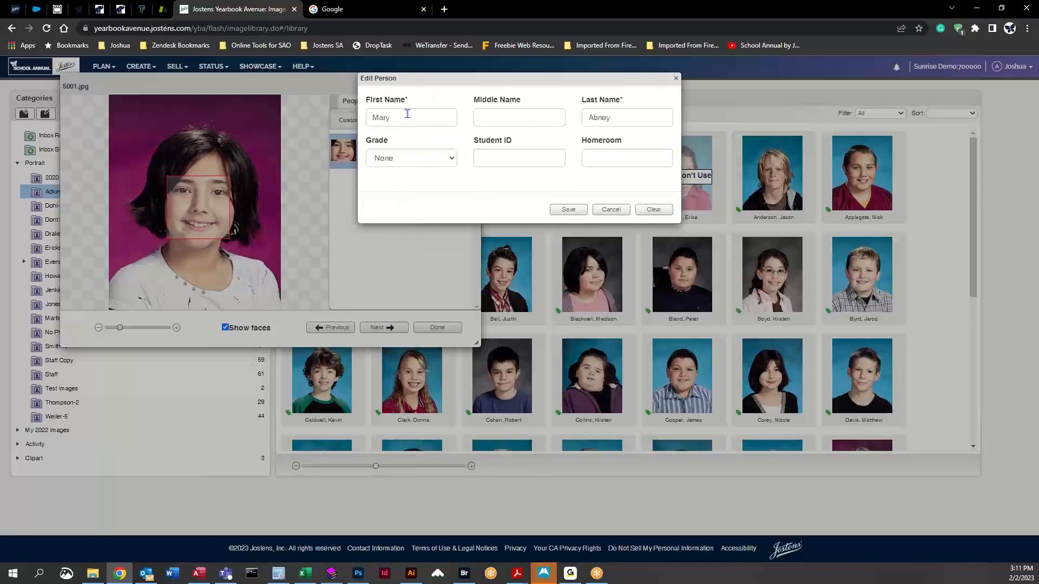
click(443, 120)
click(526, 118)
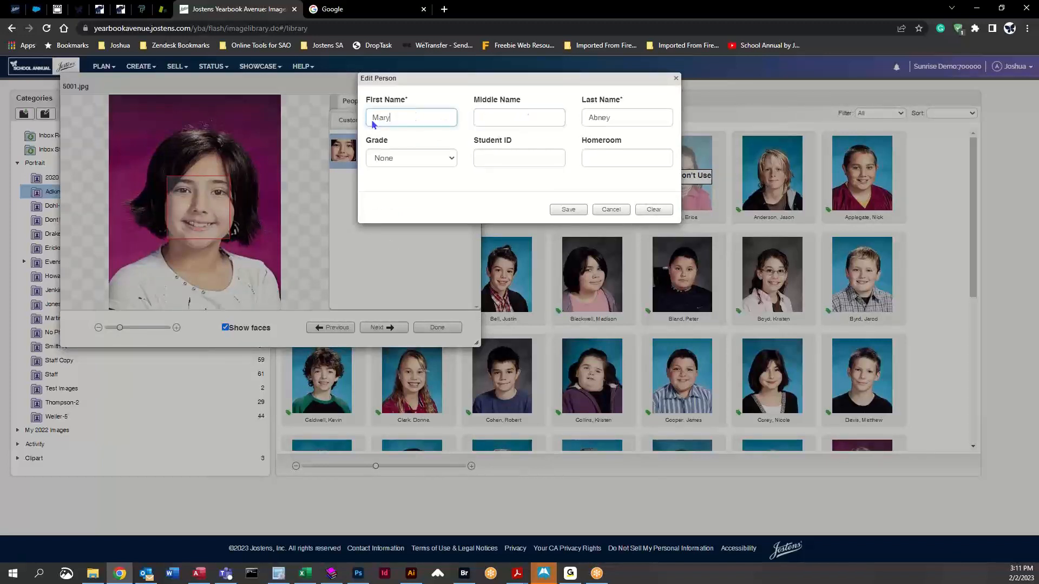
drag(407, 116, 341, 137)
text(Kim)
click(568, 209)
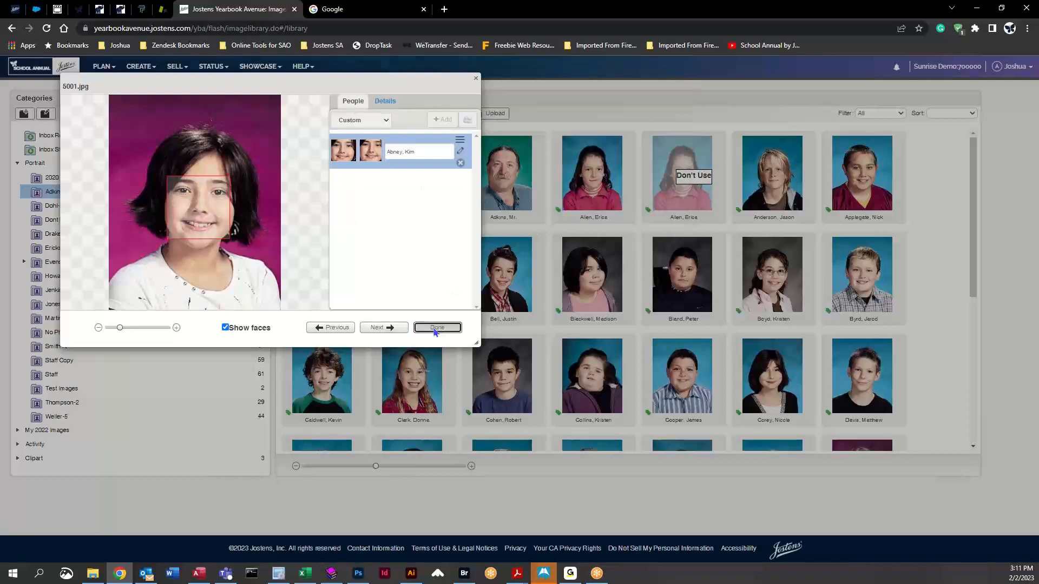
click(437, 328)
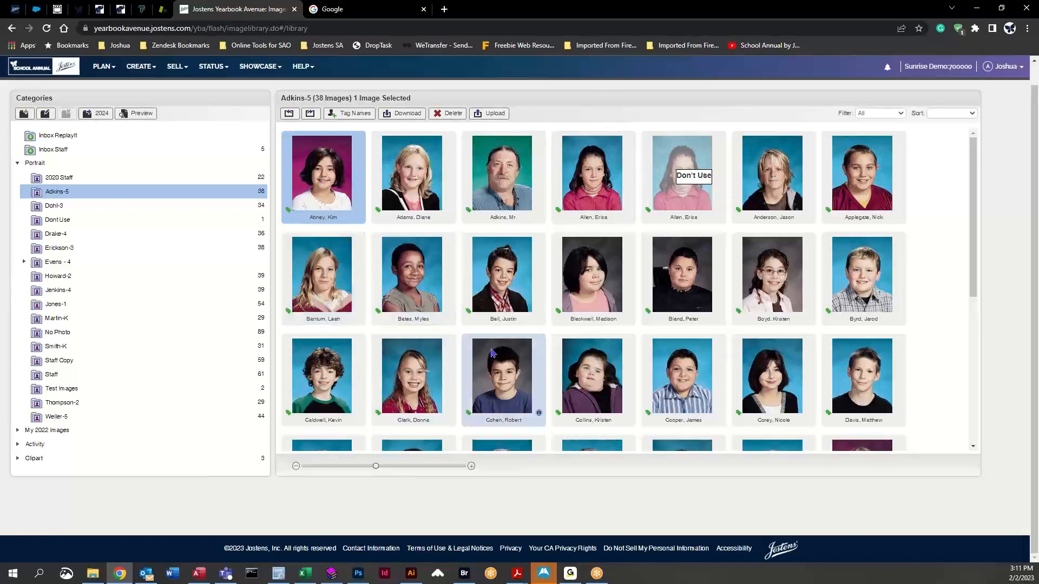
- Set the 5008.jpg portrait to Use 'No Photo', then view the No Photo category
click(500, 280)
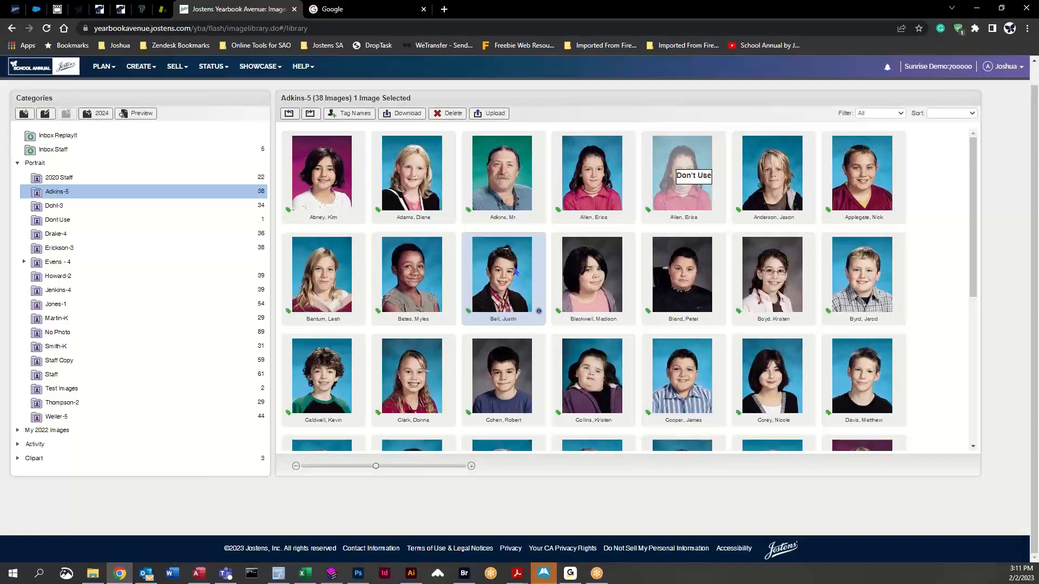
click(349, 113)
click(385, 101)
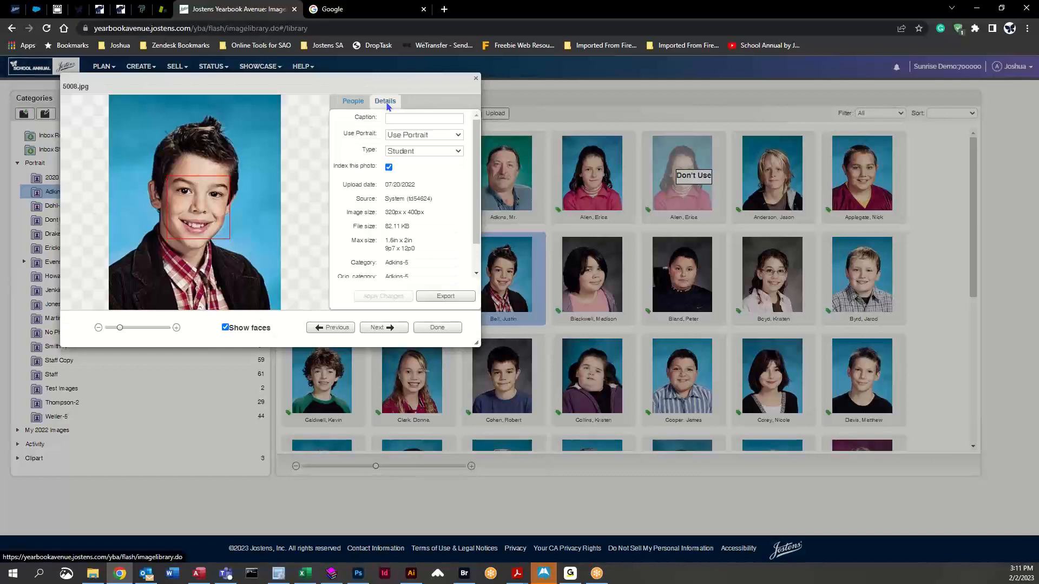
click(458, 135)
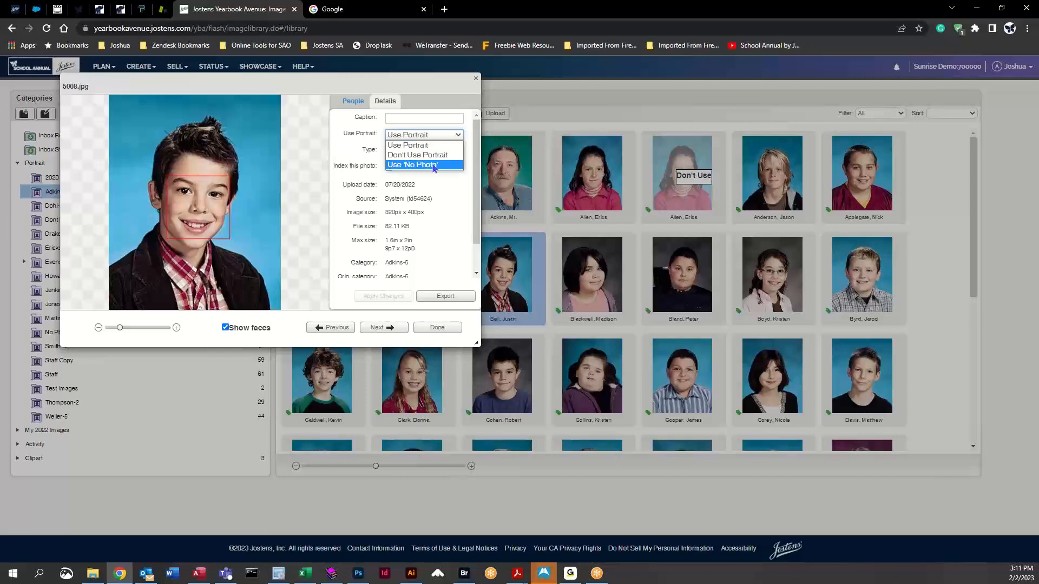
click(434, 165)
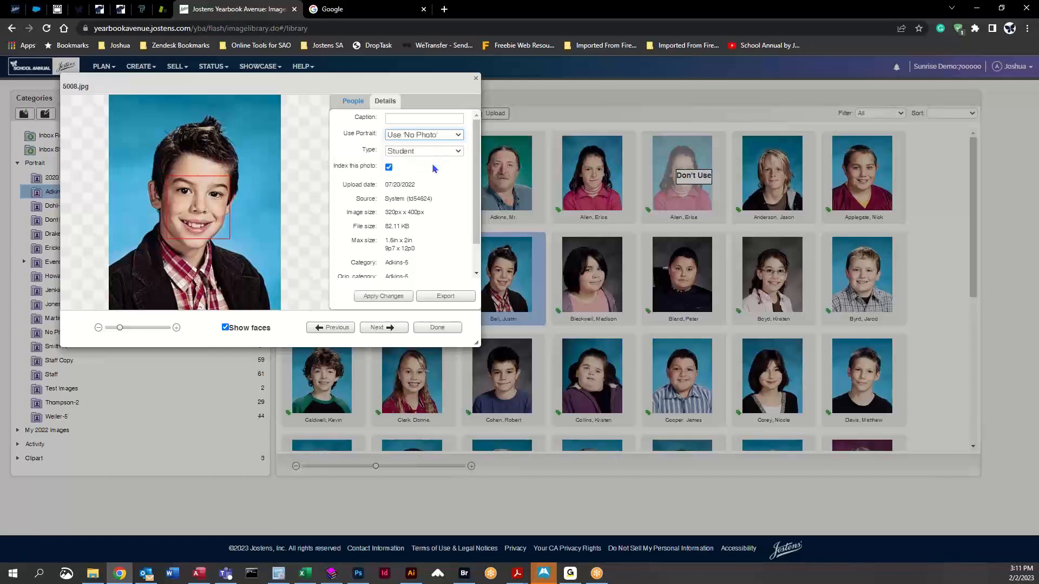
click(403, 296)
click(436, 328)
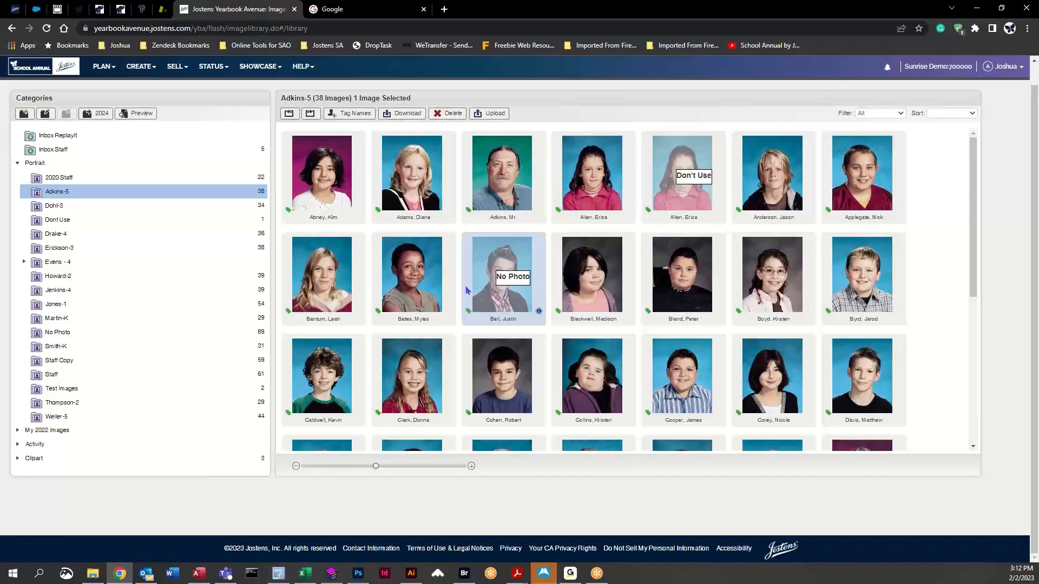
drag(466, 291, 46, 336)
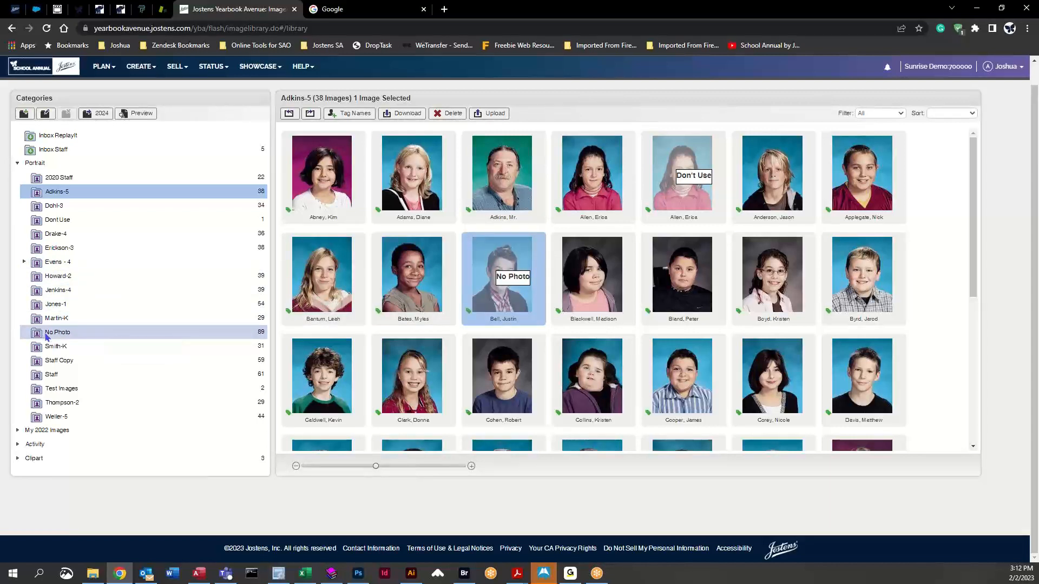
click(90, 336)
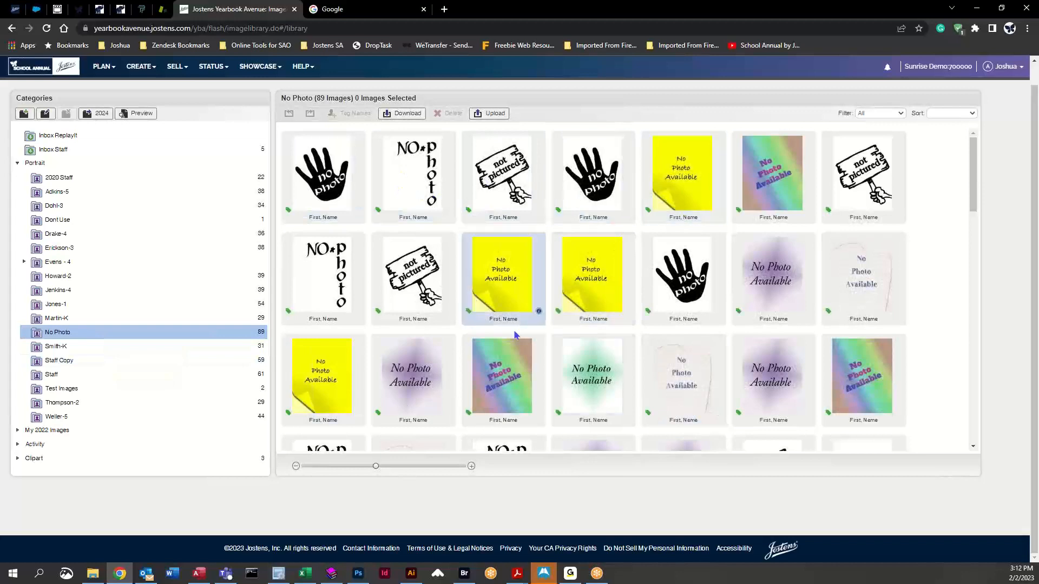
- Retag the NP104.jpg hand placeholder so its last name reads 'Last' instead of 'First'
scroll(595, 367, down, 3)
scroll(671, 398, up, 3)
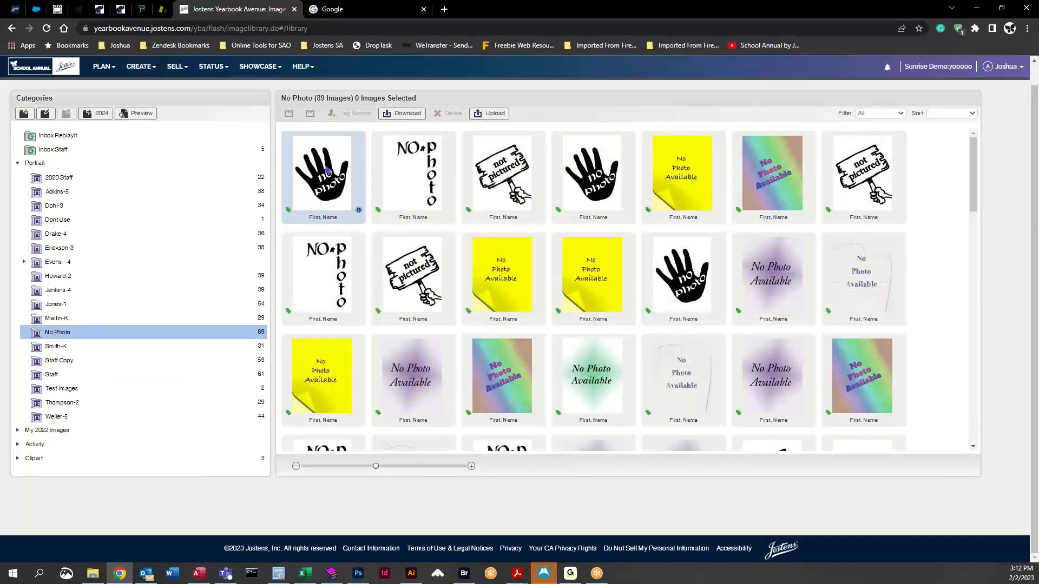
drag(58, 177, 124, 193)
click(334, 169)
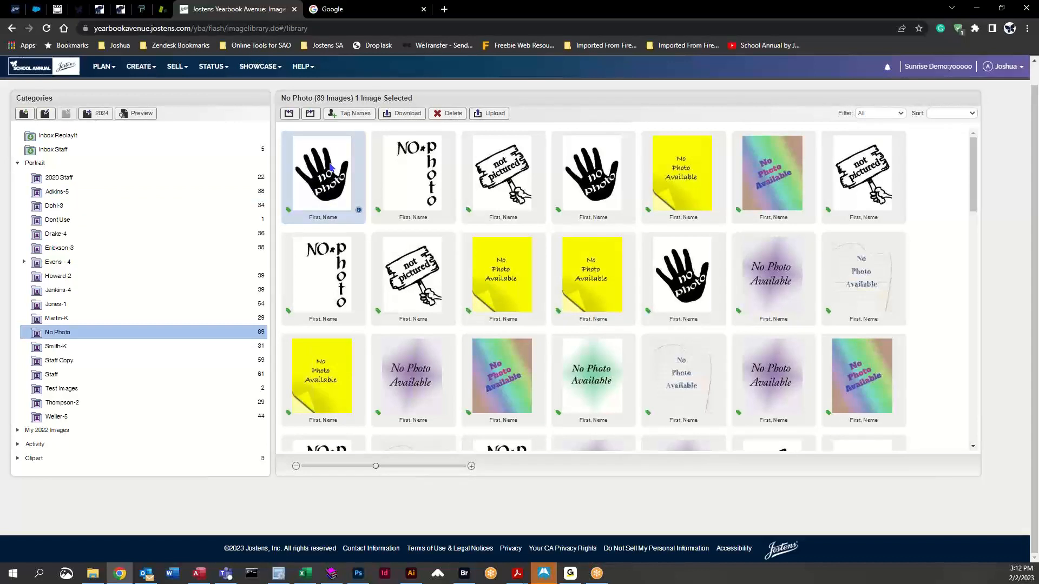
click(346, 112)
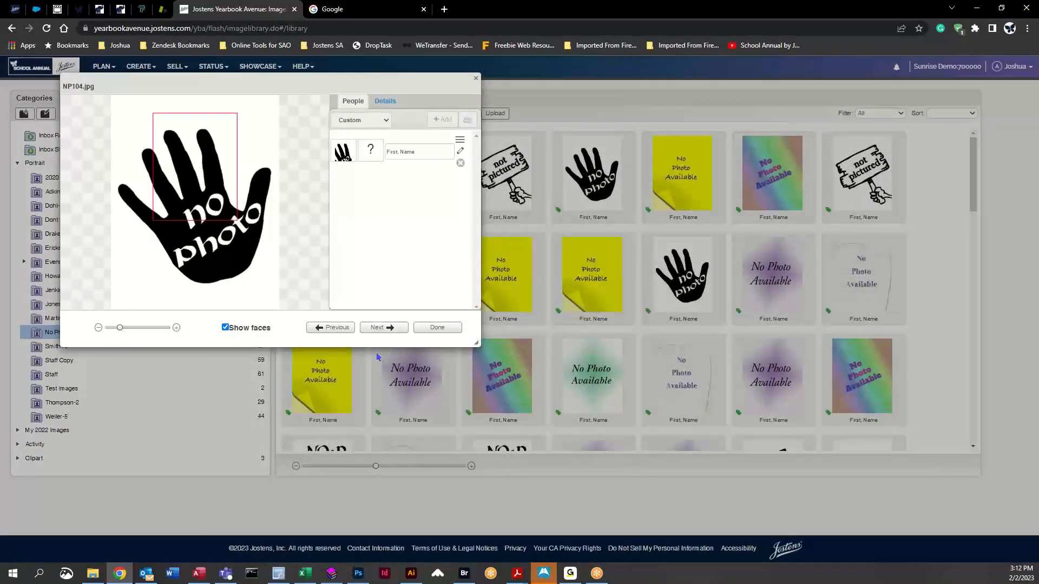
mouse_move(320, 85)
mouse_down()
mouse_move(359, 174)
mouse_move(341, 138)
mouse_up()
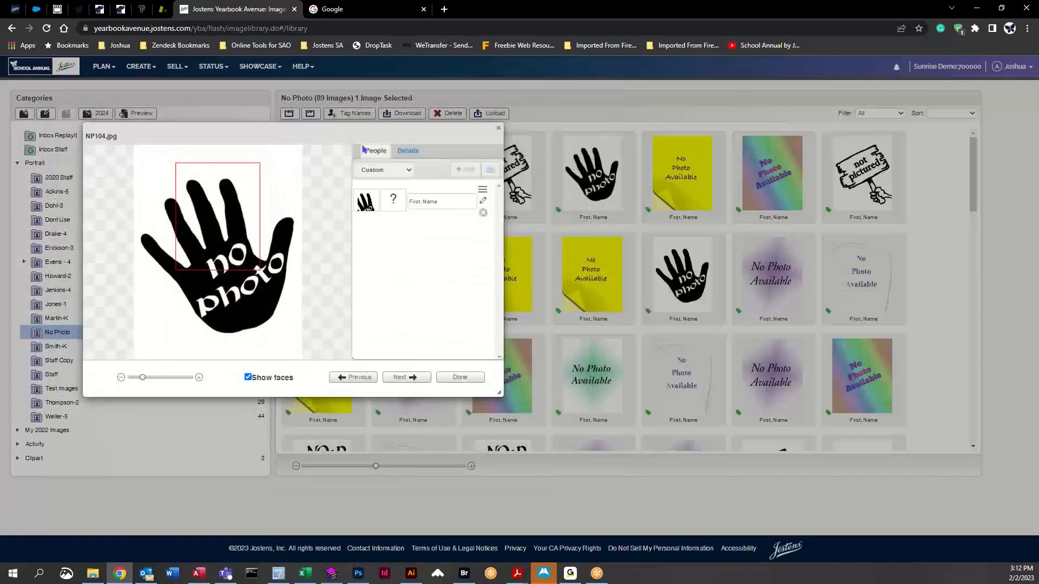
click(483, 203)
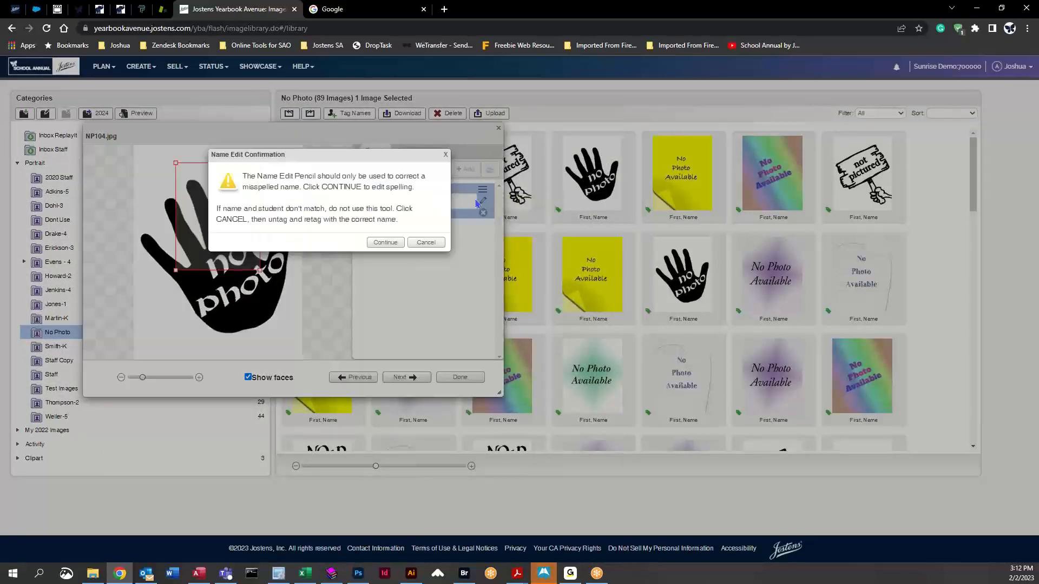
click(403, 242)
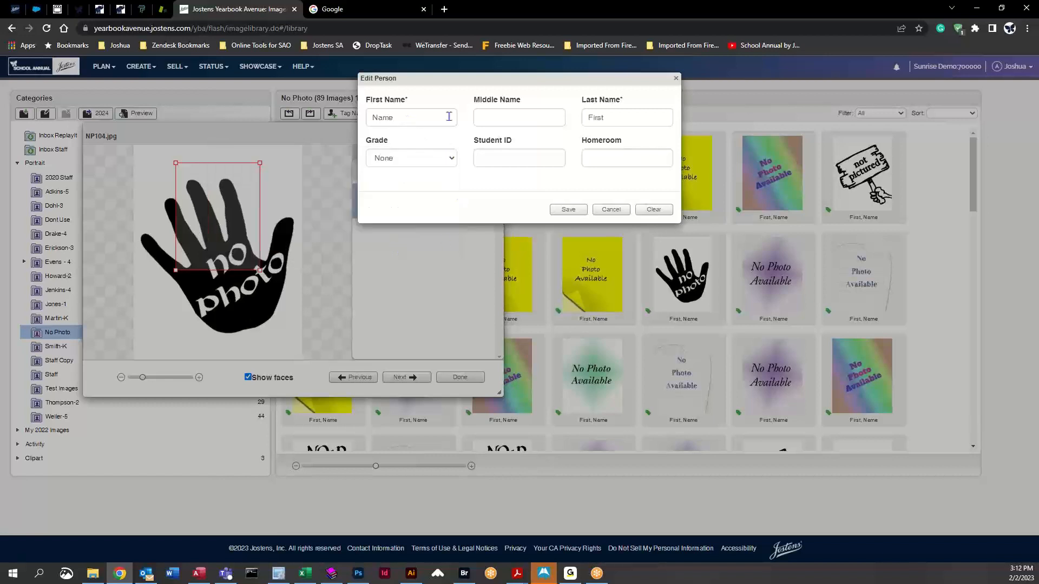
double_click(601, 117)
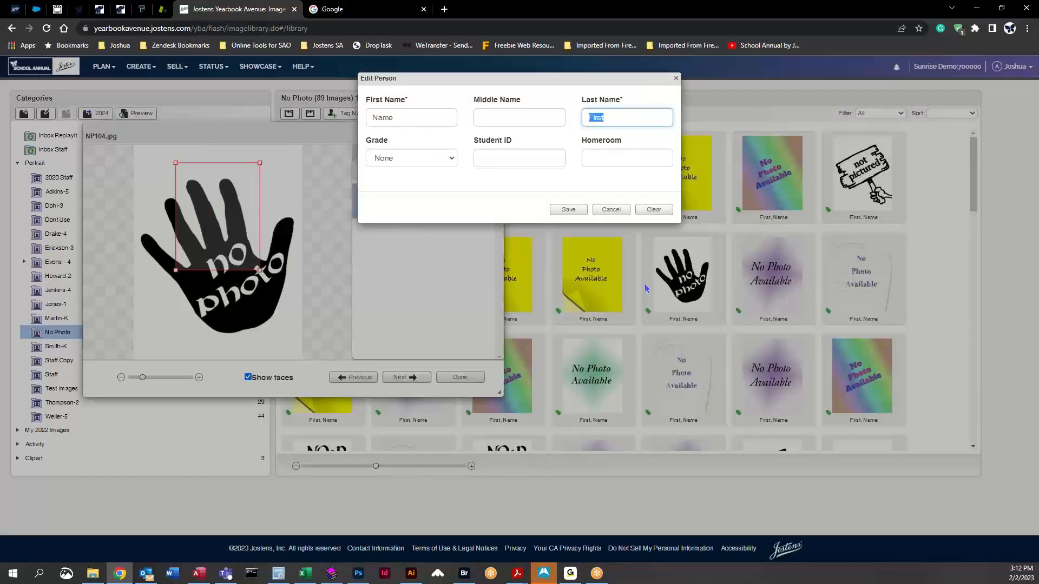
text(Last)
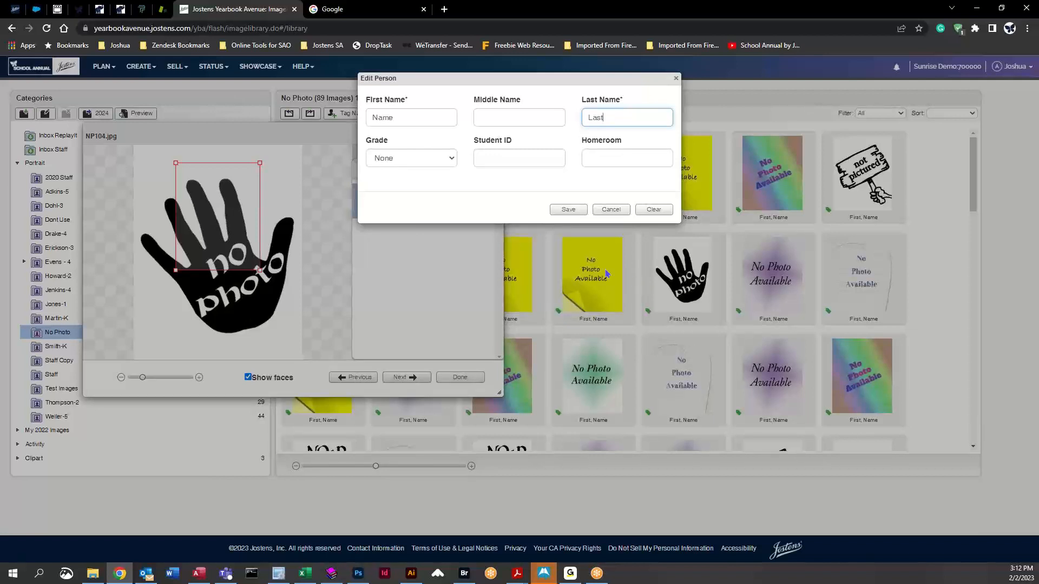
click(568, 210)
click(469, 378)
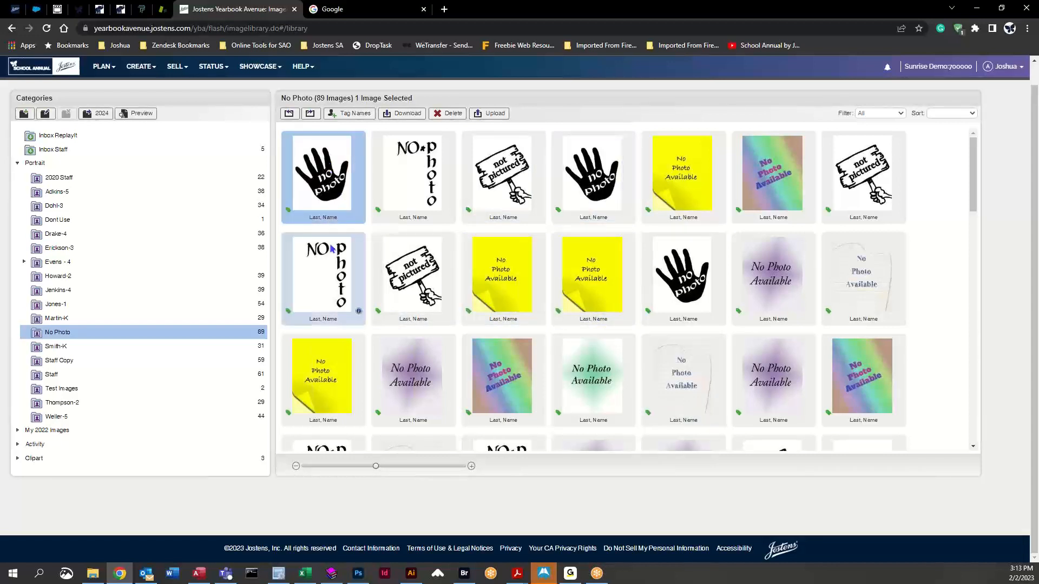
- Replace the hand placeholder's old tag with a new person, entering a first and last name
click(346, 113)
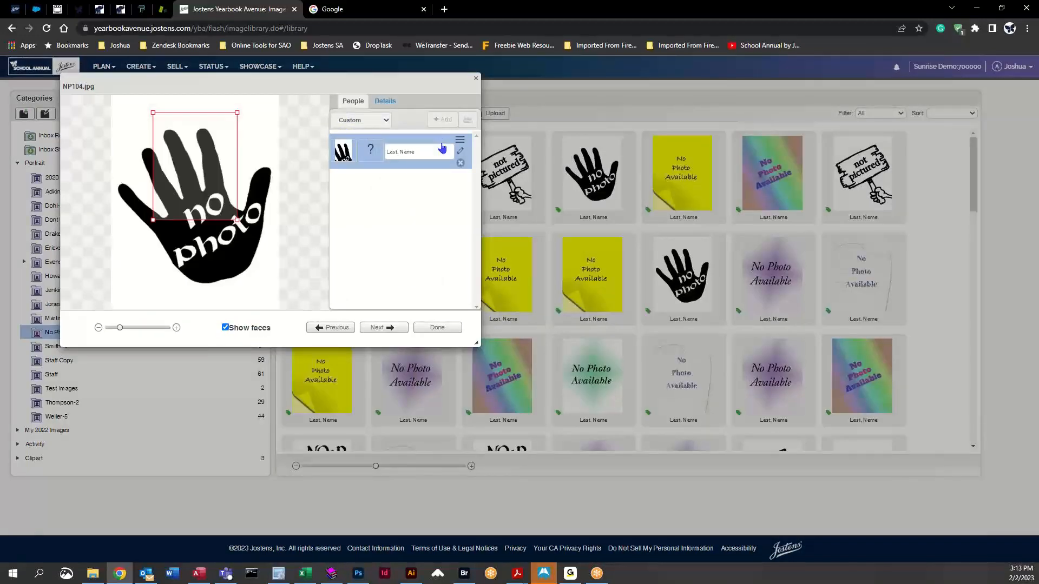
click(460, 164)
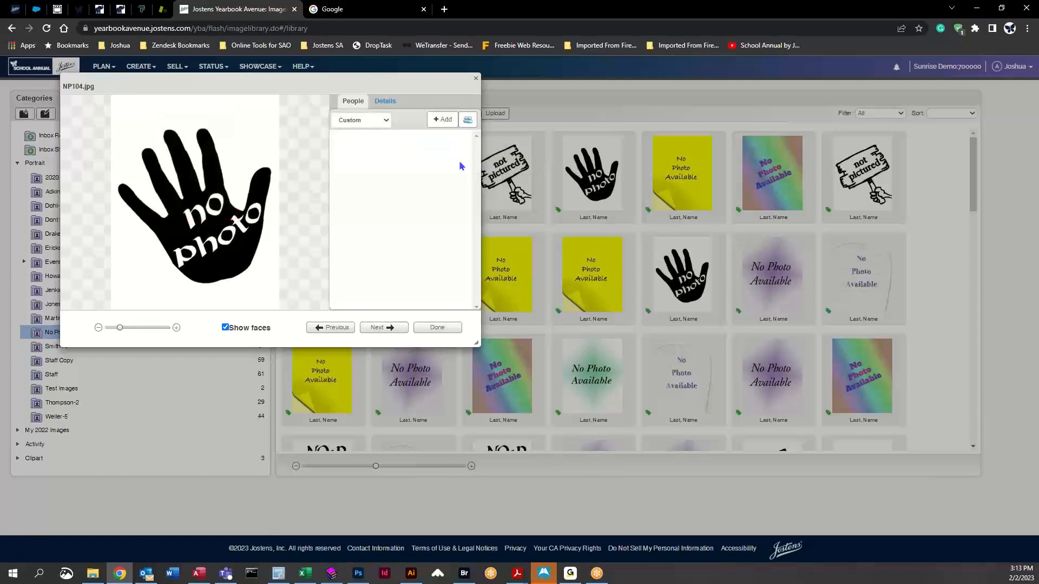
click(443, 119)
click(402, 115)
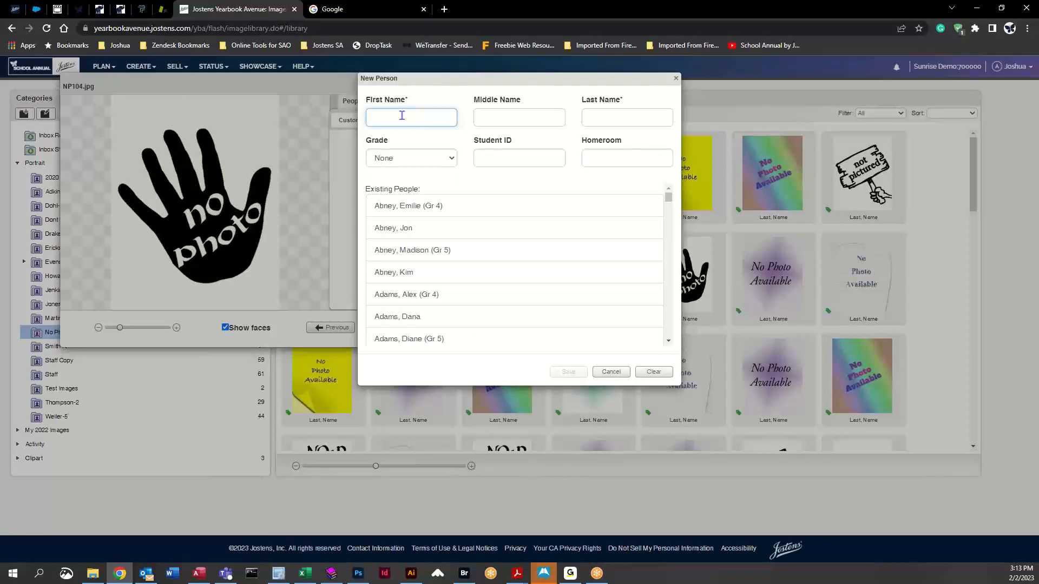
text(Tom)
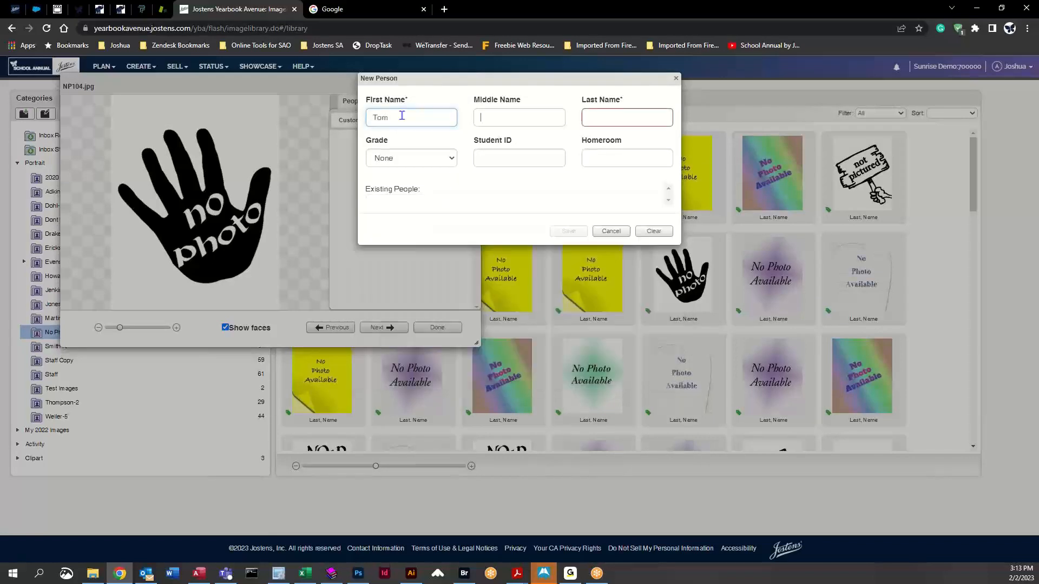
key(Tab)
text(Moore)
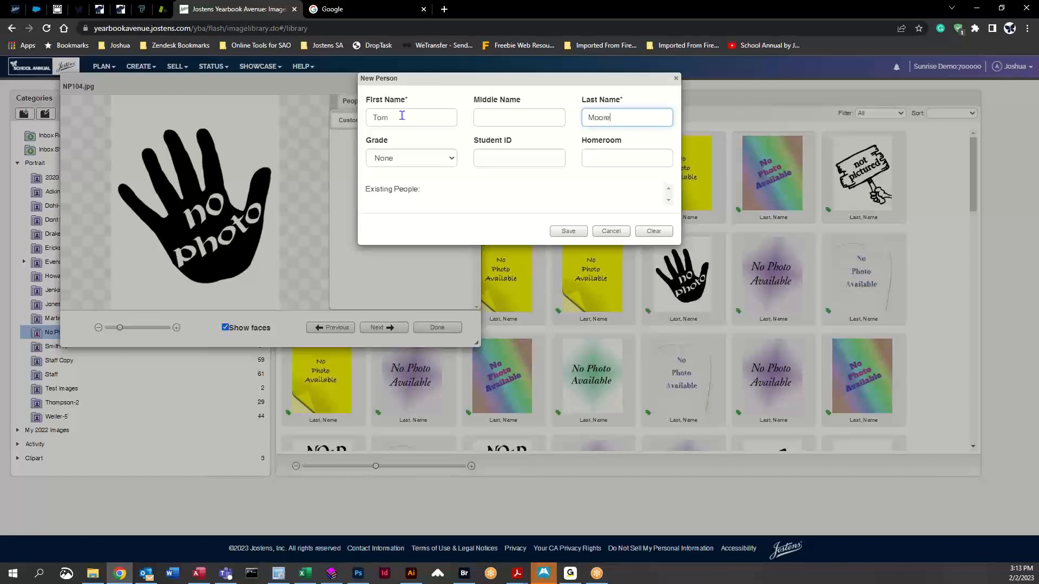
click(578, 232)
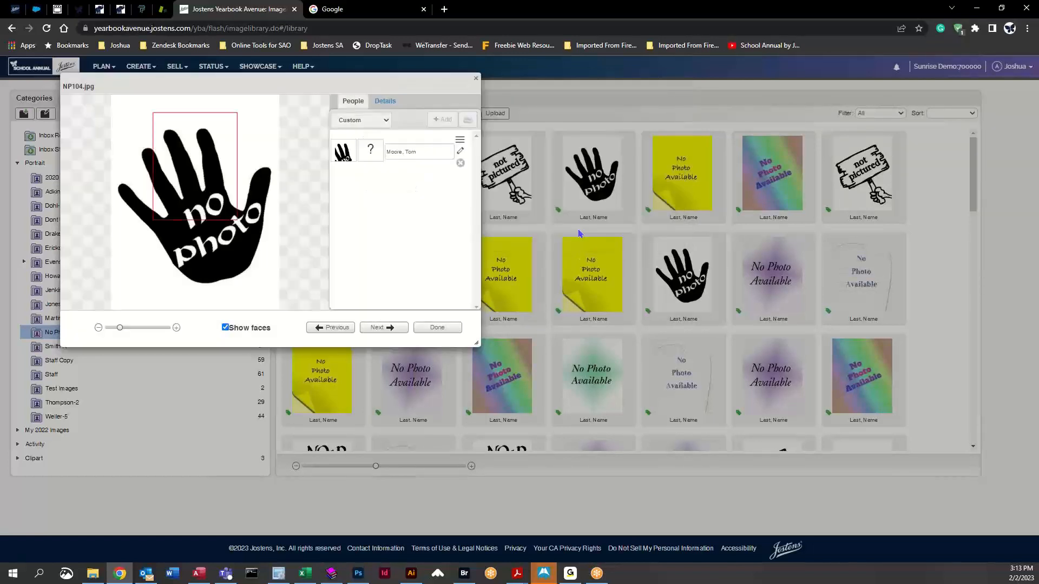
click(450, 330)
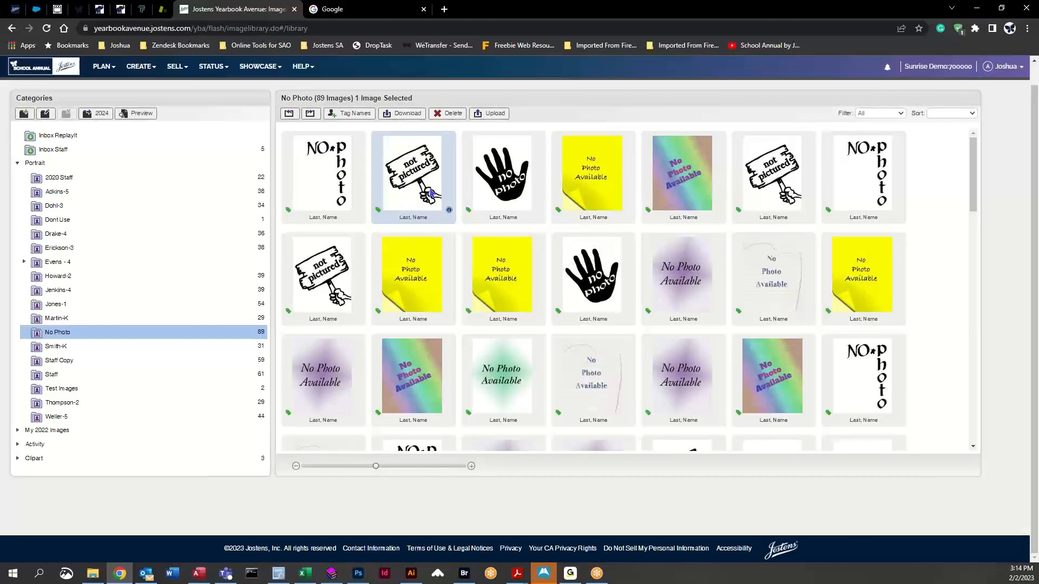
- Drag the tagged hand placeholder into Adkins-5 and view it, now showing 39 images
scroll(622, 292, down, 5)
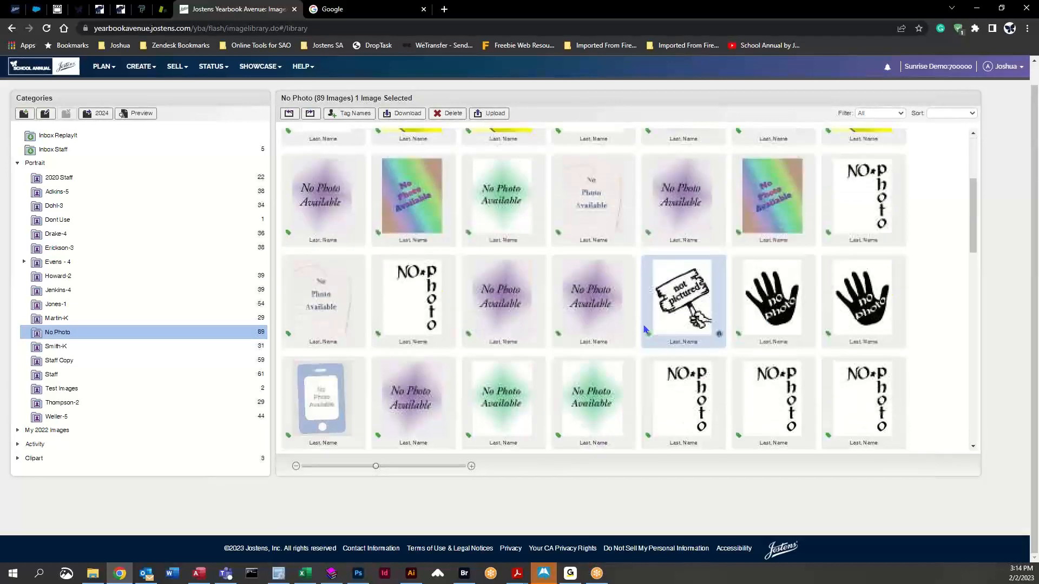
scroll(645, 329, down, 15)
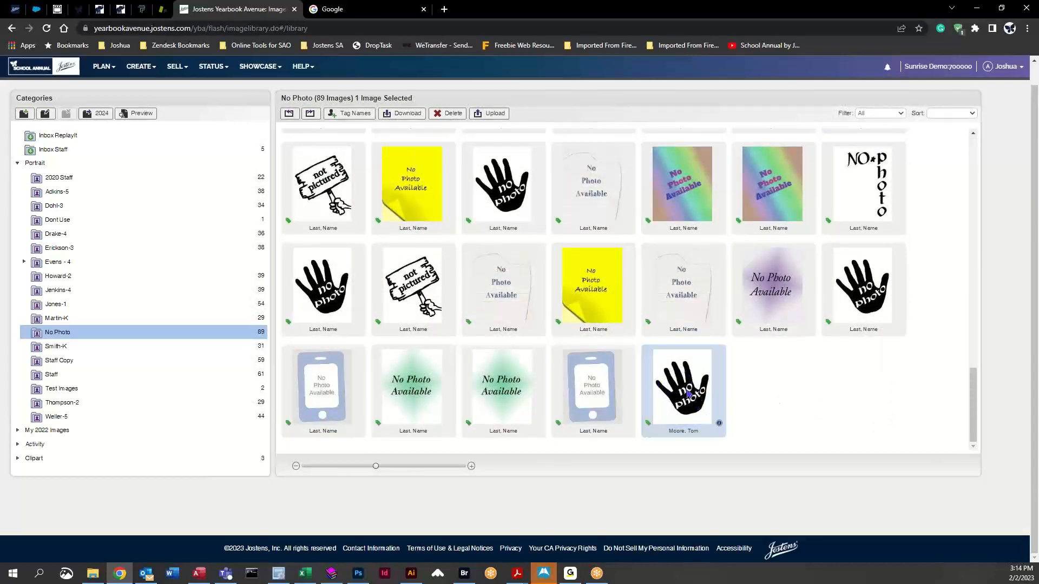
drag(688, 395, 157, 196)
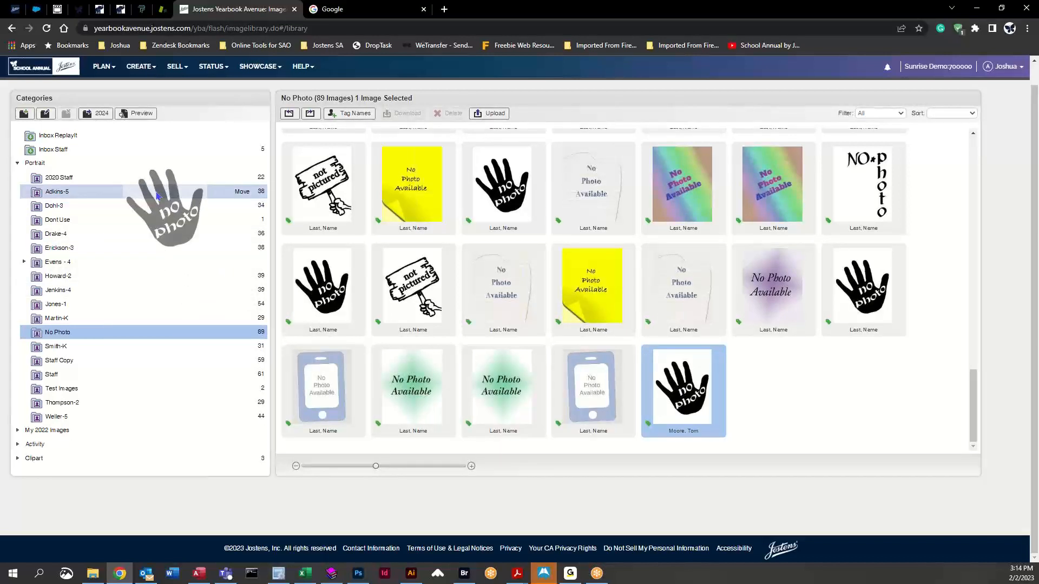
drag(157, 196, 157, 196)
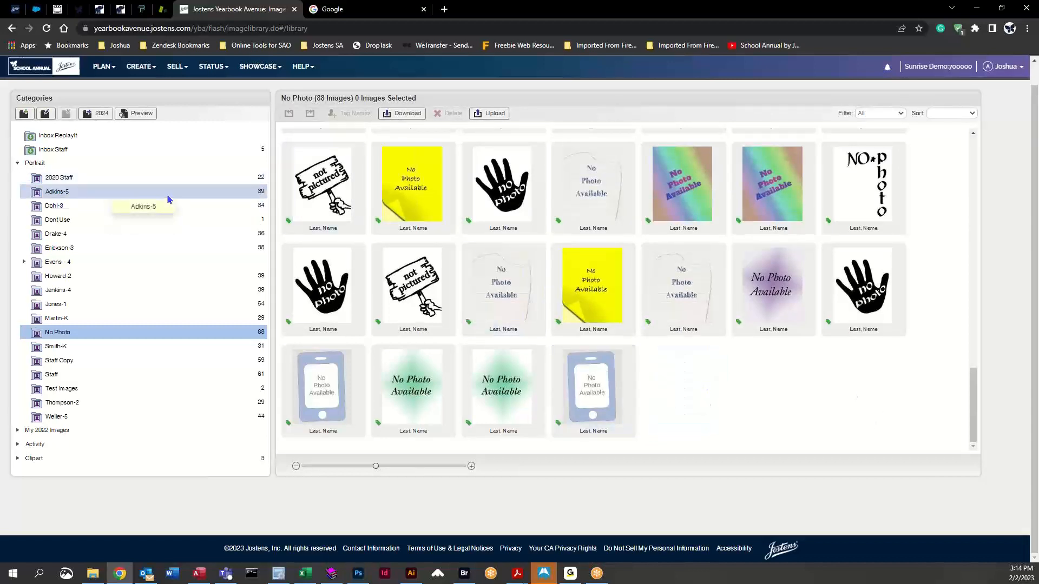
click(167, 193)
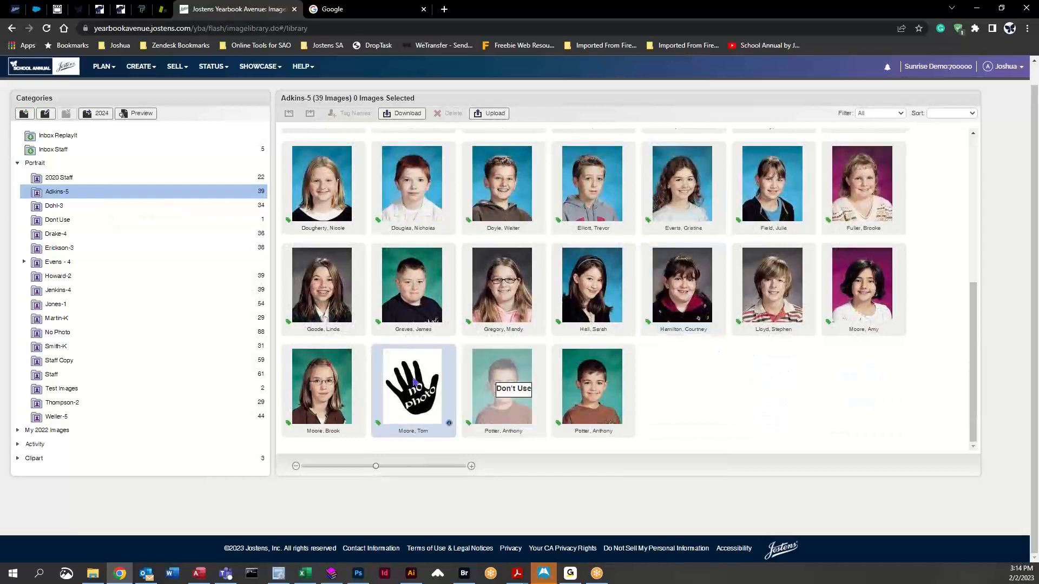
scroll(761, 368, up, 6)
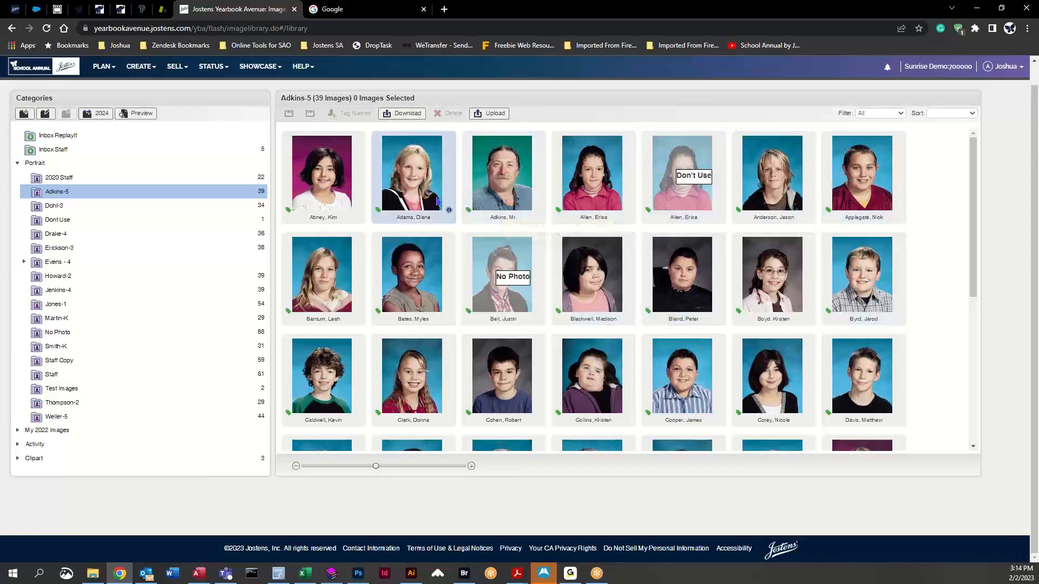
- Open the blank page 2 spread from the page ladder and show the photo Flow panel
click(108, 69)
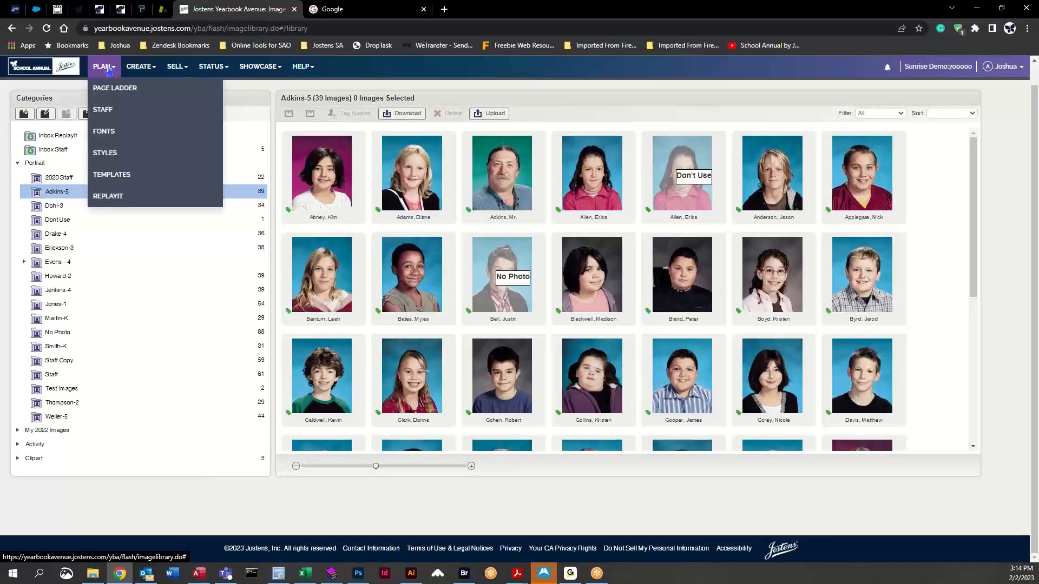
click(110, 94)
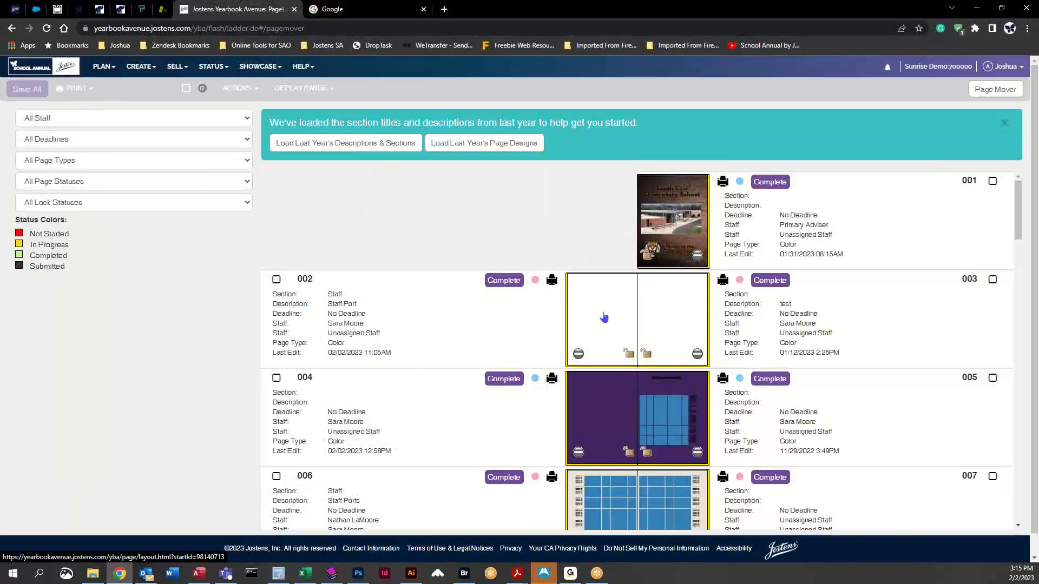
click(604, 318)
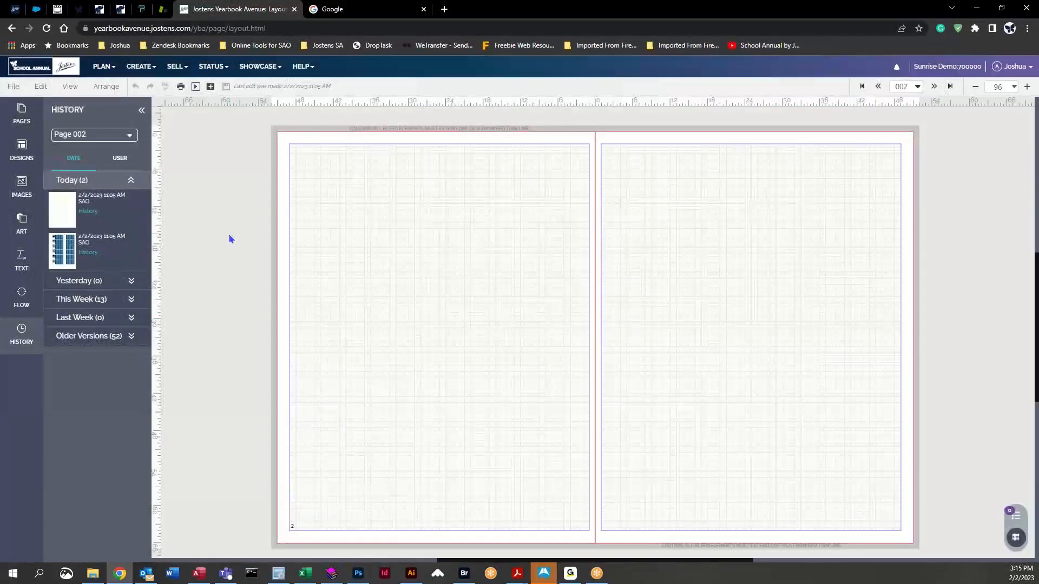
click(22, 346)
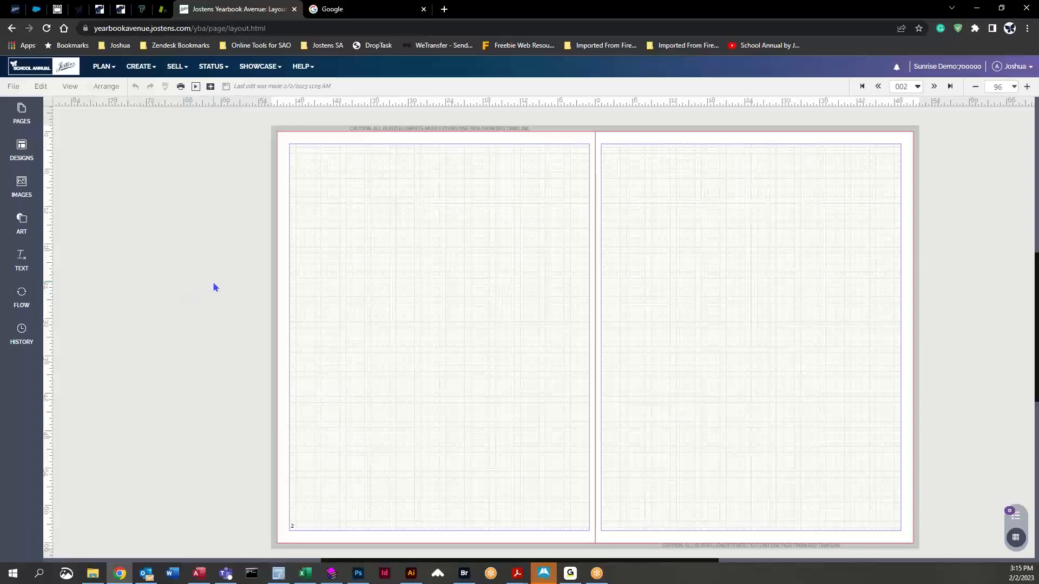
click(27, 300)
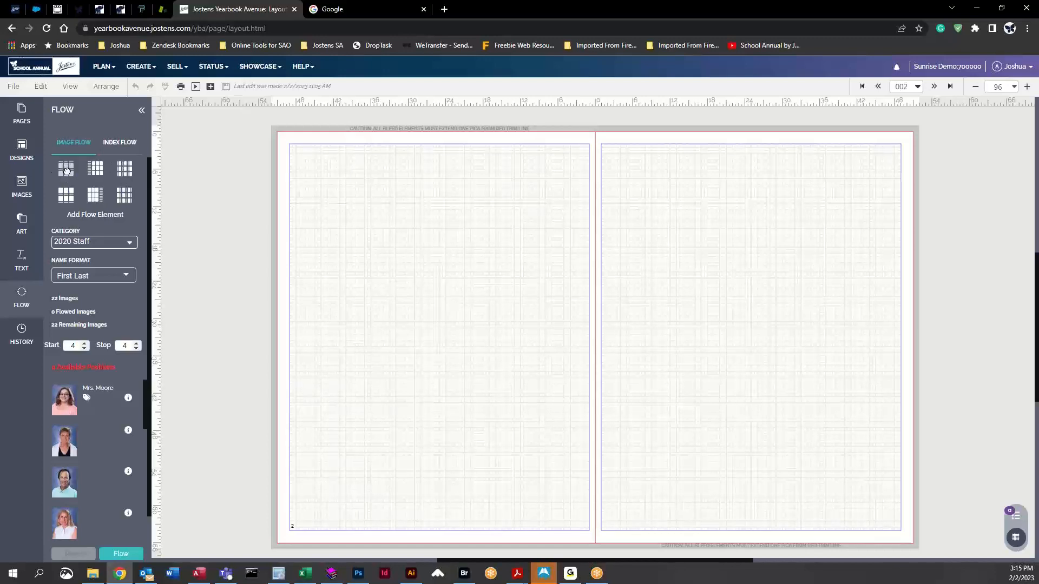
drag(67, 171, 447, 215)
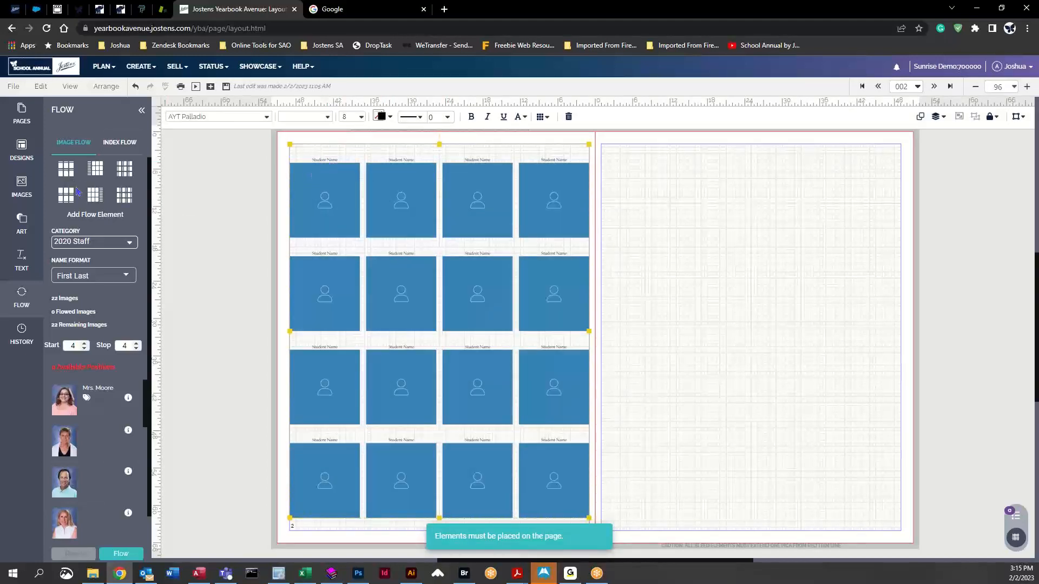
drag(66, 195, 693, 226)
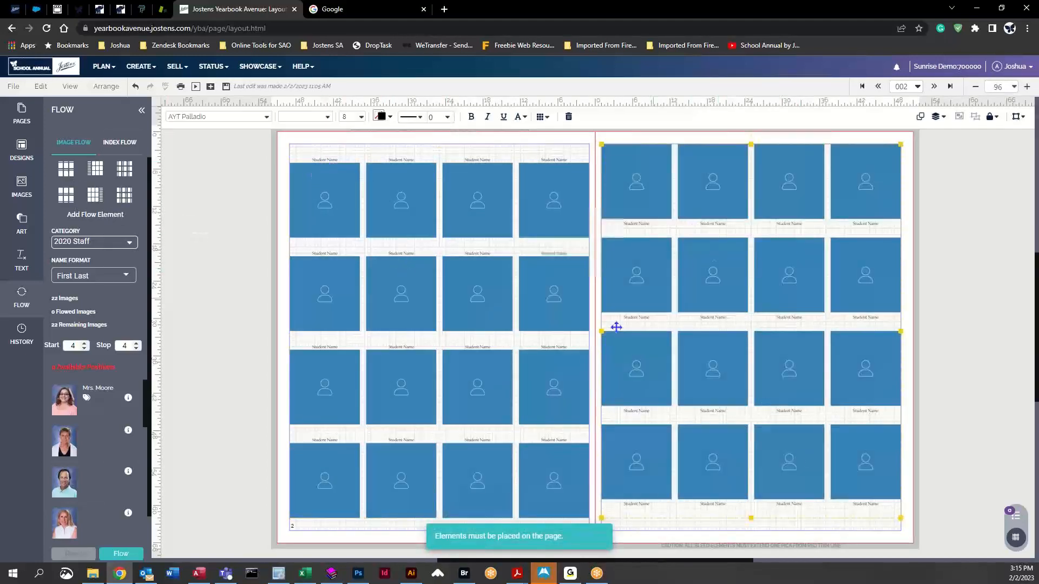
click(137, 87)
click(136, 87)
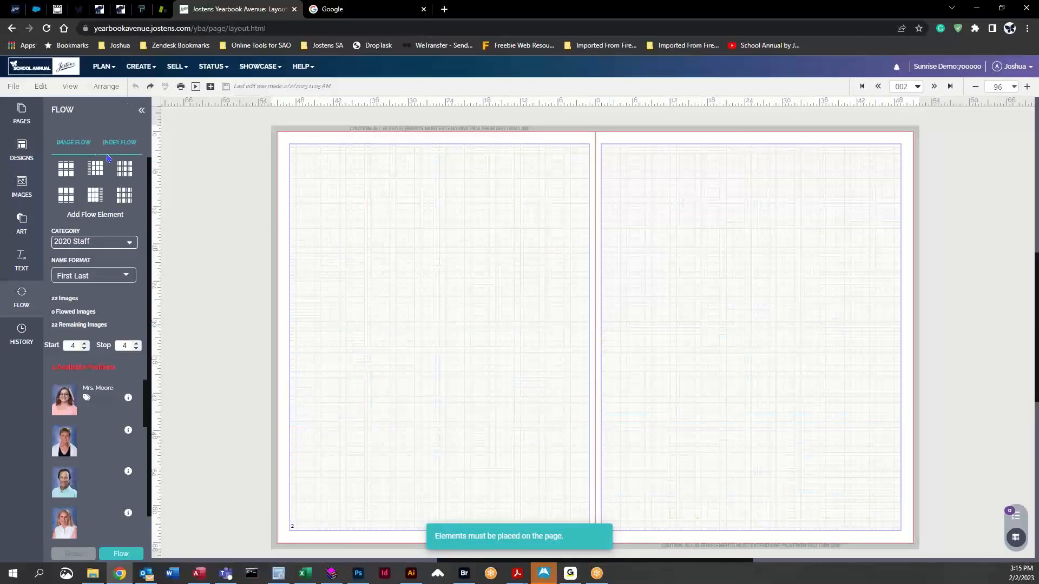
click(94, 195)
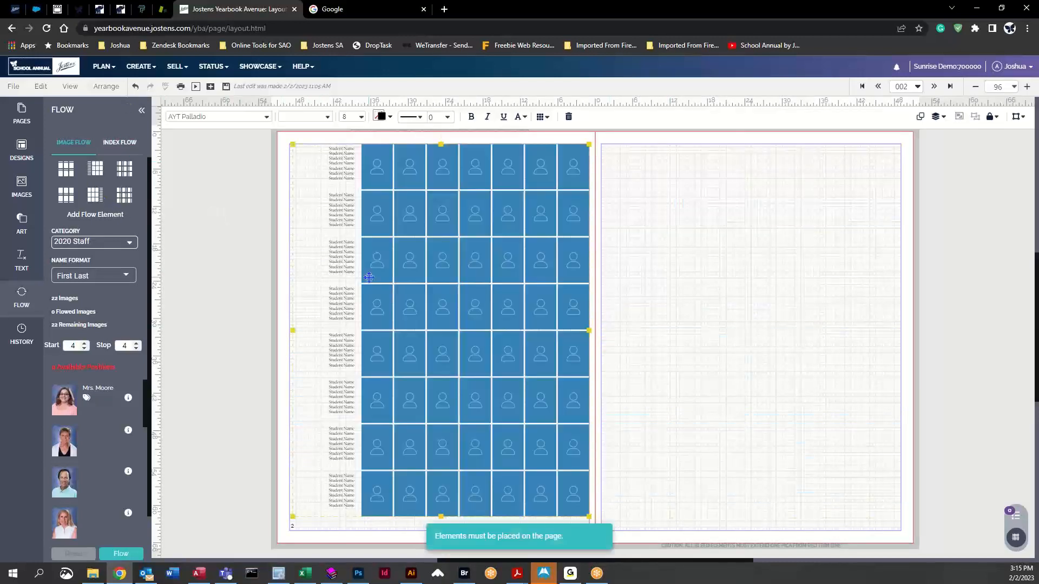
drag(94, 195, 884, 288)
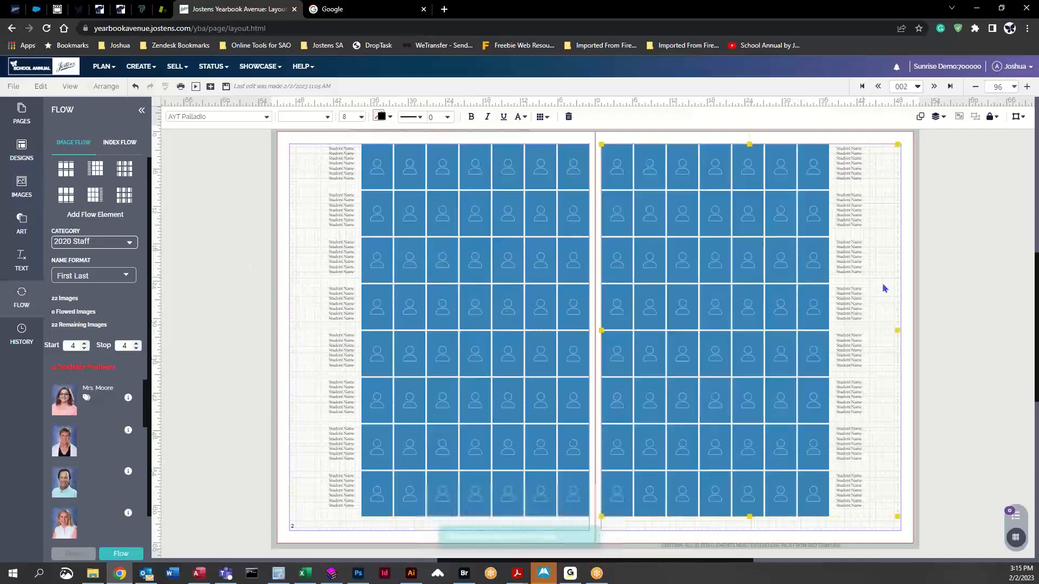
click(135, 86)
click(135, 86)
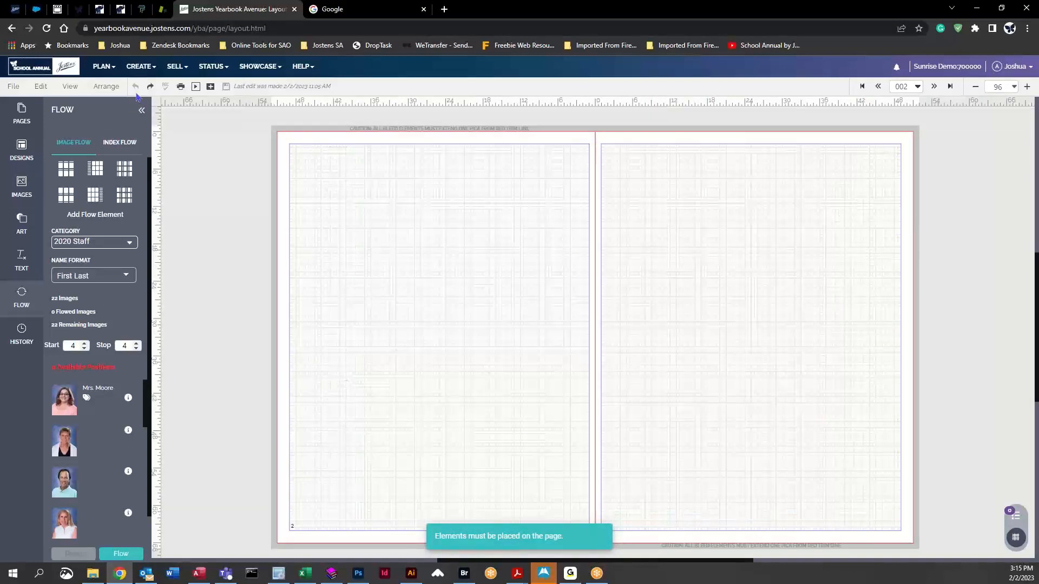
drag(515, 285, 516, 287)
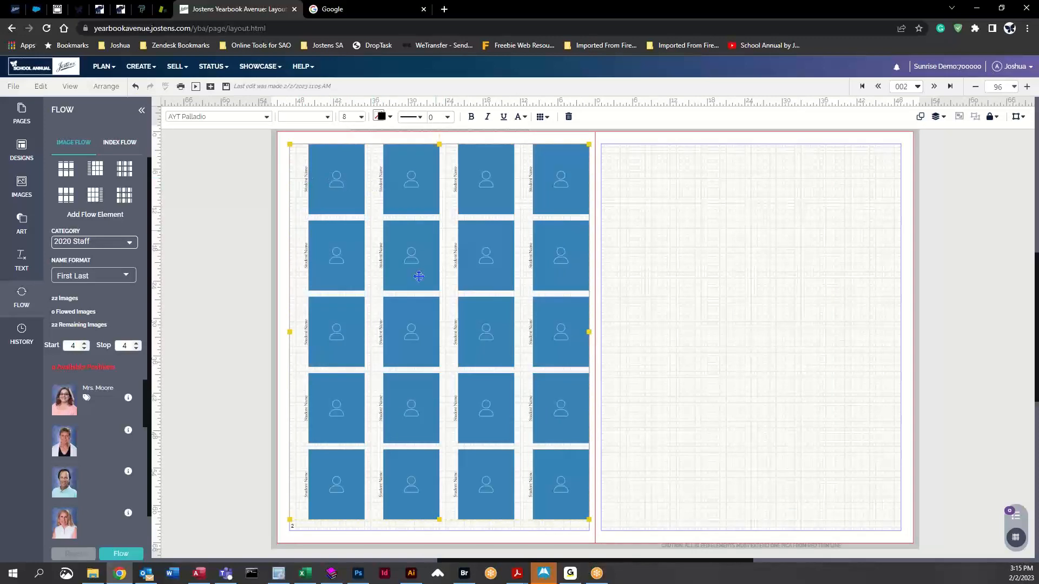
drag(115, 195, 853, 253)
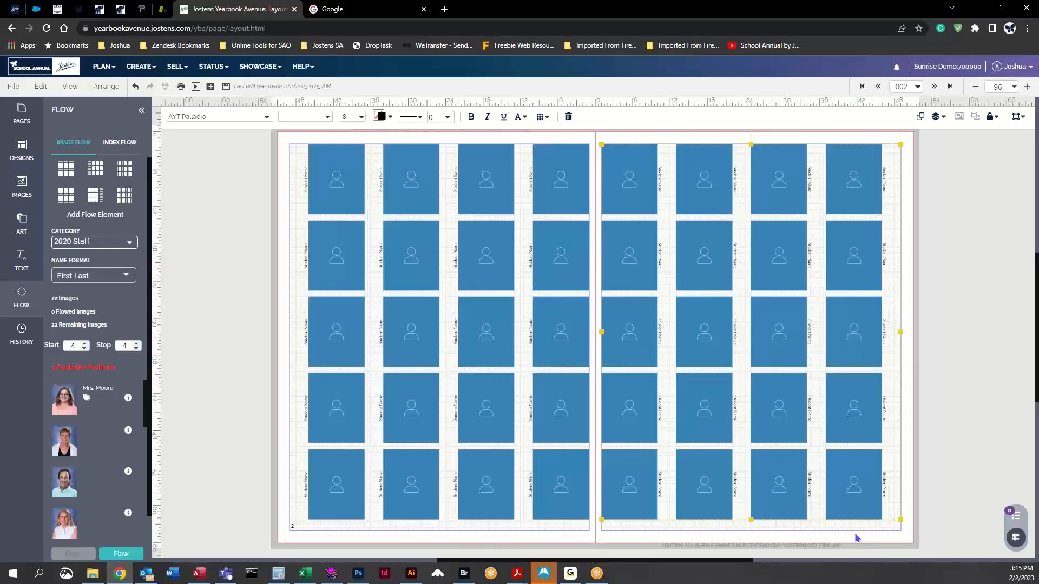
click(134, 87)
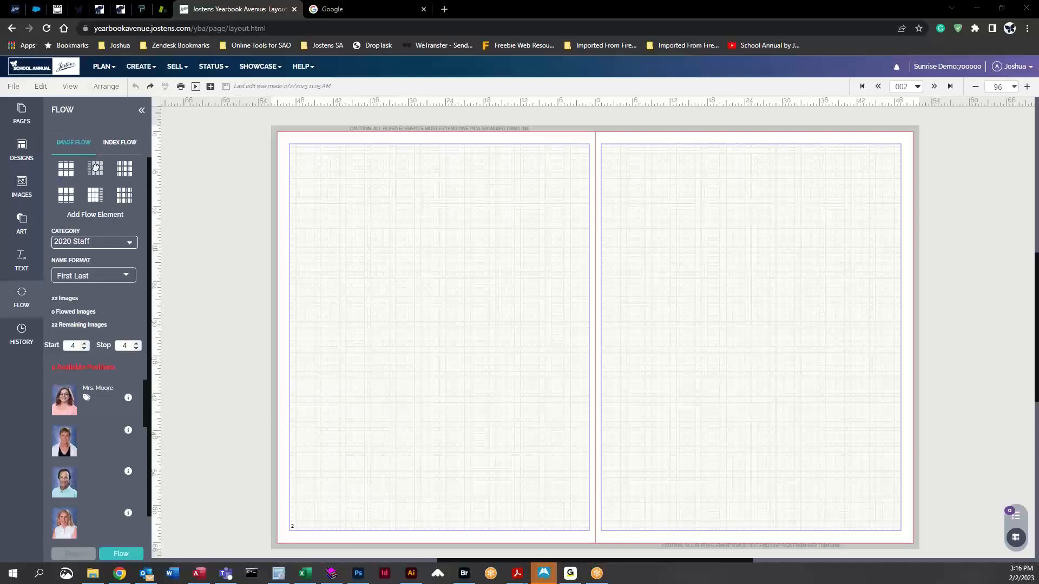
- Place the 7-column photo flow grid on the left page, flowing the Adkins-5 category
drag(95, 168, 412, 276)
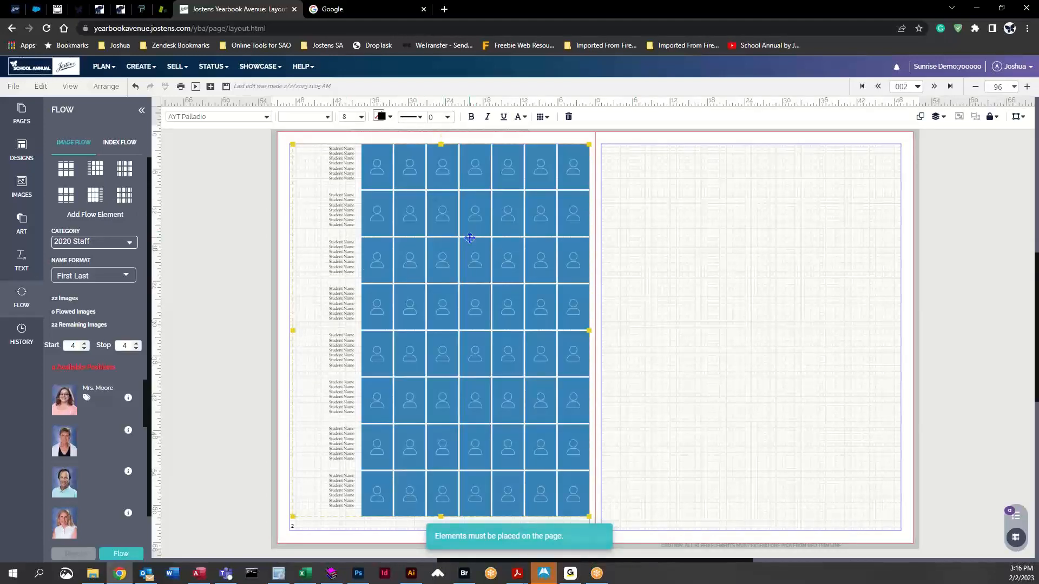
click(125, 247)
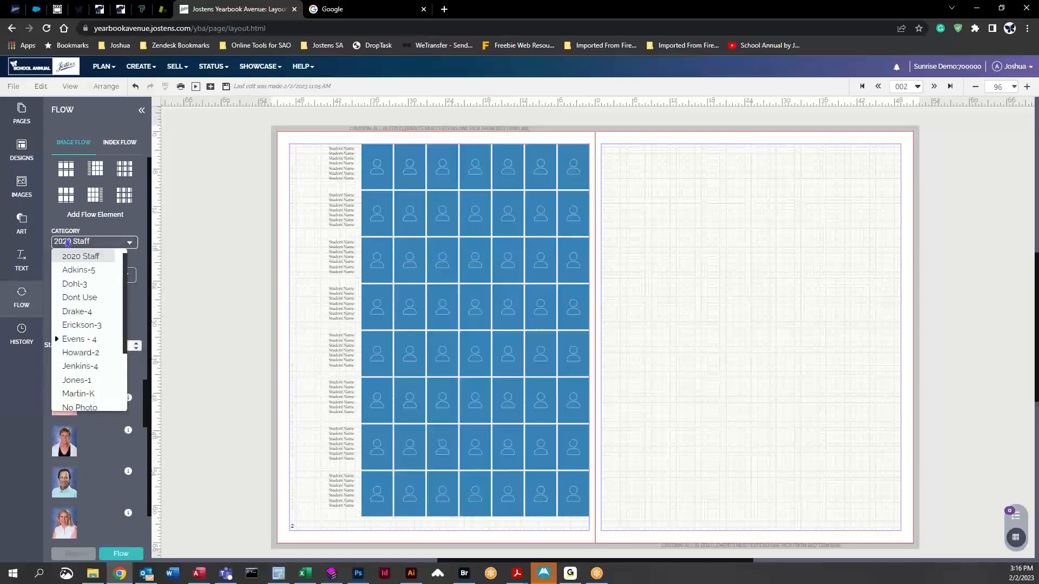
click(75, 270)
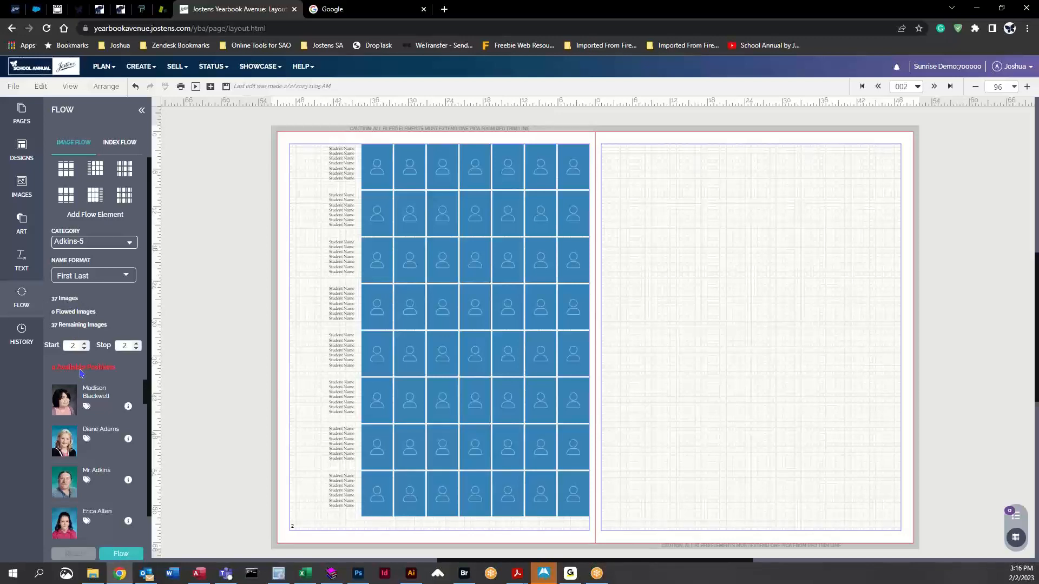
click(449, 260)
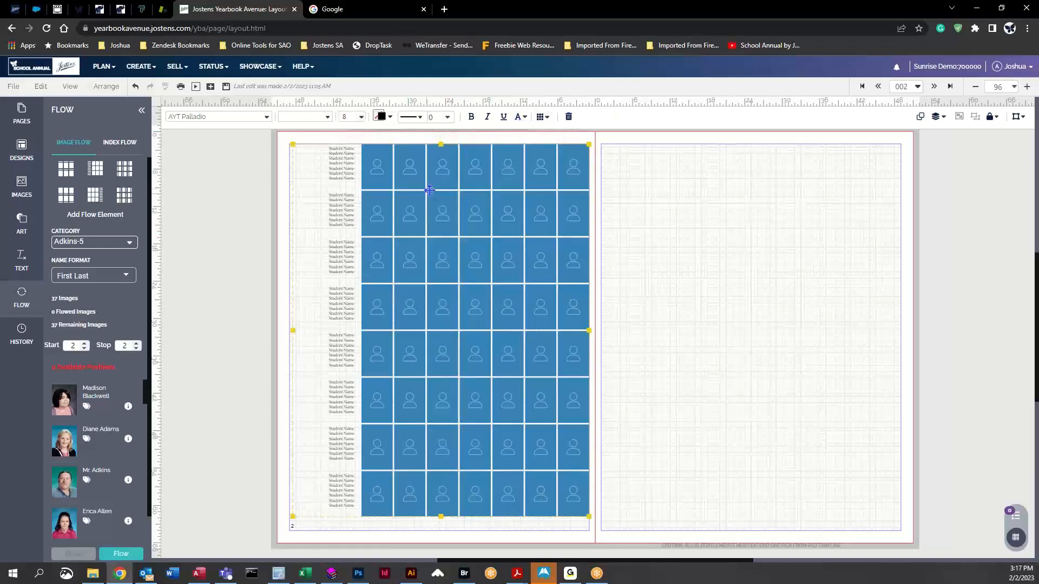
click(230, 195)
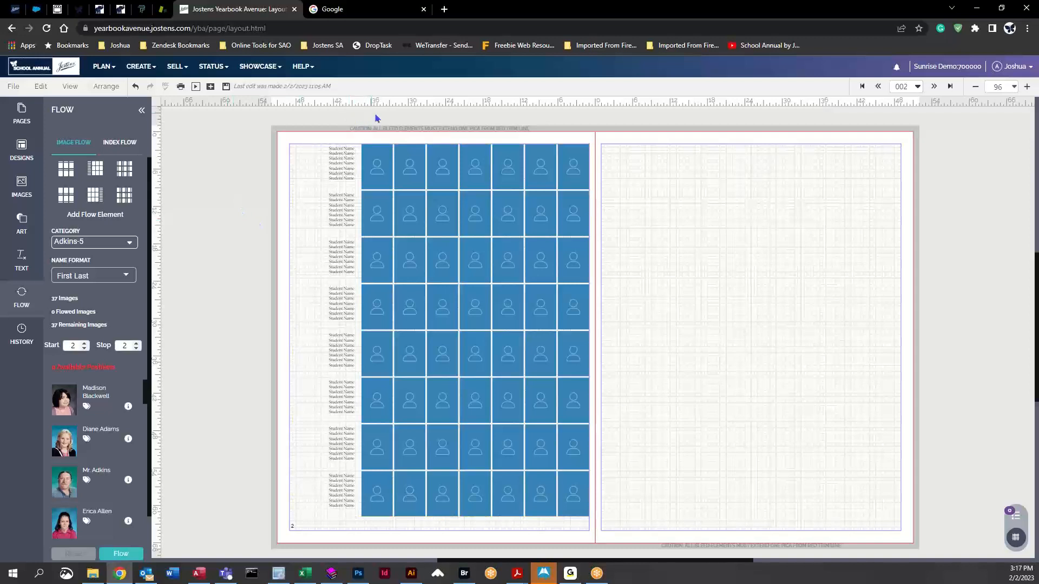
click(411, 170)
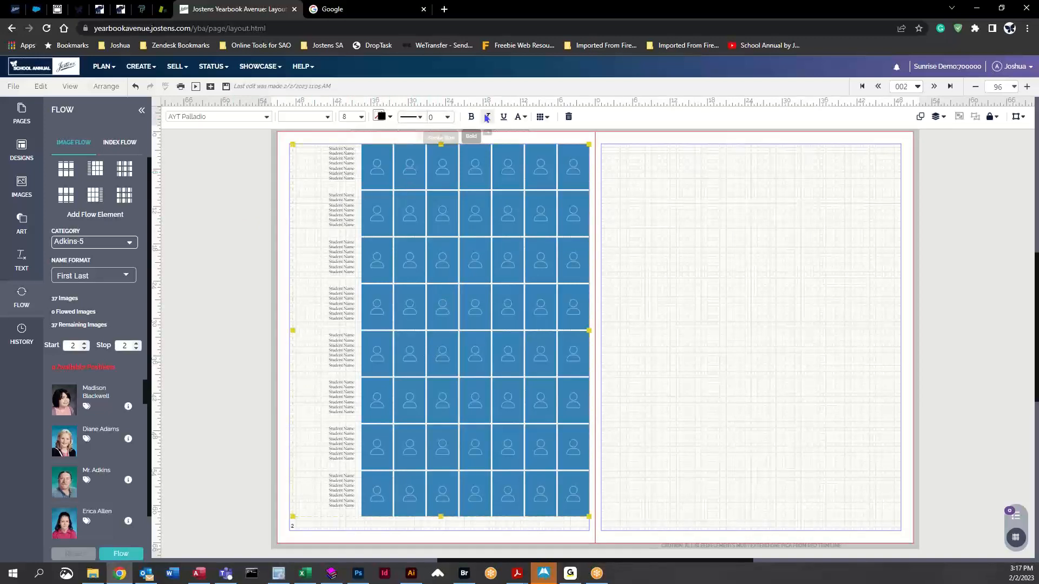
- Set the grid's name labels to the AYT Cameron font
click(260, 120)
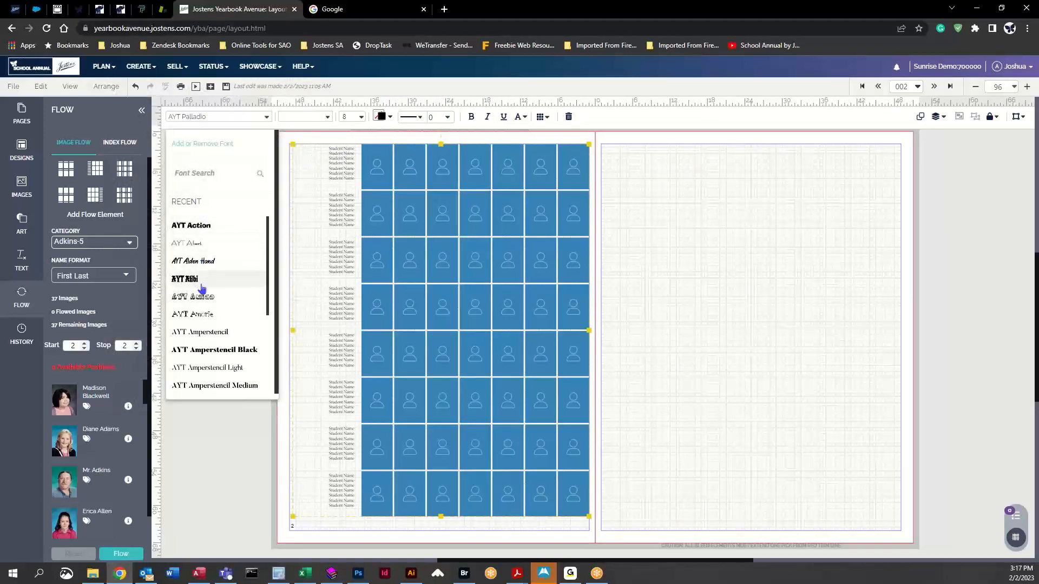
click(209, 352)
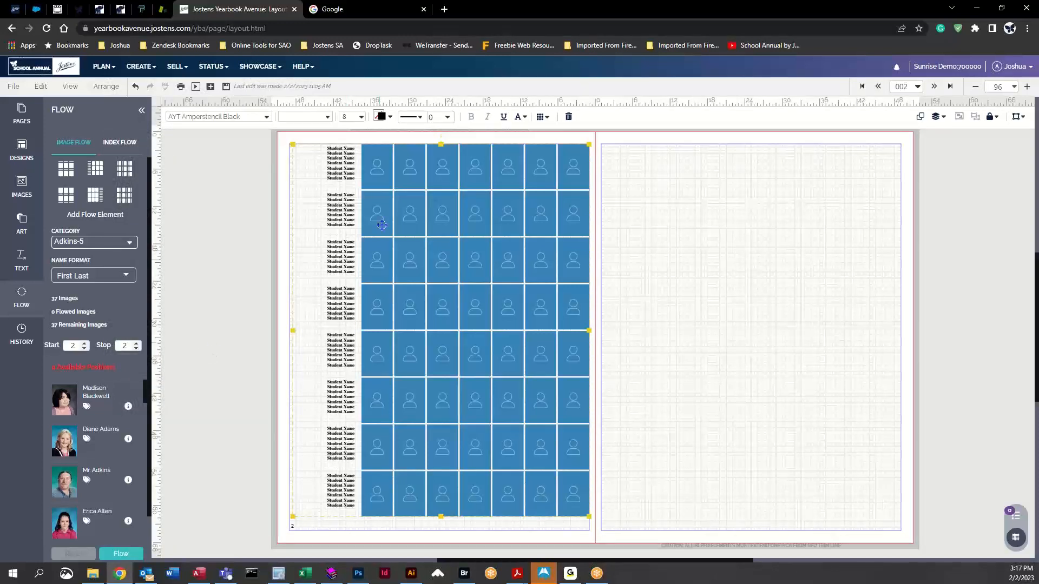
click(266, 117)
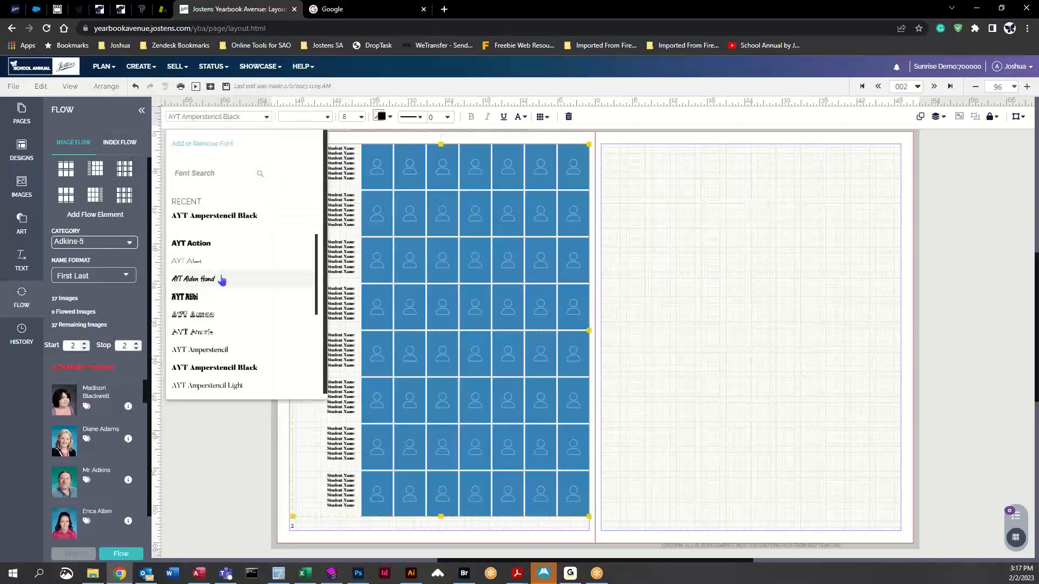
scroll(222, 325, down, 5)
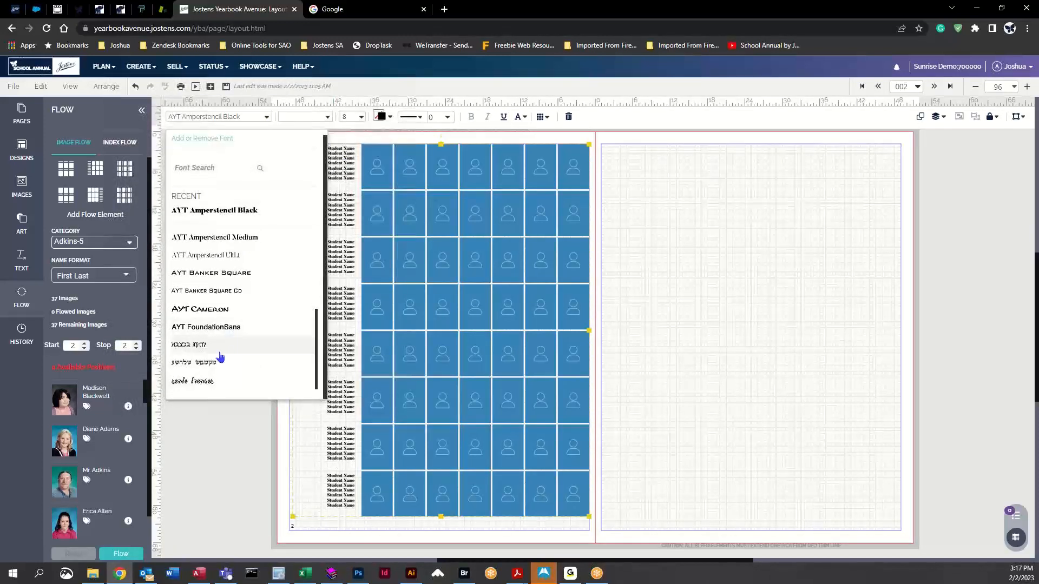
click(219, 309)
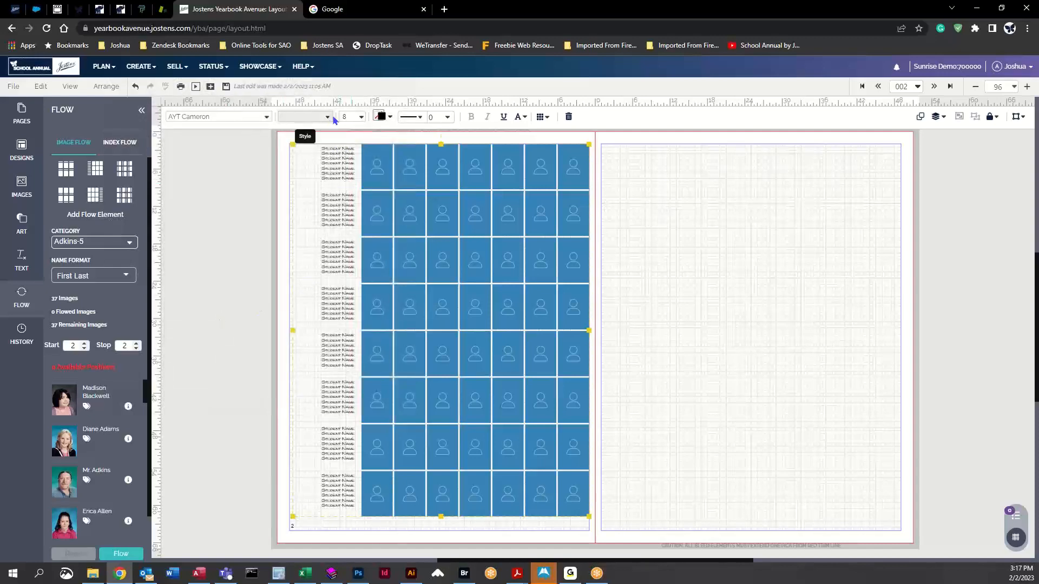
- Set the name labels' font size to 18
click(362, 117)
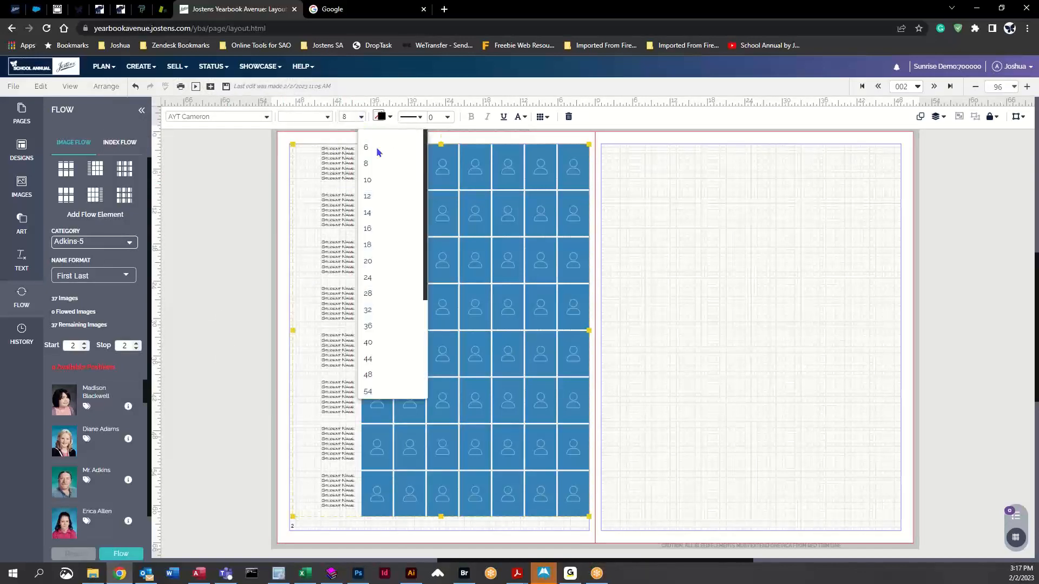
click(383, 266)
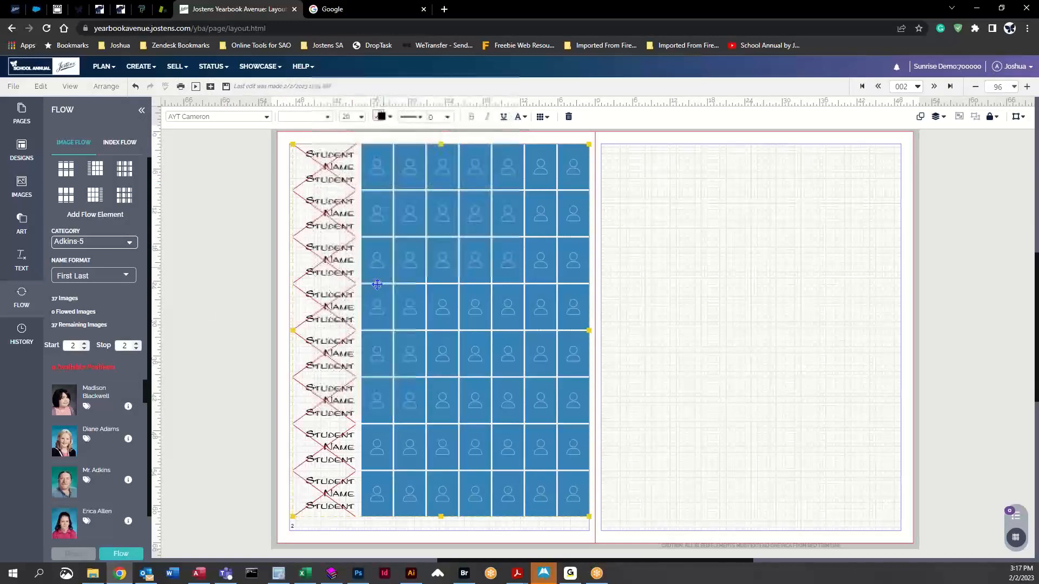
click(362, 116)
click(373, 145)
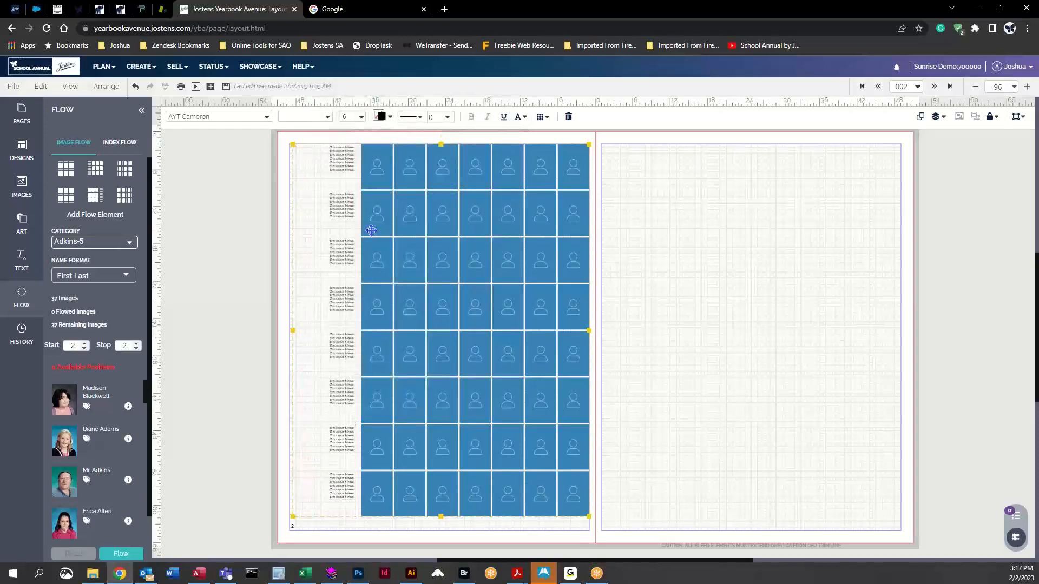
click(361, 117)
key(Escape)
click(366, 119)
click(368, 248)
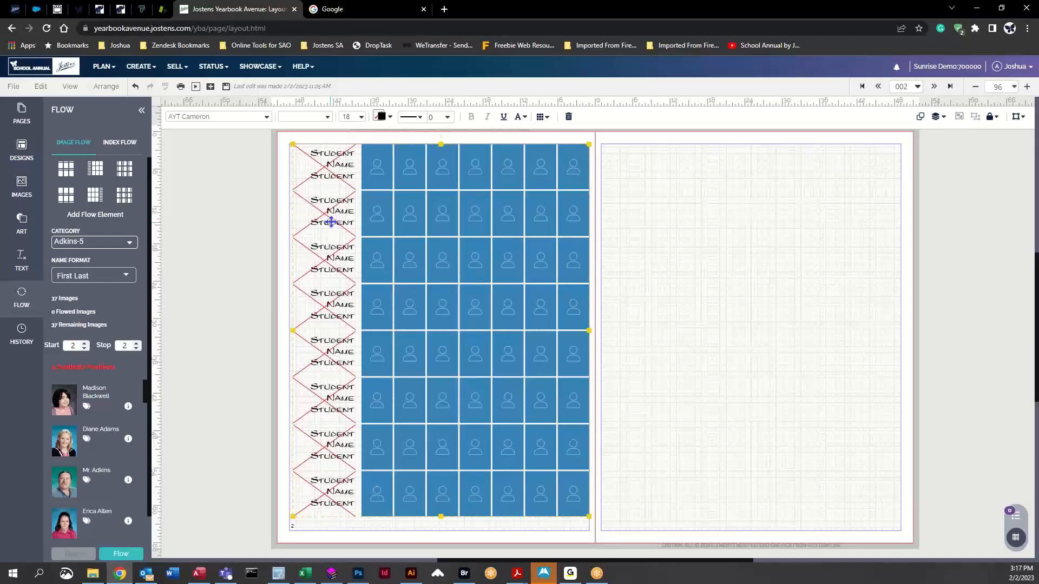
- Make the name labels orange and give the photo frames a solid 2 pt border
click(380, 117)
click(459, 318)
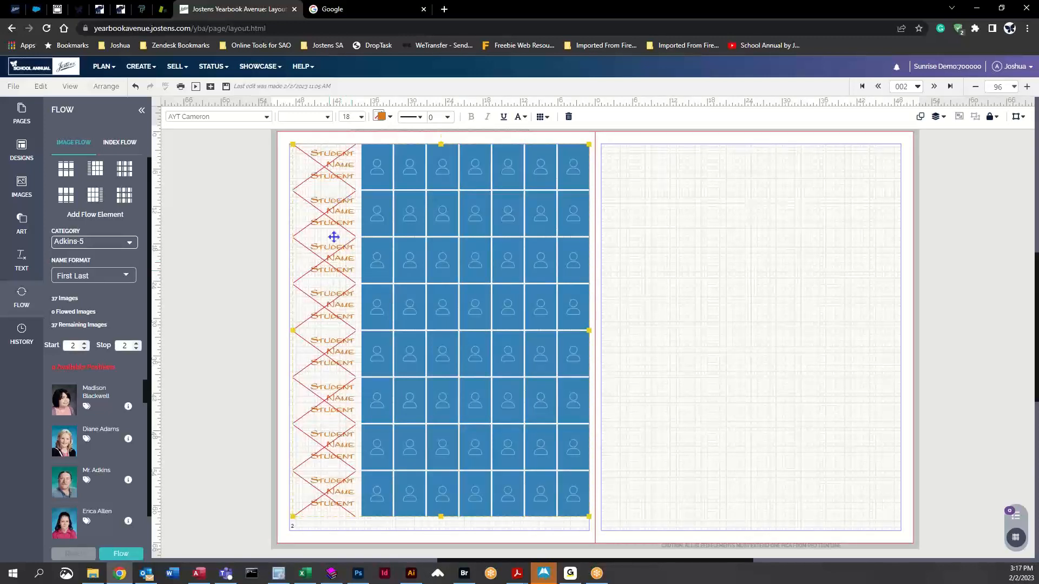
click(420, 117)
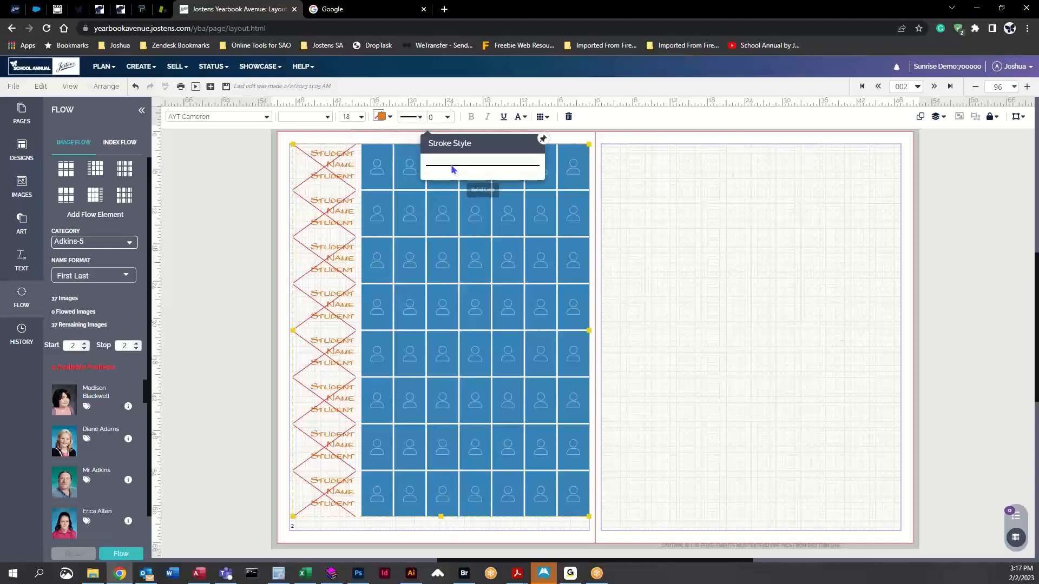
click(417, 118)
click(417, 119)
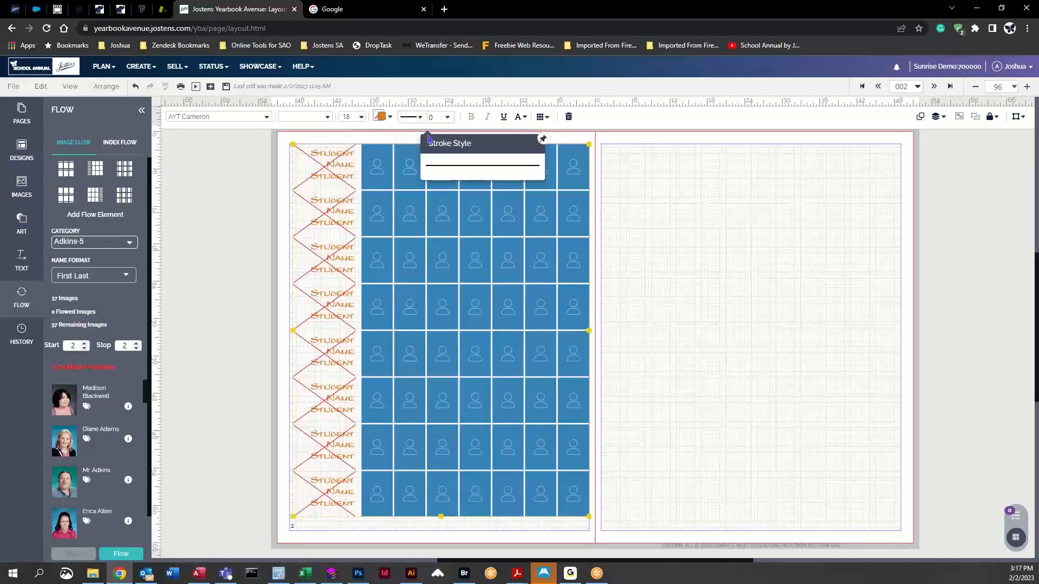
click(478, 171)
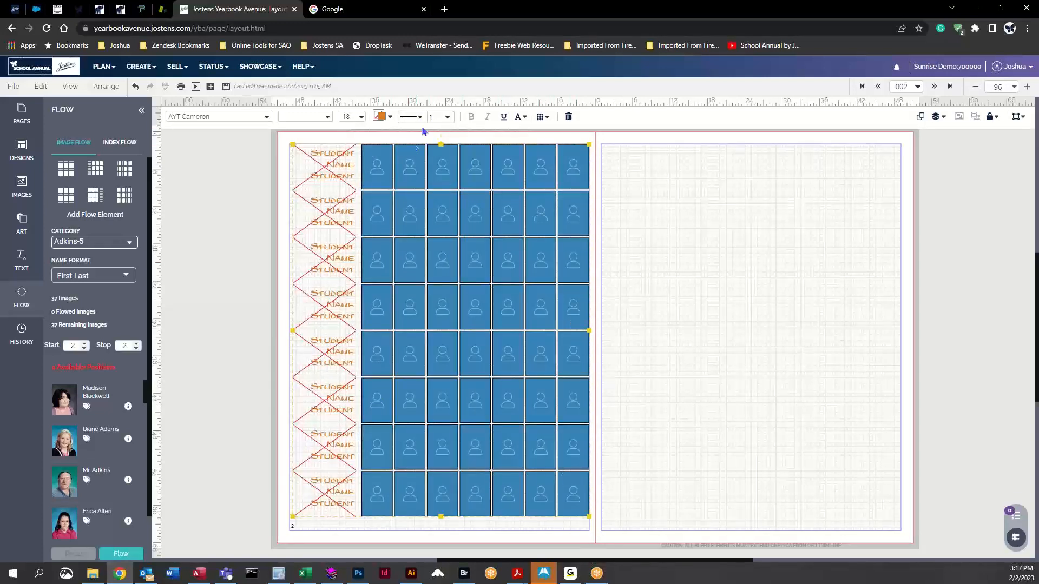
click(447, 117)
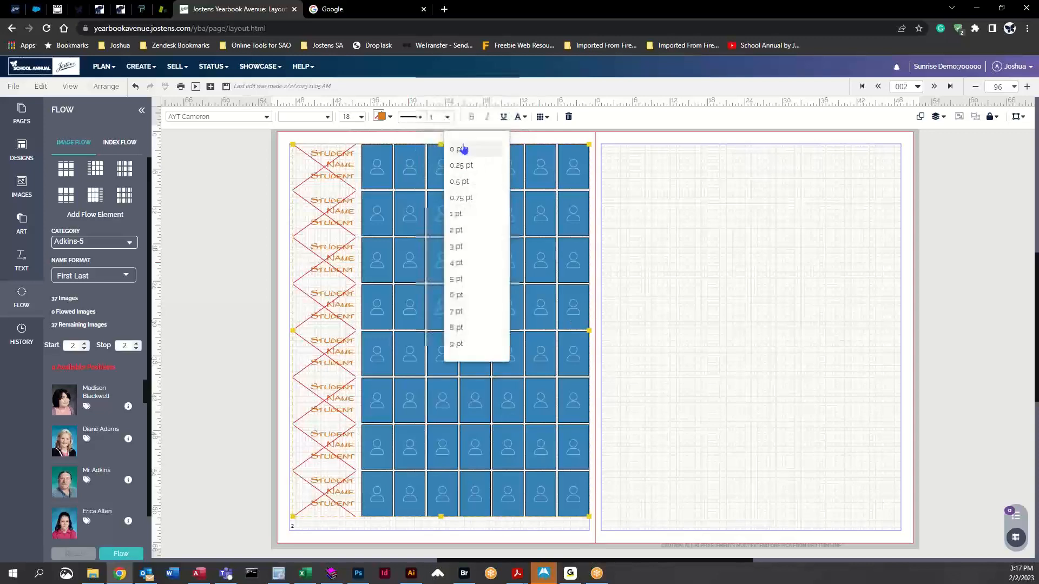
click(472, 328)
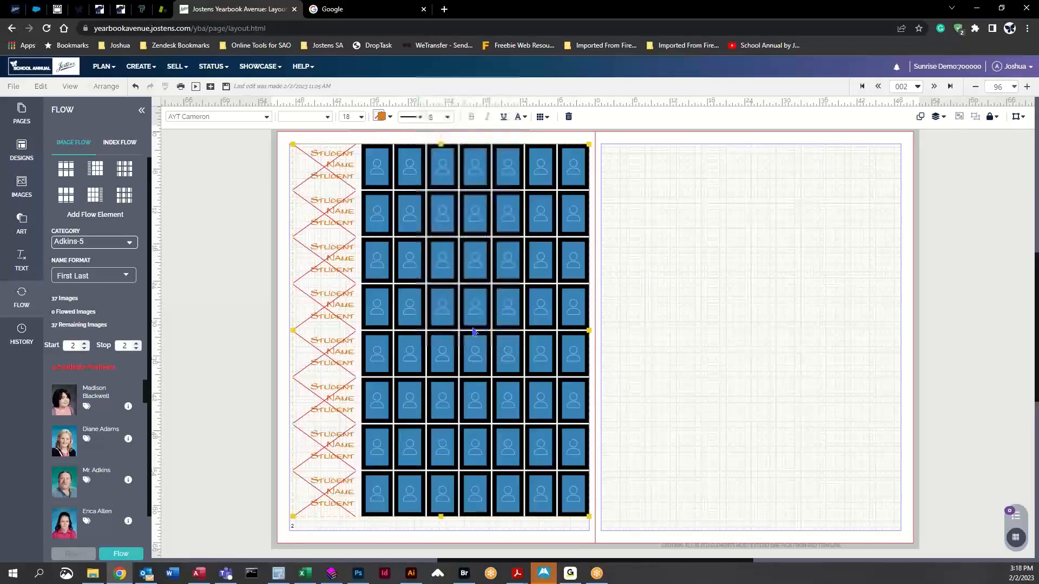
click(448, 118)
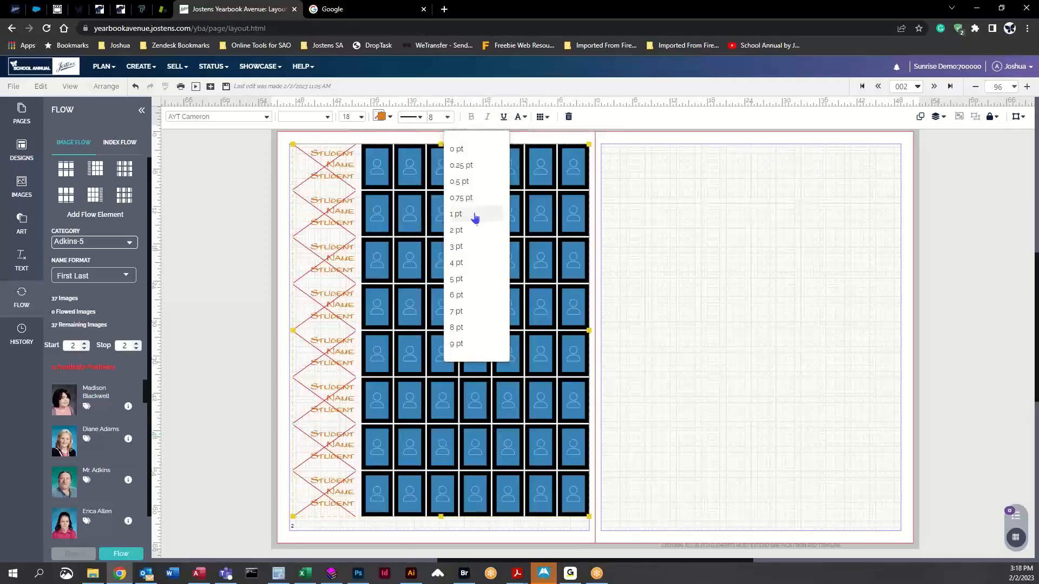
click(473, 238)
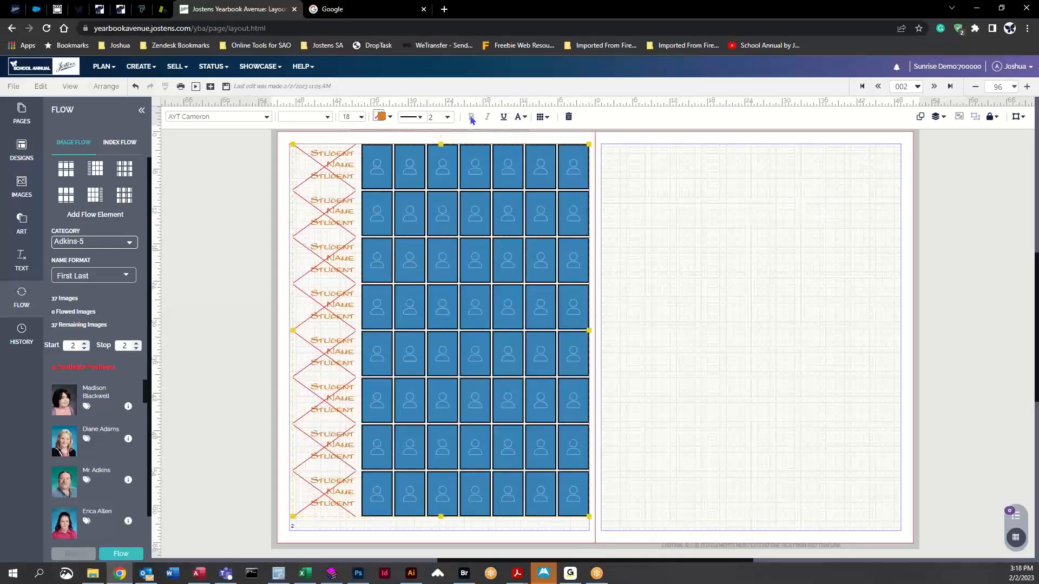
- Try all capitals for the student names, then set them back to Original case
click(520, 117)
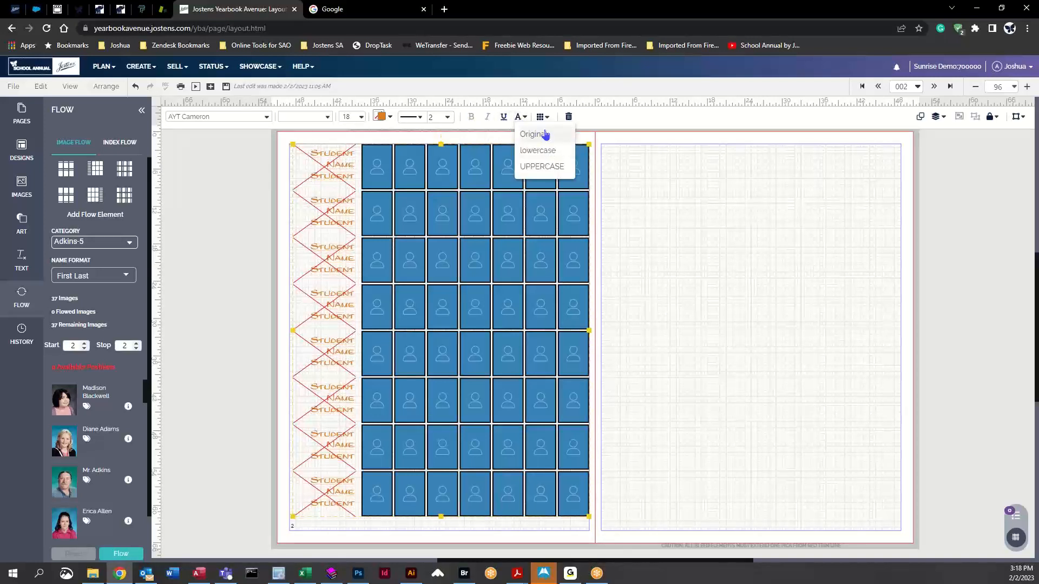
click(541, 150)
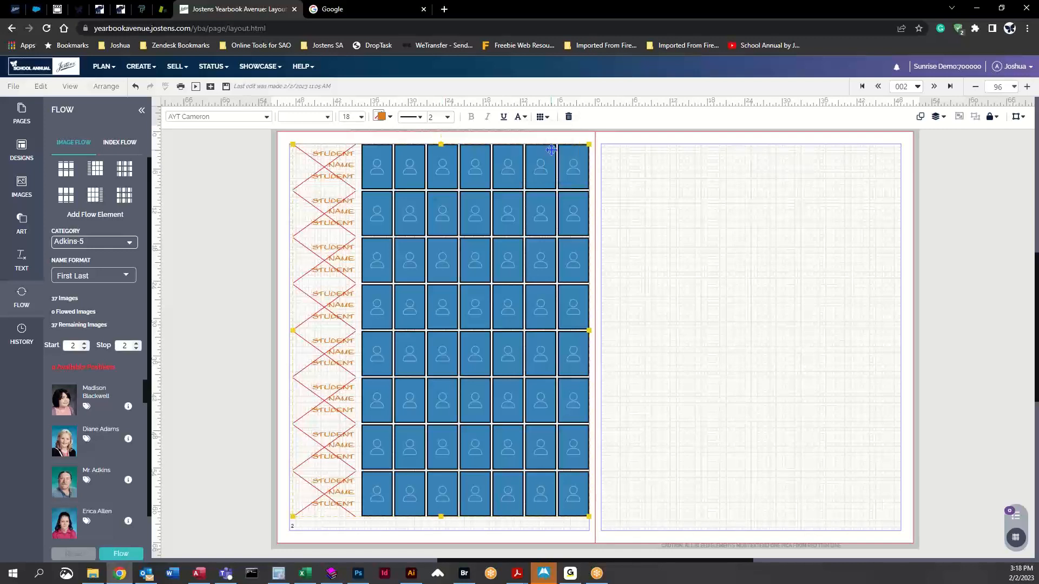
click(520, 118)
click(542, 166)
click(518, 118)
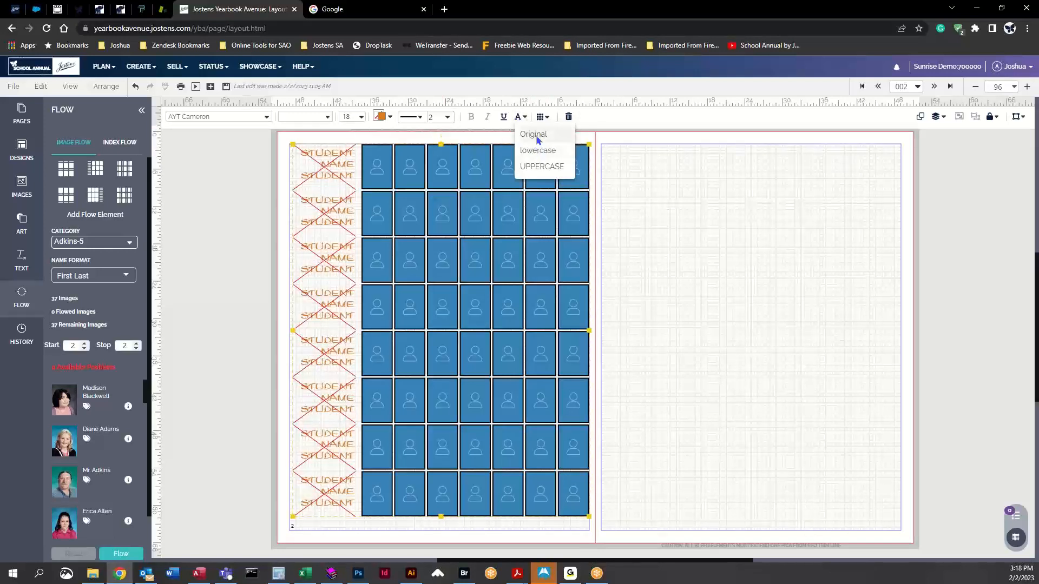
click(539, 136)
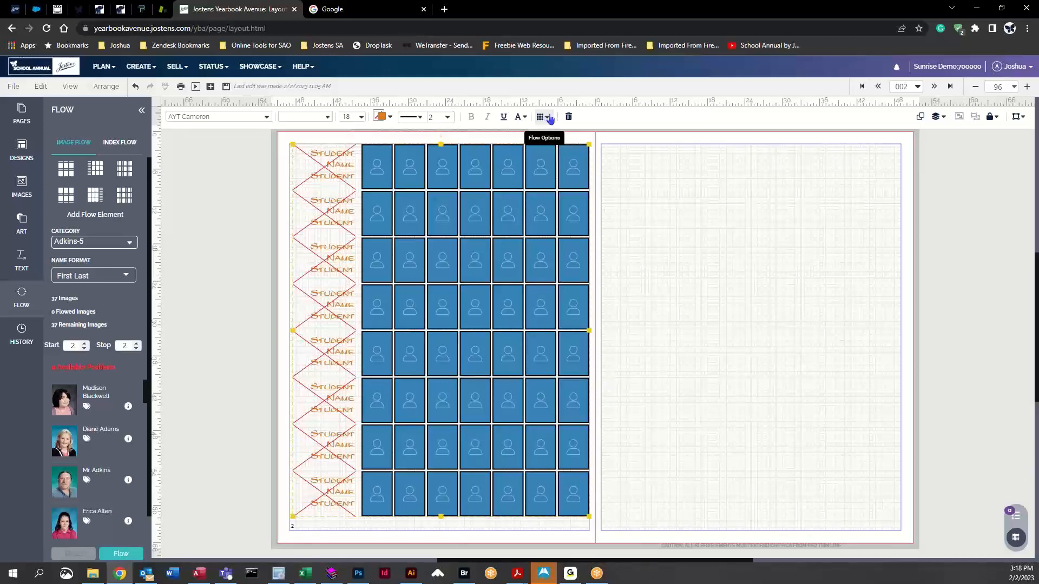
- In Flow Options, try automatic portrait sizing with fewer rows, then return to 8 rows
click(550, 119)
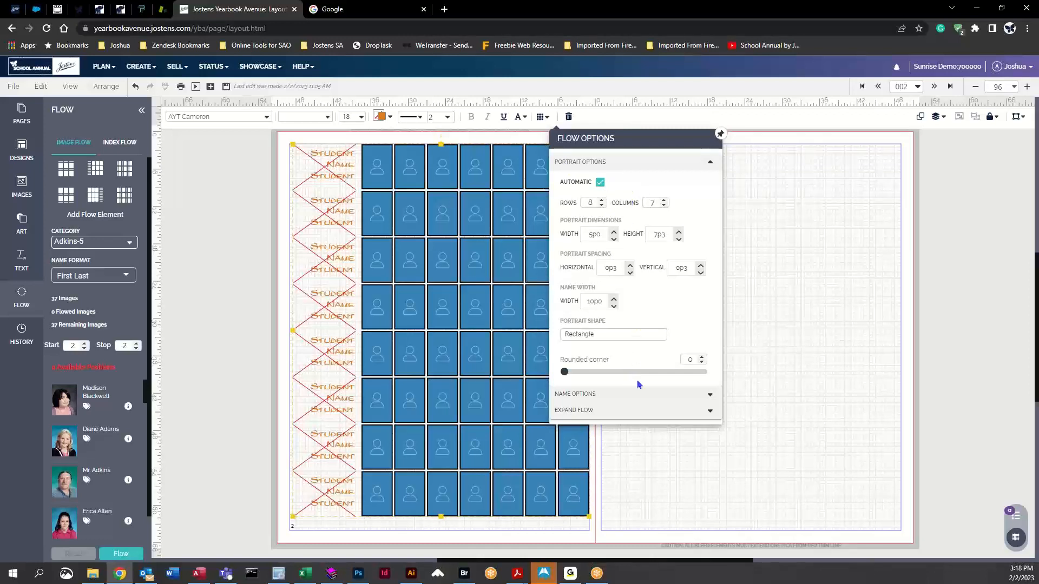
click(600, 183)
click(601, 206)
click(601, 206)
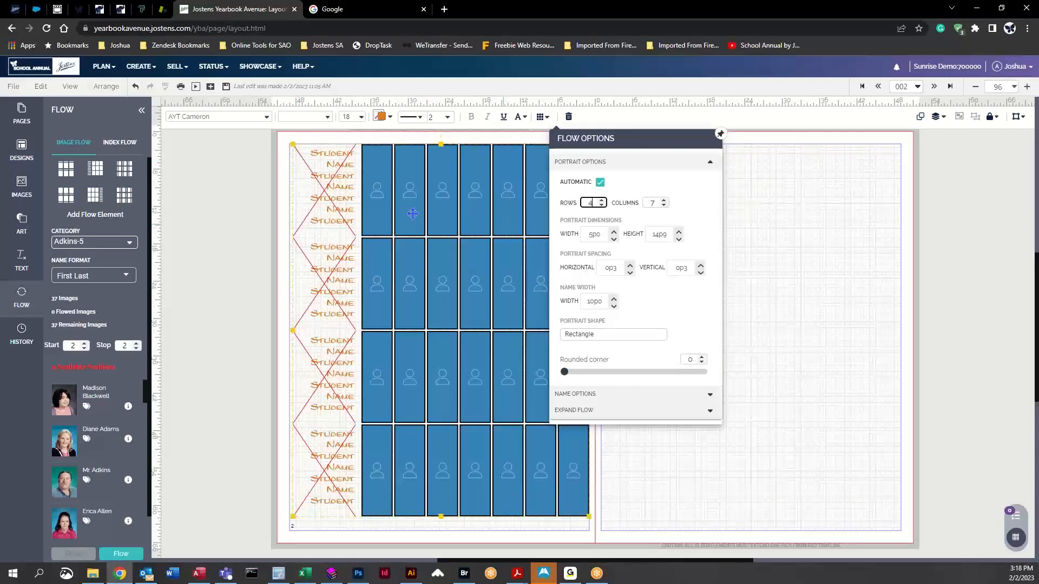
double_click(603, 206)
click(602, 201)
double_click(601, 200)
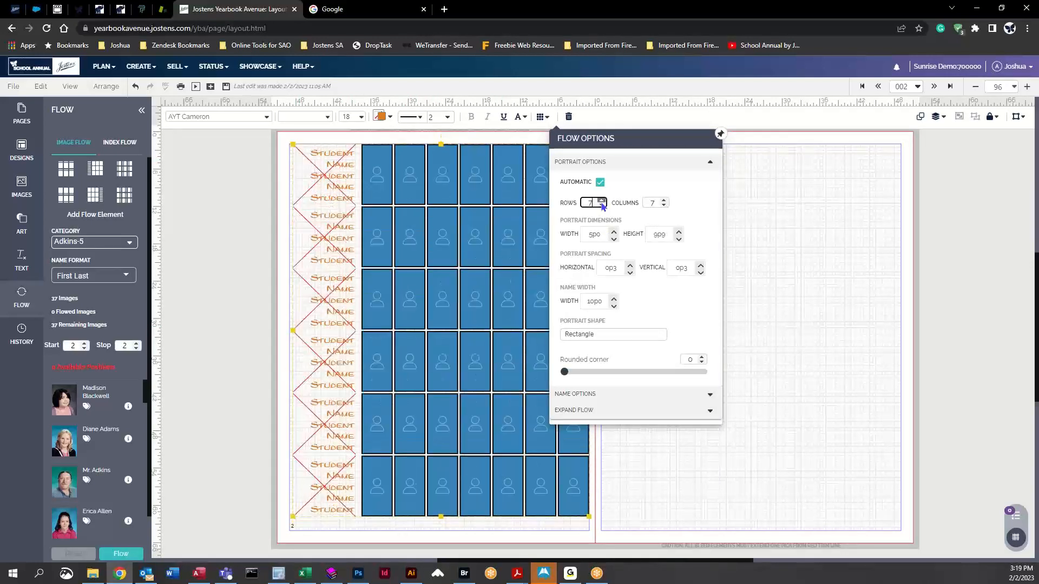
click(601, 200)
click(601, 200)
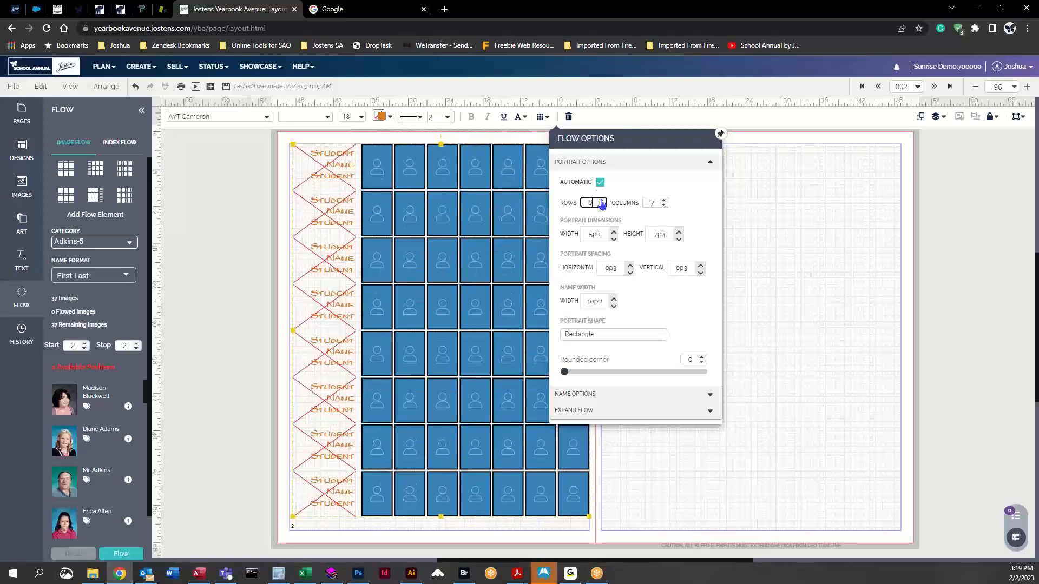
- Turn automatic sizing off, leave the grid at 8 rows by 7 columns, and pin the panel
click(600, 183)
click(603, 208)
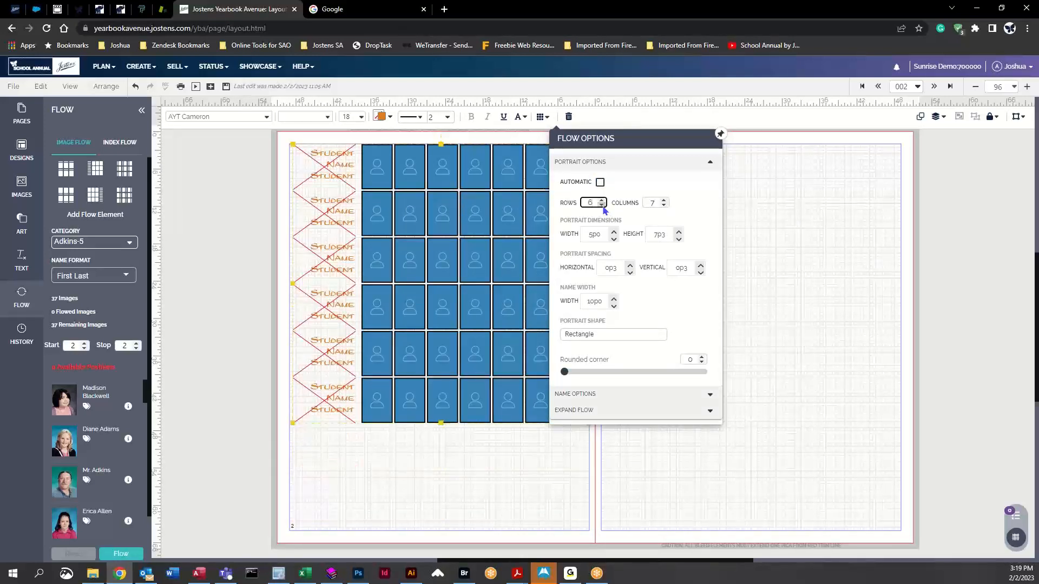
click(604, 207)
click(603, 208)
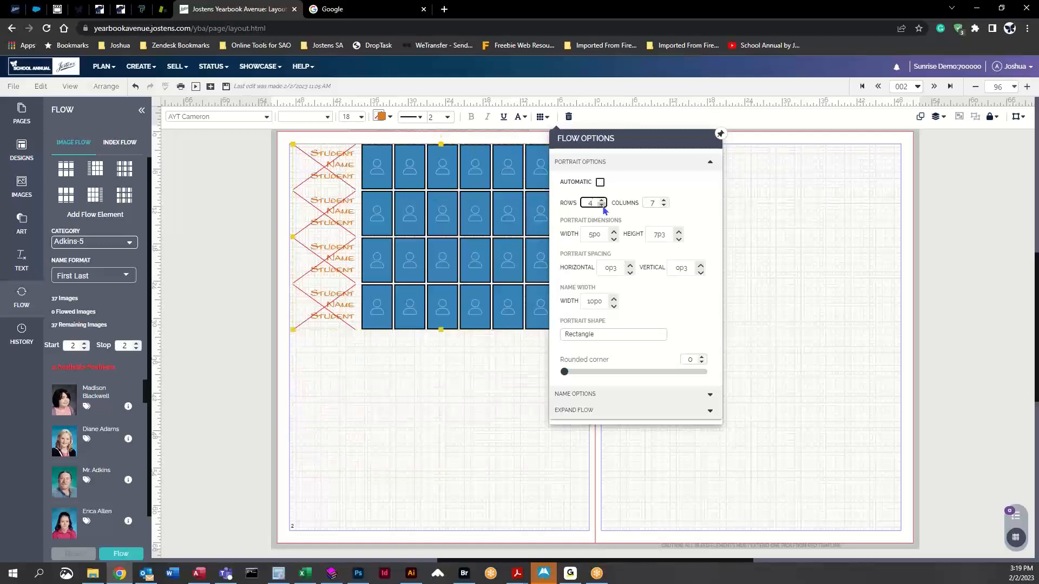
click(603, 208)
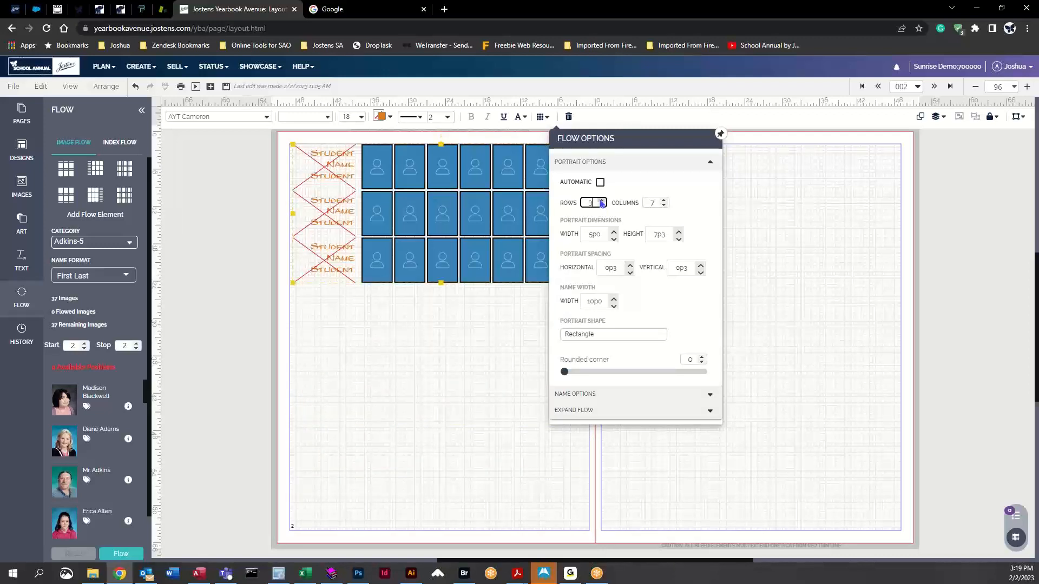
click(601, 201)
click(601, 201)
click(602, 201)
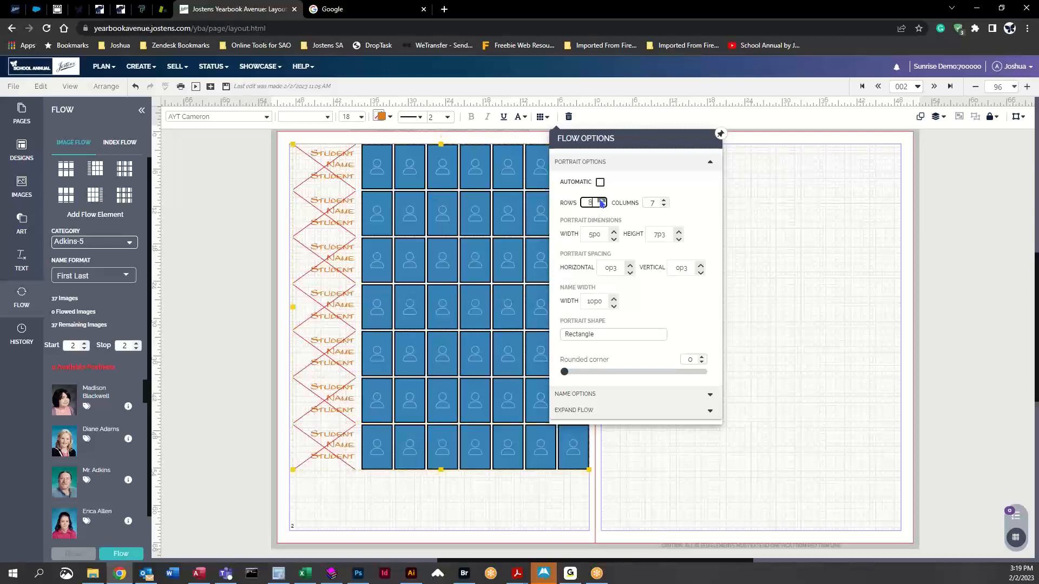
click(602, 201)
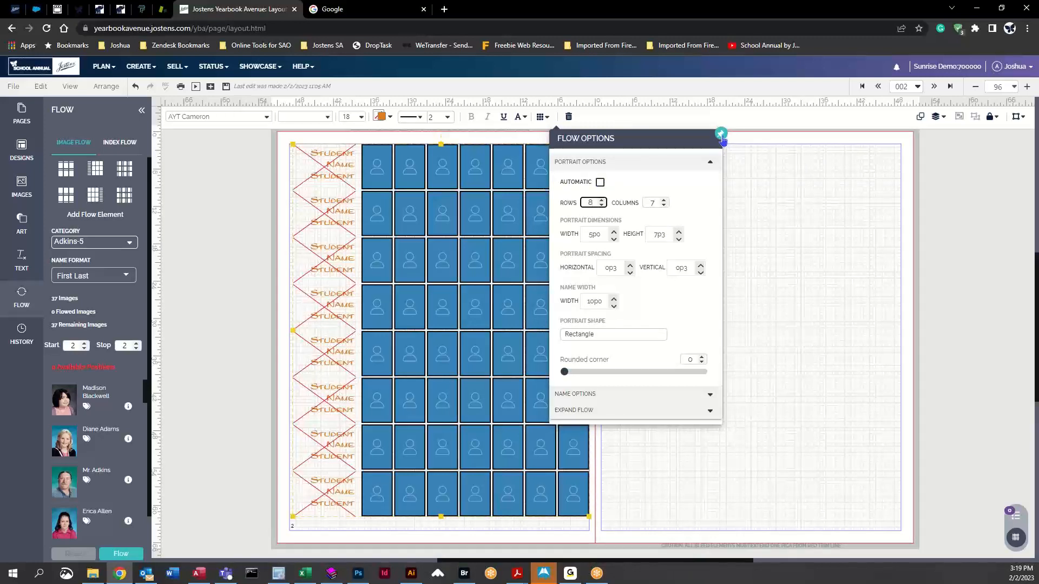
click(722, 137)
- Move the settings panel onto the right page and reduce the grid to 6 rows by 5 columns
drag(622, 137, 461, 159)
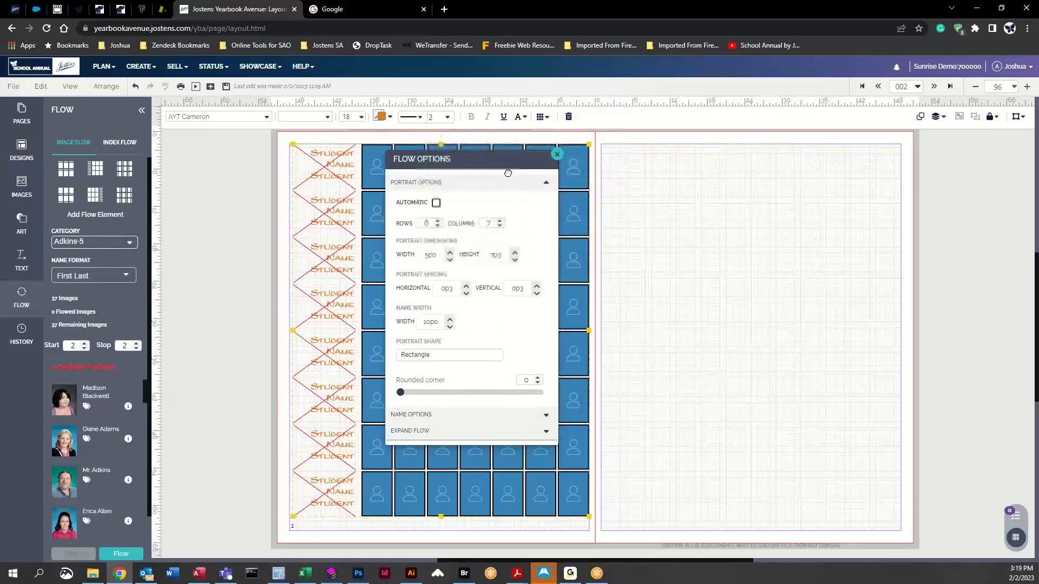
drag(508, 173, 691, 146)
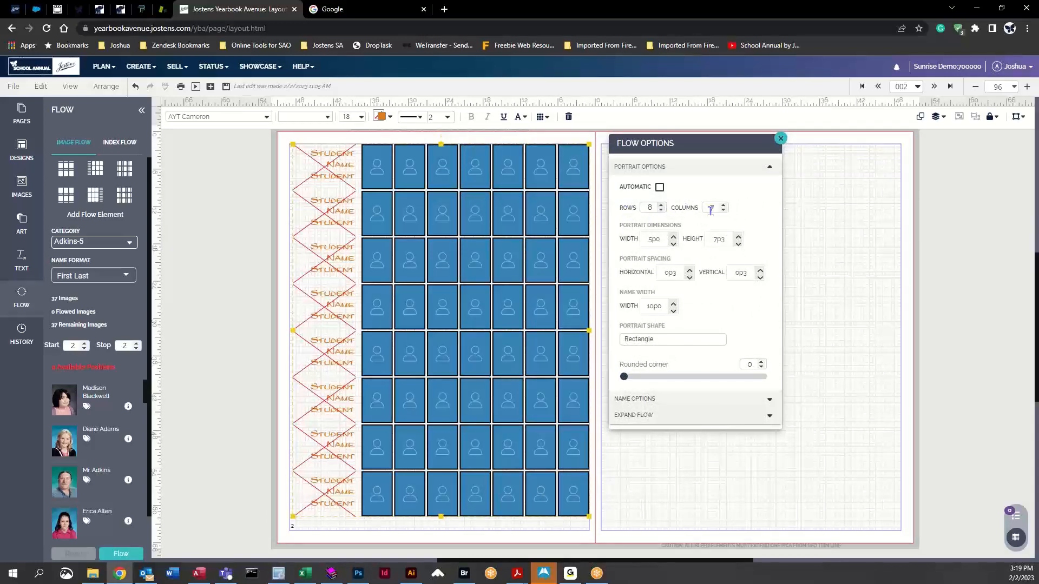
click(661, 211)
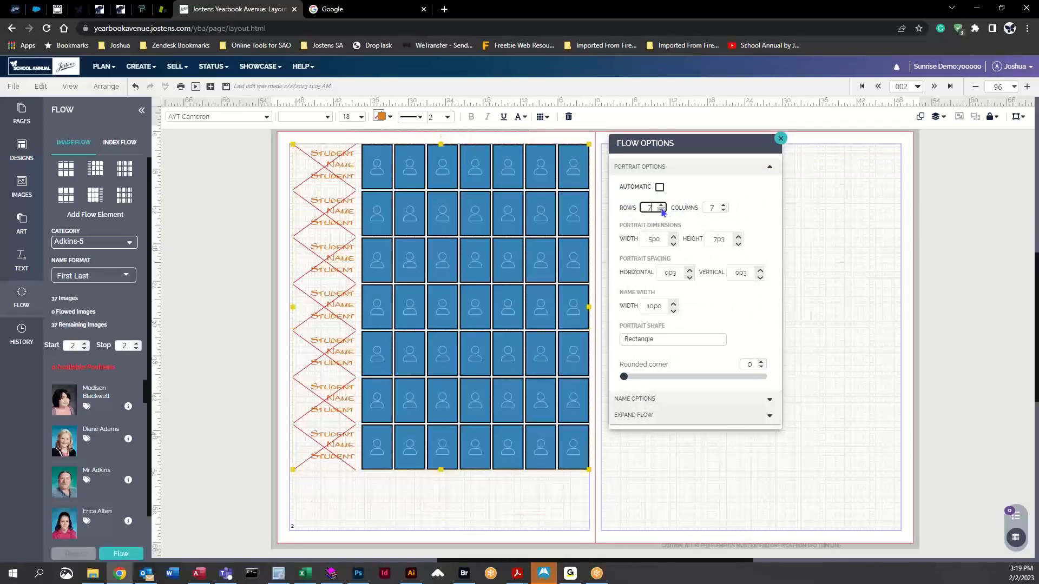
click(723, 210)
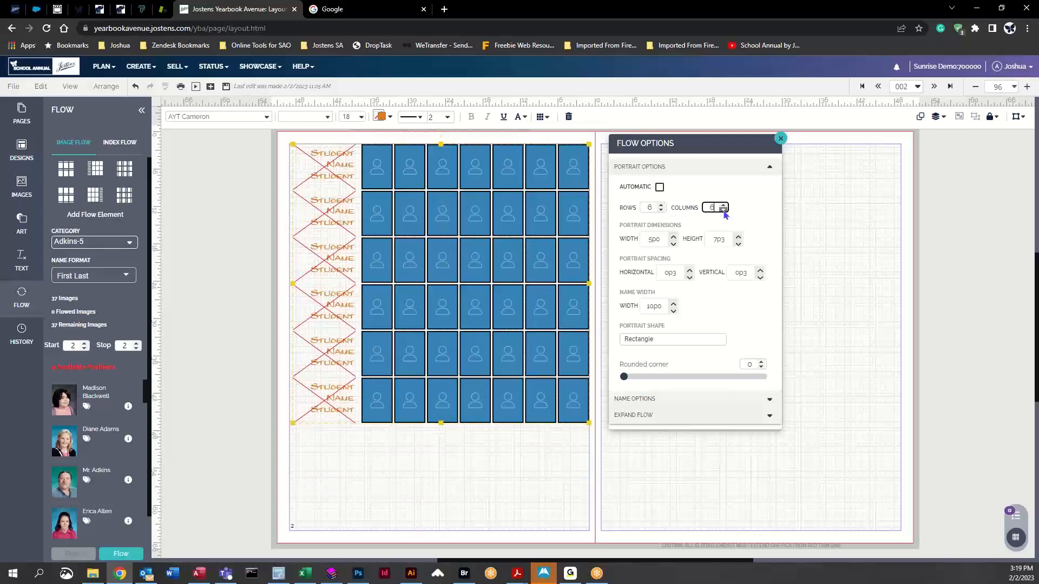
click(724, 210)
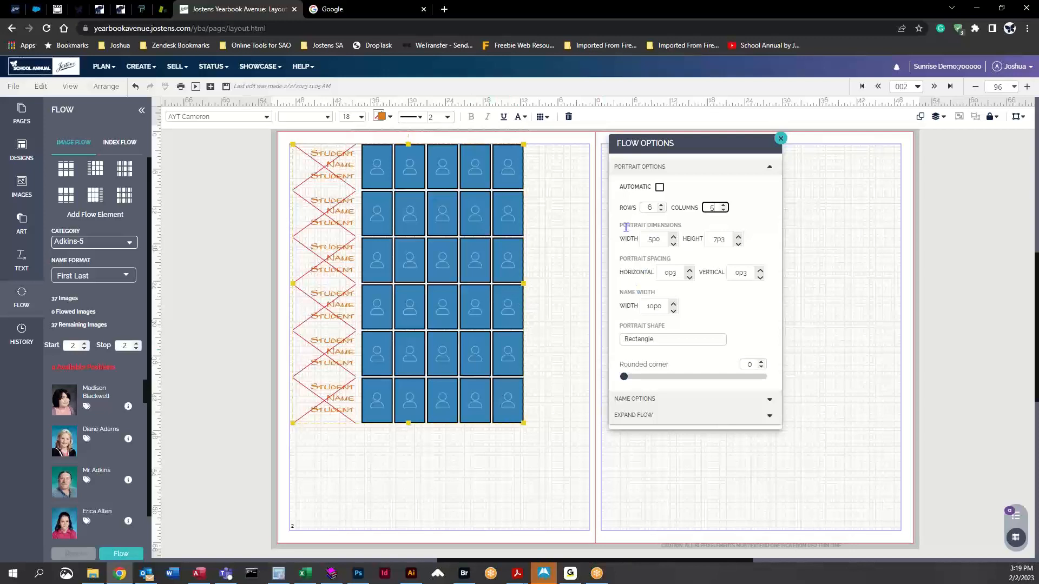
- Size the portraits to 7p0 wide by 9p3 tall
click(673, 236)
click(672, 237)
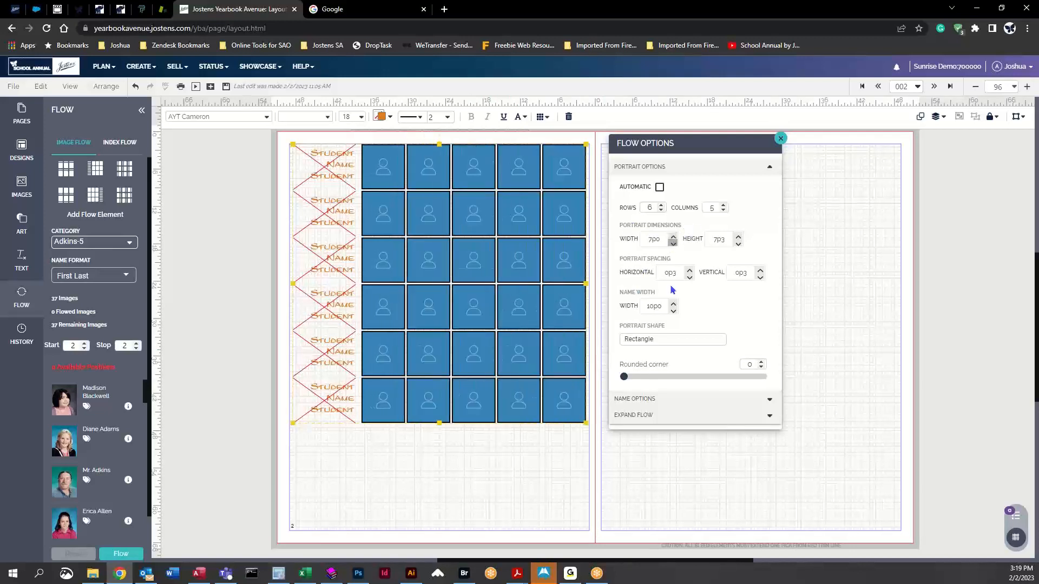
click(738, 237)
click(738, 236)
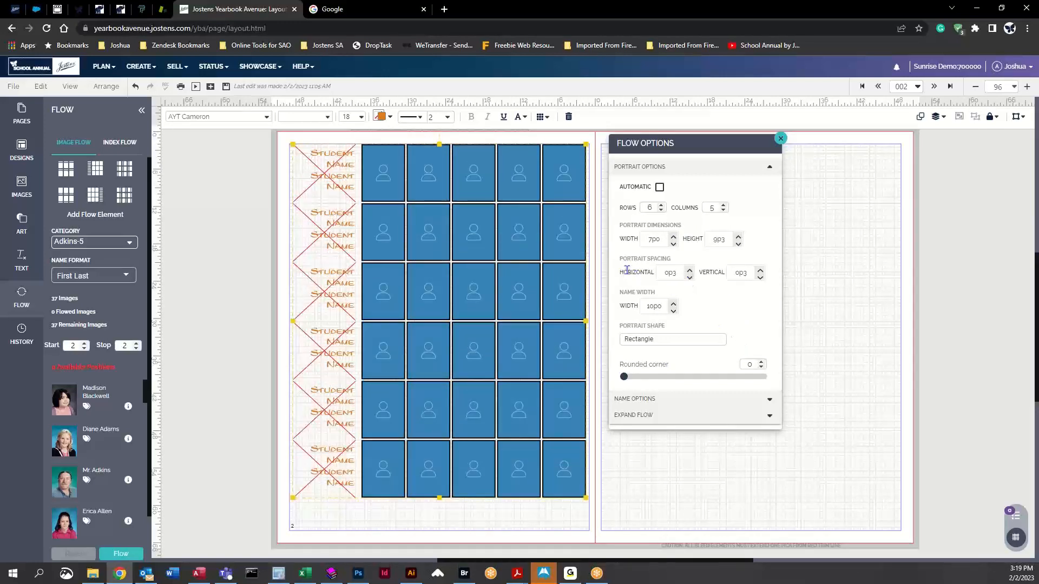
- Set portrait spacing to 0p3 horizontal and 1p3 vertical
click(689, 277)
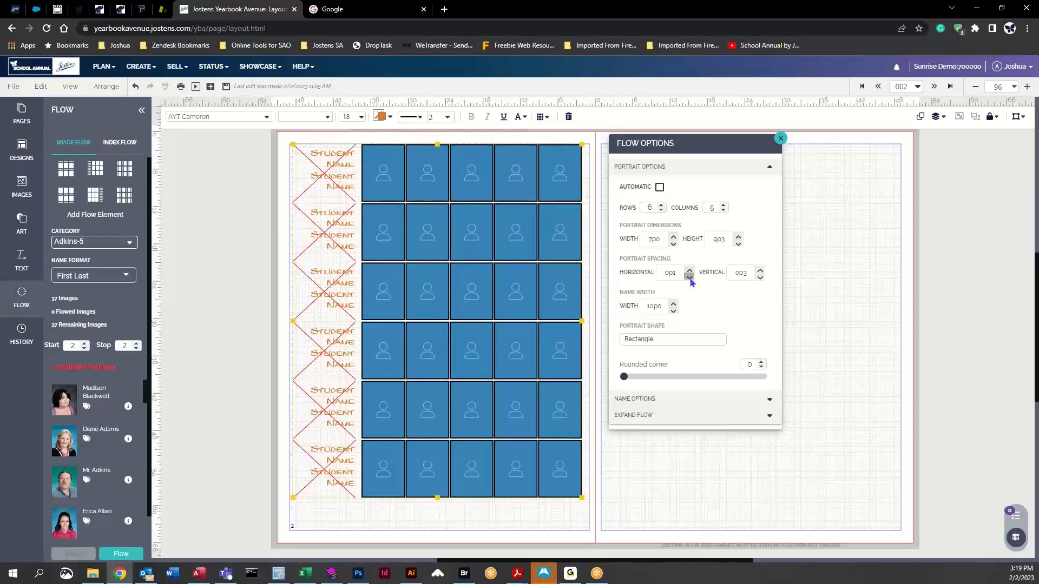
click(690, 277)
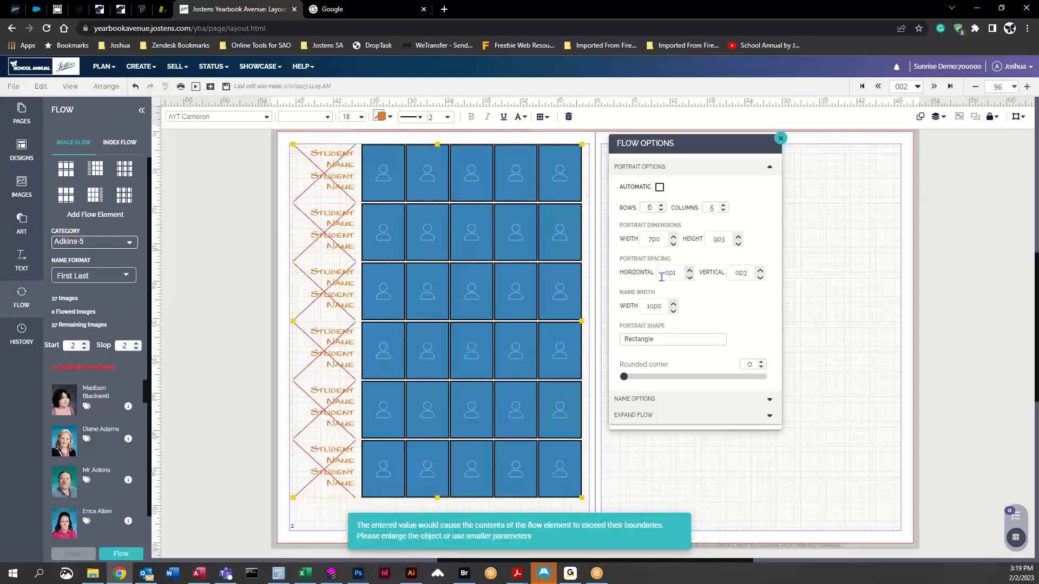
drag(671, 274, 683, 278)
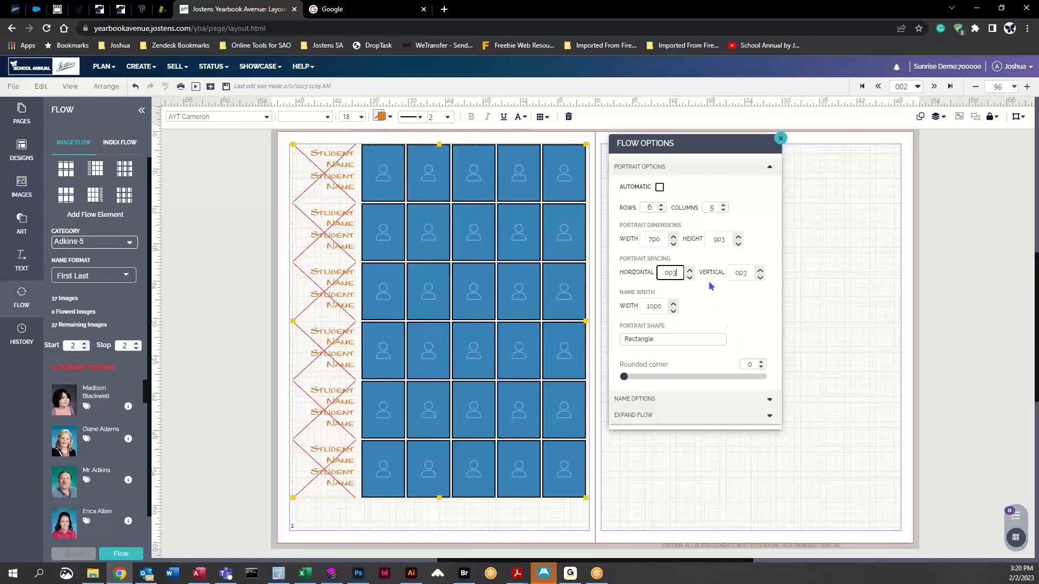
click(760, 270)
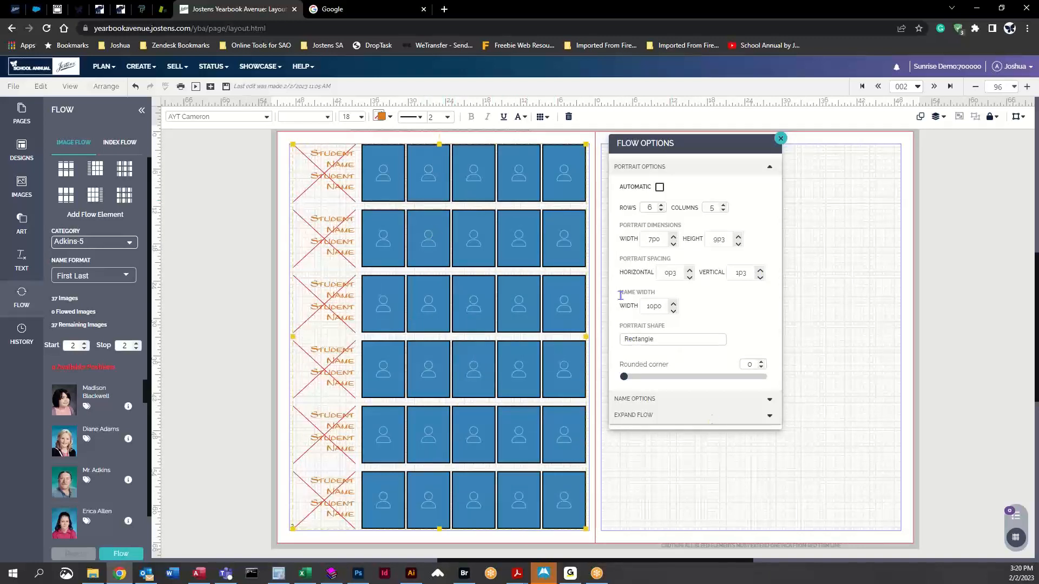
- Try a name width of 8p0, then restore it to 10p0
click(673, 311)
click(673, 311)
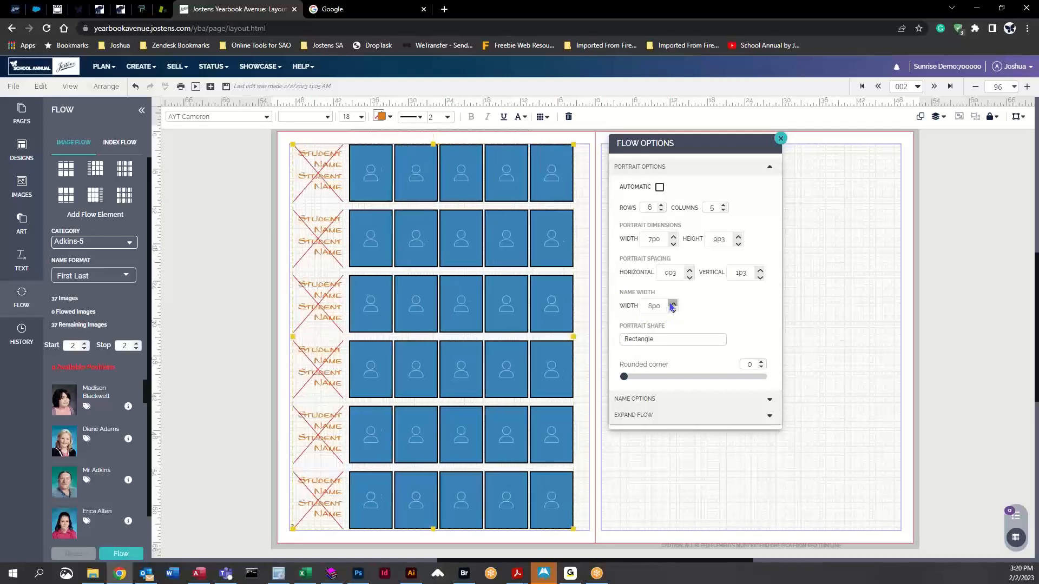
click(673, 302)
click(673, 303)
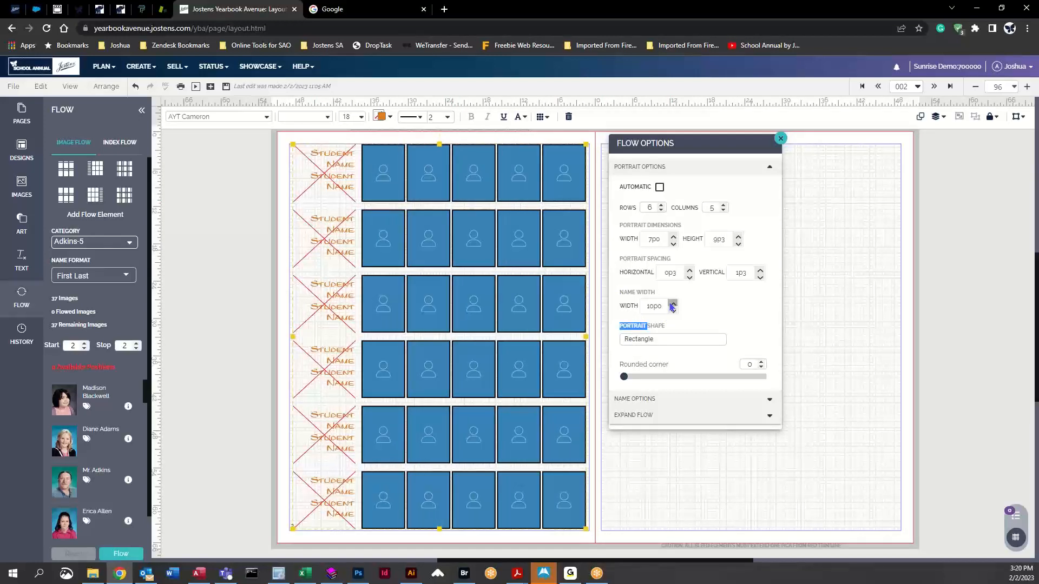
- Try Circle and Octagon, keep Rectangle portraits, round corners to 3, and show Name Options
click(656, 341)
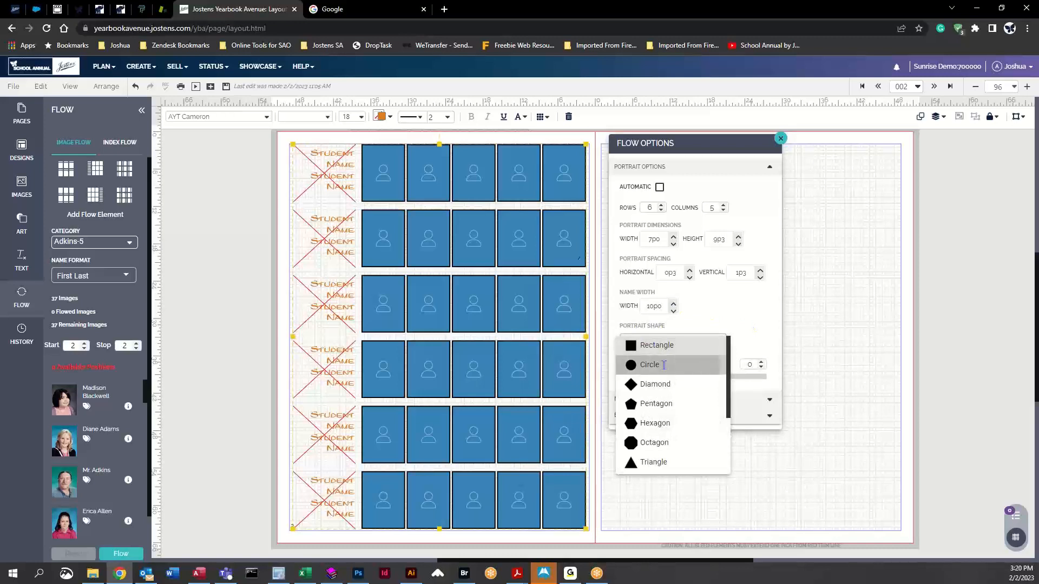
click(663, 365)
click(667, 342)
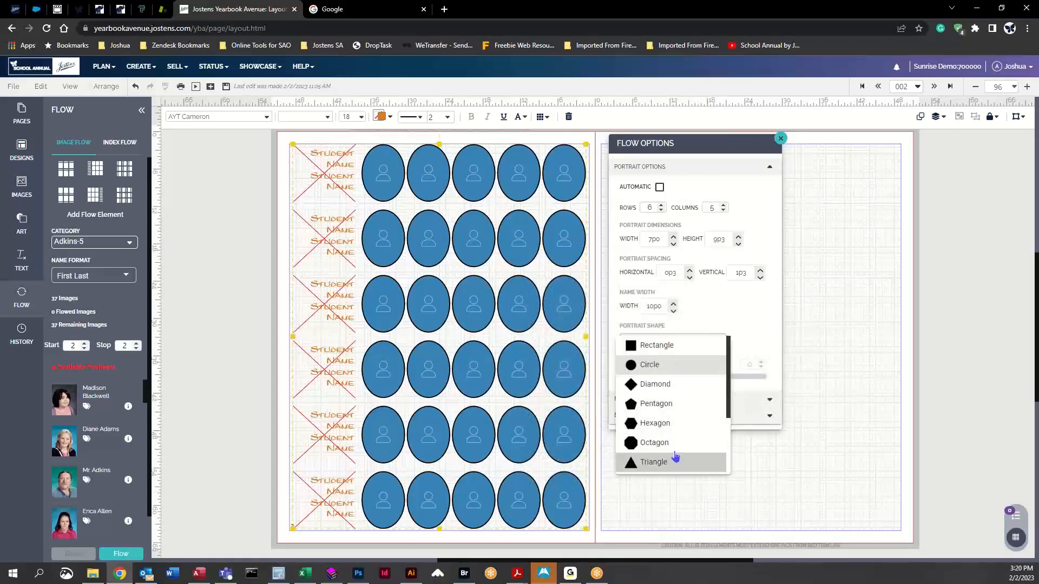
click(674, 446)
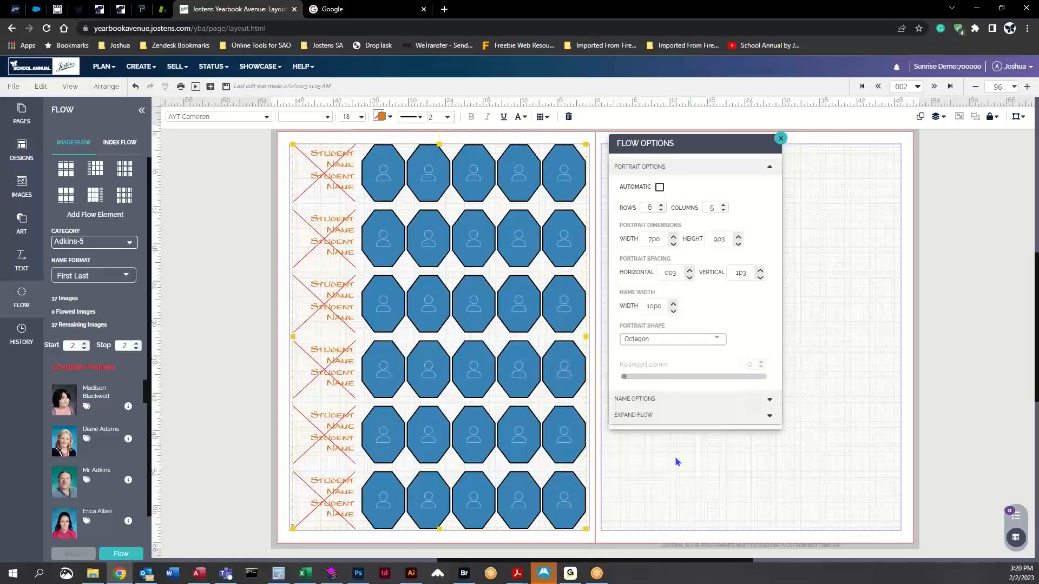
click(690, 349)
scroll(669, 348, up, 2)
click(669, 348)
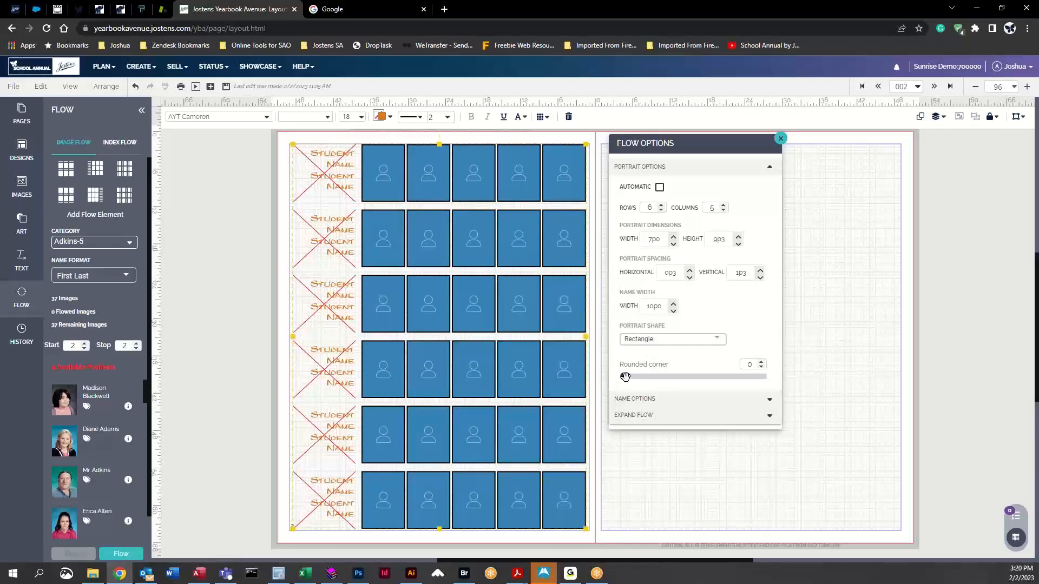
mouse_move(625, 377)
mouse_down()
mouse_move(769, 377)
mouse_move(636, 377)
mouse_up()
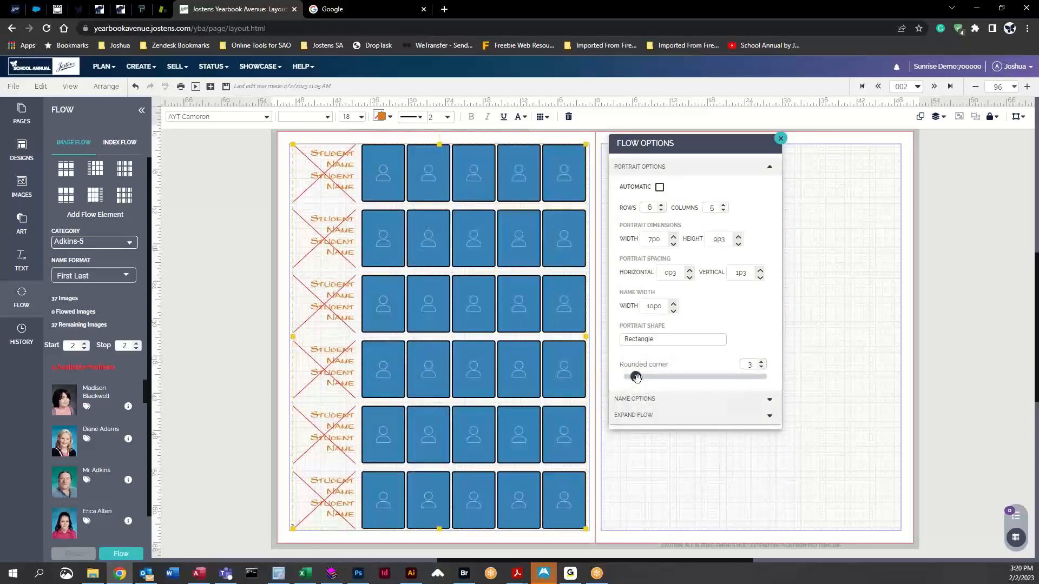
click(682, 398)
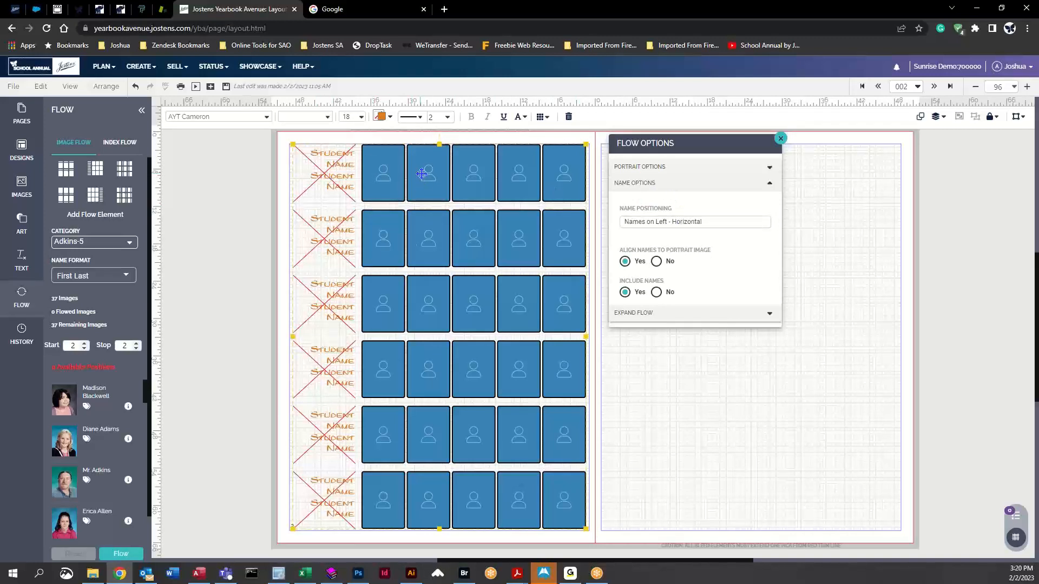
- After trying Names on Right, keep names included and placed Left - Horizontal
click(662, 226)
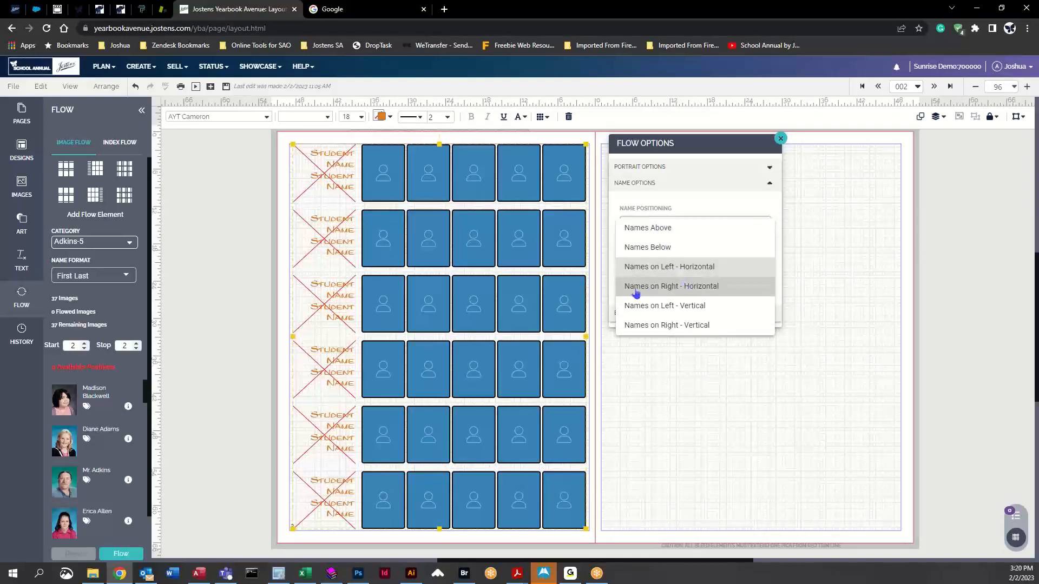
click(678, 292)
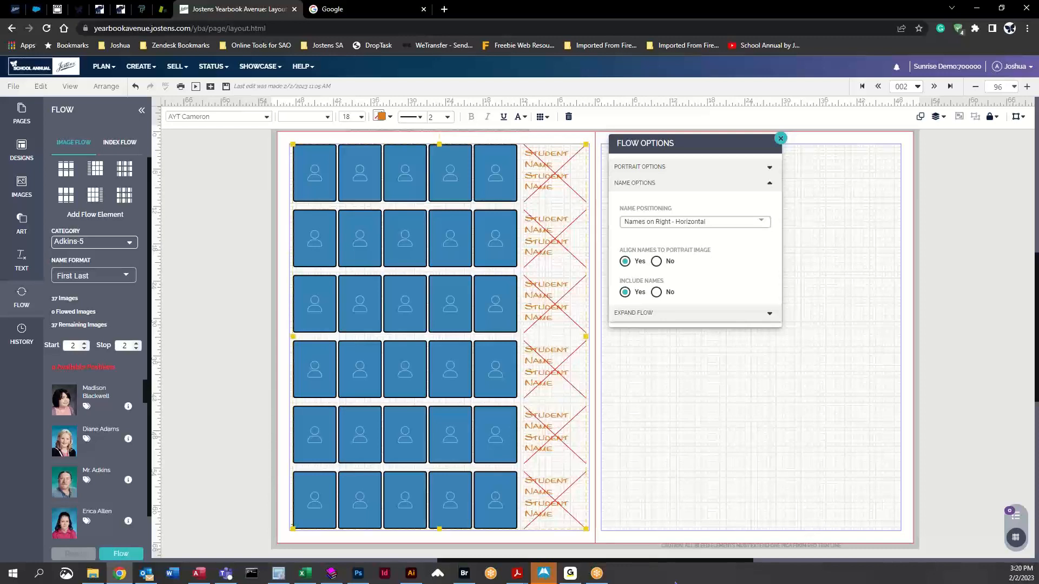
click(689, 224)
click(685, 267)
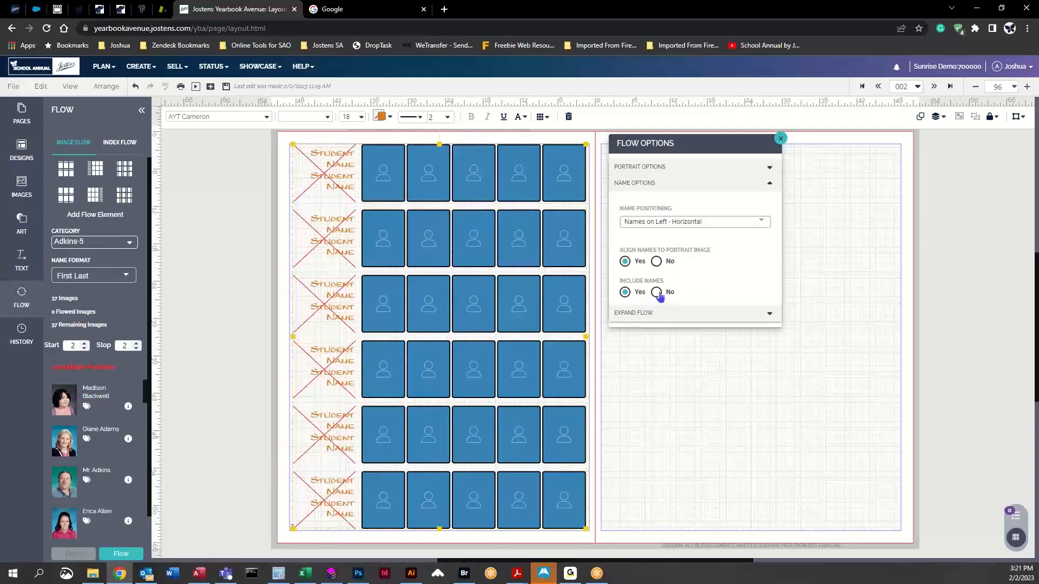
click(657, 293)
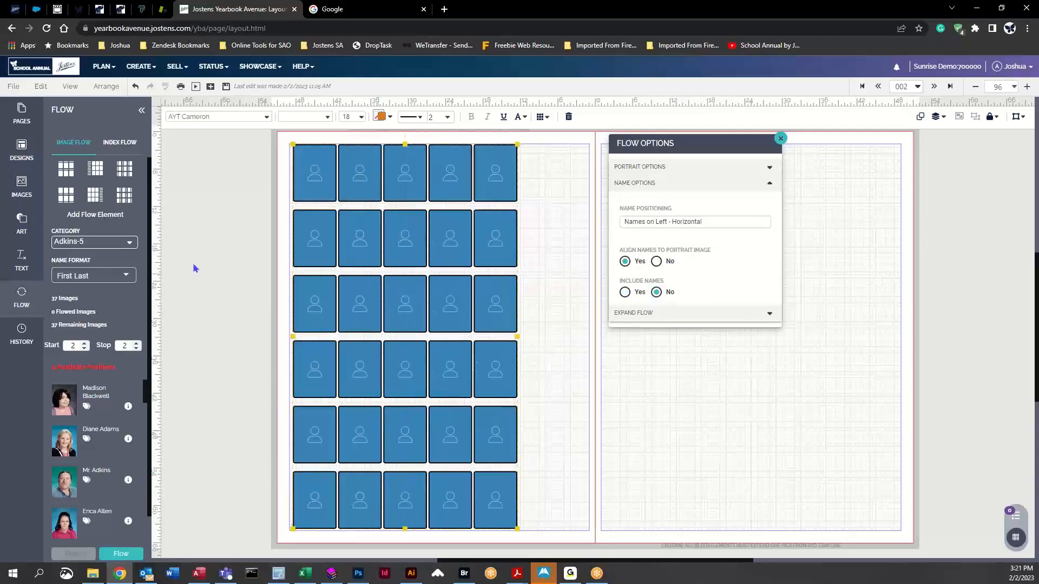
click(624, 292)
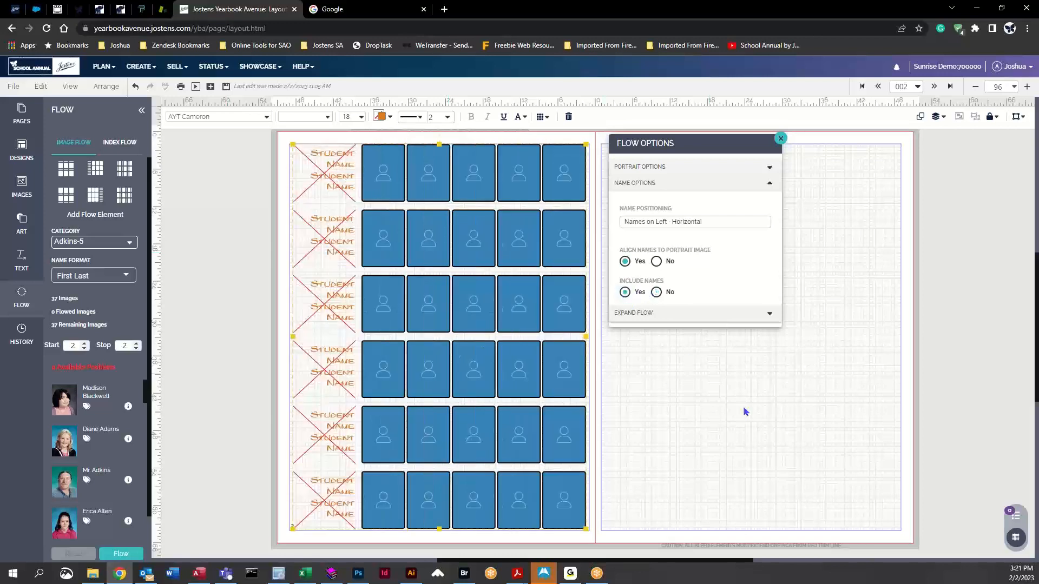
- Collapse the name settings, reopen Portrait Options, and close Flow Options
click(723, 183)
click(717, 168)
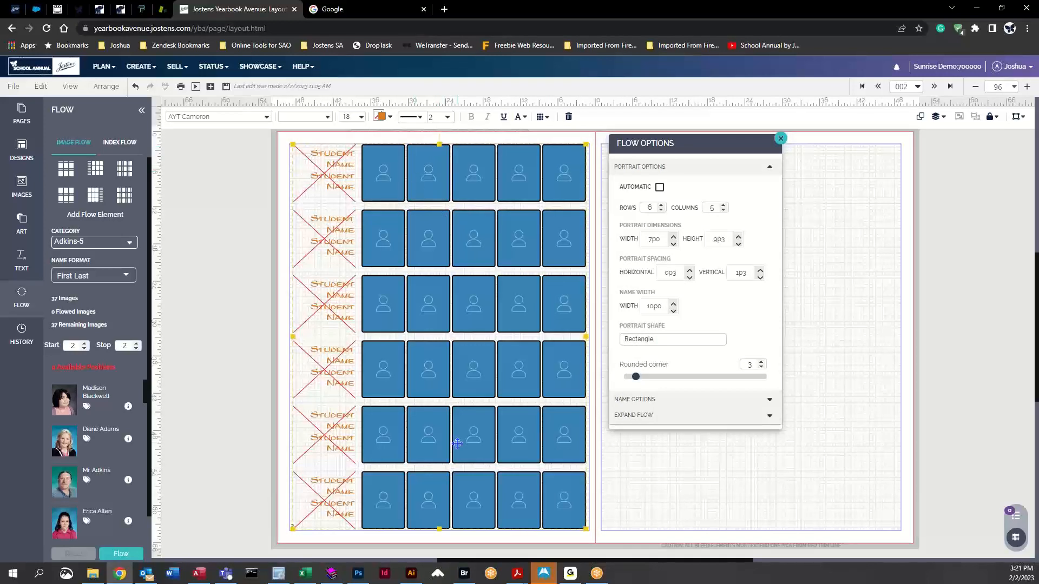
click(780, 139)
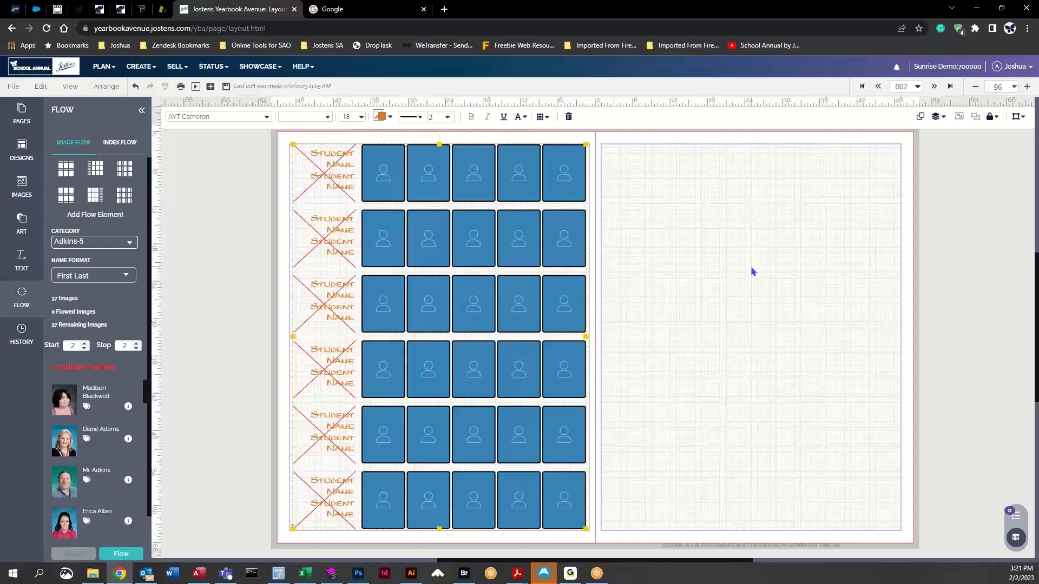
- Undo a pasted copy, then duplicate the portrait grid and drag it onto the right page
key(ctrl+v)
drag(638, 290, 850, 372)
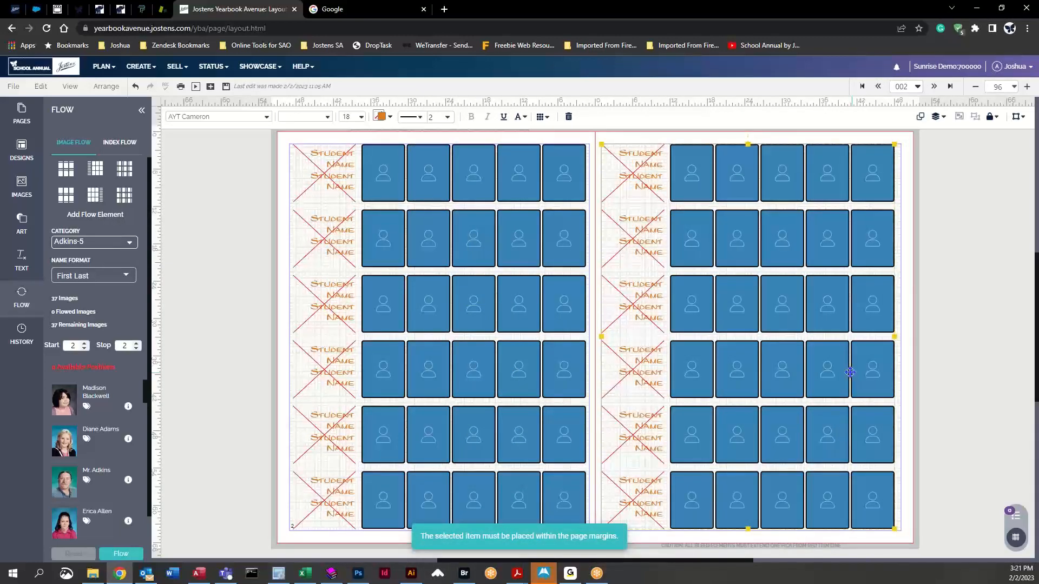
click(137, 88)
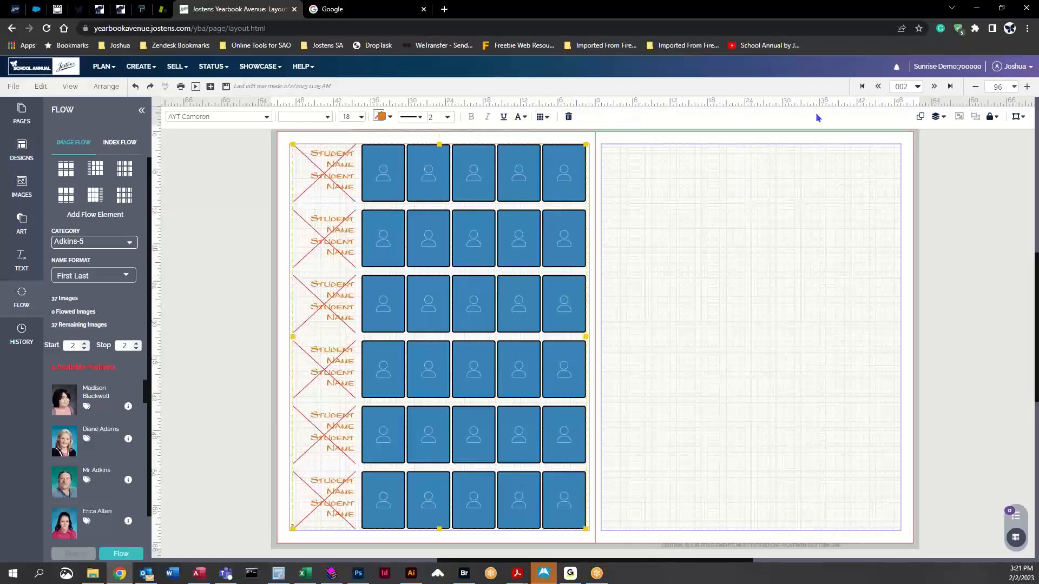
click(919, 118)
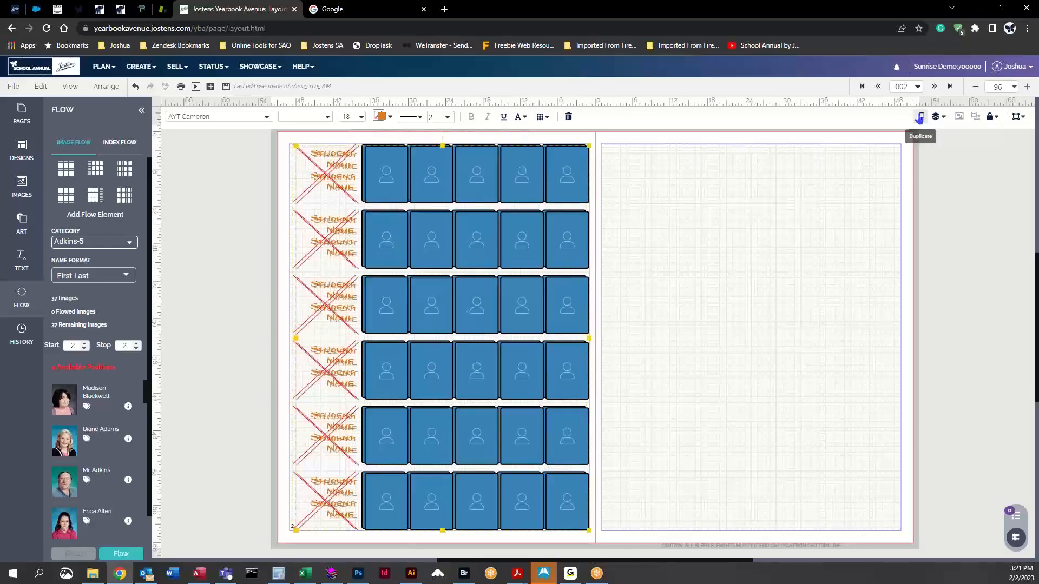
drag(473, 242, 771, 255)
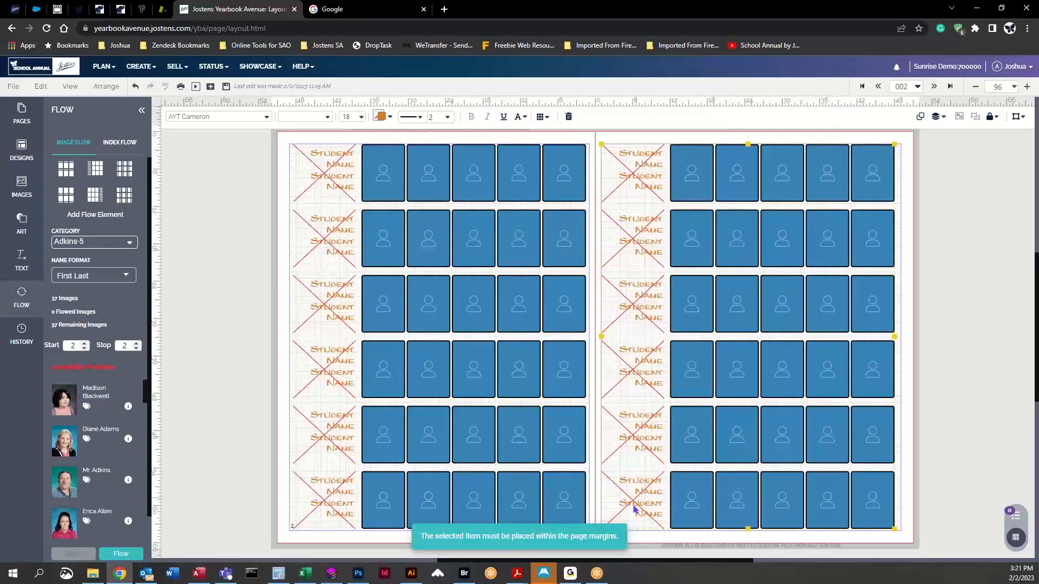
- Set the right grid's names to Names on Right - Horizontal and close Flow Options
click(541, 117)
click(597, 400)
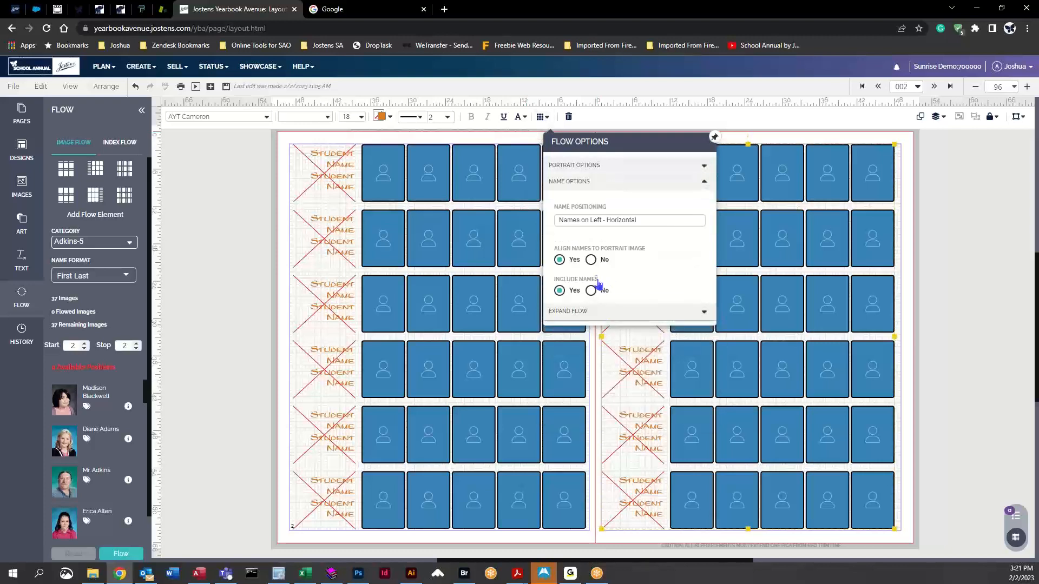
click(590, 223)
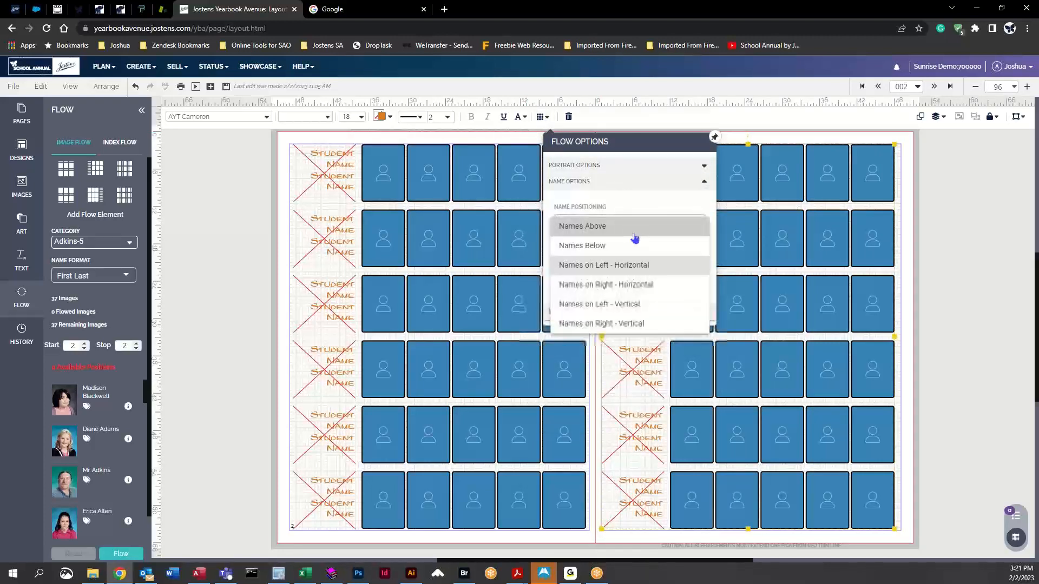
click(629, 284)
click(946, 315)
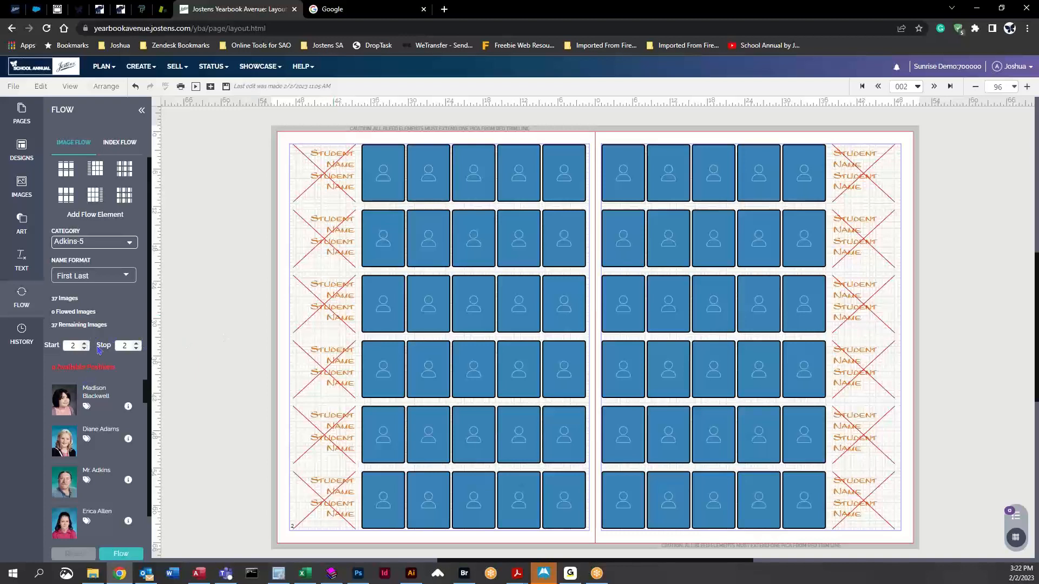
- Save the page 2 spread with the toolbar Save icon, getting a Saved notice
click(13, 87)
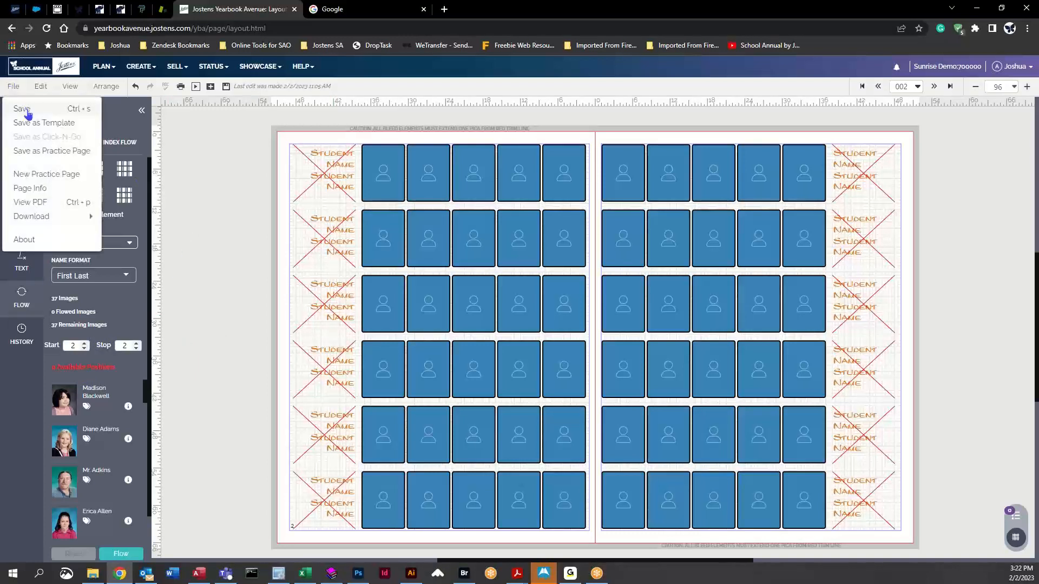
click(230, 138)
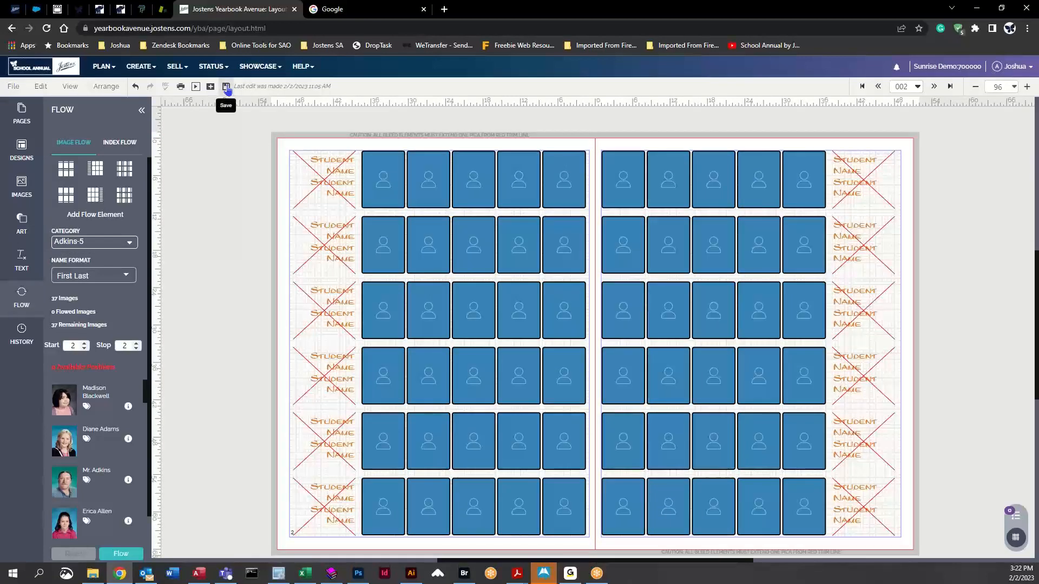
click(226, 87)
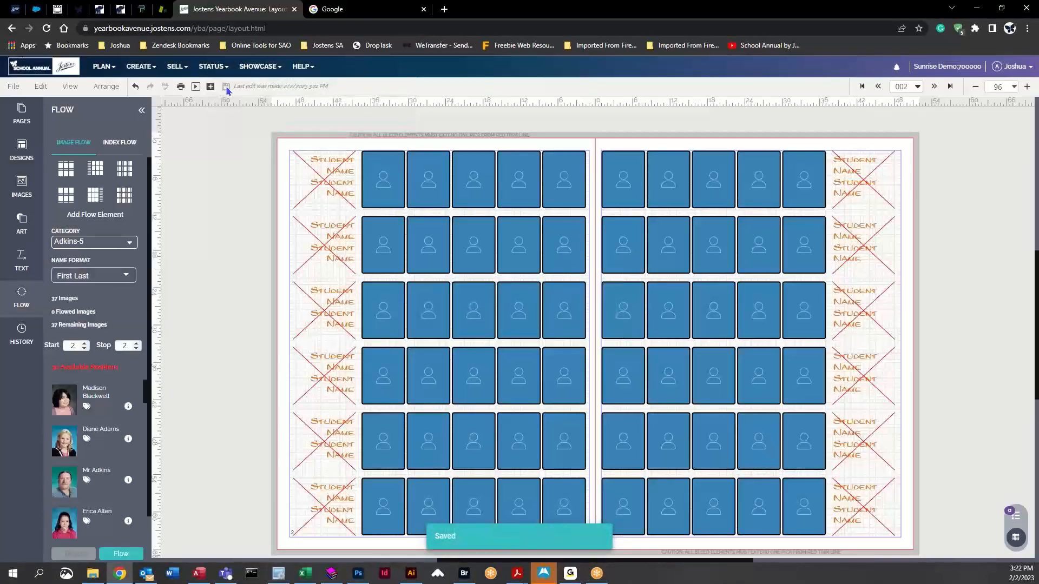
scroll(226, 287, down, 1)
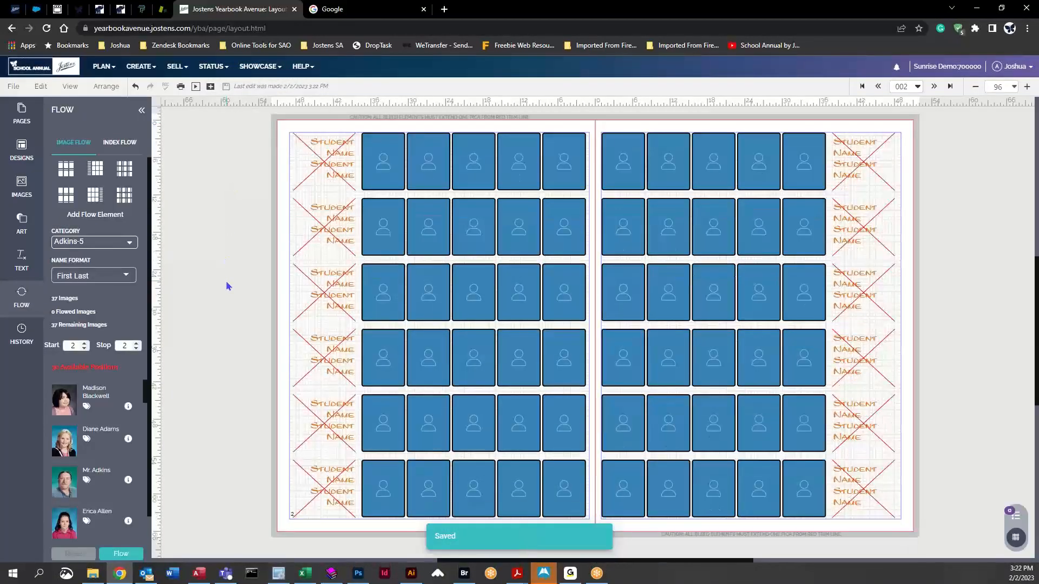
scroll(226, 286, up, 1)
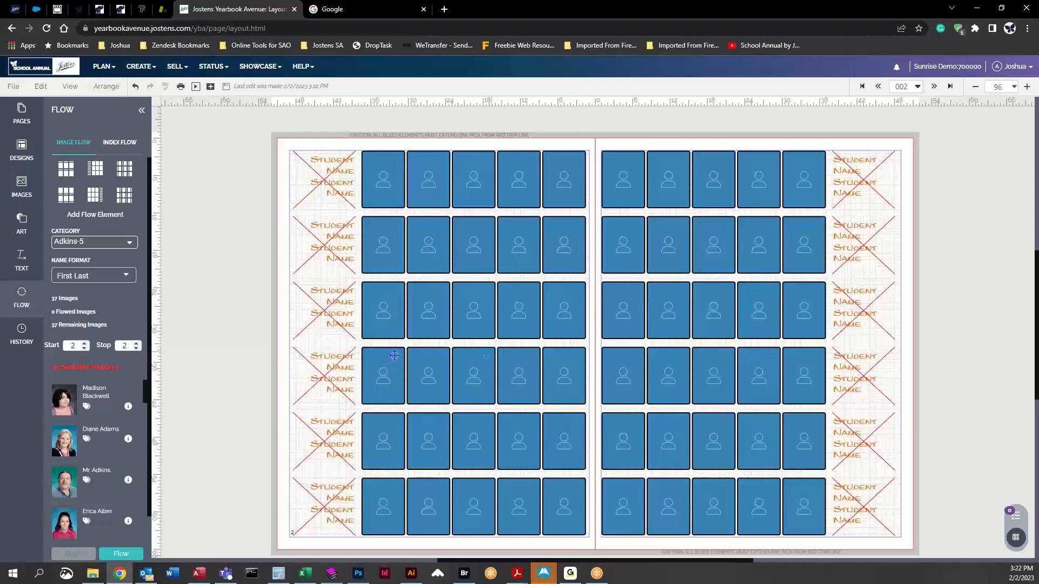
- Change the left grid to 7 columns of 5p0-wide portraits, keeping 6 rows, and save
click(392, 314)
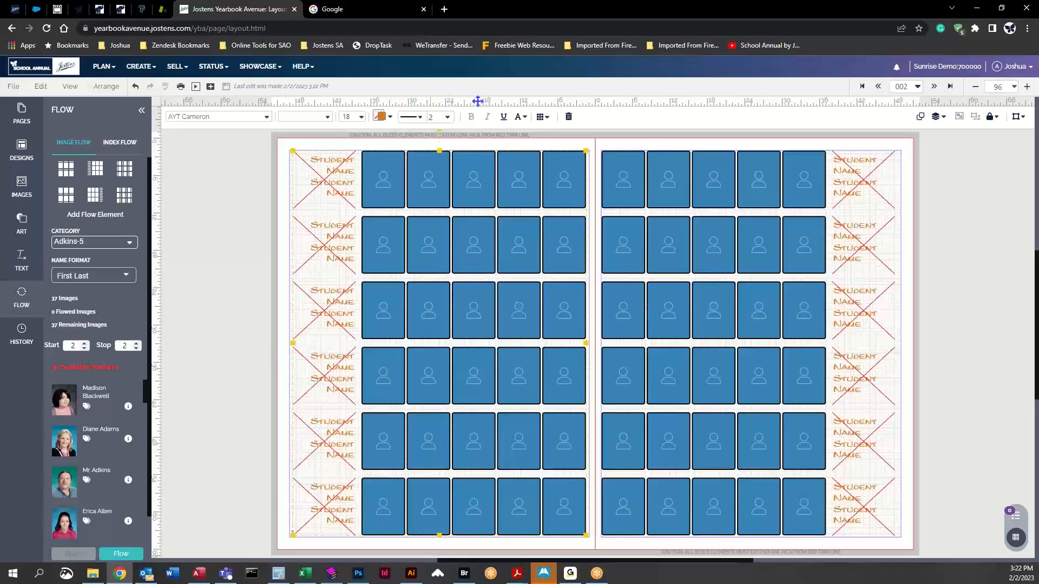
click(541, 117)
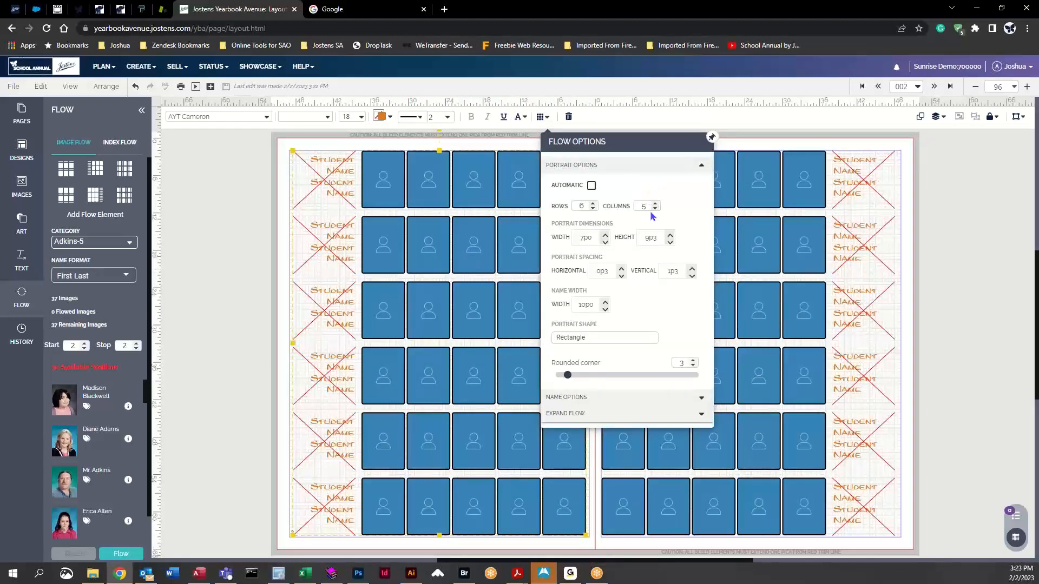
click(593, 208)
click(593, 204)
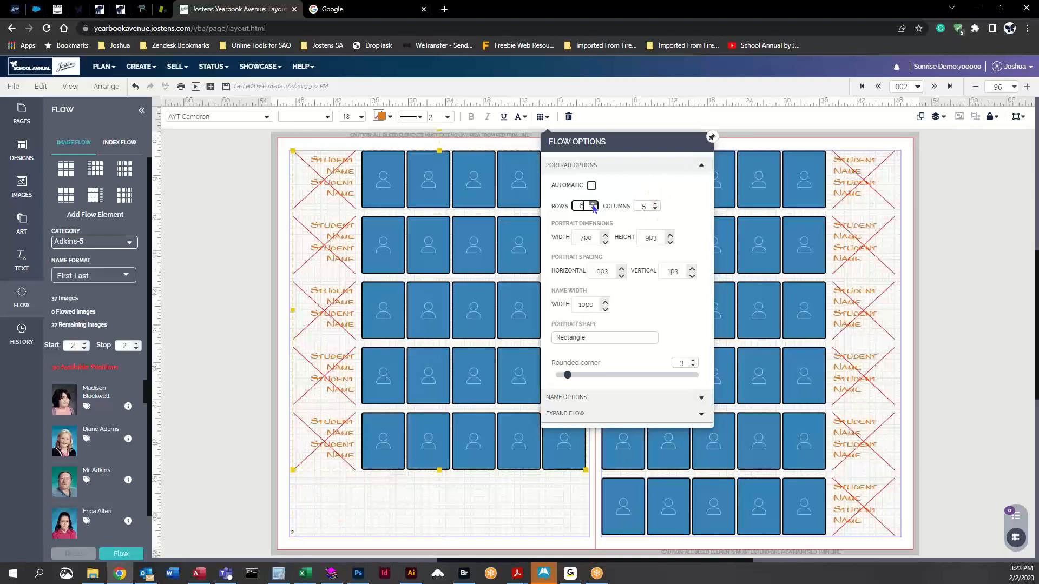
click(605, 242)
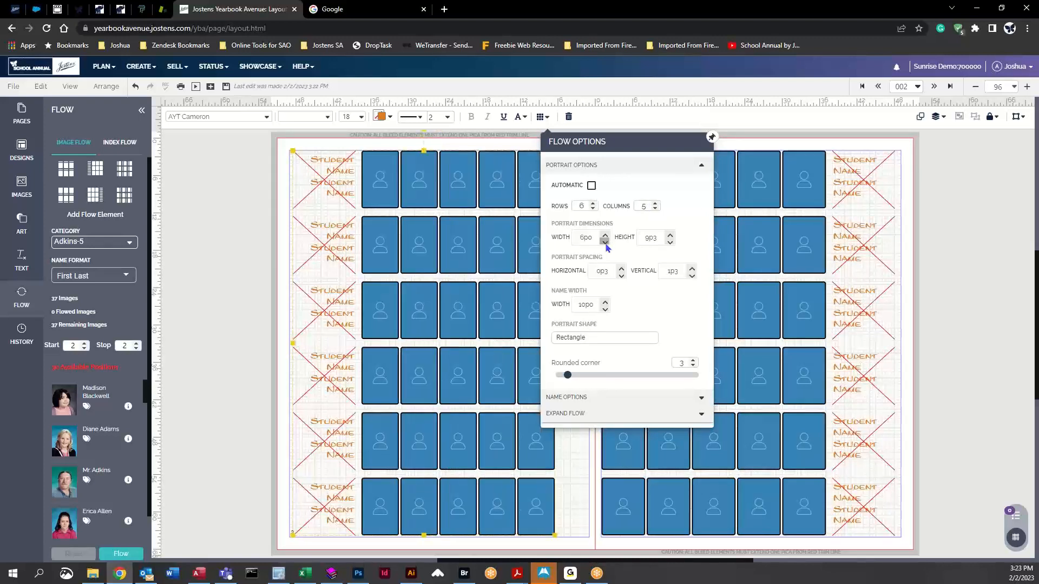
click(605, 243)
click(655, 204)
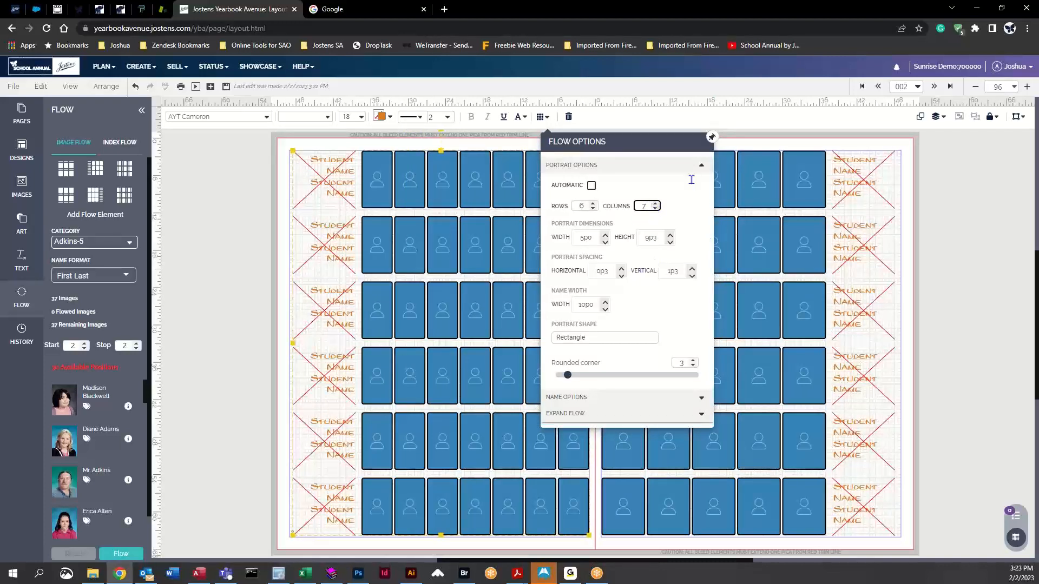
click(635, 129)
click(521, 153)
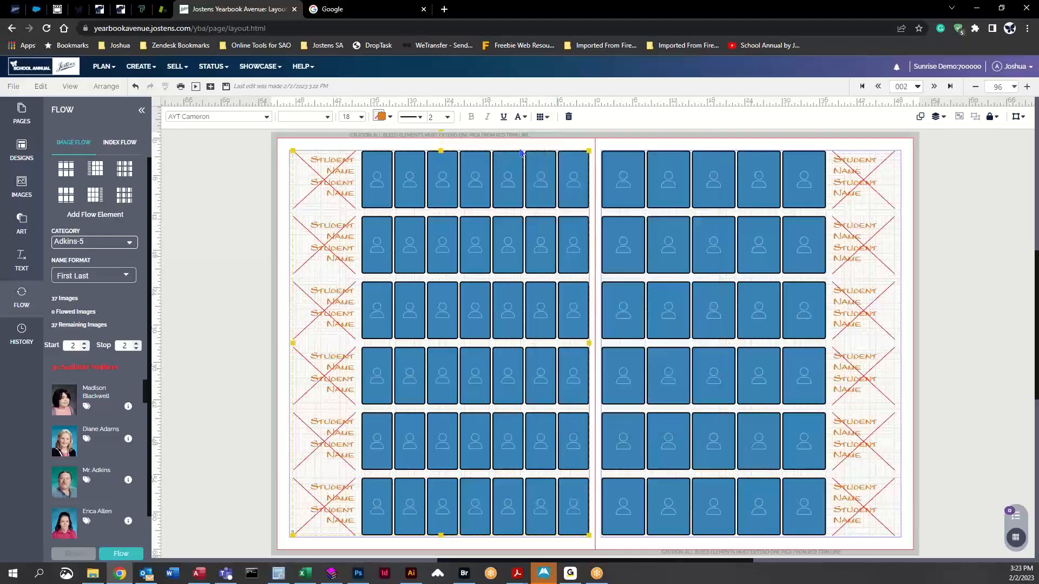
click(228, 89)
- Flow 36 student portraits into the left grid, check them zoomed in, then zoom to Fit
click(114, 558)
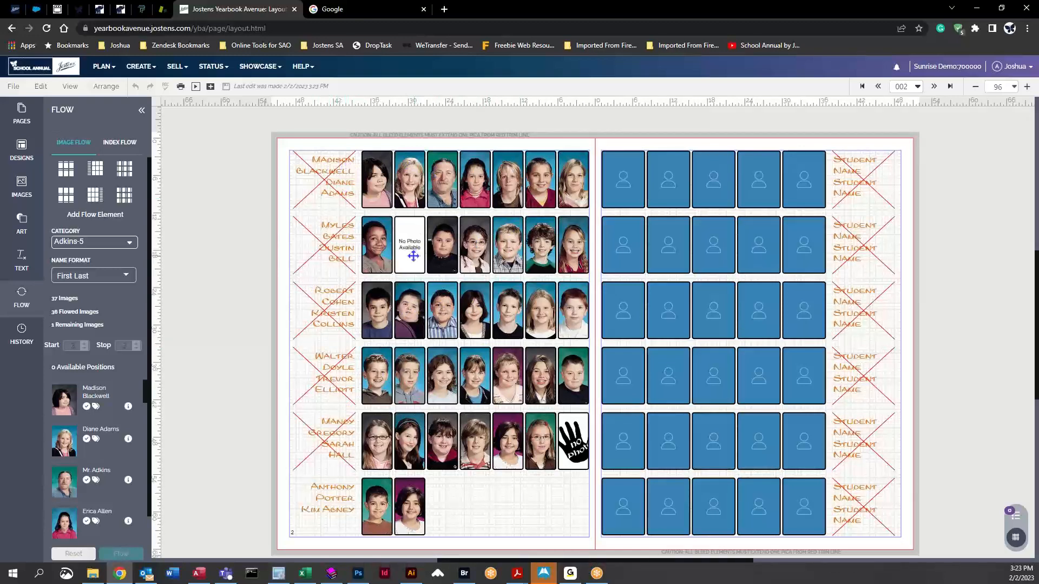
scroll(411, 255, up, 5)
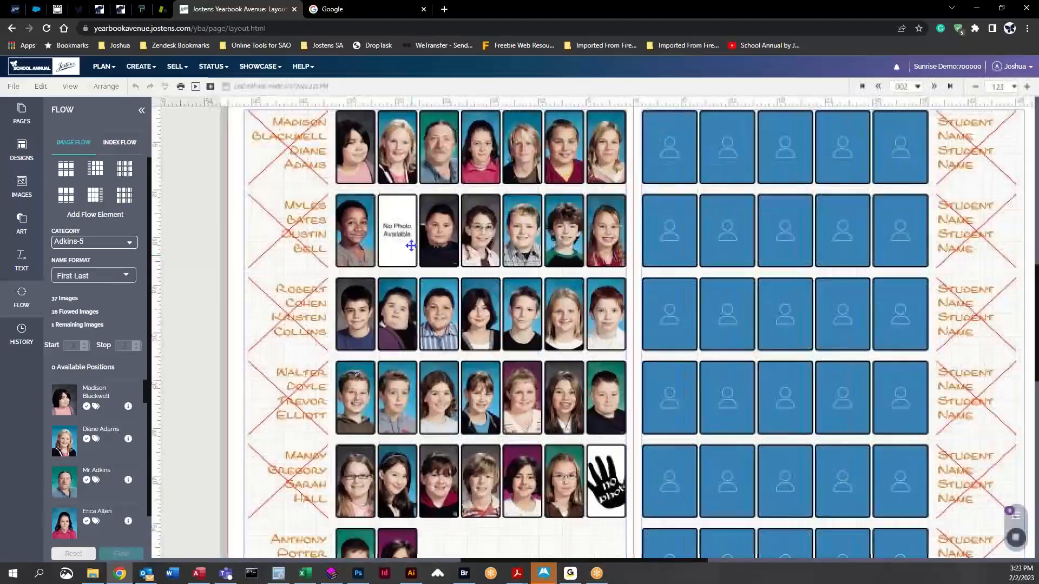
scroll(361, 196, up, 4)
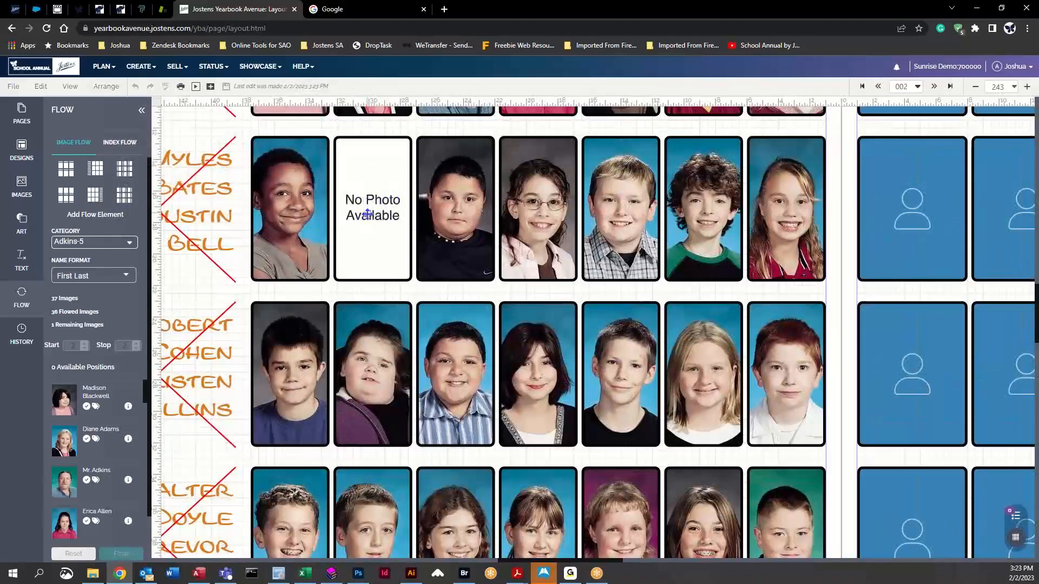
scroll(471, 361, down, 5)
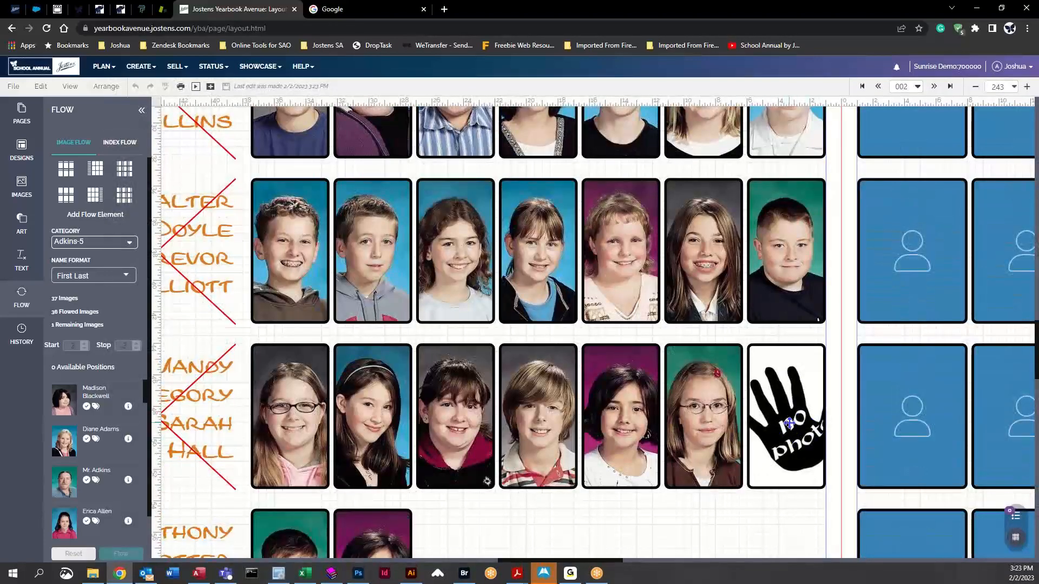
scroll(468, 381, up, 1)
scroll(468, 381, up, 7)
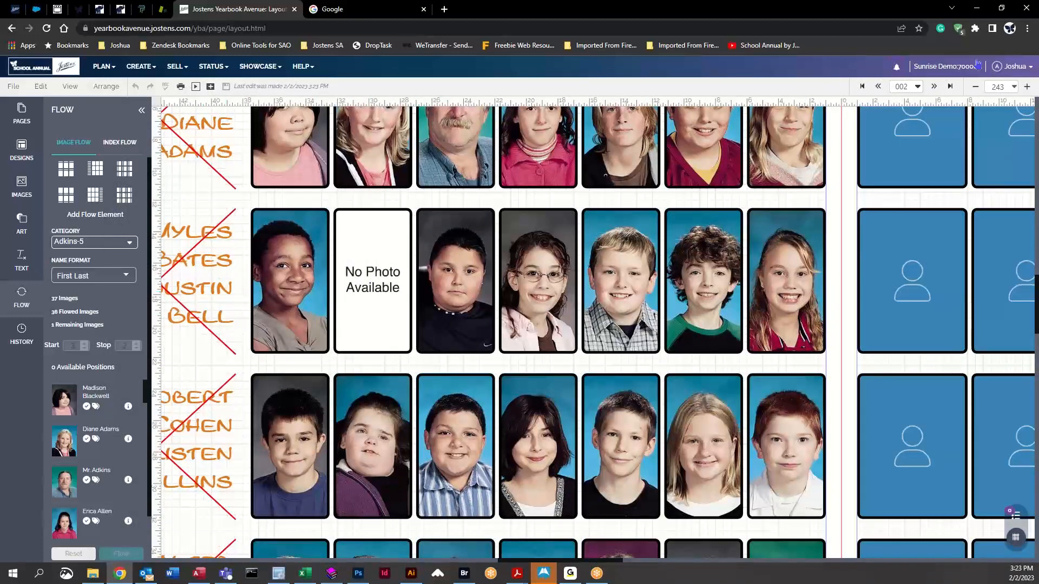
click(1014, 87)
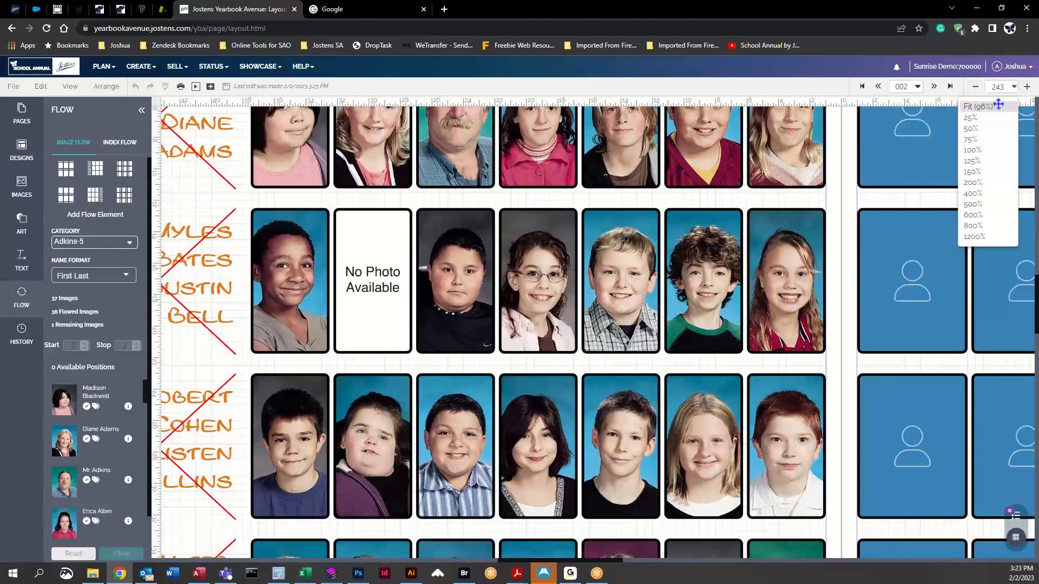
click(990, 106)
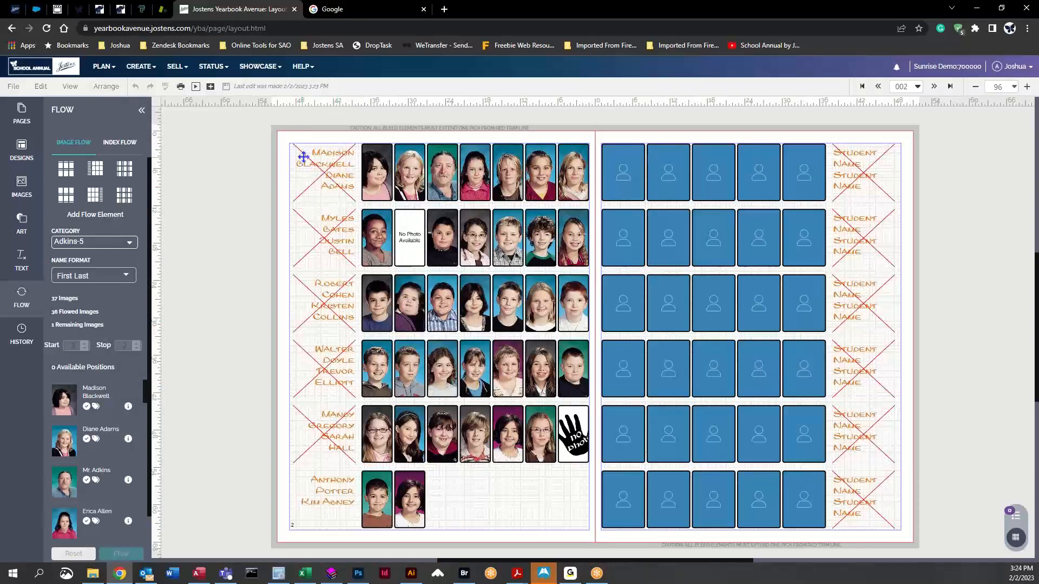
click(402, 175)
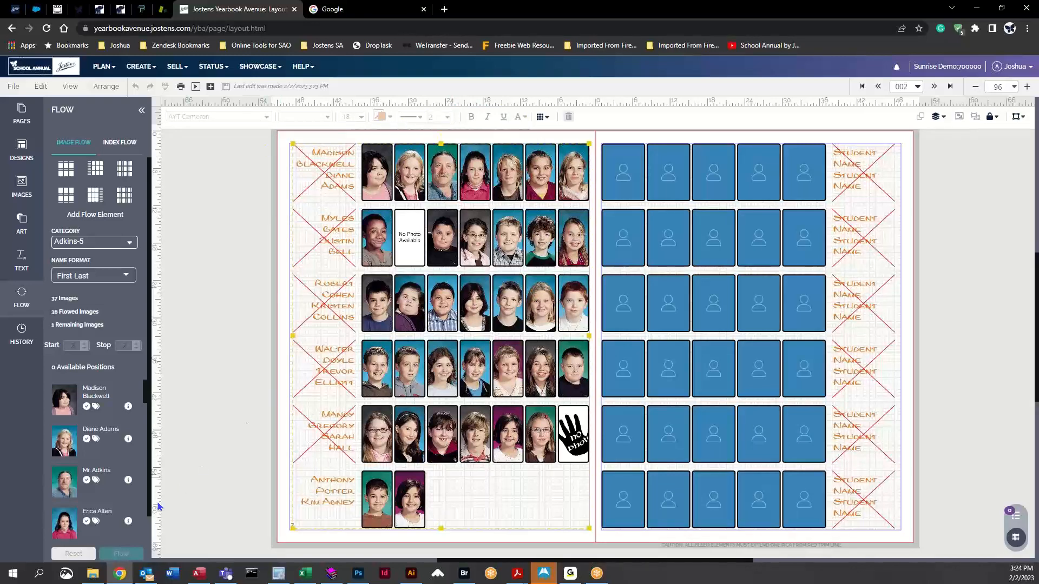
- Reset the flowed photos and set the left grid's name font size to 10
click(85, 553)
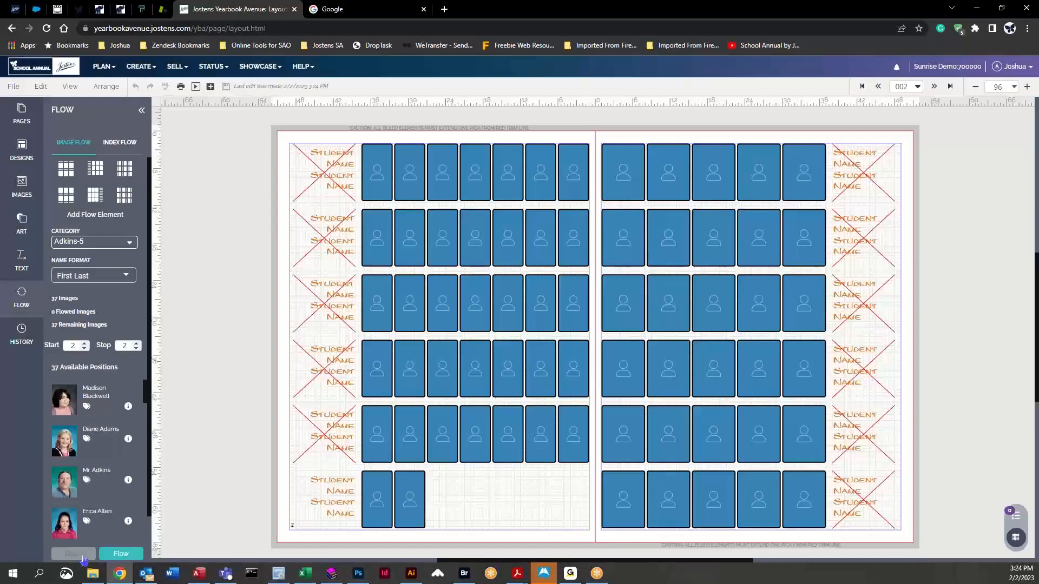
click(384, 174)
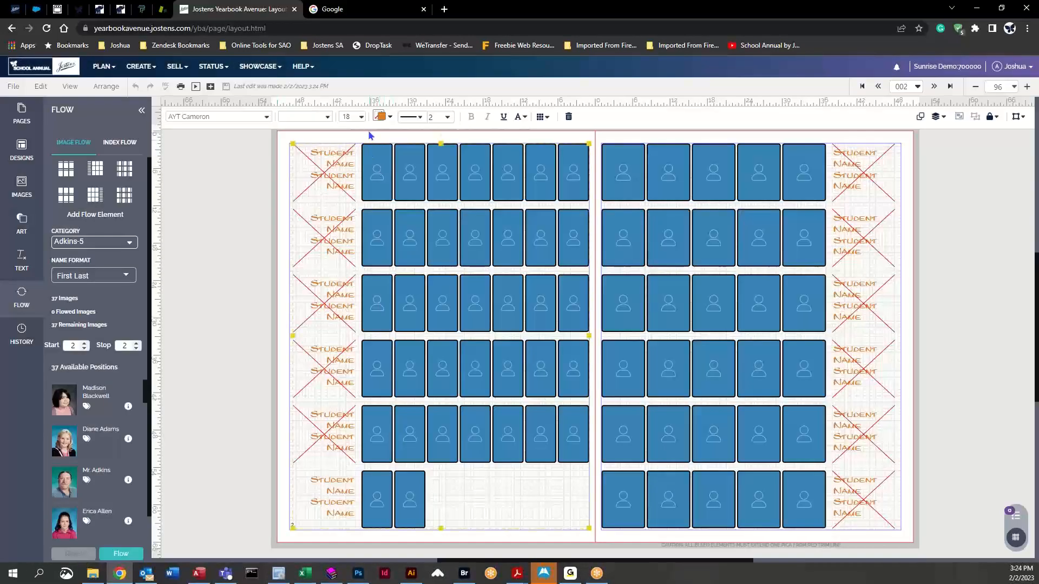
click(361, 117)
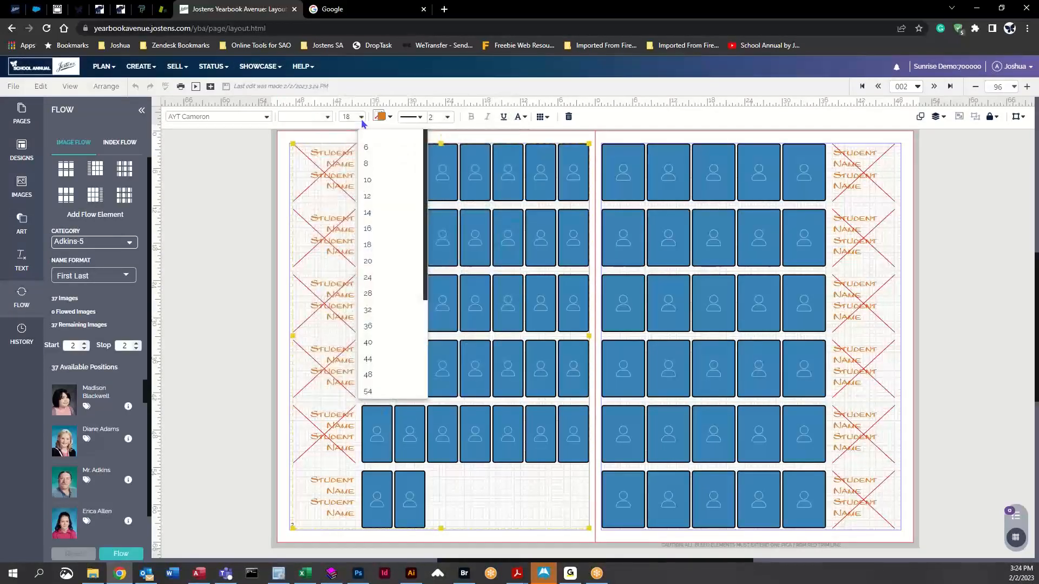
click(372, 164)
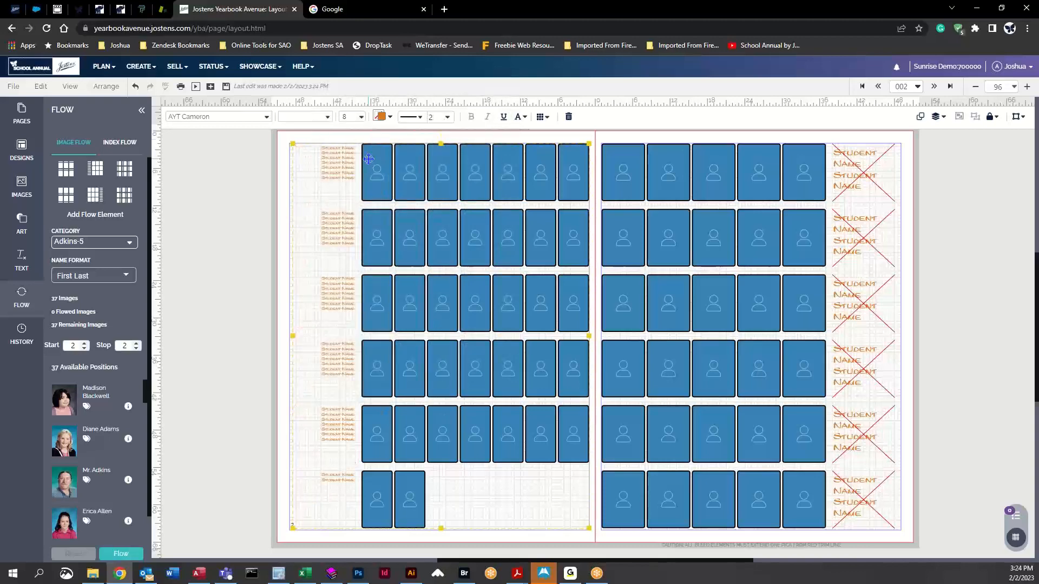
click(358, 117)
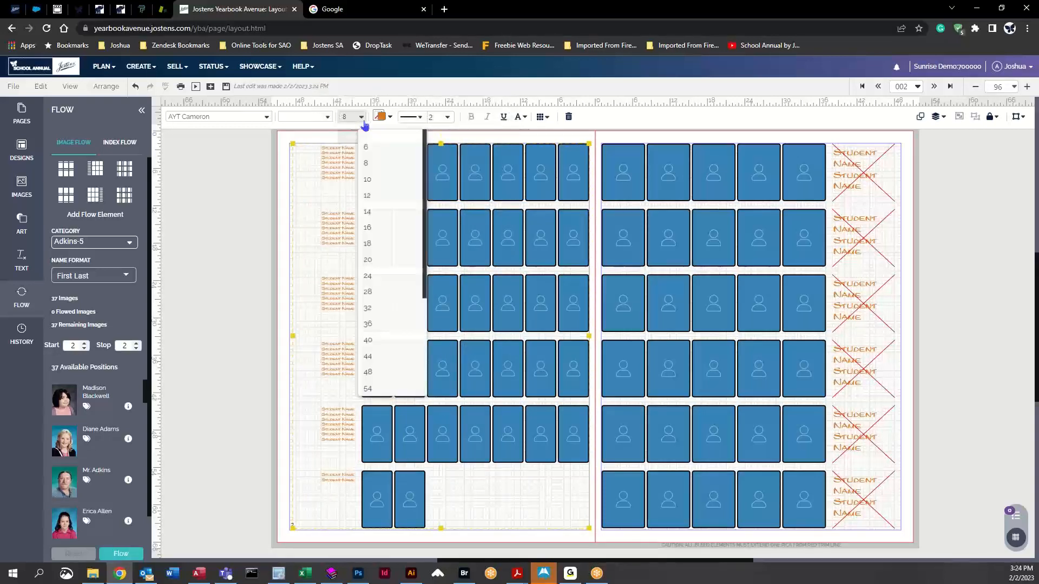
click(367, 180)
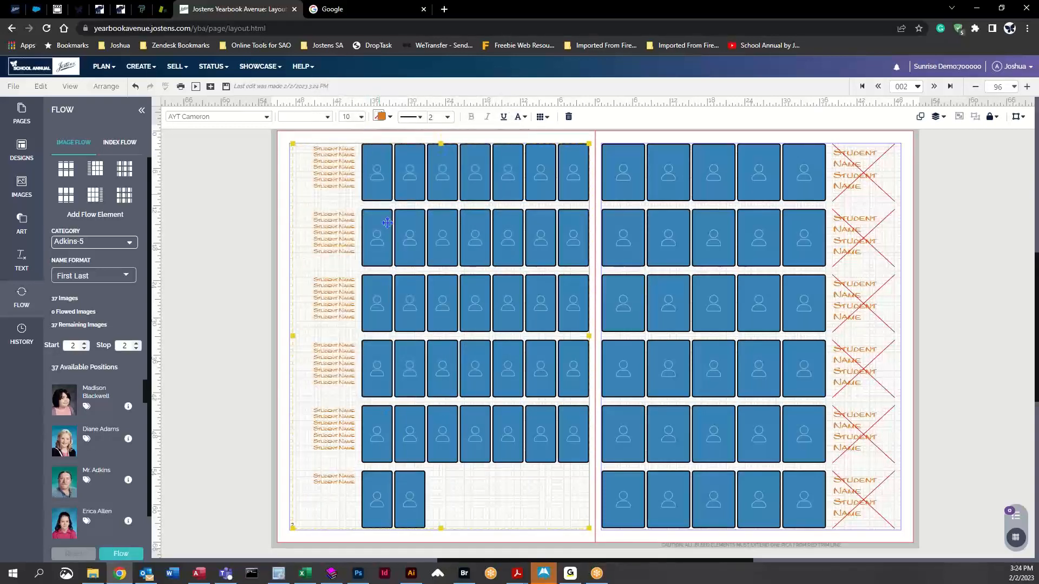
click(348, 117)
click(259, 197)
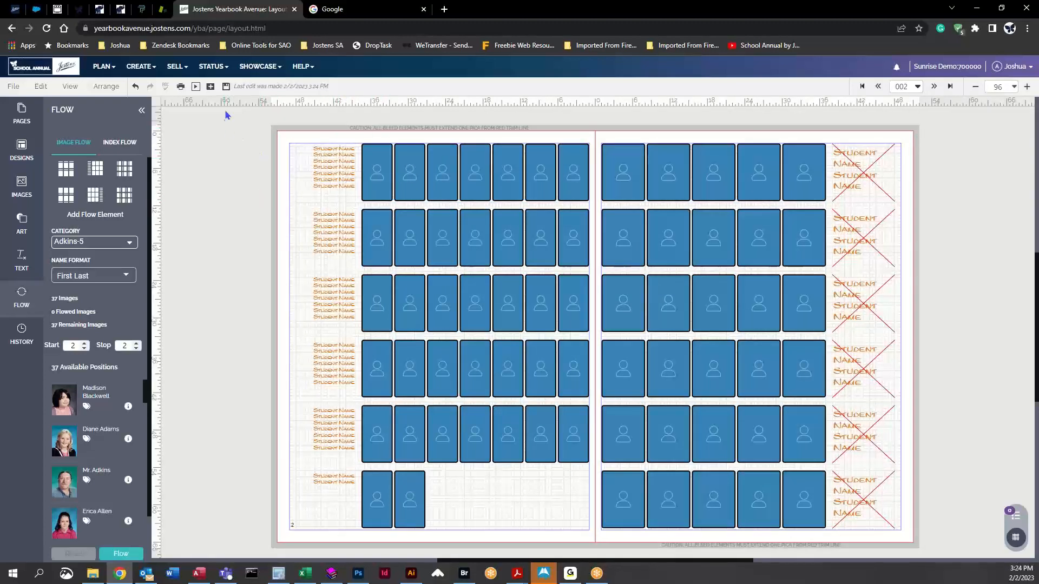
- Save, then reflow 36 portraits with their names into the left grid, leaving 1 image
click(225, 88)
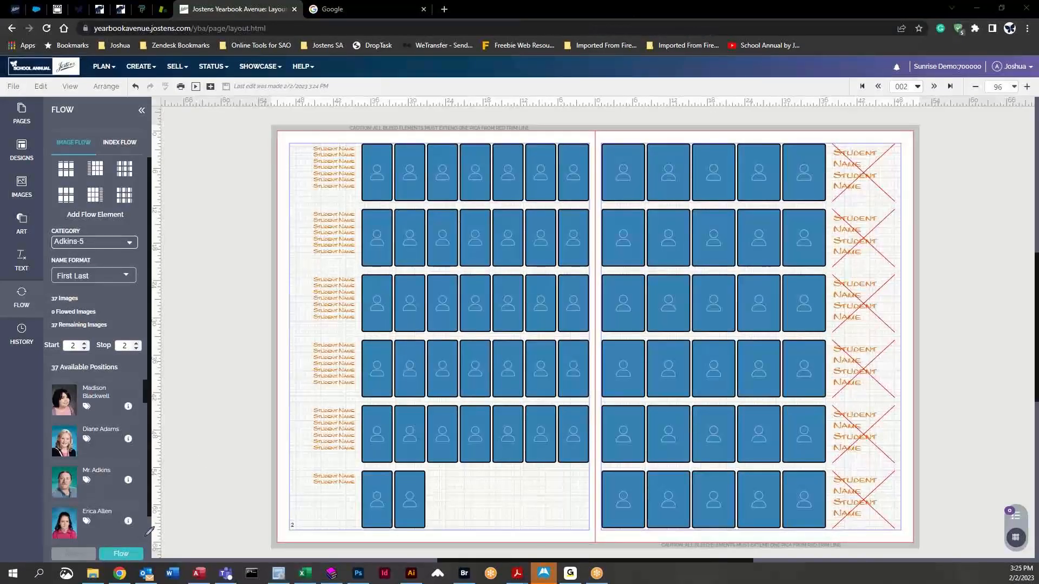
mouse_move(145, 537)
mouse_down()
mouse_move(103, 538)
mouse_move(95, 566)
mouse_move(156, 554)
mouse_move(134, 528)
mouse_up()
click(123, 554)
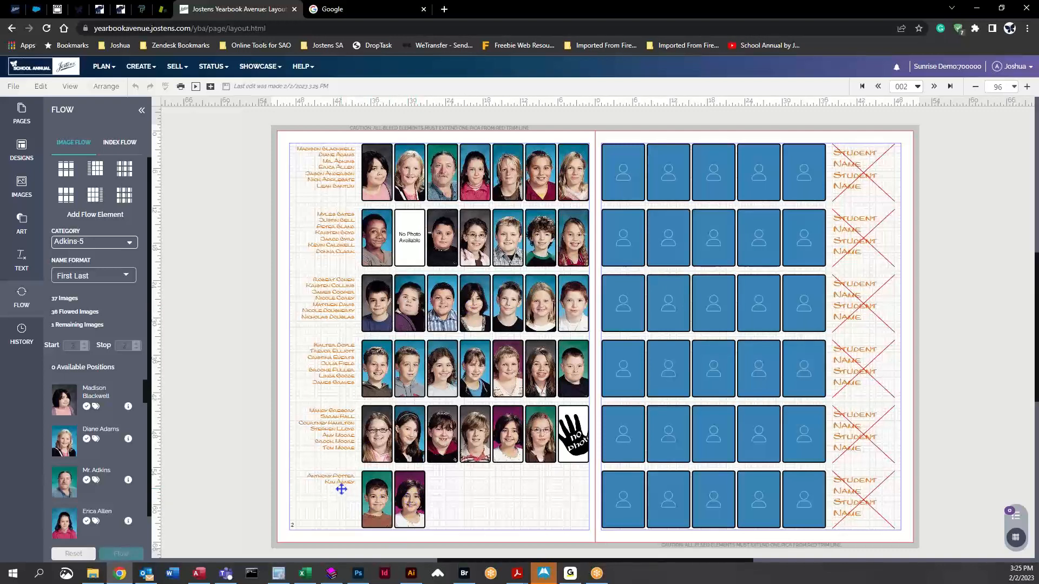
- Select the left-page photo flow block and open details for the first portrait, 5010.jpg
click(358, 496)
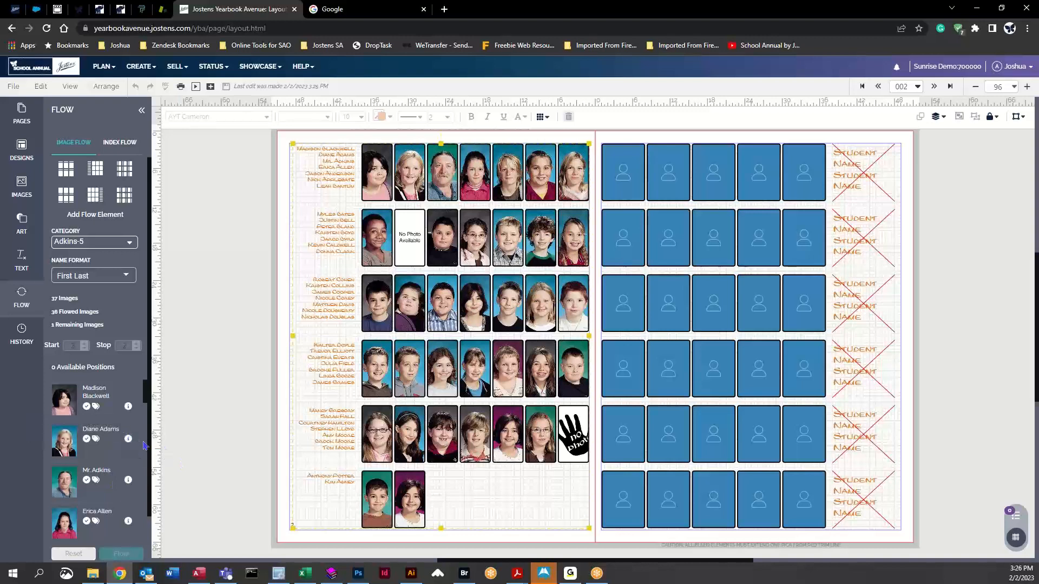
mouse_move(128, 409)
click(129, 410)
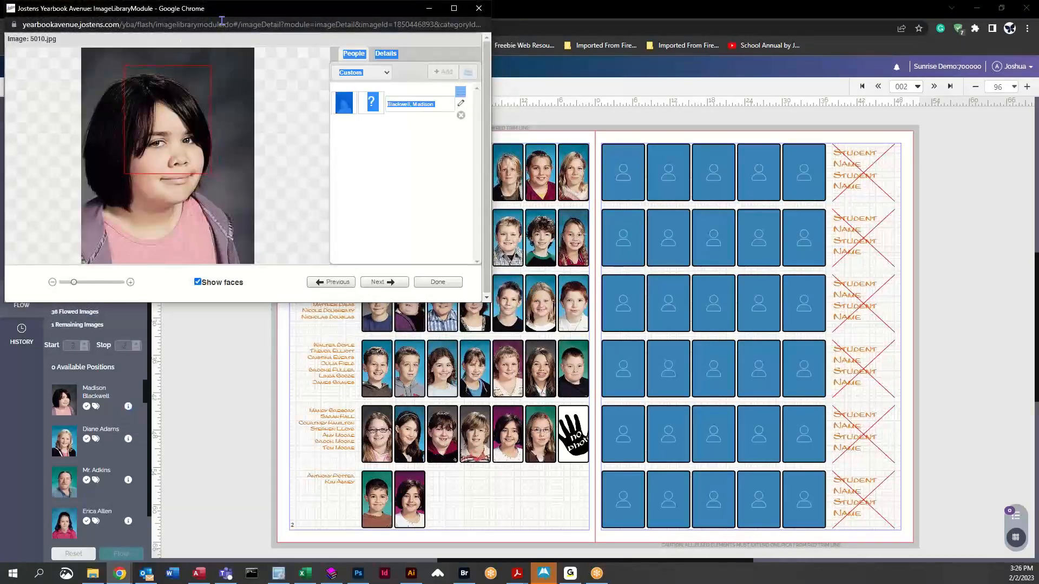
- Change portrait 5010.jpg's type from Assistant to Student, apply it, and close the details
drag(222, 8, 364, 147)
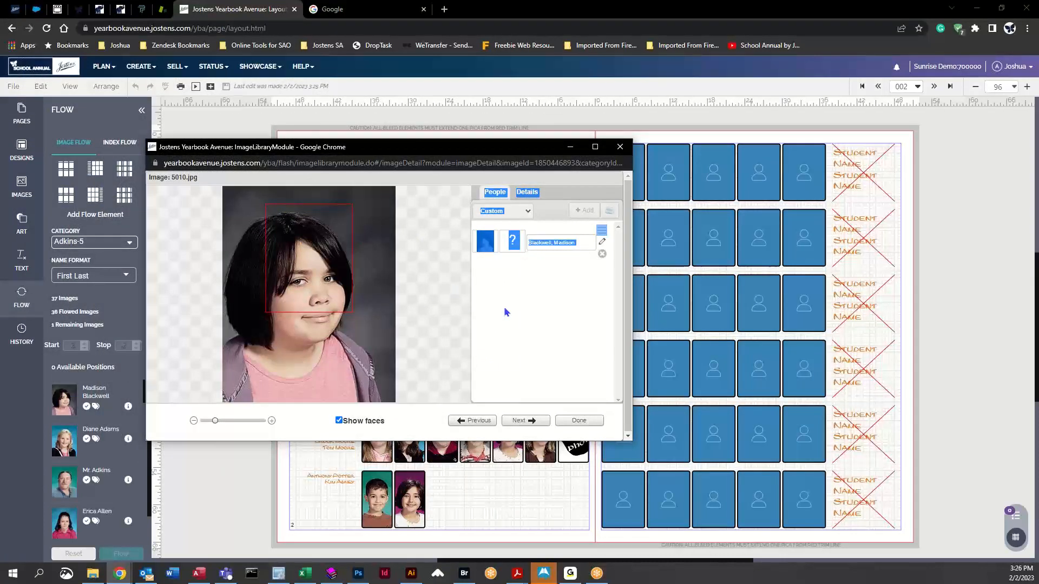
click(453, 203)
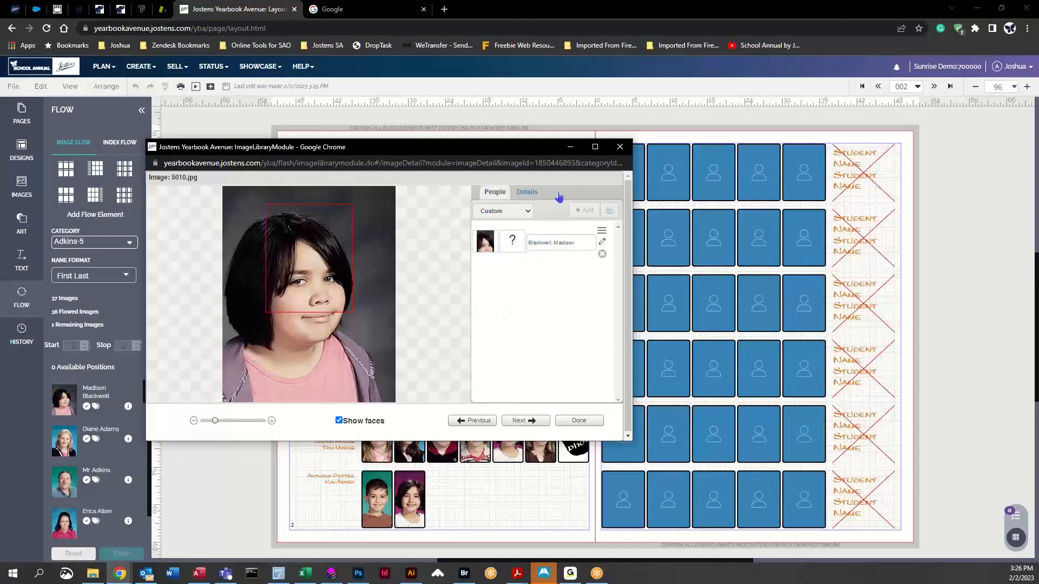
click(531, 194)
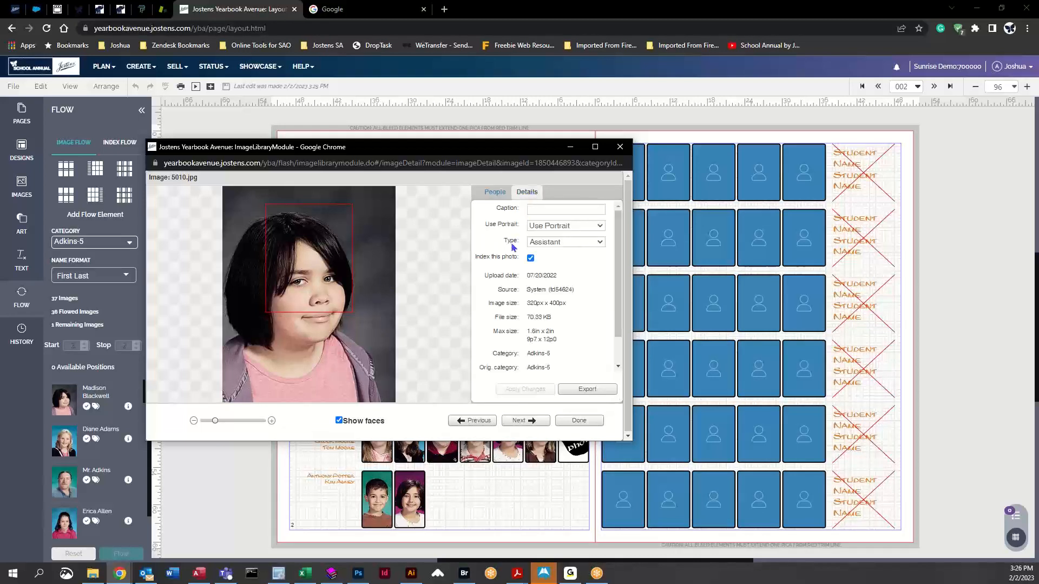
click(545, 243)
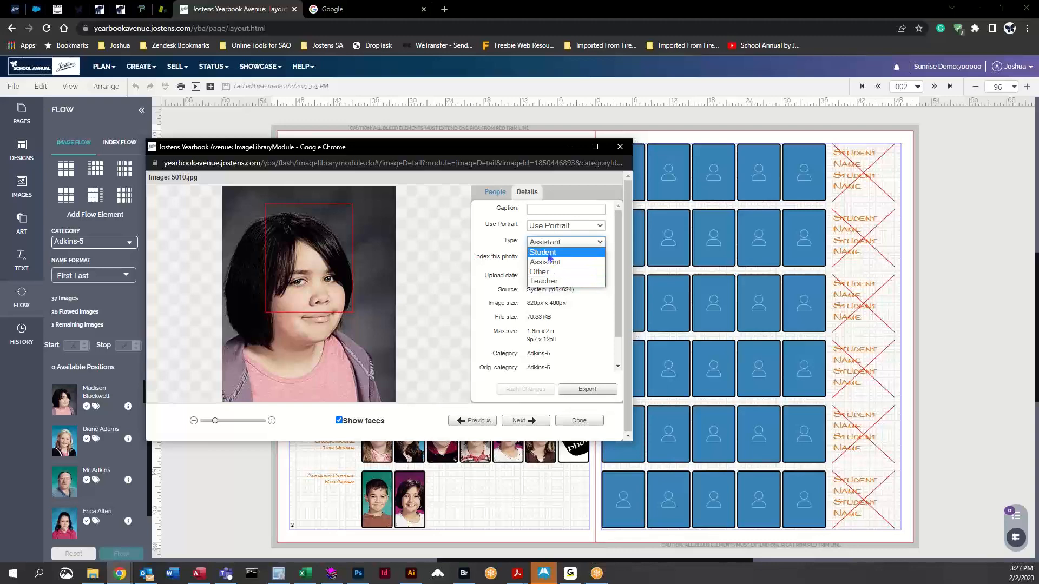
click(542, 252)
click(528, 389)
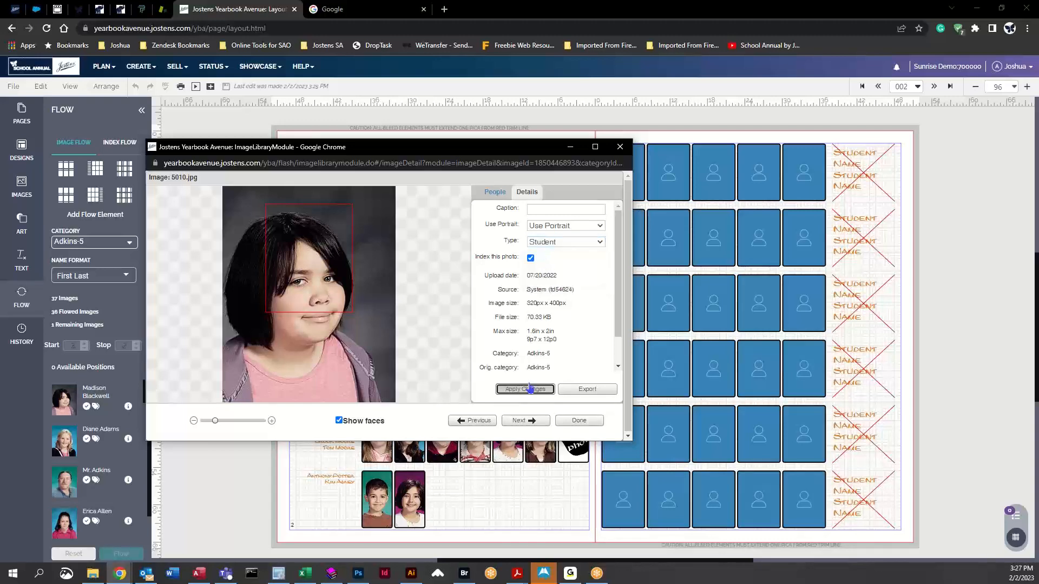
click(580, 420)
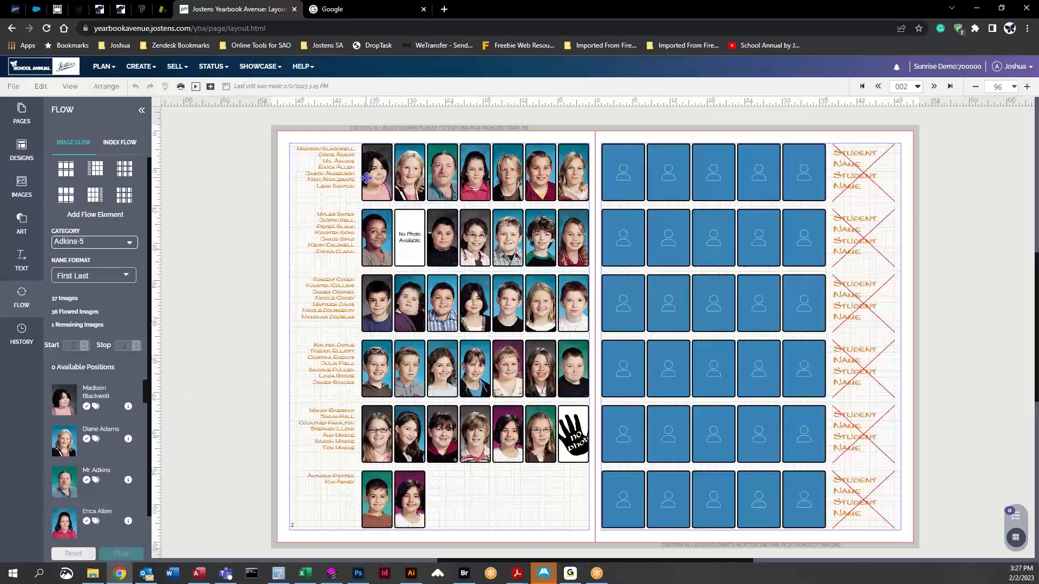
- Set the moustached man's portrait 6010.jpg to type Teacher and apply the change
click(128, 482)
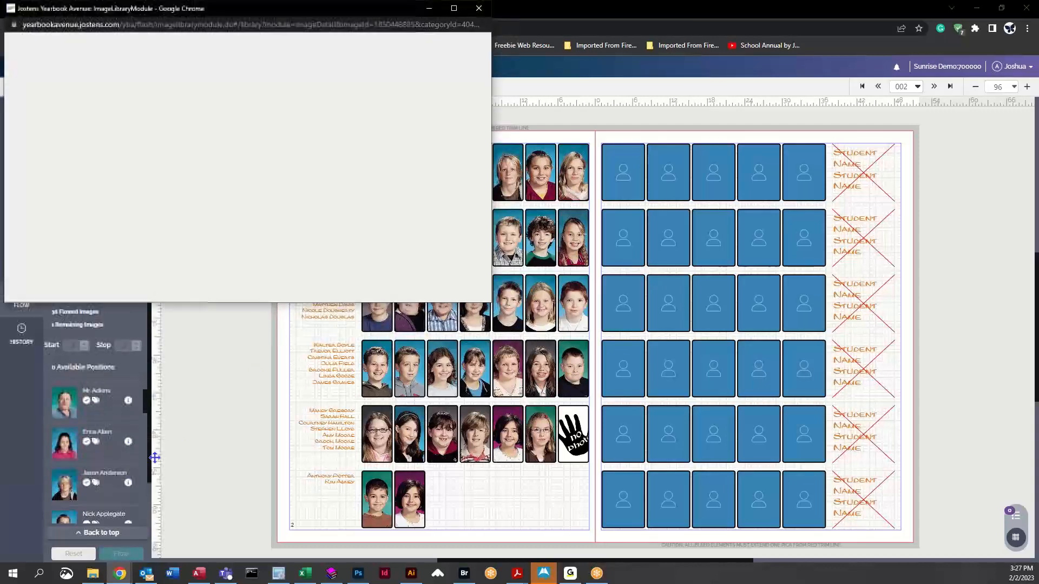
click(386, 54)
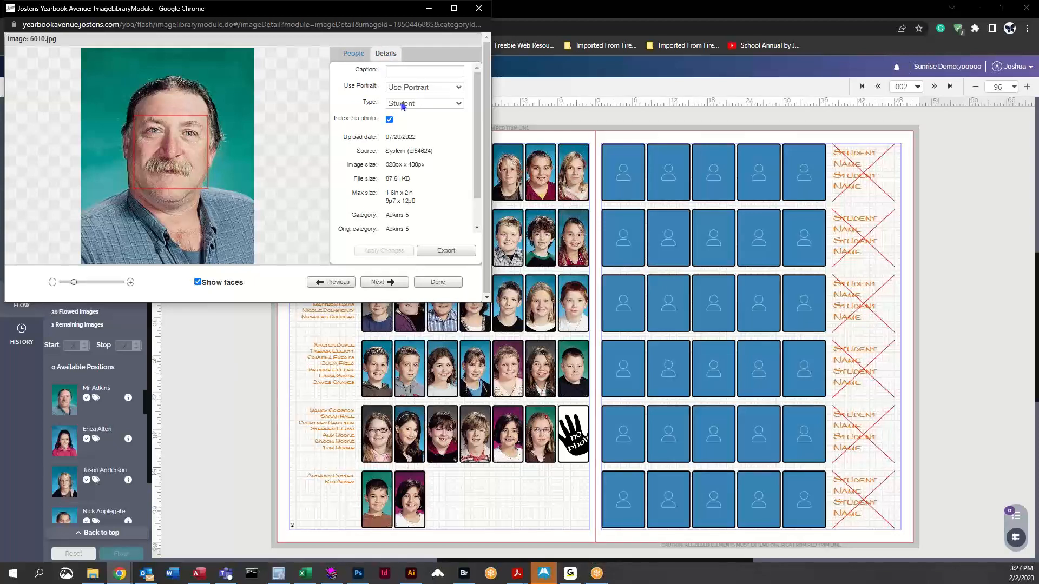
click(437, 108)
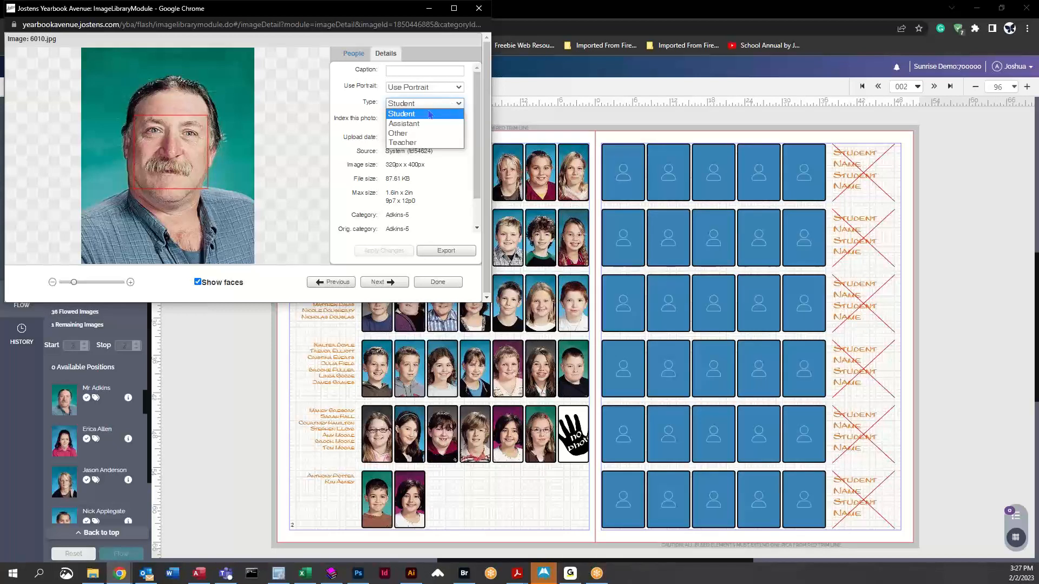
click(418, 144)
click(388, 252)
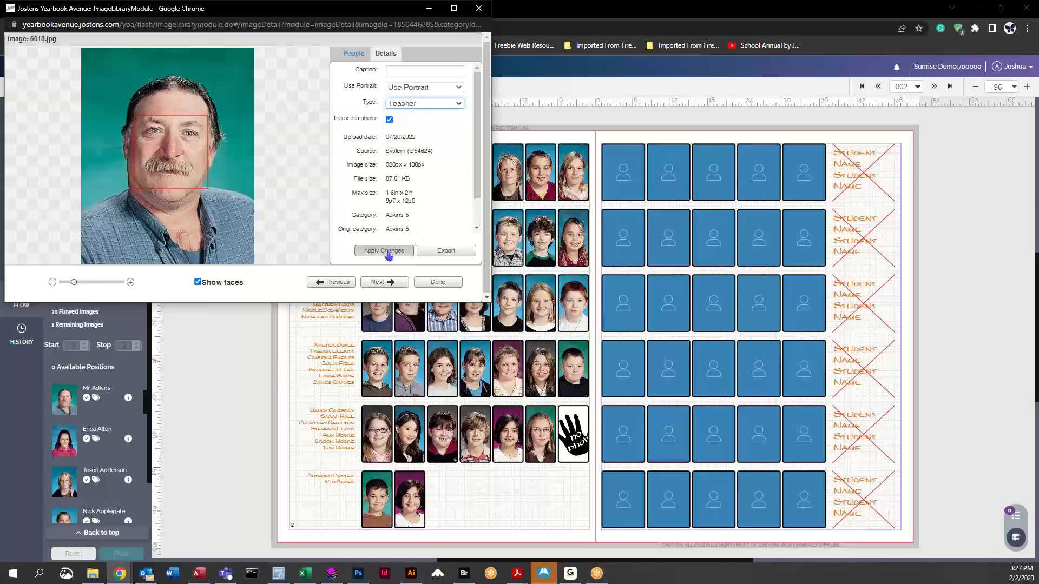
click(439, 282)
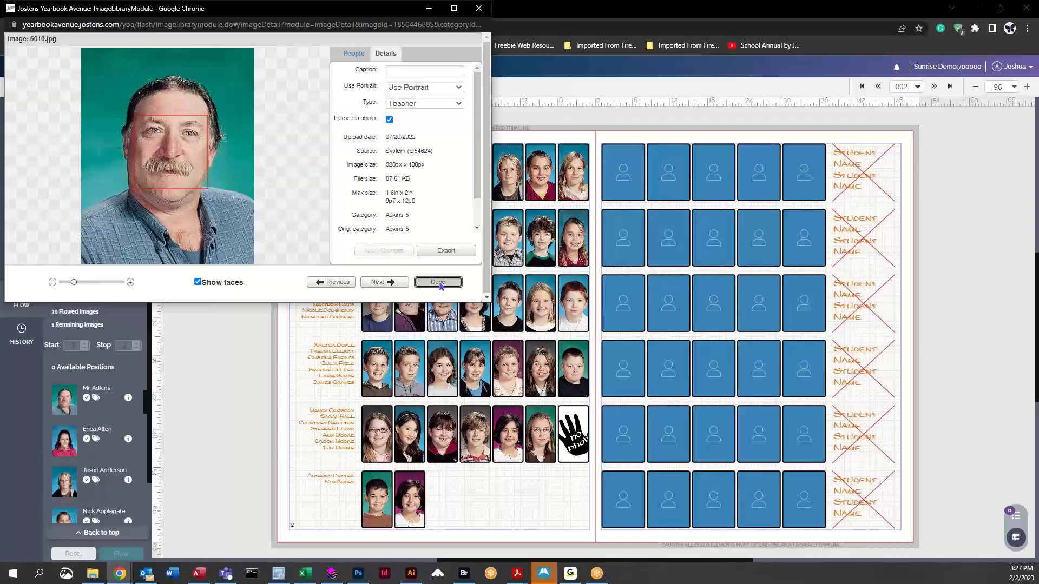
drag(148, 403, 145, 550)
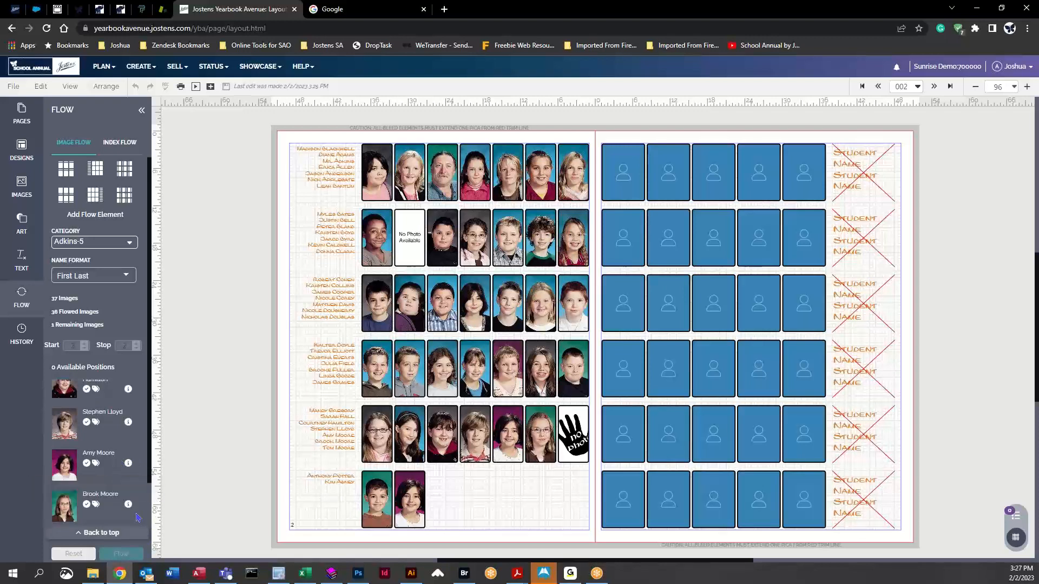
- Change the last listed portrait, 5001.jpg, from type Other to Student and apply it
drag(151, 470, 149, 514)
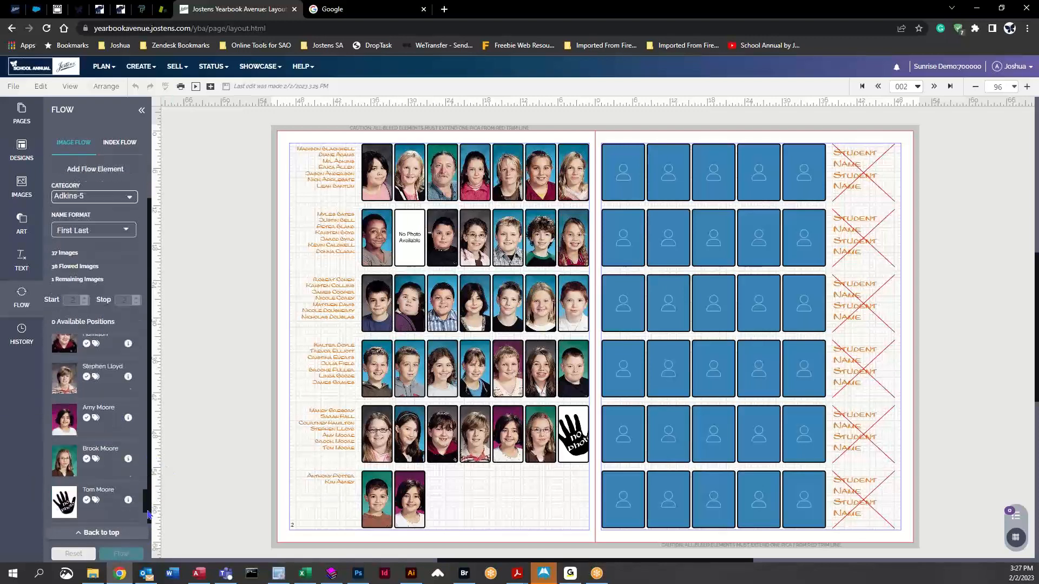
click(128, 418)
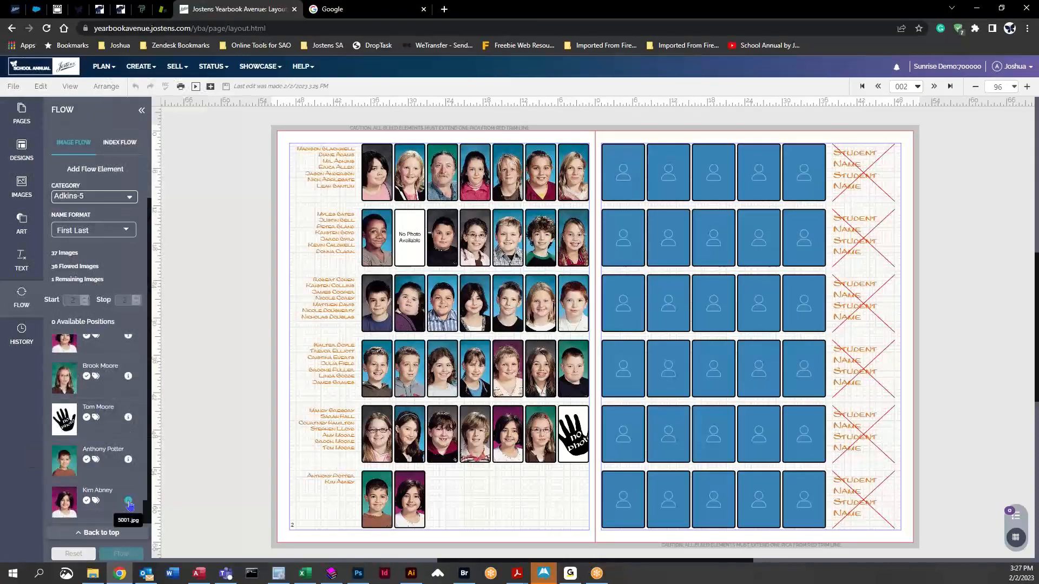
click(128, 501)
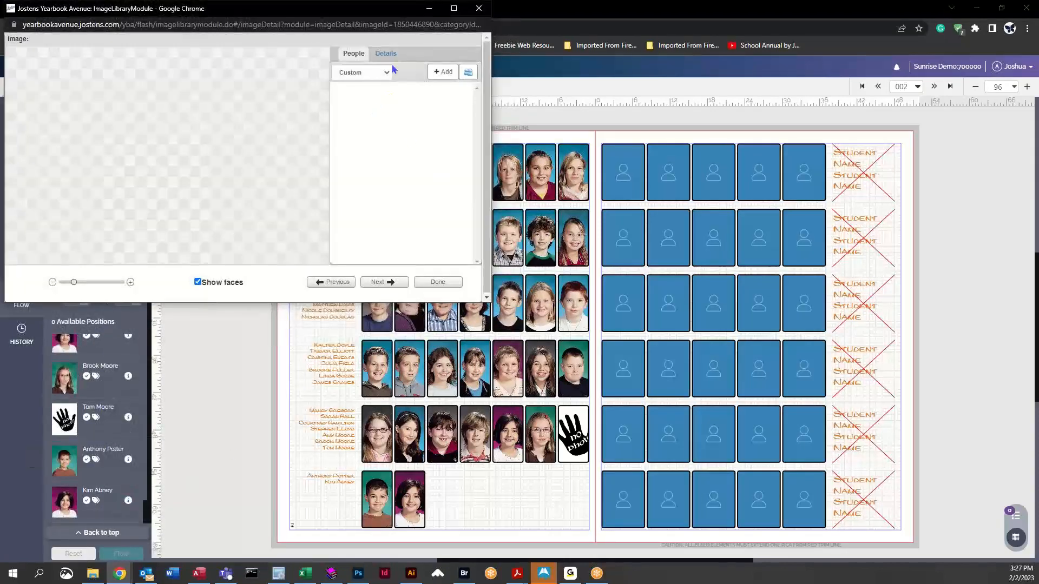
click(386, 54)
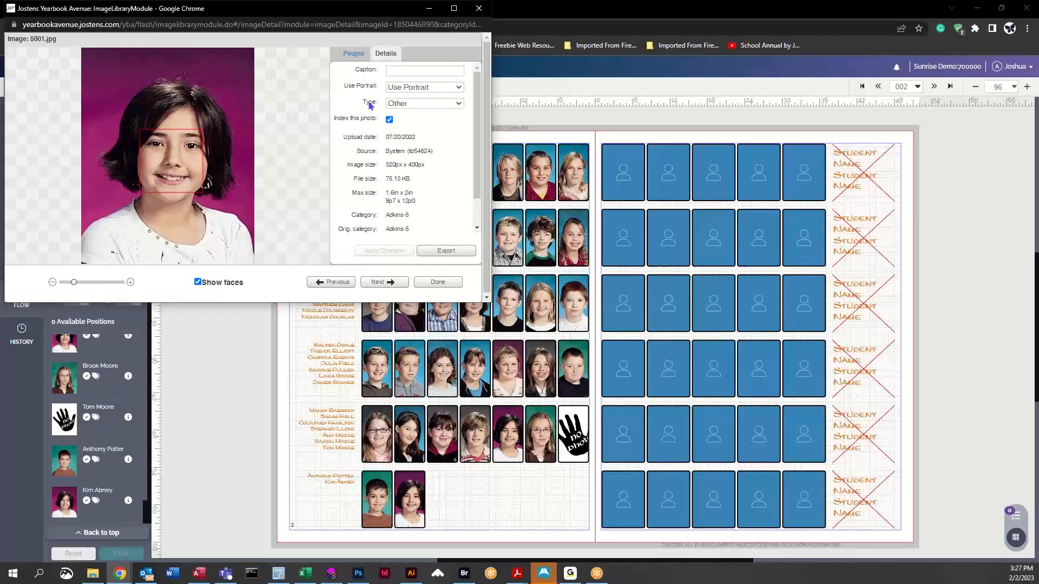
click(399, 103)
click(409, 115)
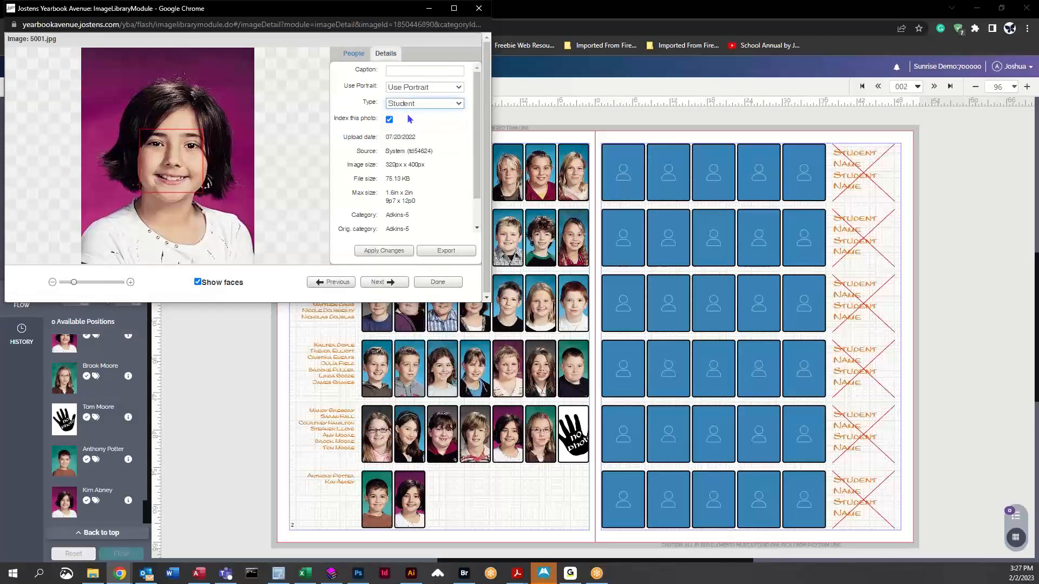
click(383, 253)
click(438, 282)
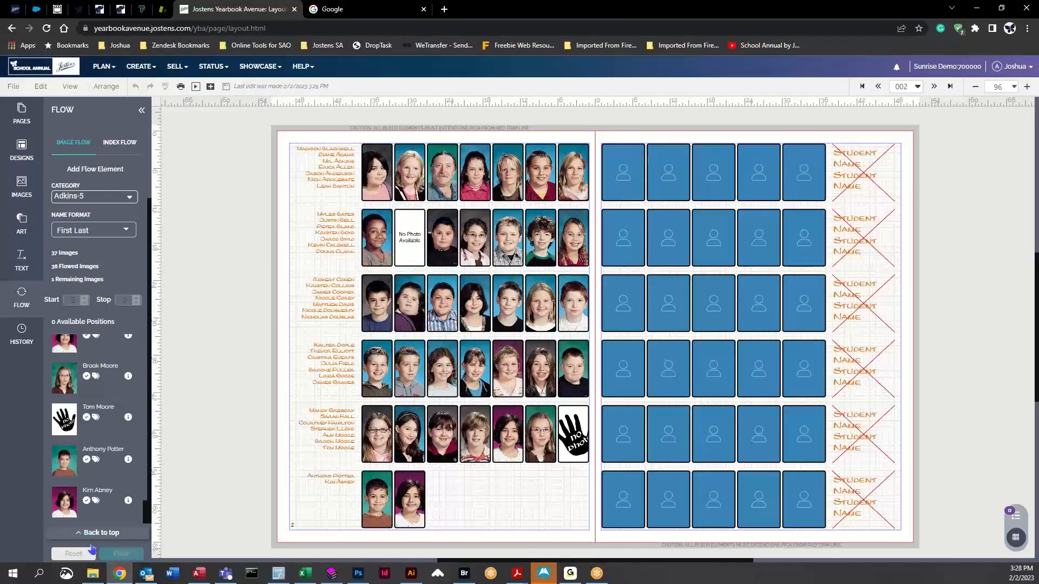
- Reset and reflow the 36 portraits with the teacher first, leaving 1 of 37 unflowed
click(648, 23)
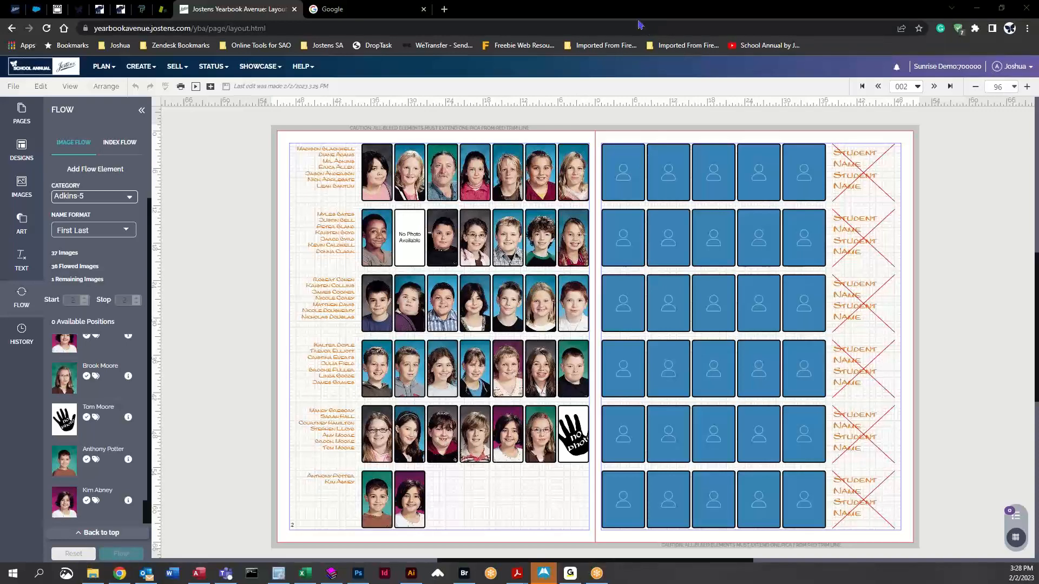
mouse_move(93, 534)
mouse_down()
mouse_move(46, 549)
mouse_move(61, 562)
mouse_move(95, 552)
mouse_move(81, 533)
mouse_up()
click(72, 554)
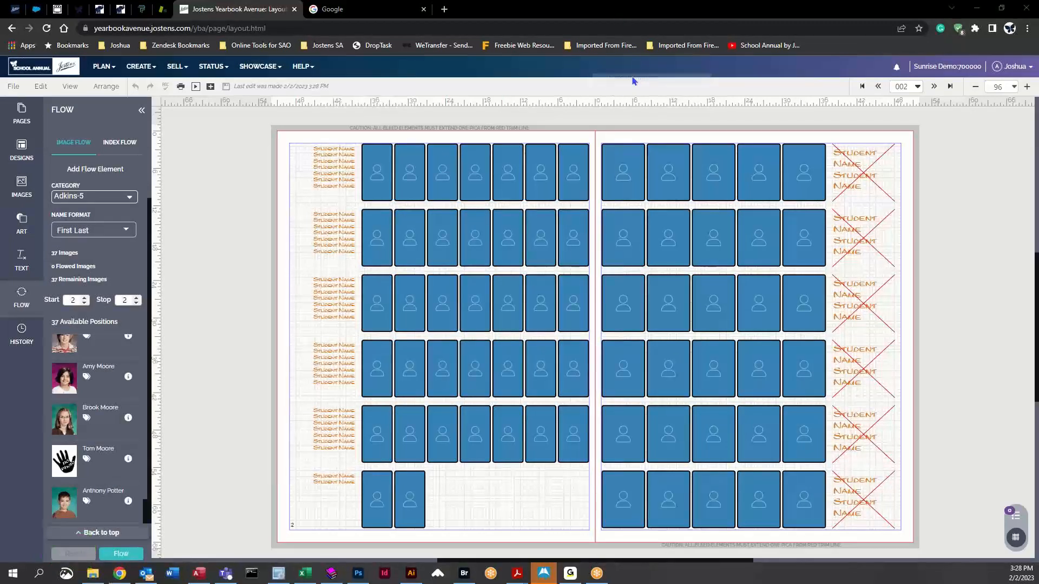
click(122, 554)
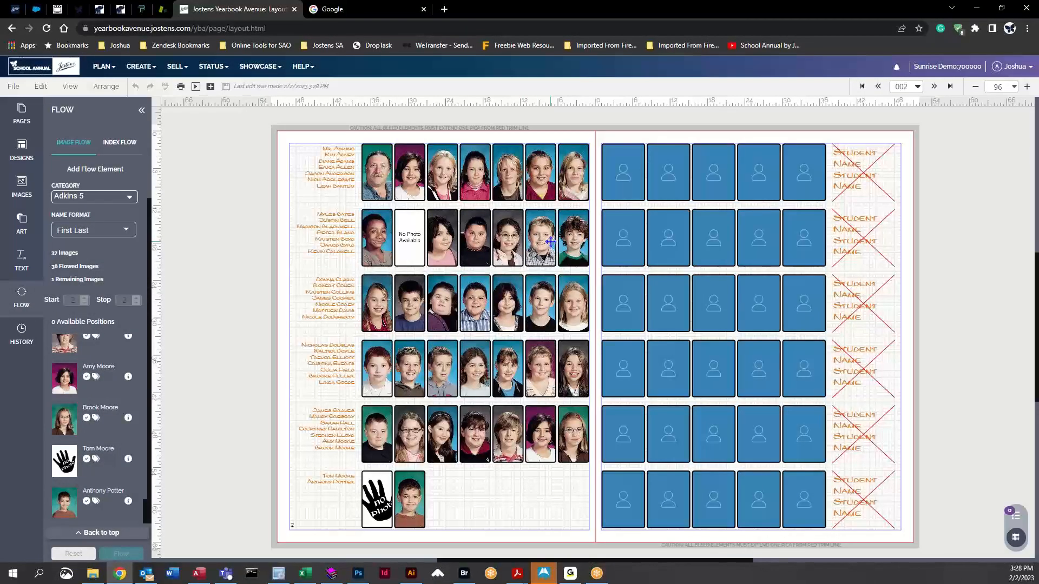
click(377, 169)
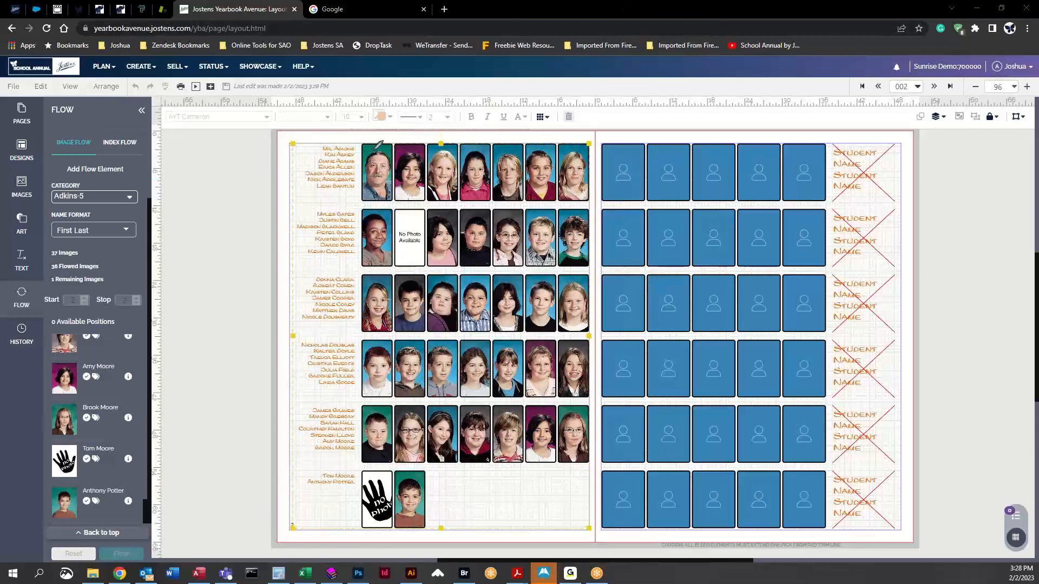
mouse_move(377, 150)
mouse_down()
mouse_move(380, 191)
mouse_move(383, 148)
mouse_move(397, 181)
mouse_move(425, 147)
mouse_up()
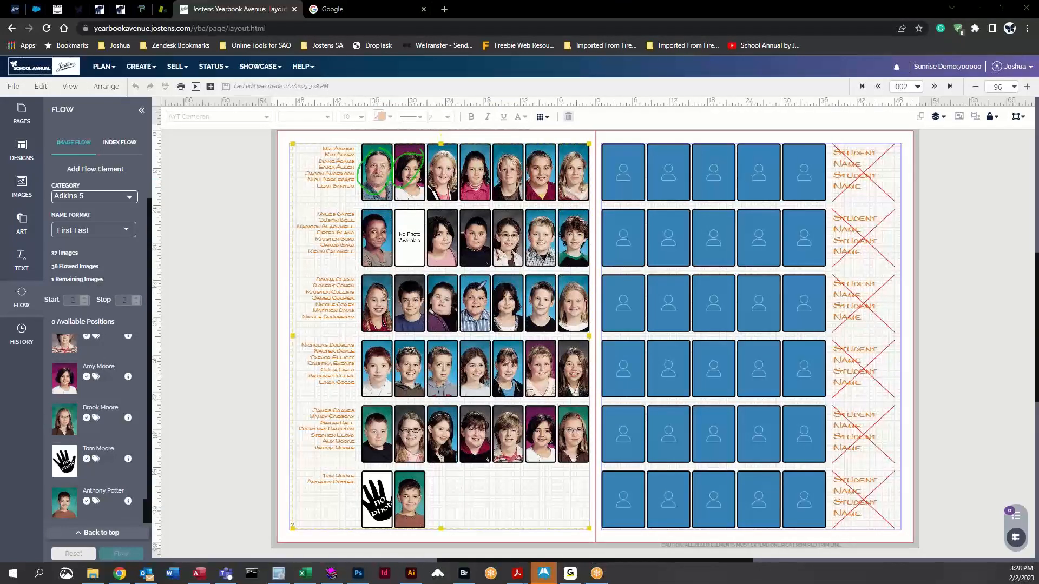
mouse_move(459, 208)
mouse_down()
mouse_move(429, 271)
mouse_move(451, 217)
mouse_up()
key(e)
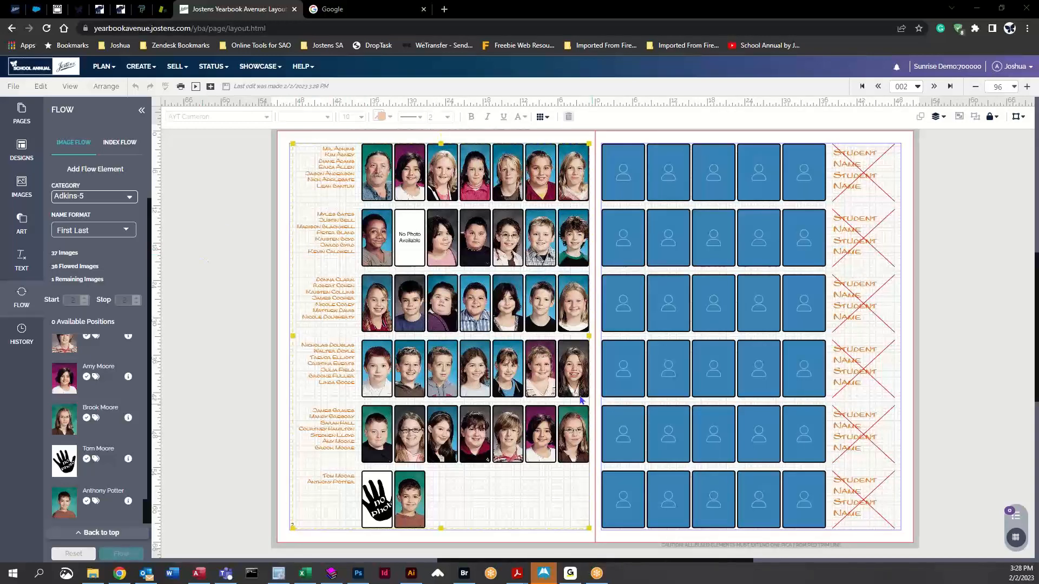
- Go to spread 004 and draw a portrait flow grid across the left page
click(933, 88)
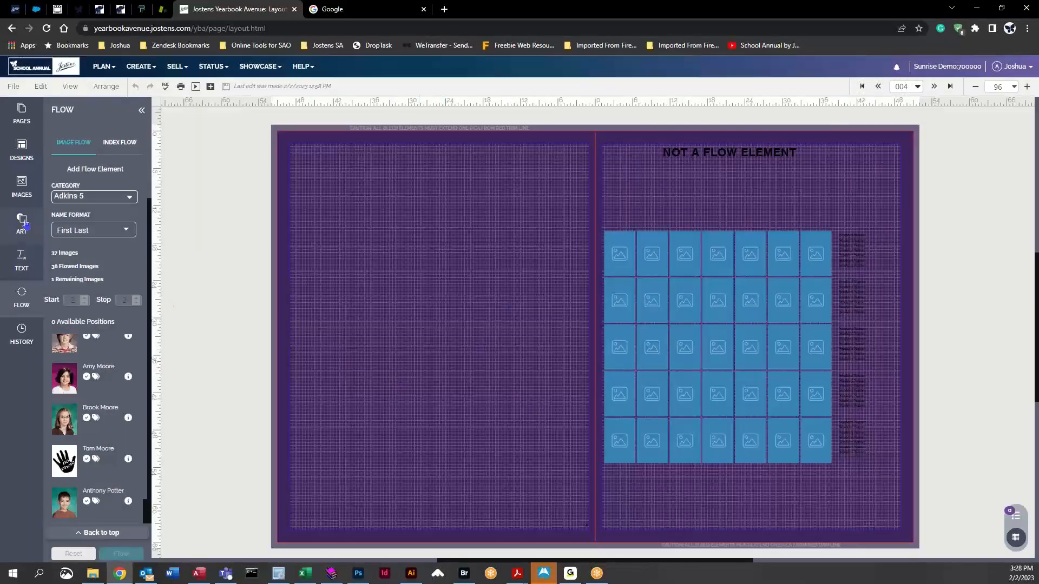
click(30, 311)
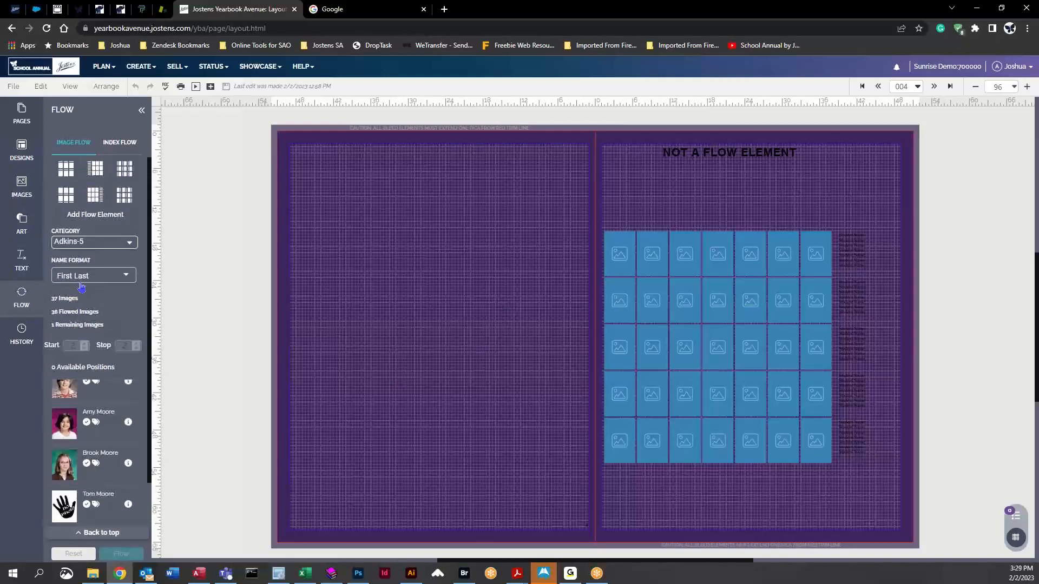
drag(95, 169, 485, 300)
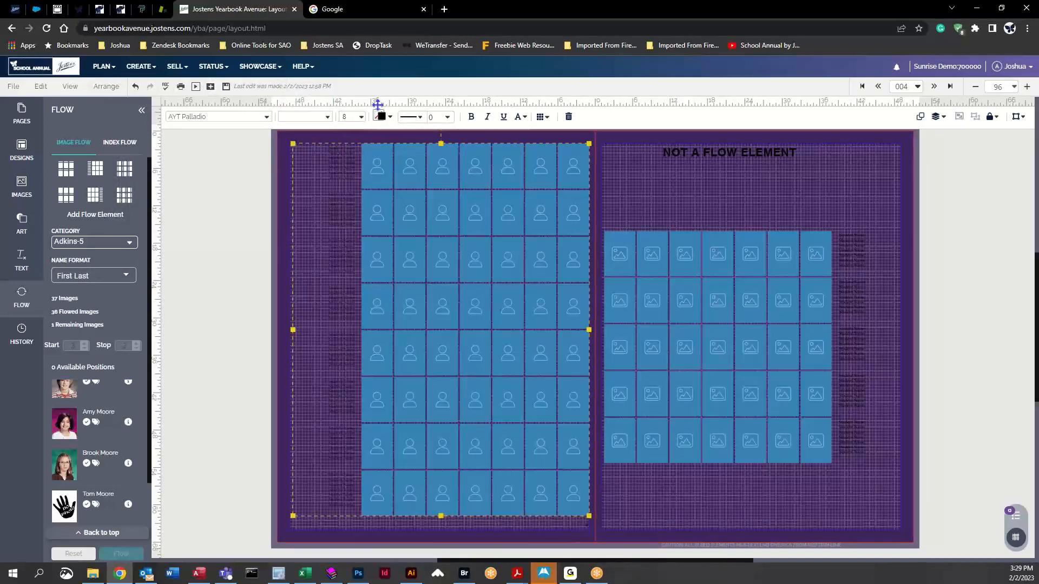
click(288, 240)
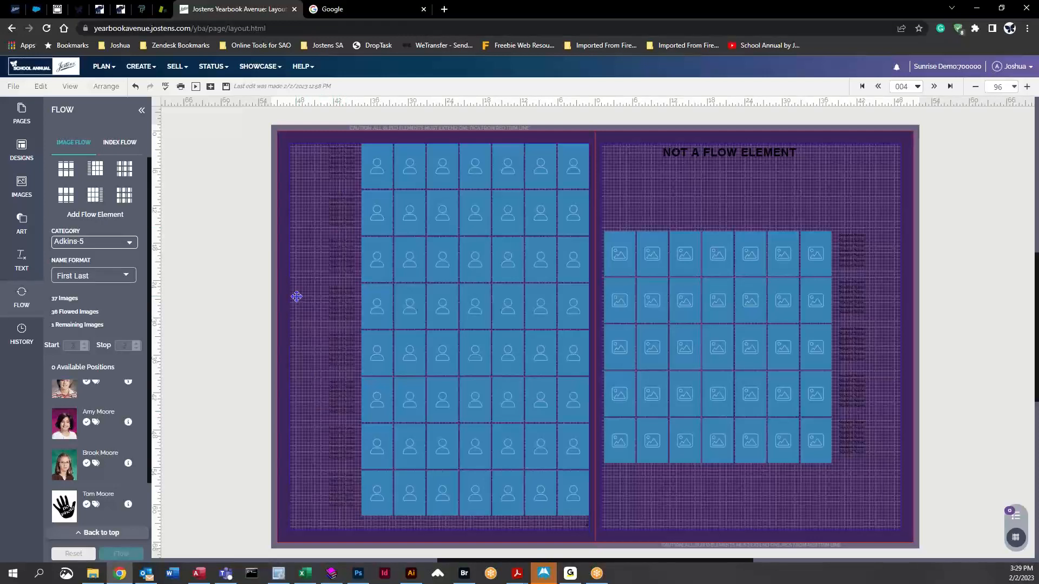
- Select the left-page portrait grid and reduce its rows in Flow Options
click(440, 257)
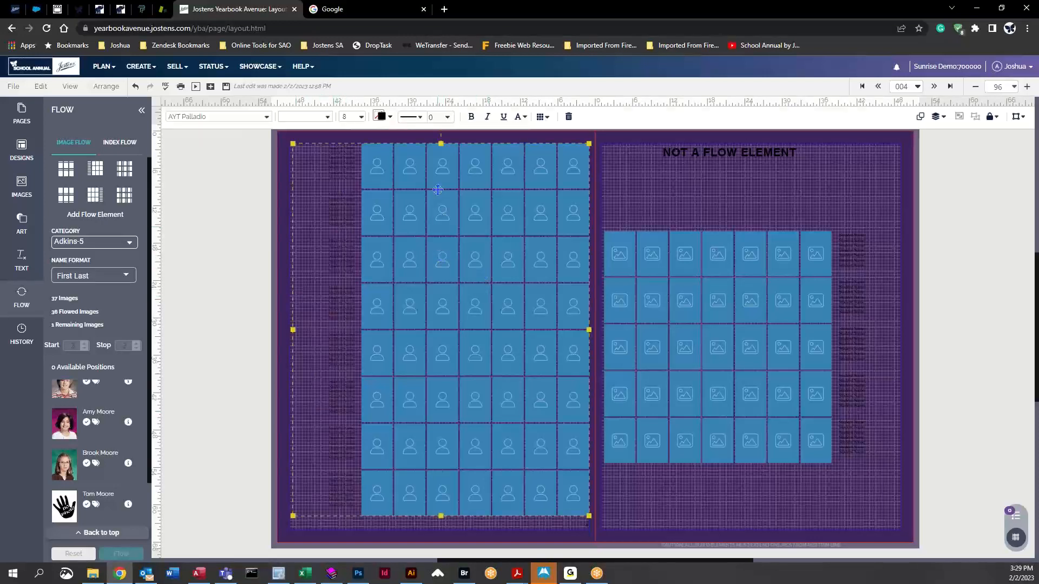
click(542, 117)
click(595, 209)
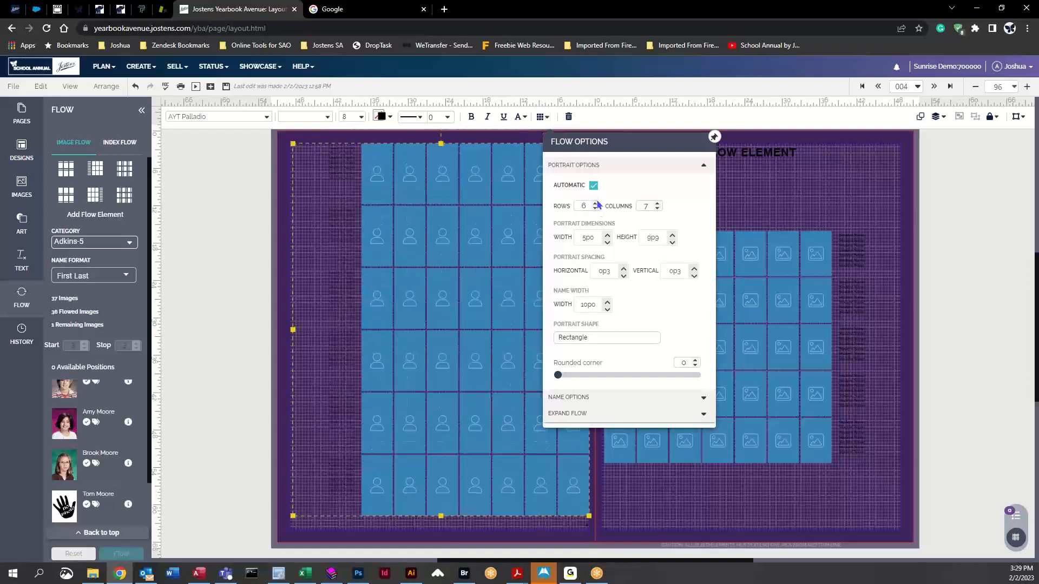
- Turn off automatic sizing, make the grid 6 rows of 7, and move it lower
click(595, 203)
click(593, 186)
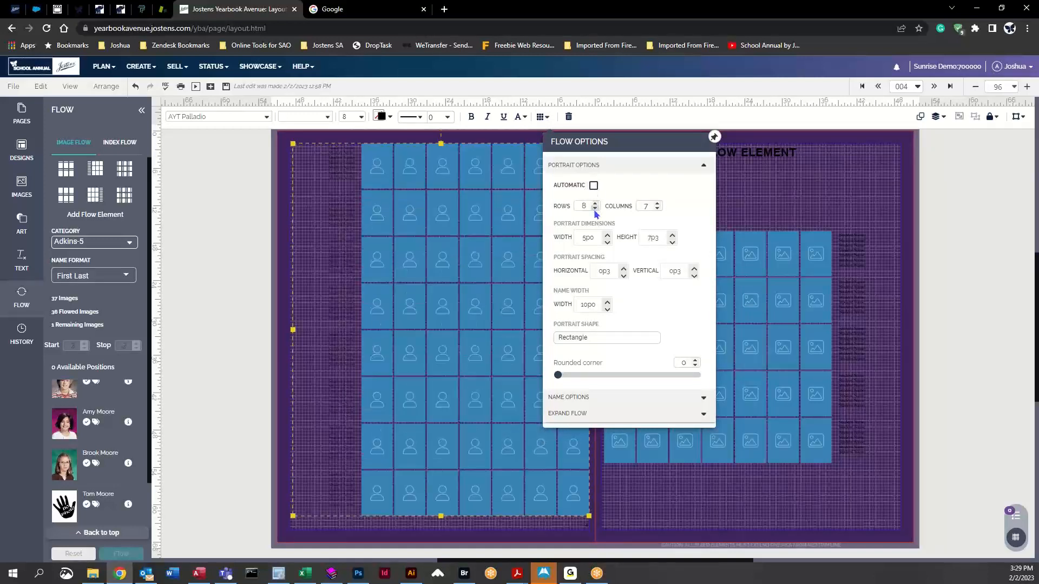
click(595, 209)
click(595, 209)
drag(470, 164, 469, 271)
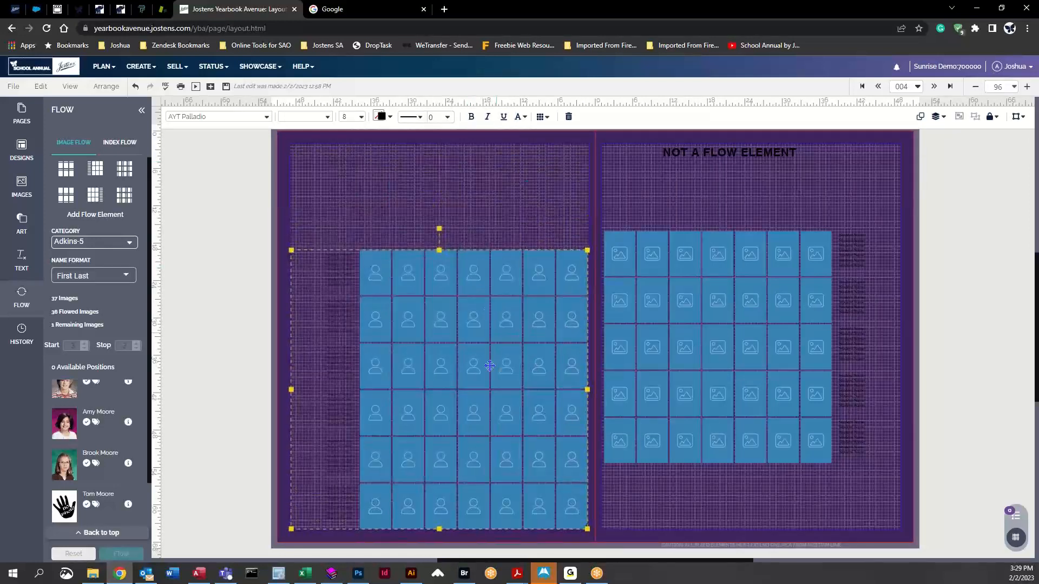
click(494, 213)
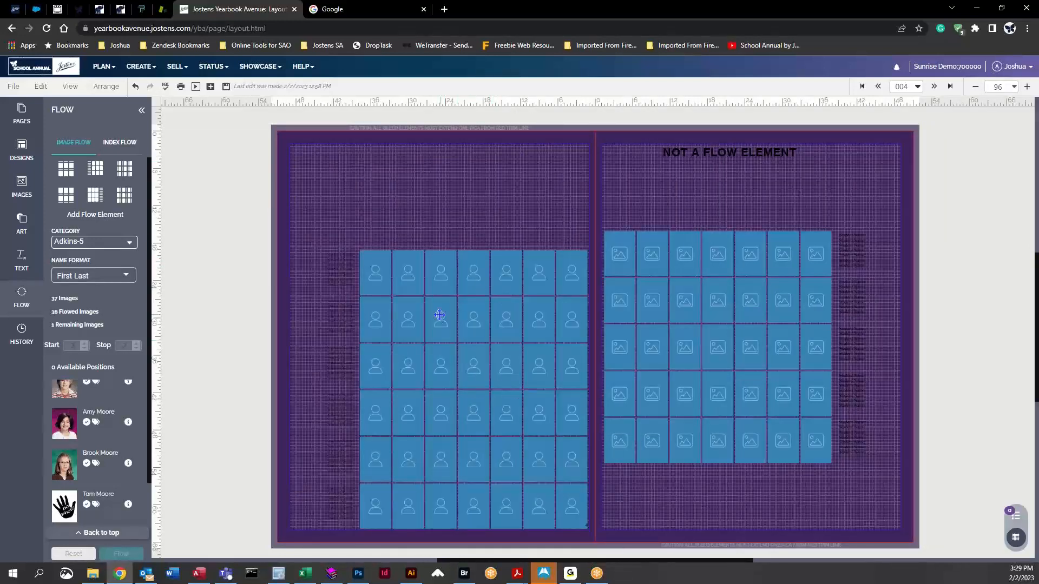
click(423, 325)
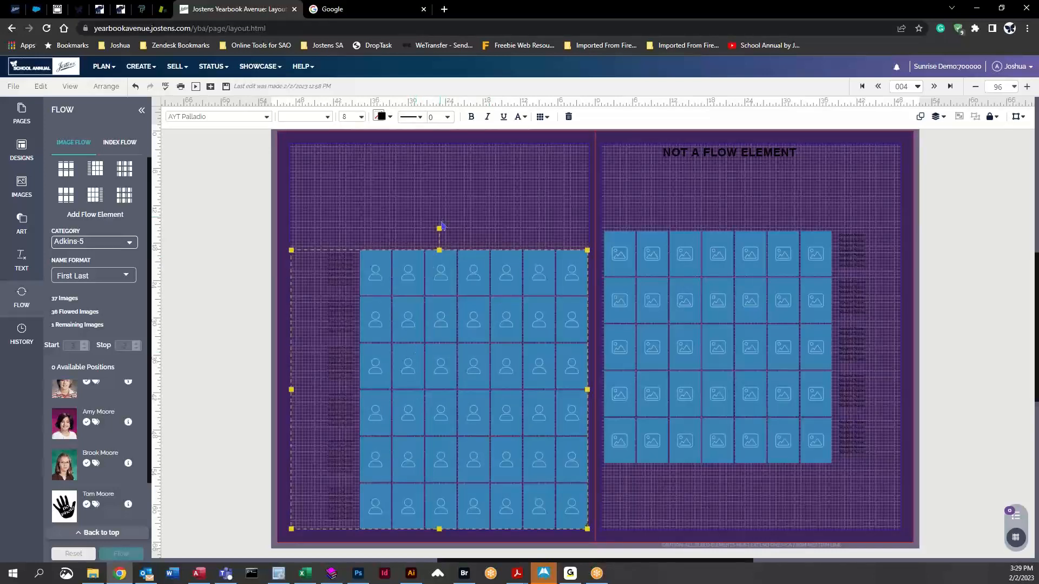
click(482, 194)
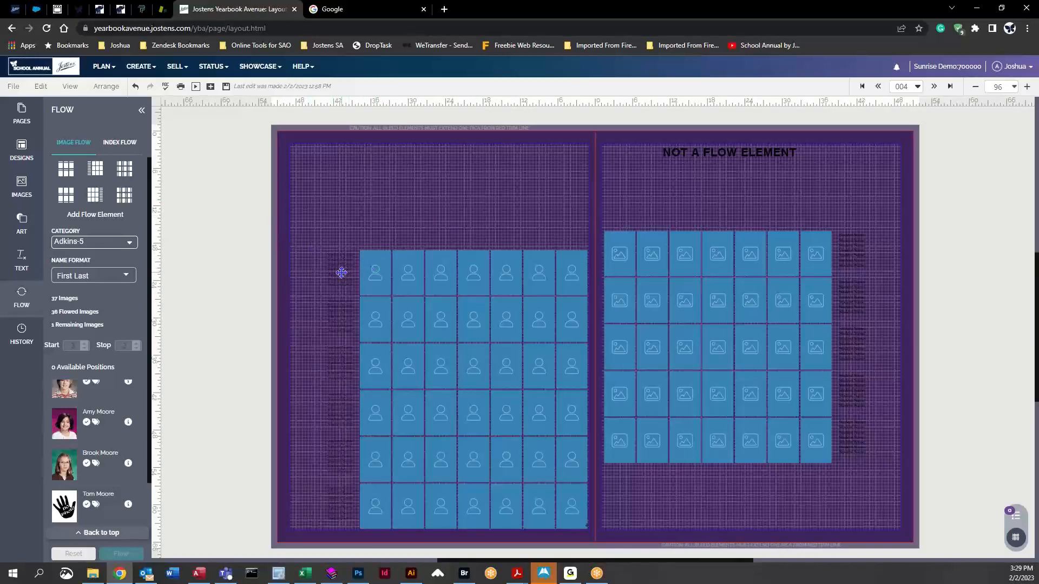
click(379, 262)
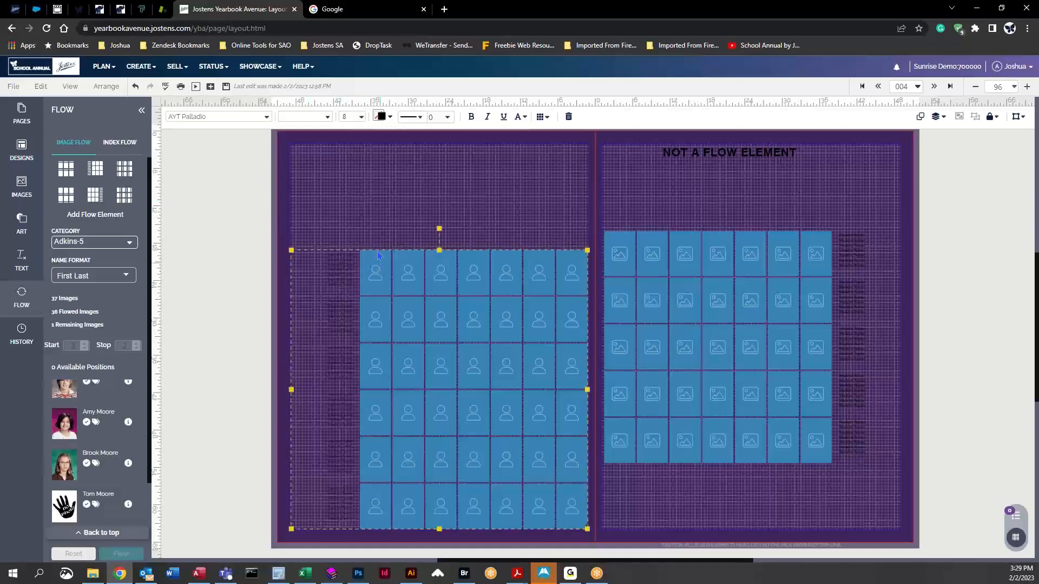
click(380, 117)
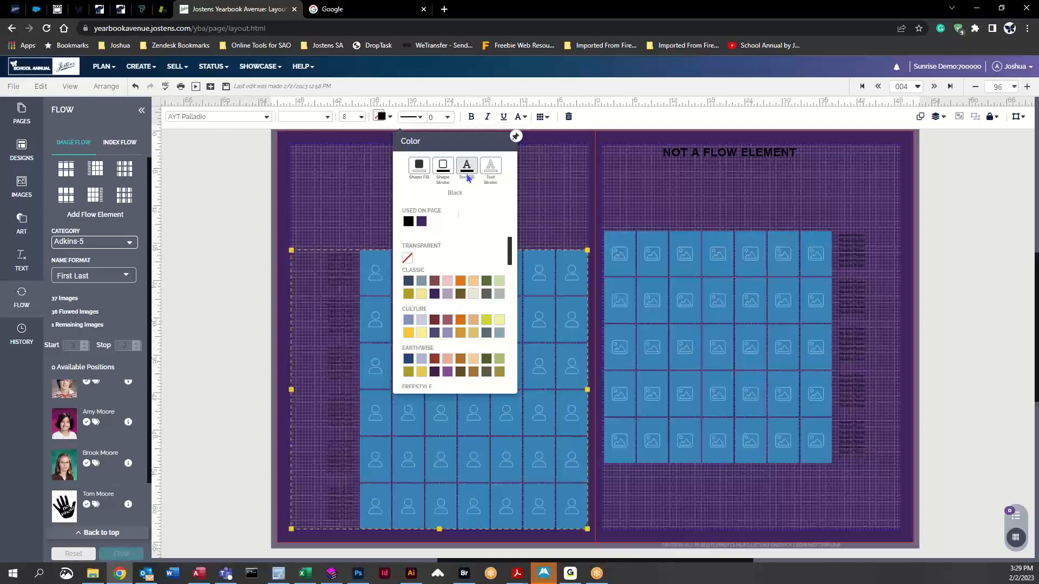
- Colour the student names CS Linen and keep the grid's shape fill Transparent
click(422, 281)
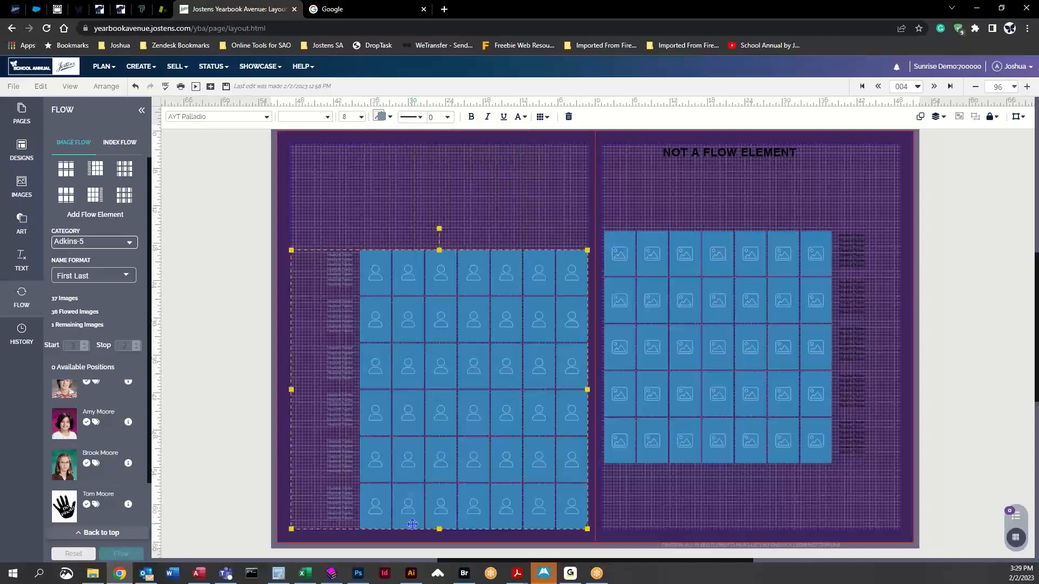
click(390, 117)
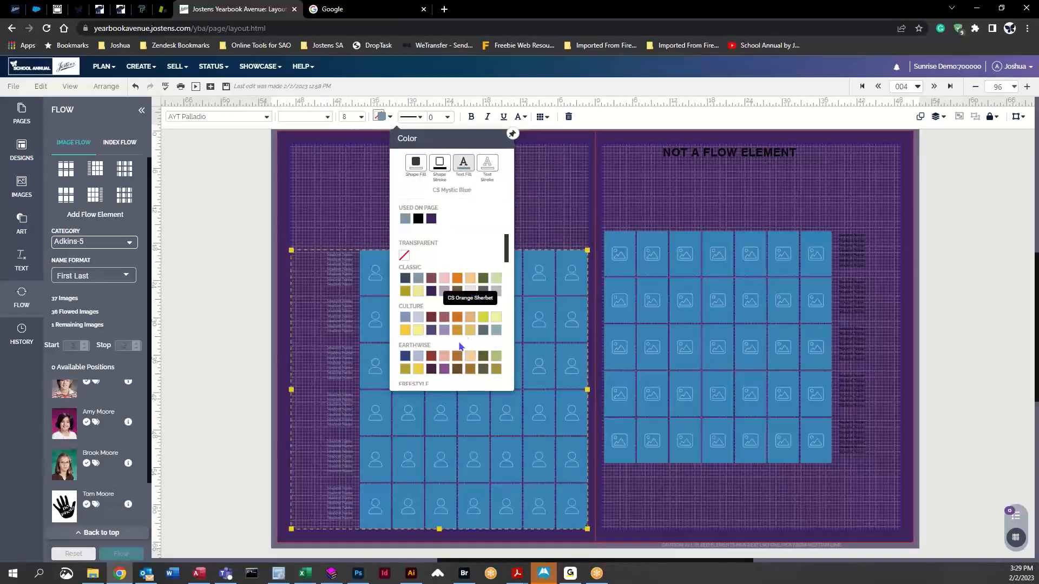
click(470, 295)
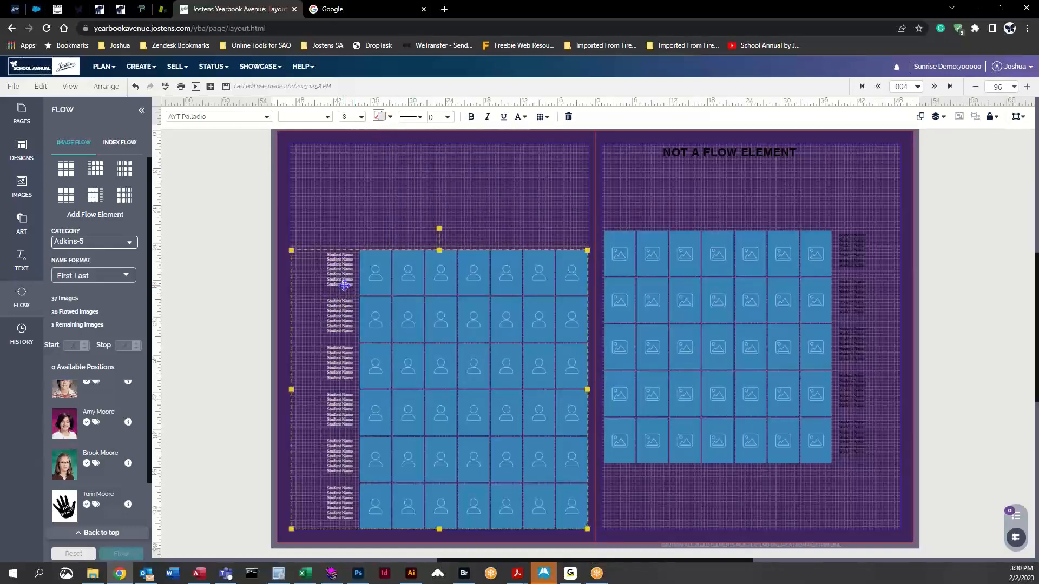
click(381, 116)
click(421, 174)
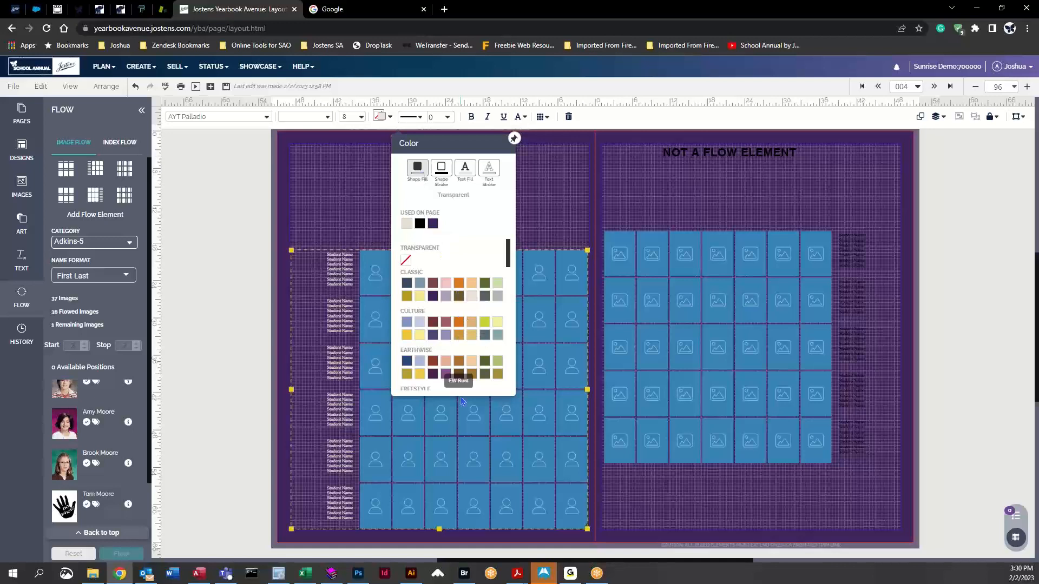
click(474, 362)
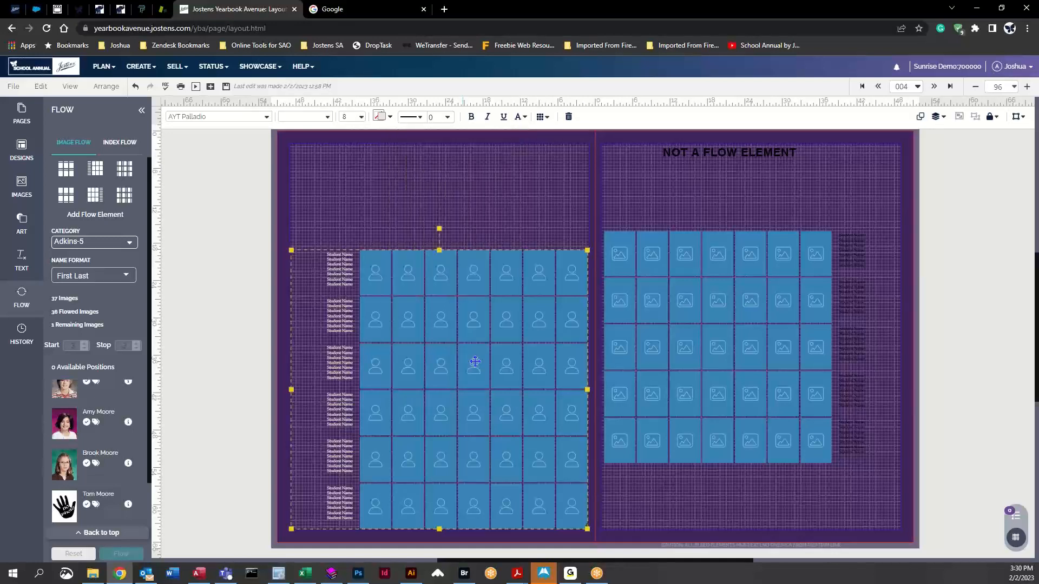
click(381, 116)
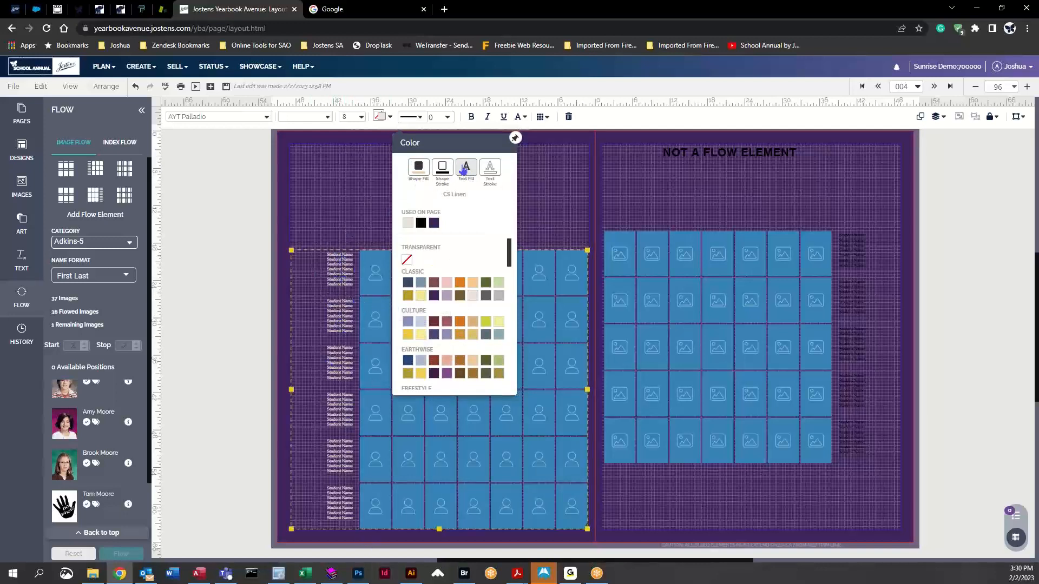
click(336, 141)
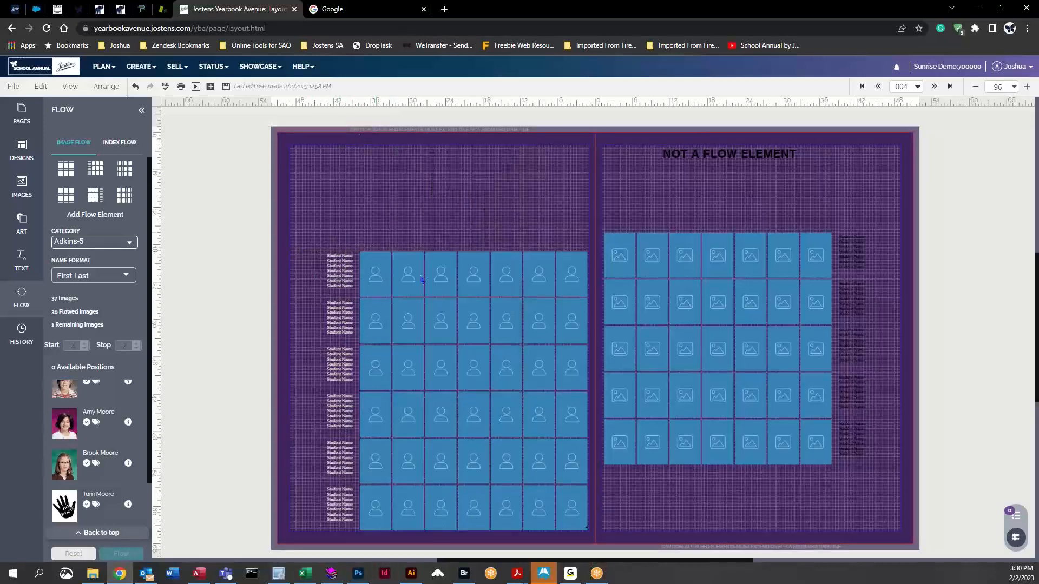
- Zoom to 200% and inspect the four photo frames on the right page
mouse_move(464, 573)
click(1013, 88)
click(973, 182)
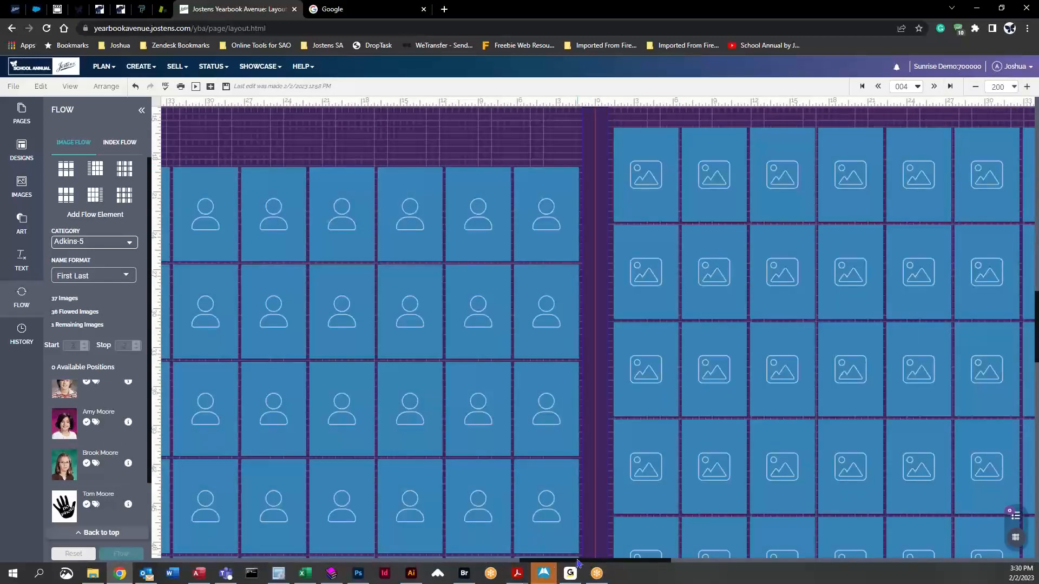
scroll(577, 564, right, 2)
scroll(577, 564, up, 2)
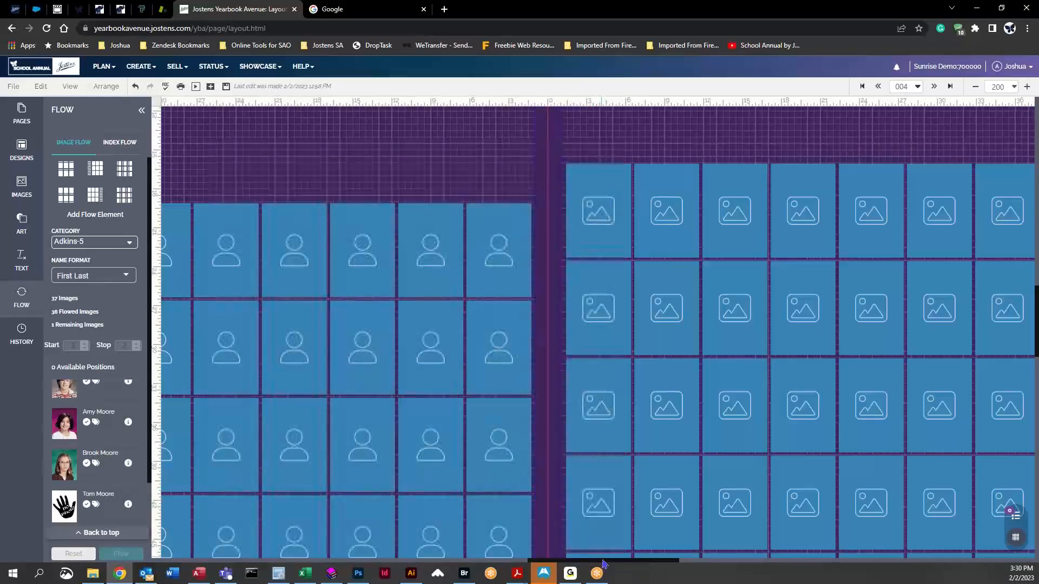
scroll(604, 565, right, 3)
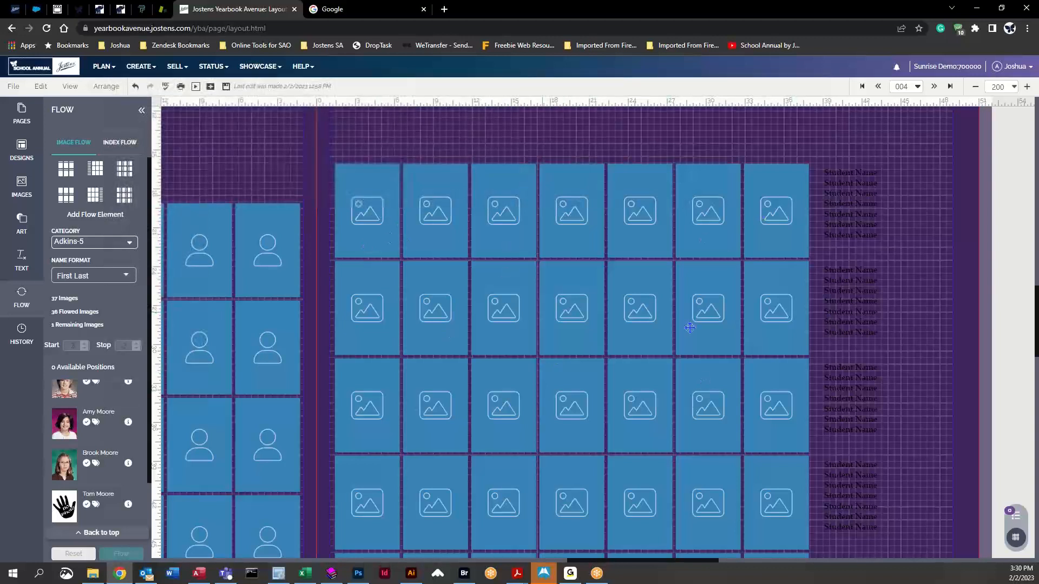
click(372, 211)
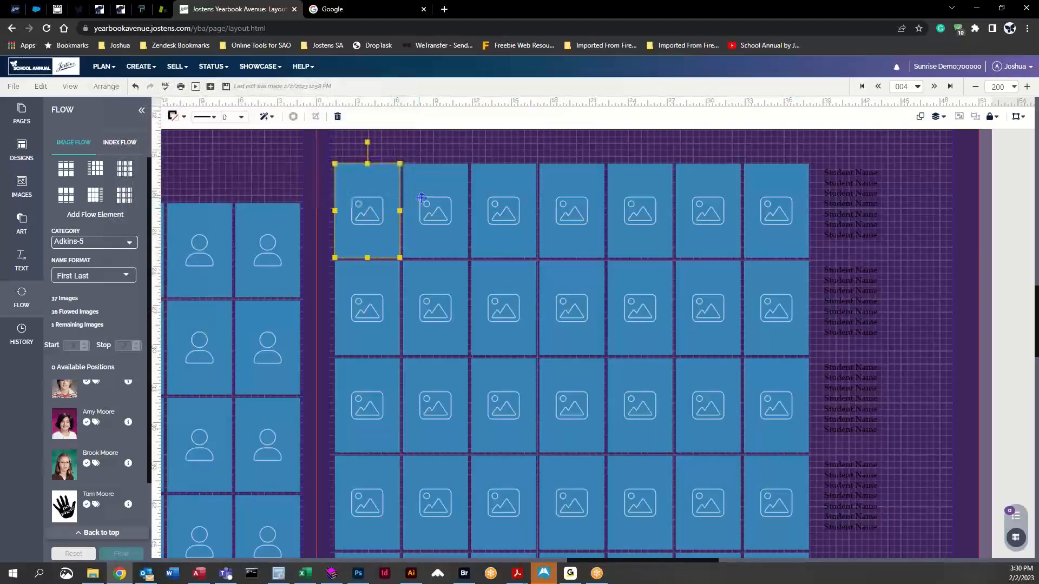
click(426, 202)
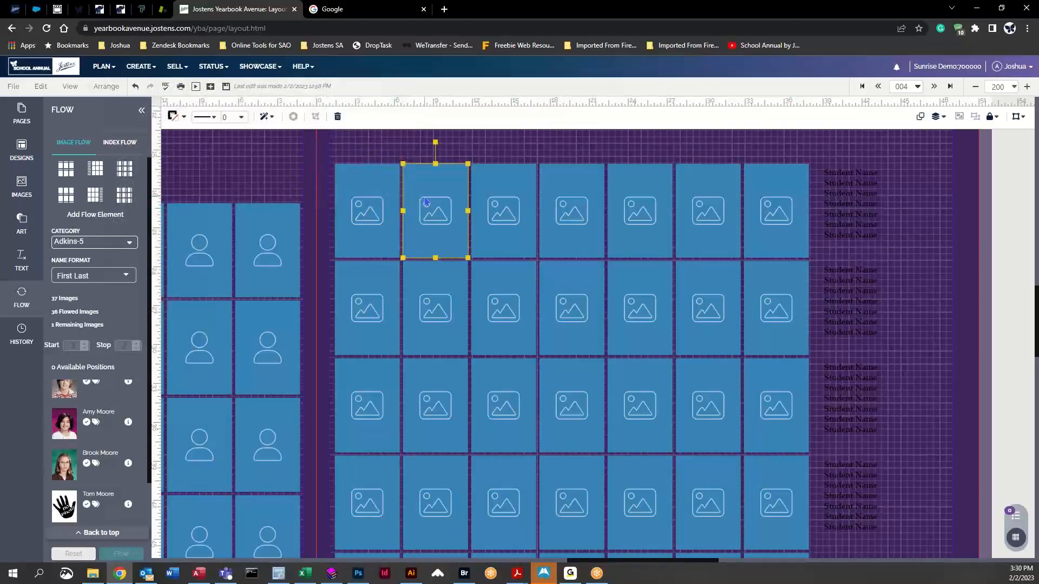
click(513, 201)
click(577, 195)
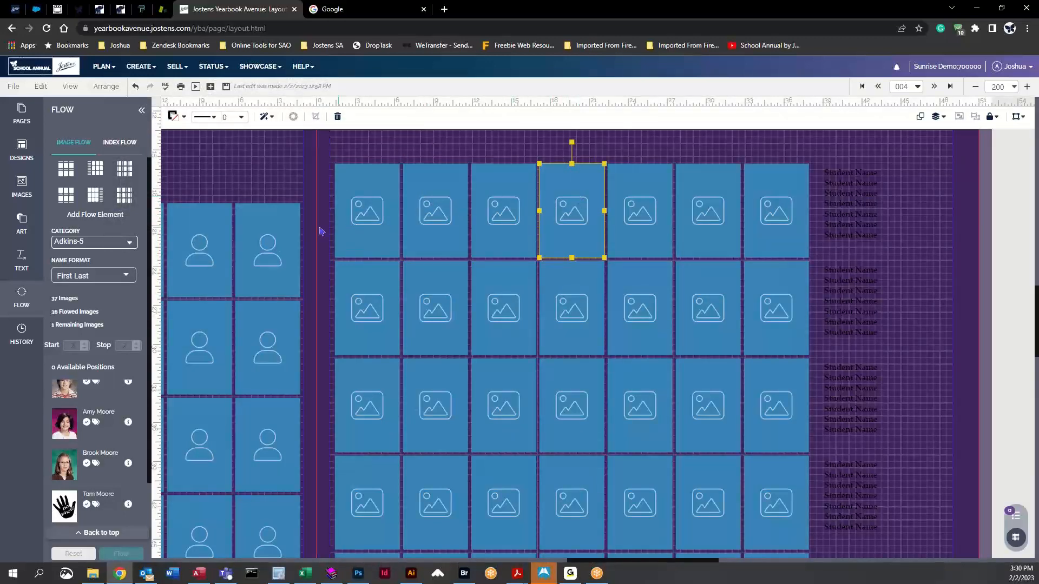
drag(586, 564, 554, 564)
- Check the left-page portrait grid, fit the spread to 96%, and move to the next spread
click(341, 477)
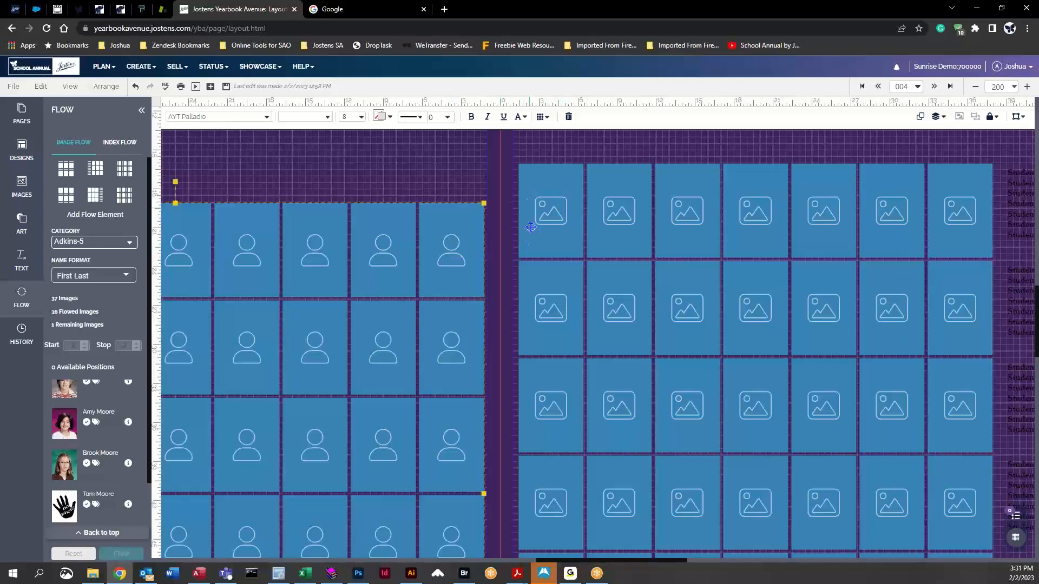
click(558, 206)
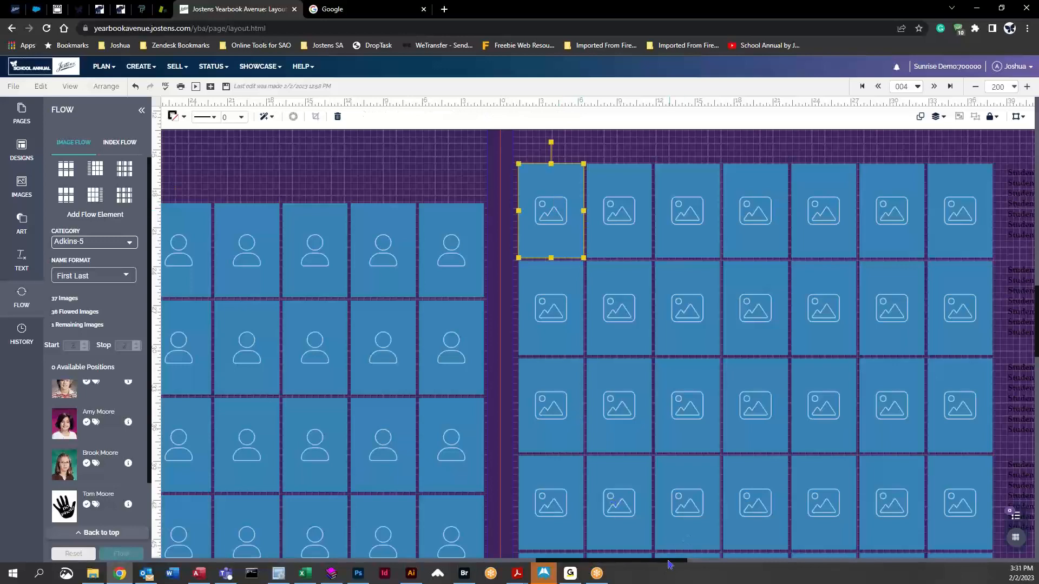
drag(670, 564, 700, 564)
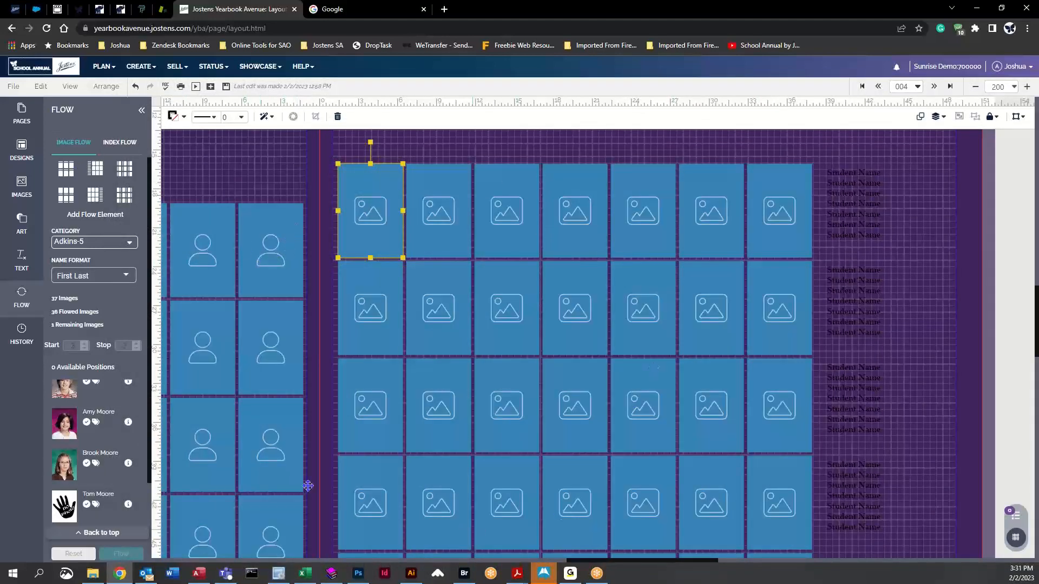
click(1013, 86)
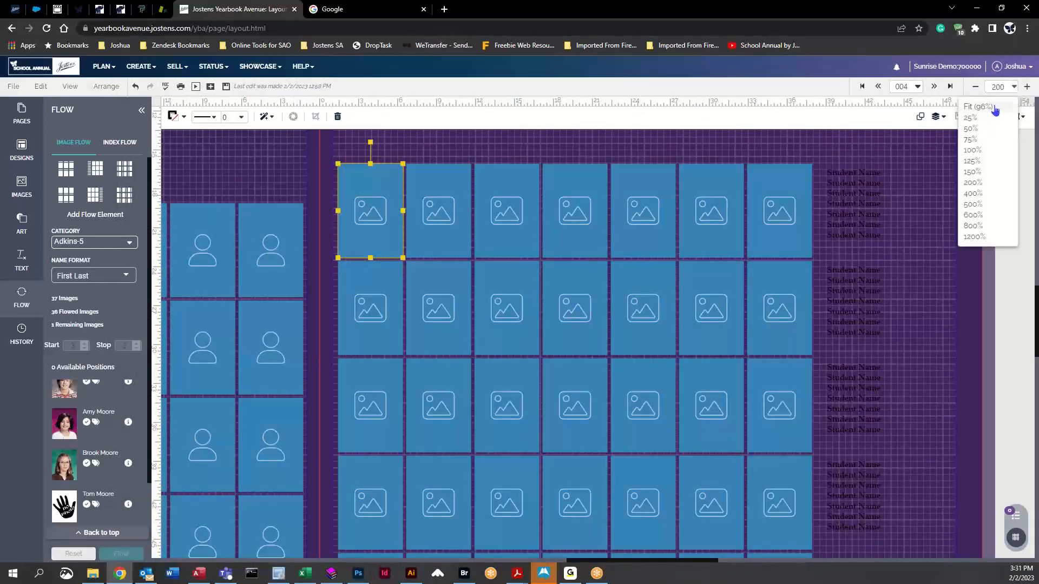
click(995, 109)
scroll(560, 373, down, 1)
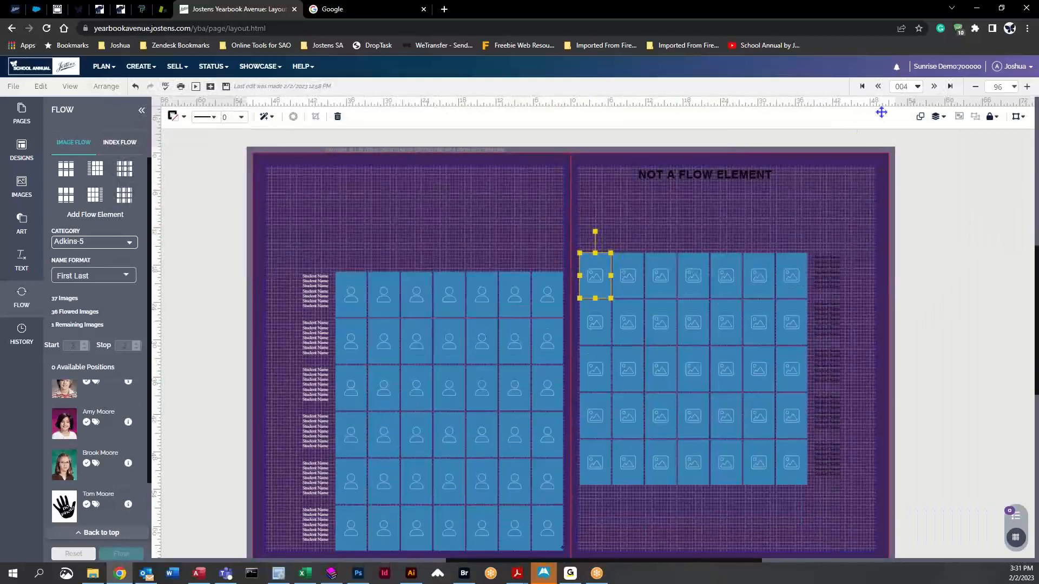
click(934, 87)
- Save spread 004's changes and set spread 006's flow category to Staff
click(478, 337)
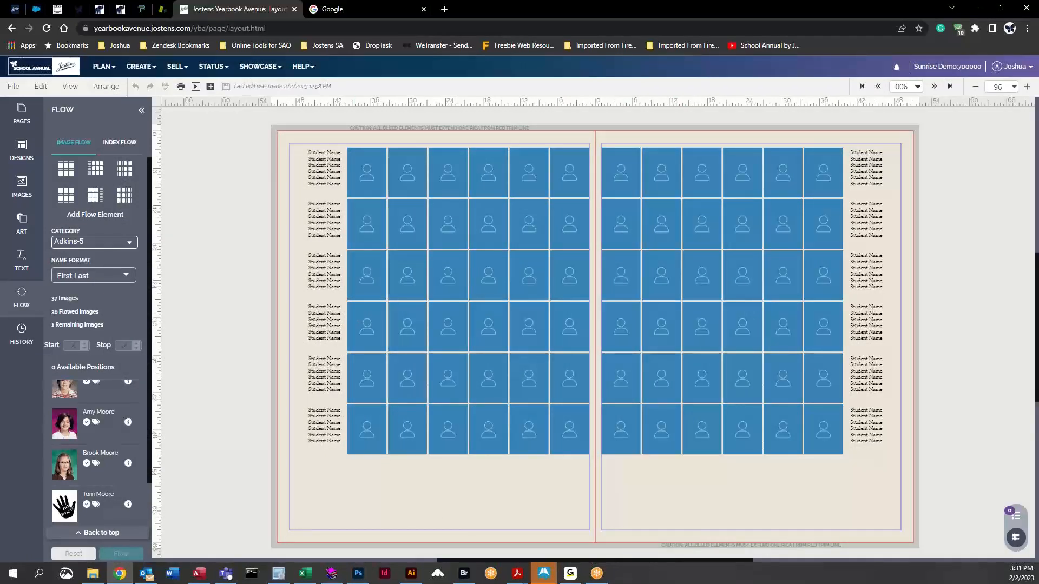
click(106, 243)
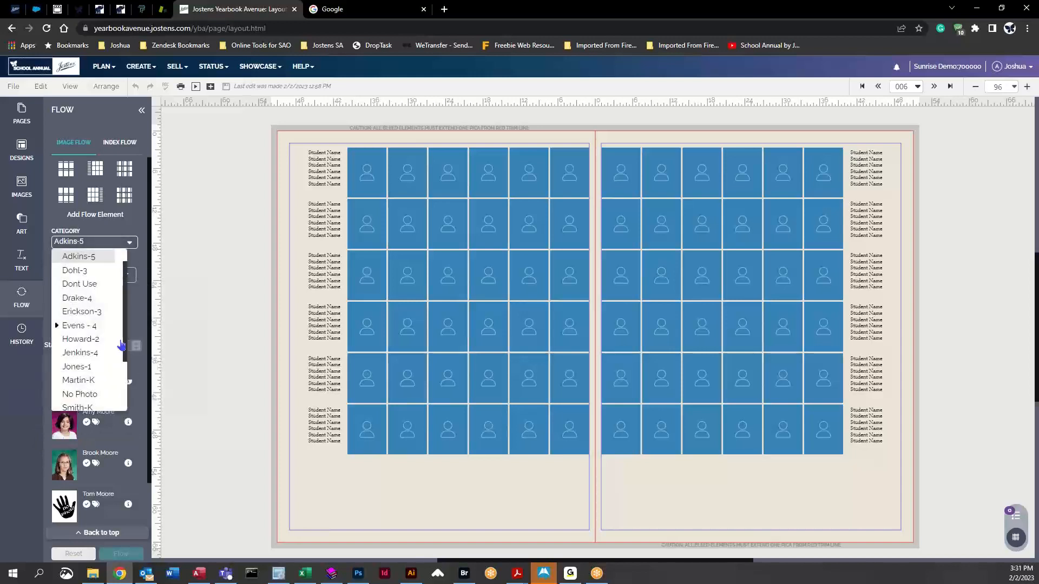
scroll(121, 346, down, 3)
click(76, 353)
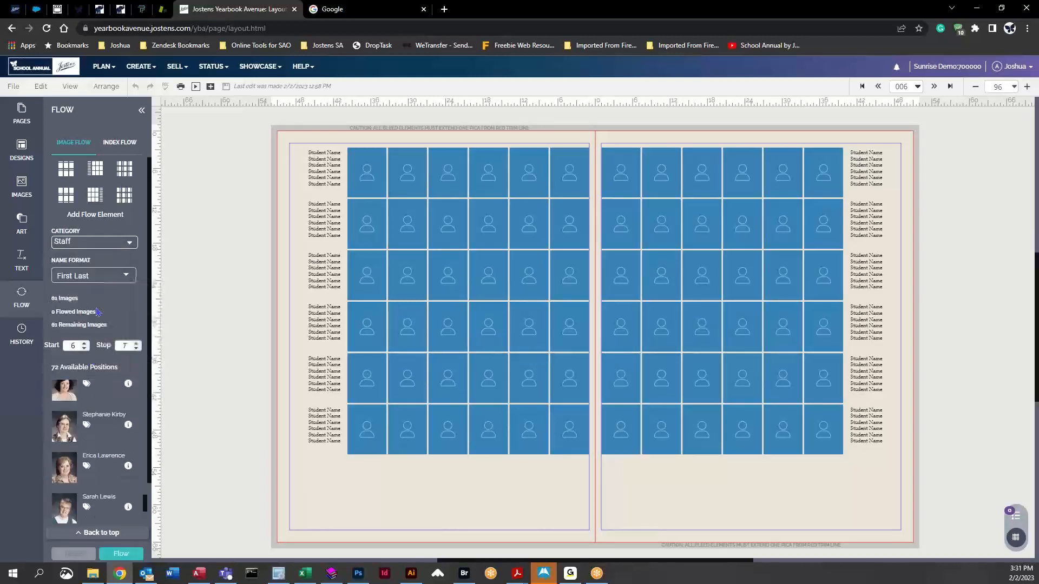
scroll(108, 432, up, 5)
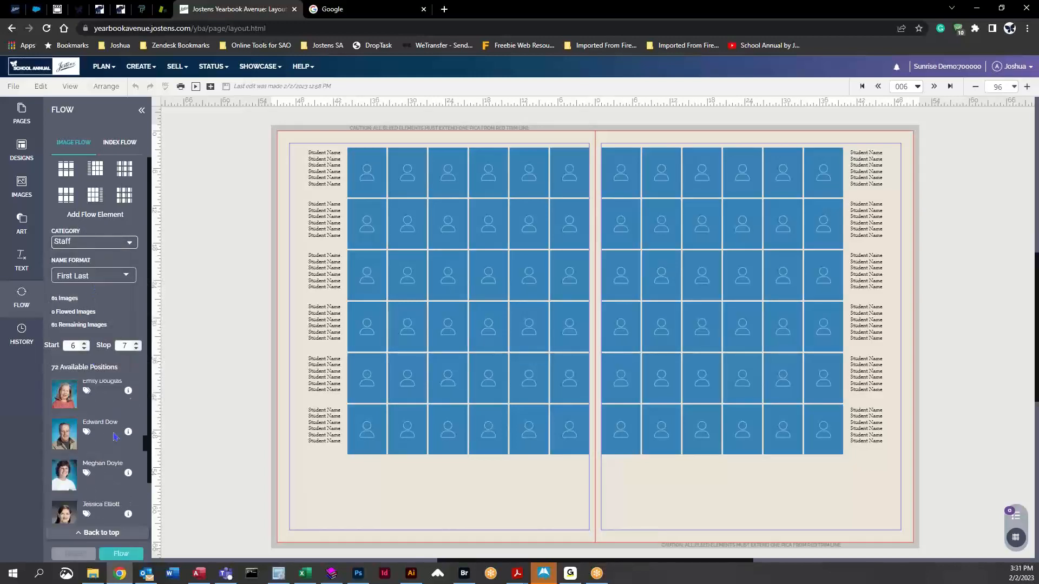
scroll(114, 436, up, 5)
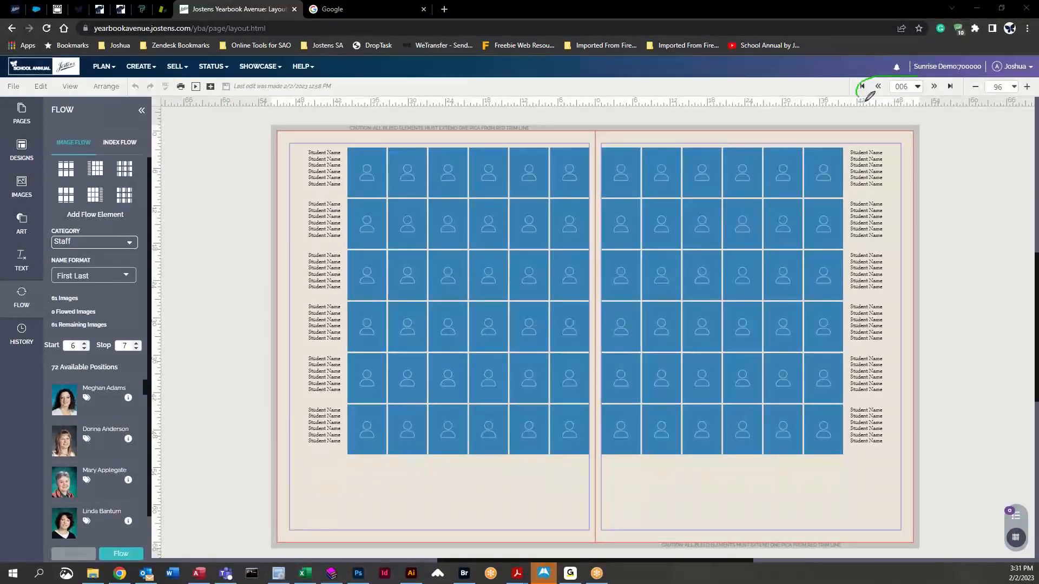
mouse_move(861, 81)
mouse_down()
mouse_move(925, 103)
mouse_move(936, 81)
mouse_move(895, 75)
mouse_up()
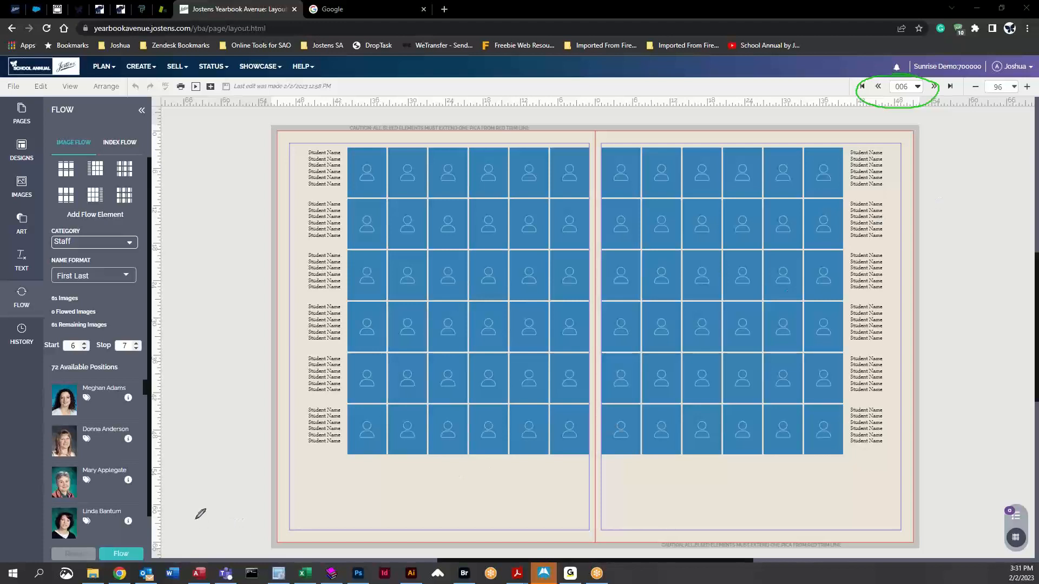
mouse_move(78, 336)
mouse_down()
mouse_move(42, 344)
mouse_move(87, 356)
mouse_move(89, 335)
mouse_move(73, 331)
mouse_move(131, 330)
mouse_move(98, 336)
mouse_move(98, 352)
mouse_move(131, 360)
mouse_move(151, 337)
mouse_up()
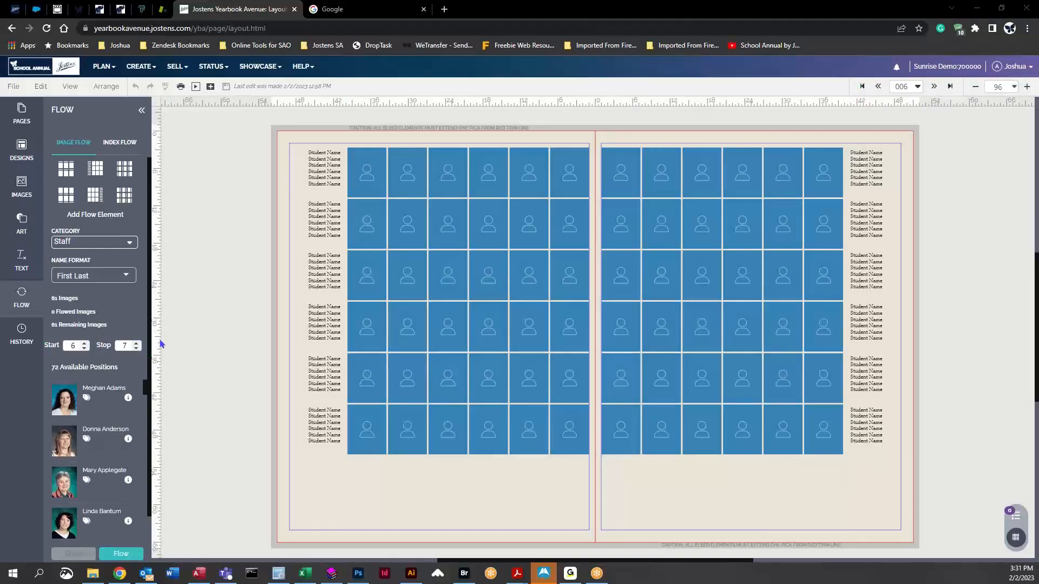
click(126, 557)
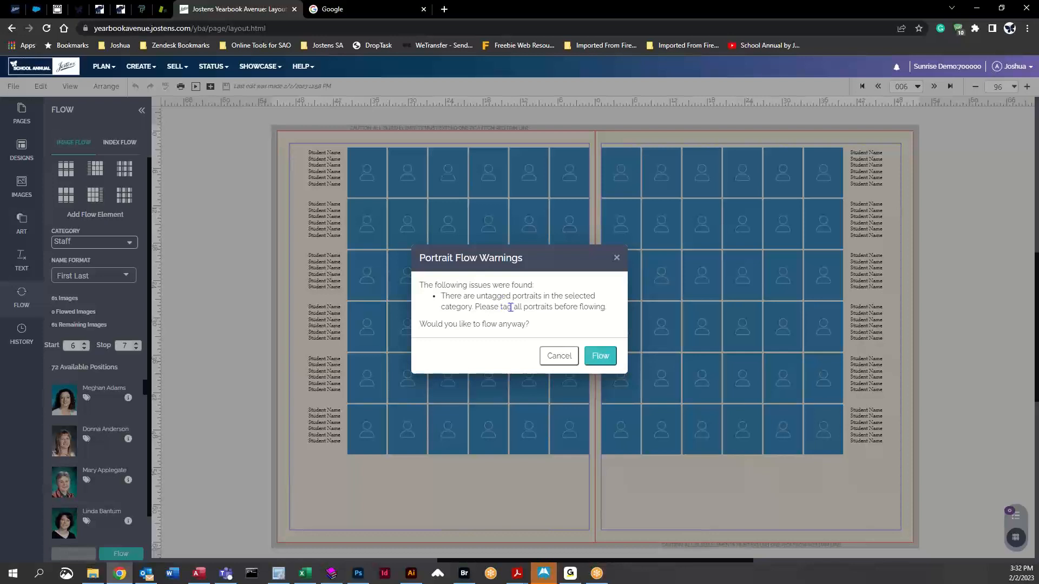
click(560, 356)
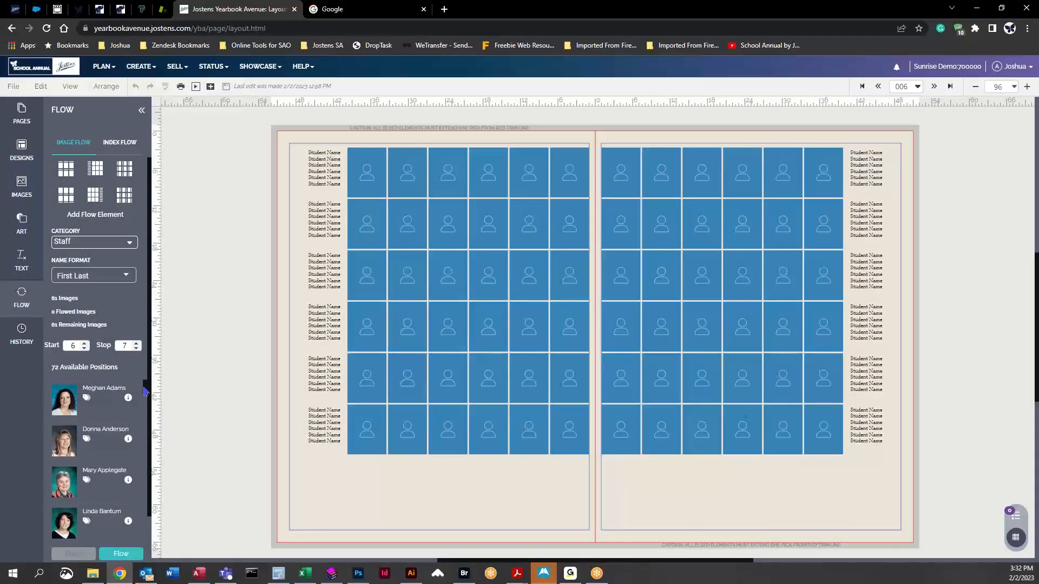
scroll(146, 396, down, 1)
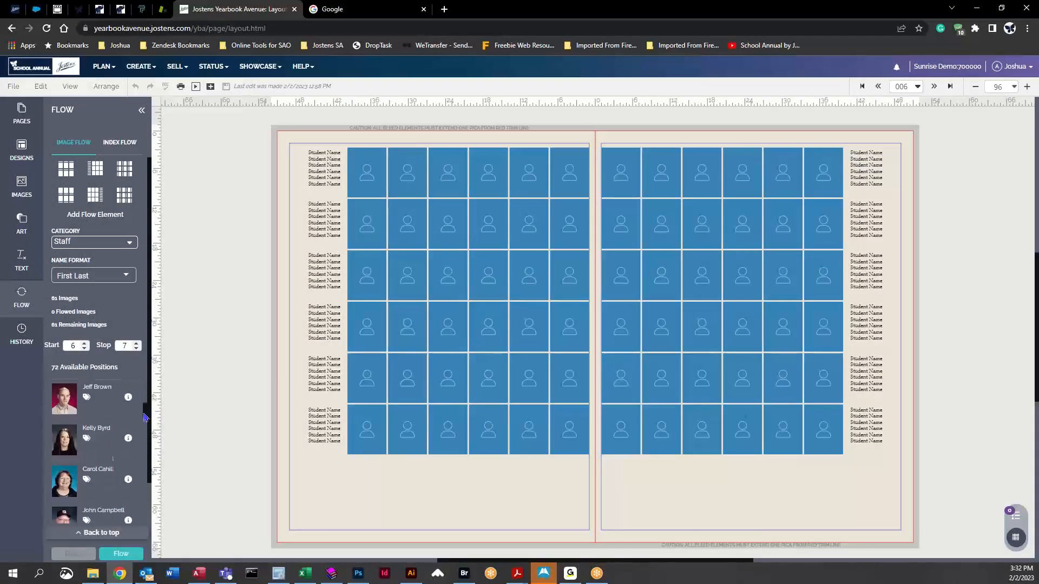
drag(144, 425, 142, 433)
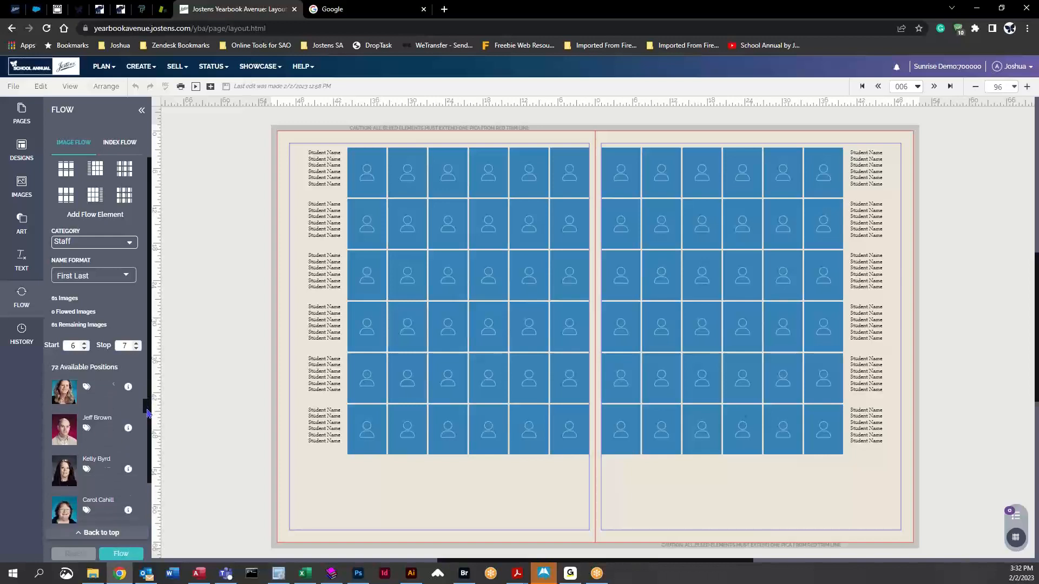
drag(147, 413, 147, 419)
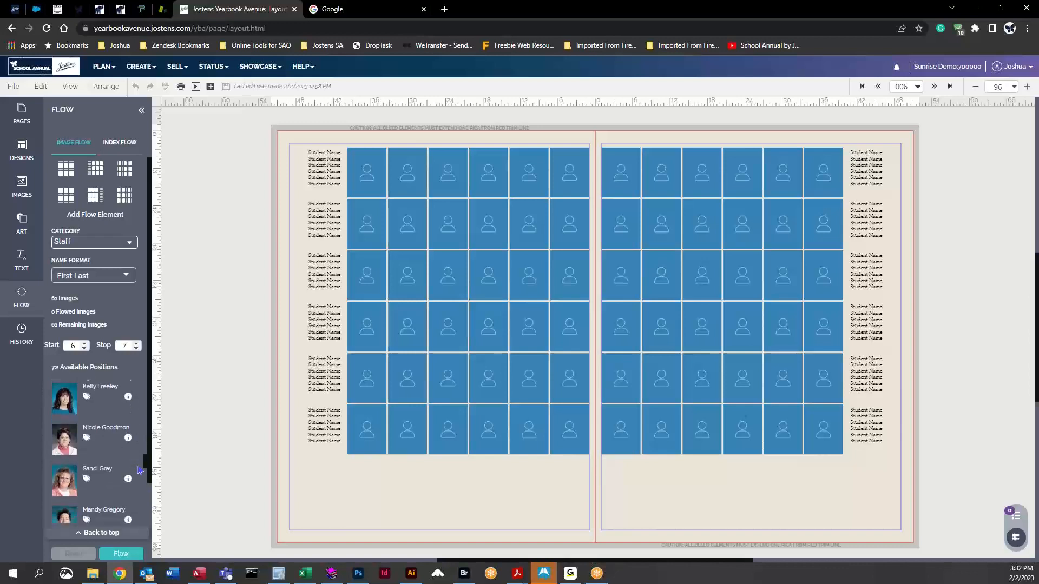
drag(139, 475, 140, 481)
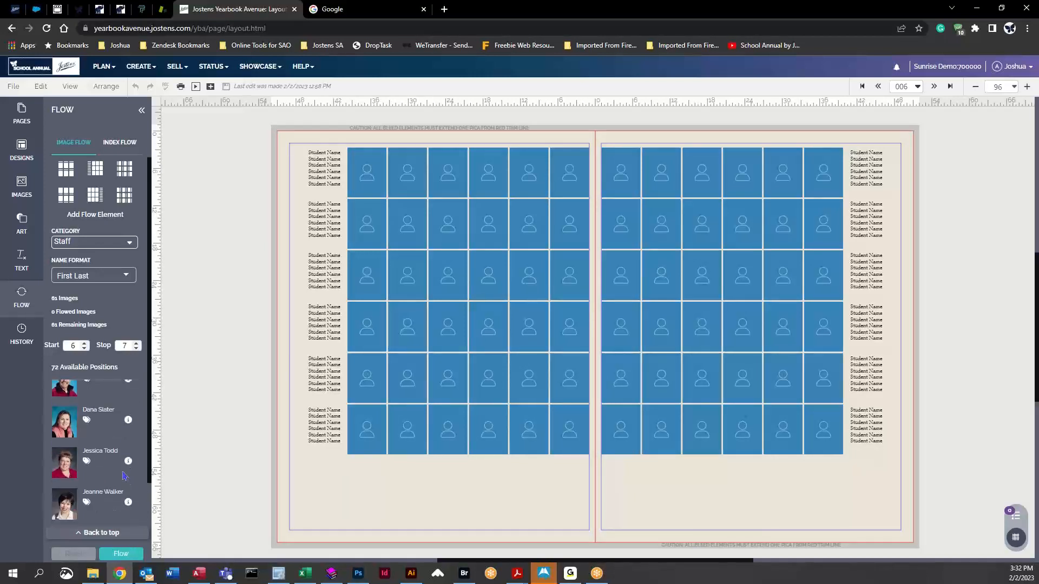
scroll(124, 478, down, 2)
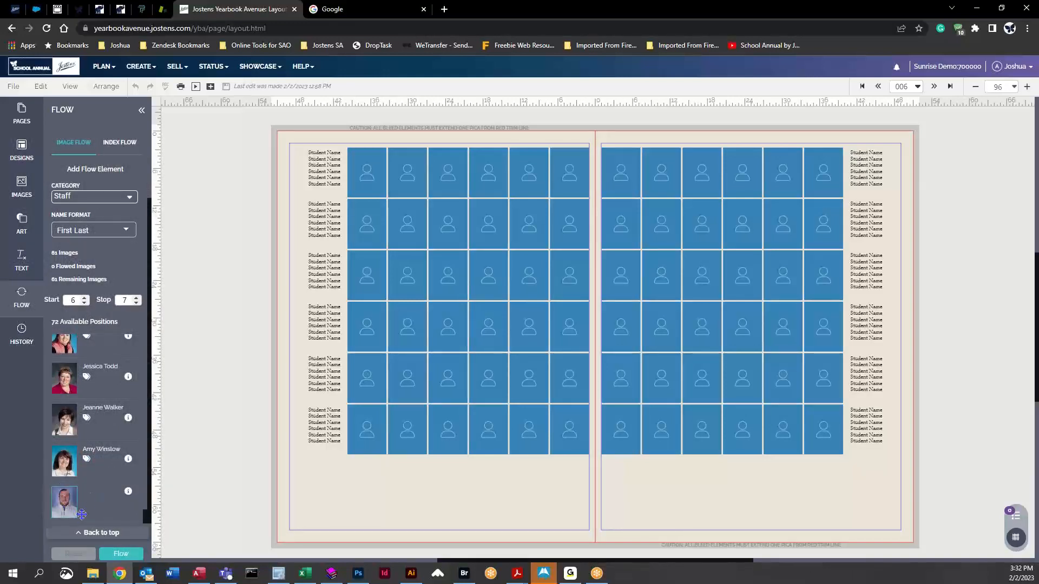
- Replace the last portrait's Unknown tag with a new person, entering their first and last name
mouse_move(131, 494)
click(131, 495)
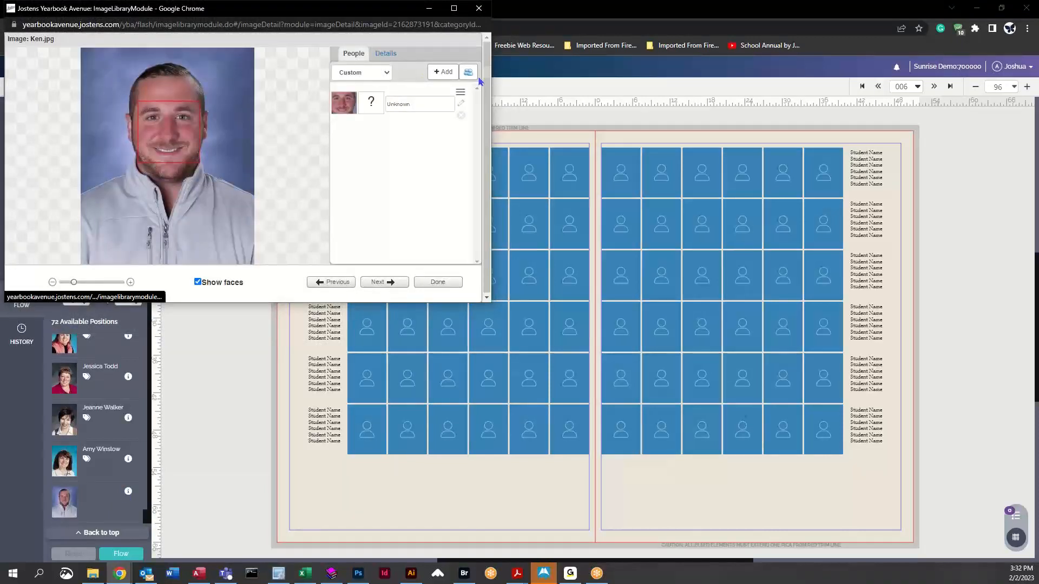
click(442, 72)
click(139, 97)
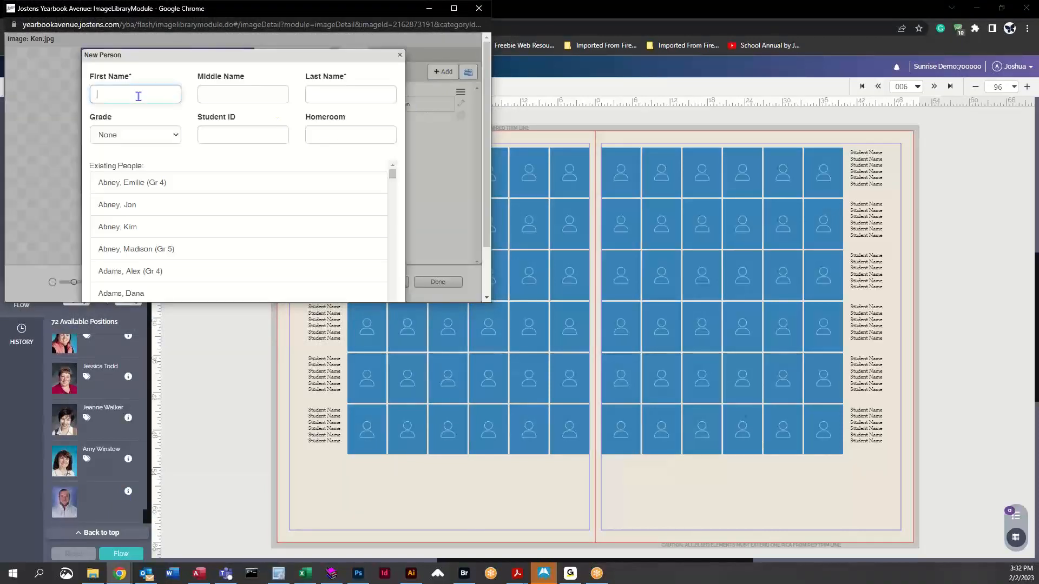
text(Ken)
key(Tab)
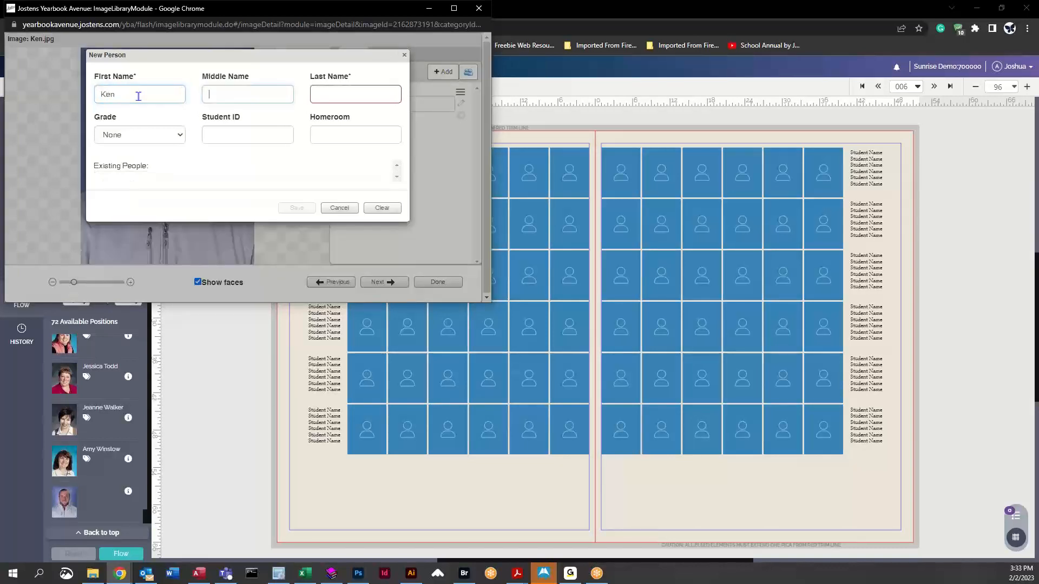
key(Tab)
text(Mo)
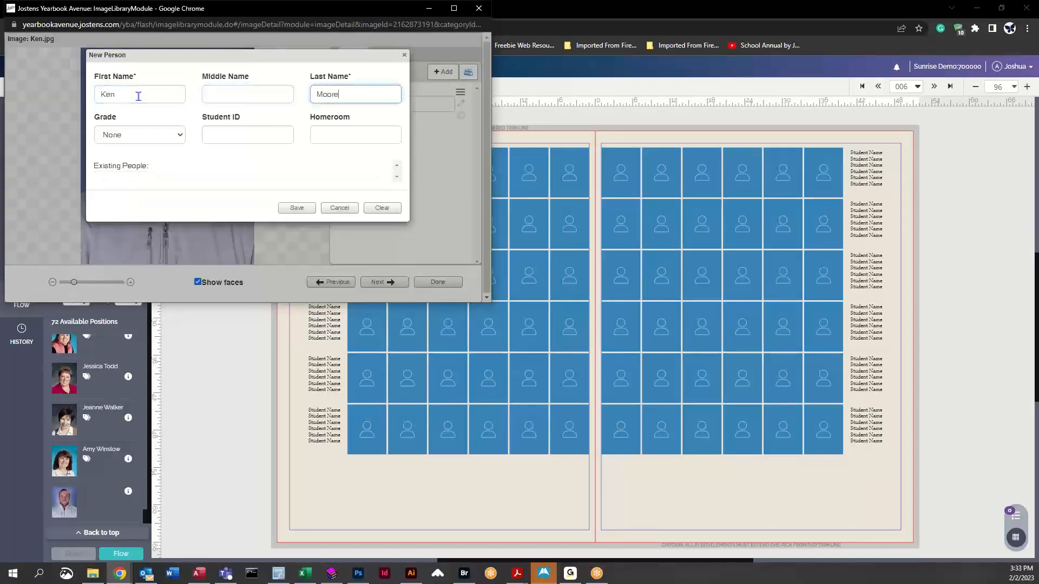
click(295, 208)
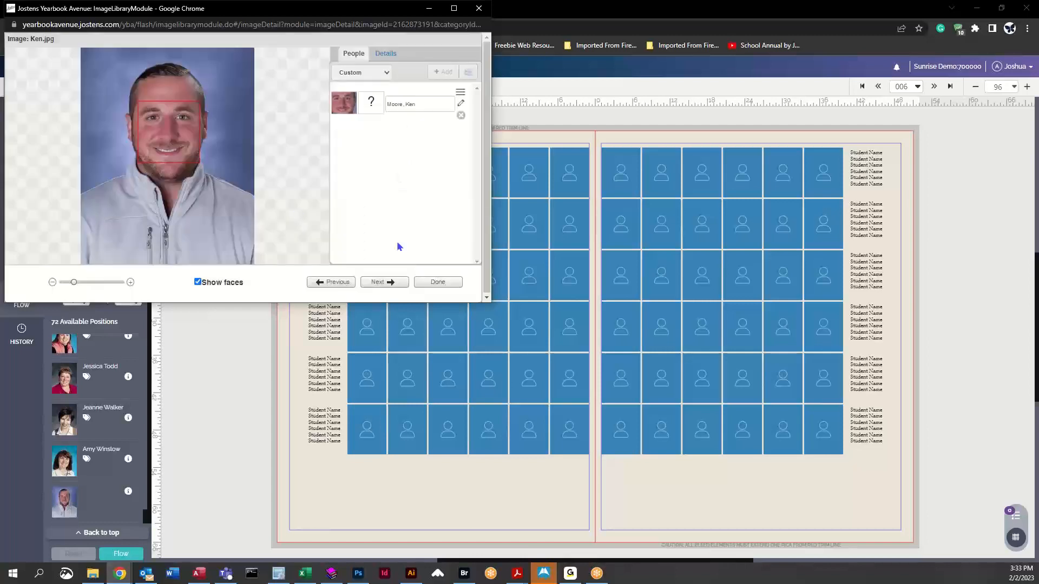
click(444, 283)
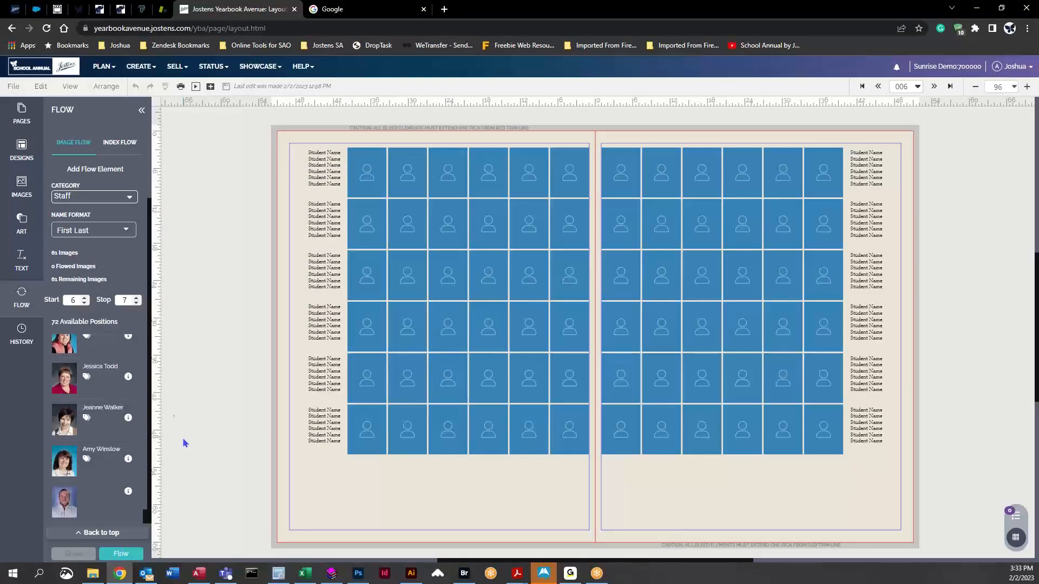
- Refresh the Staff category via Test Images, then flow the staff portraits onto spread 006
click(13, 87)
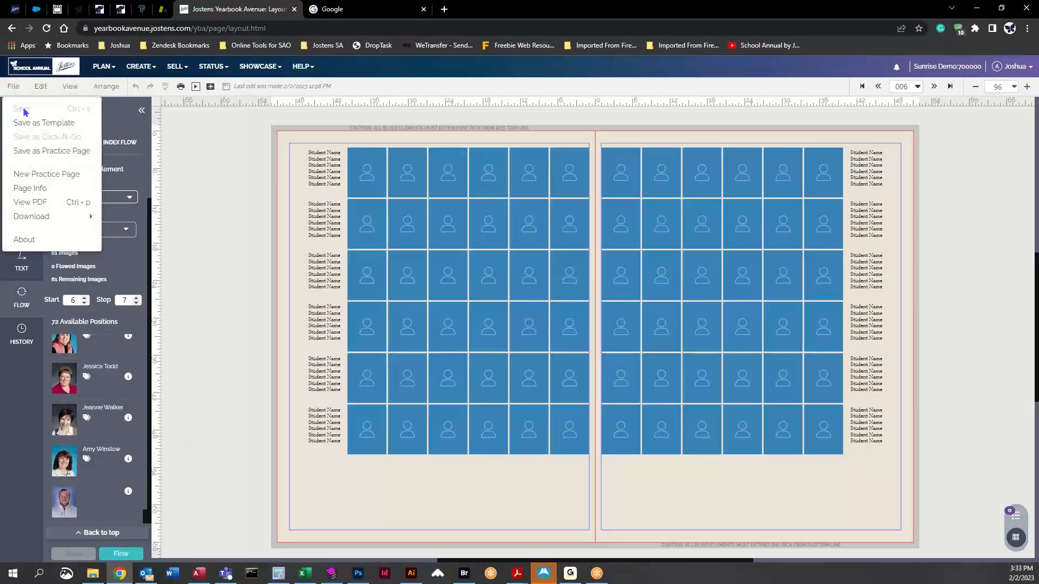
click(227, 379)
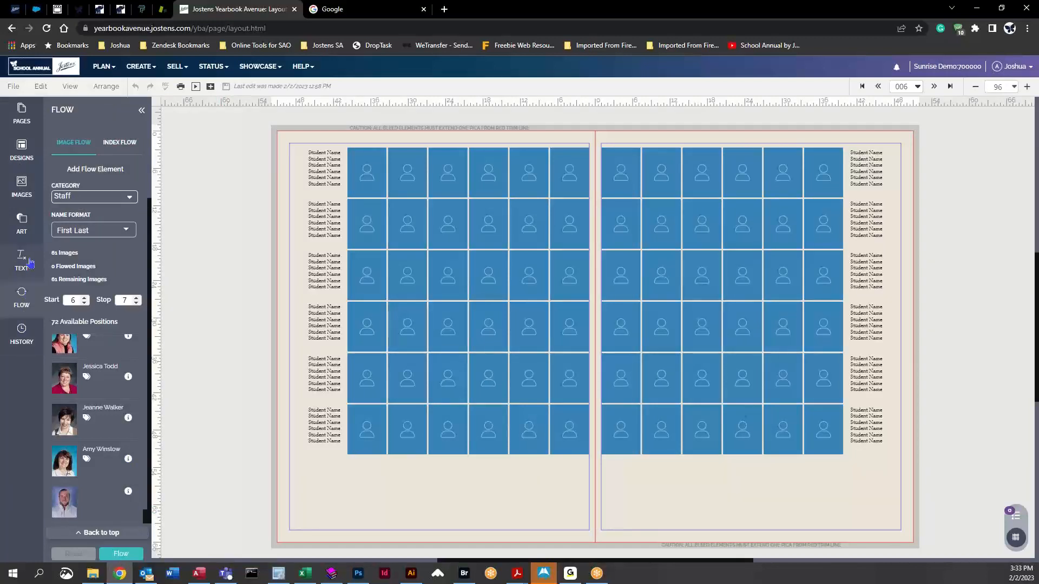
click(85, 197)
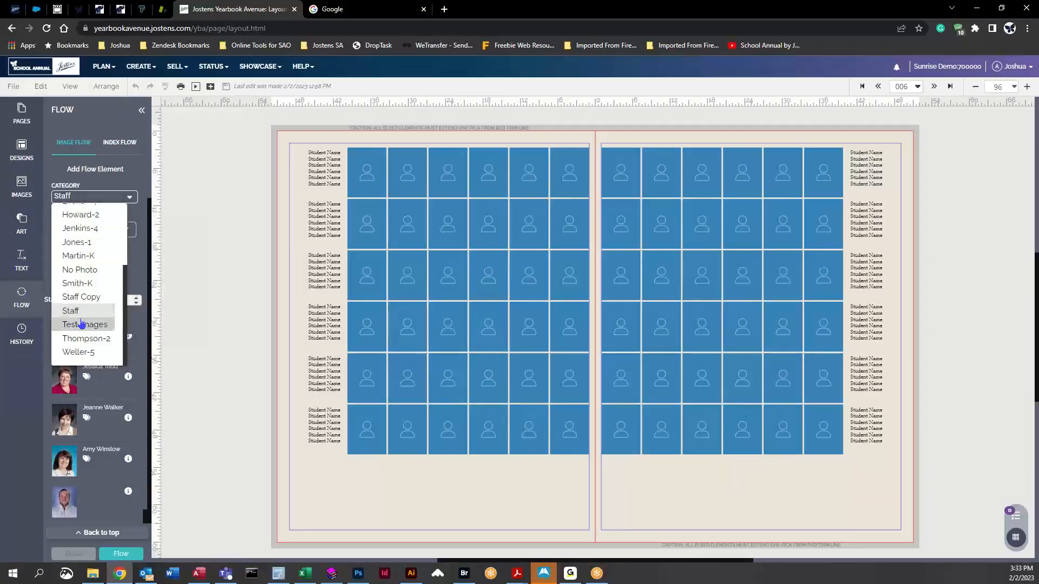
click(82, 325)
click(89, 215)
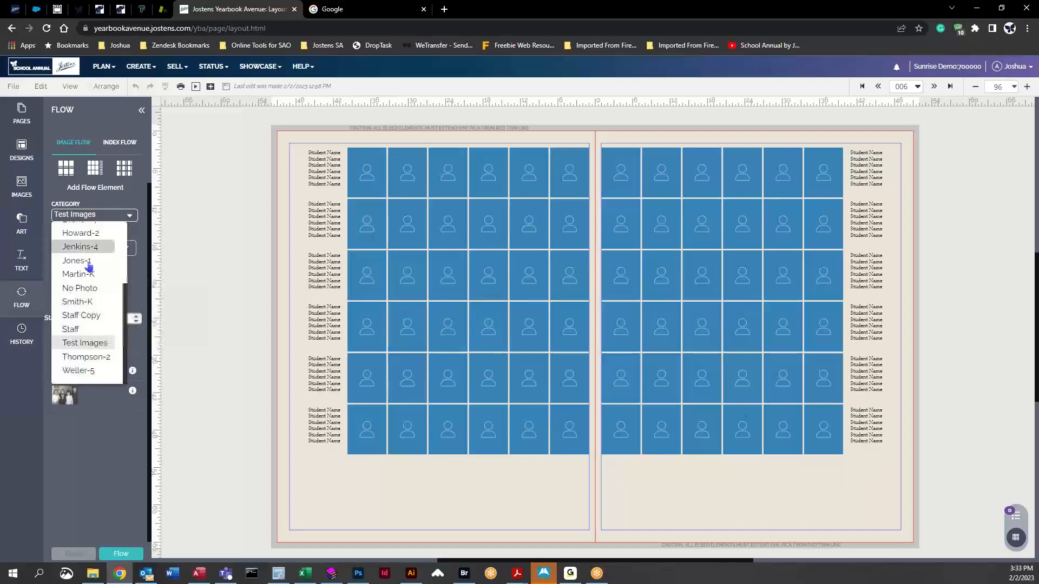
click(72, 329)
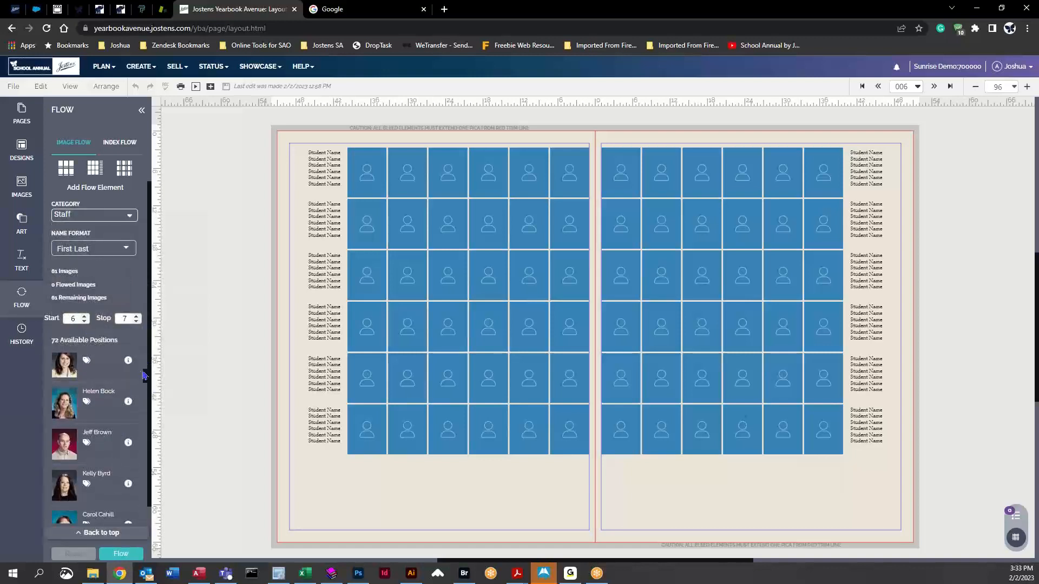
scroll(145, 375, down, 10)
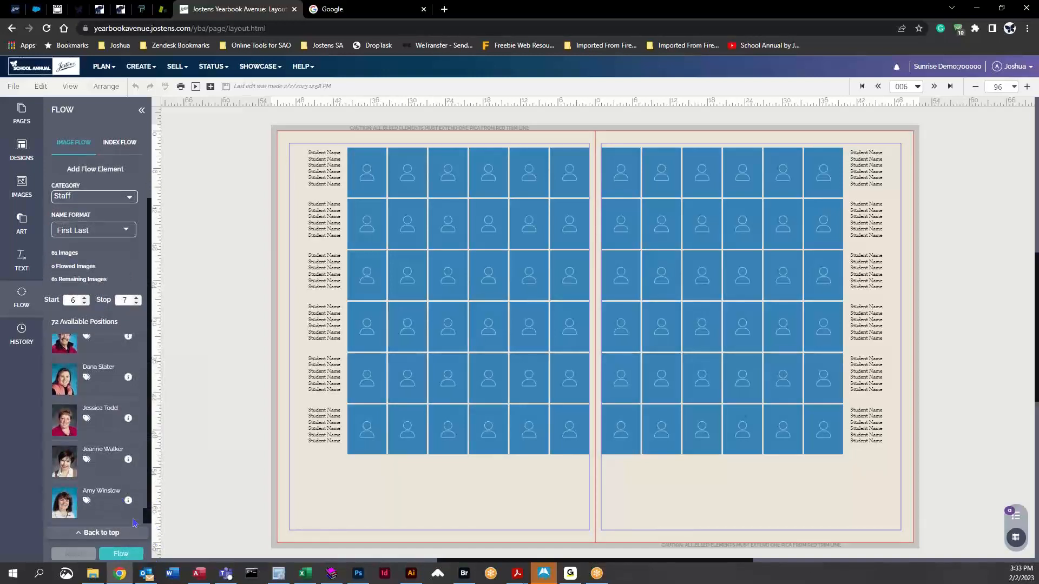
click(117, 555)
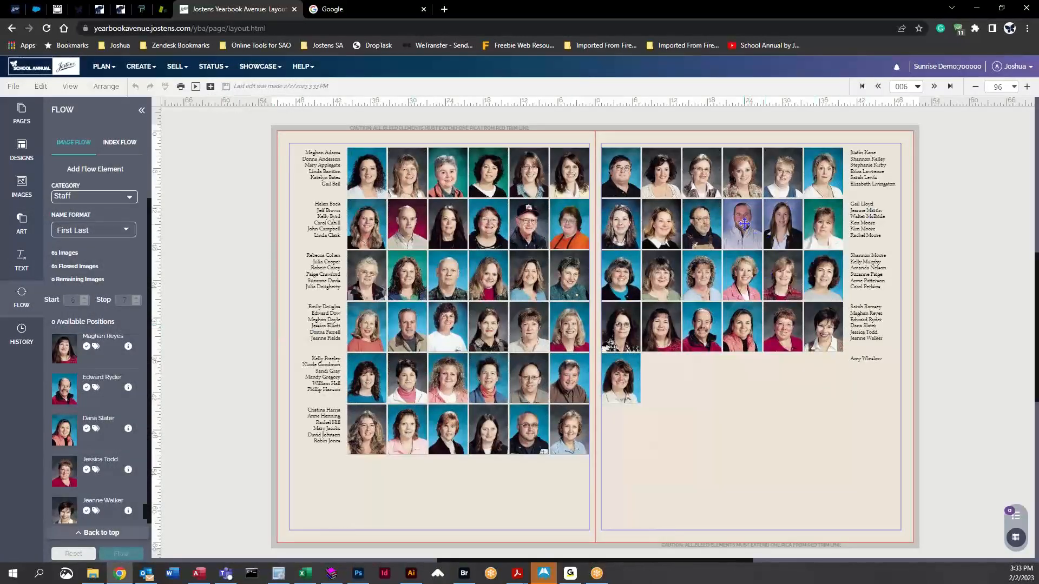
- Check the flowed portraits at 400% zoom, then reset the flow to empty placeholders
click(779, 315)
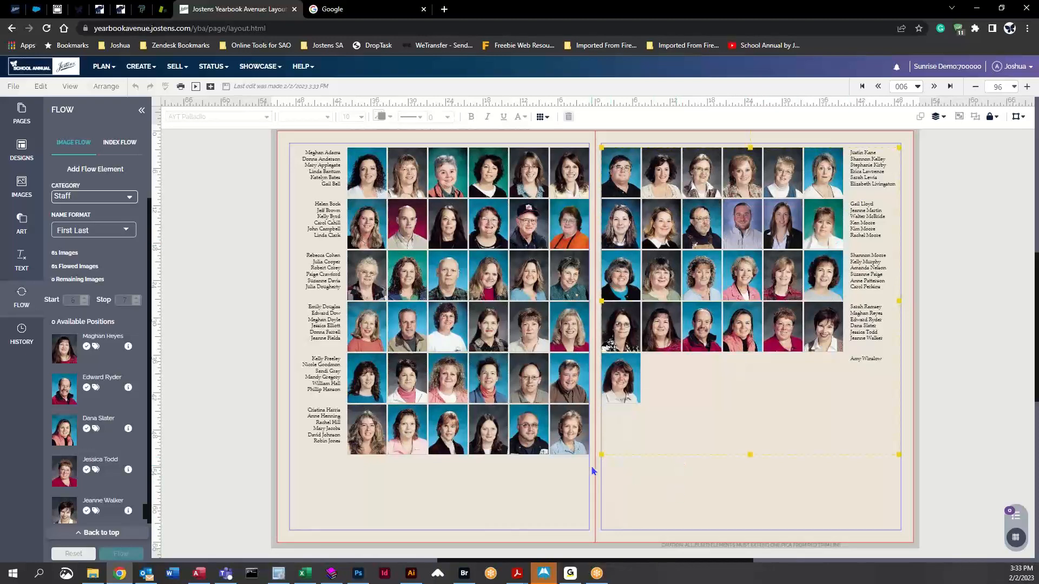
click(1012, 87)
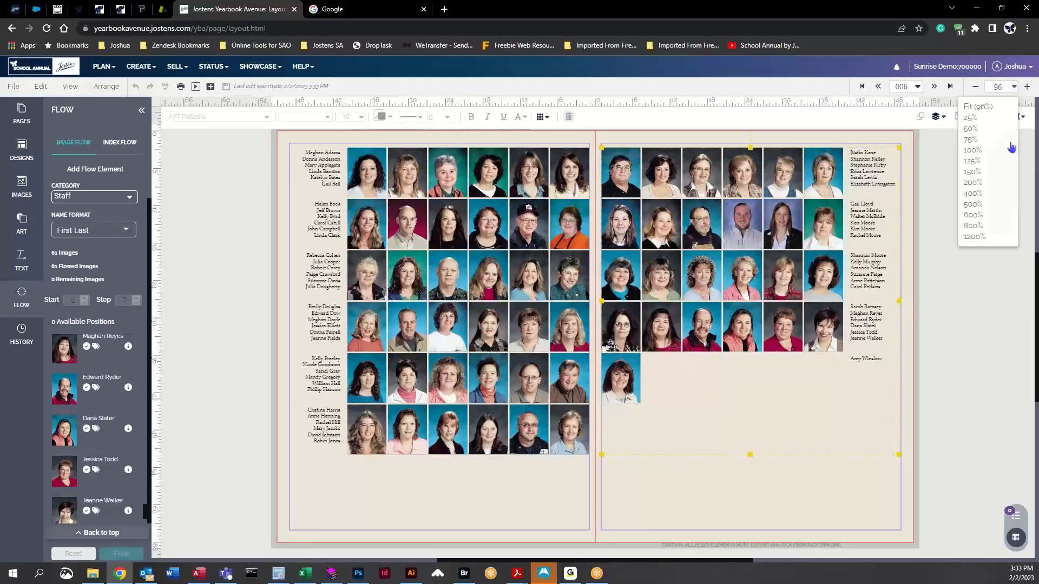
click(990, 194)
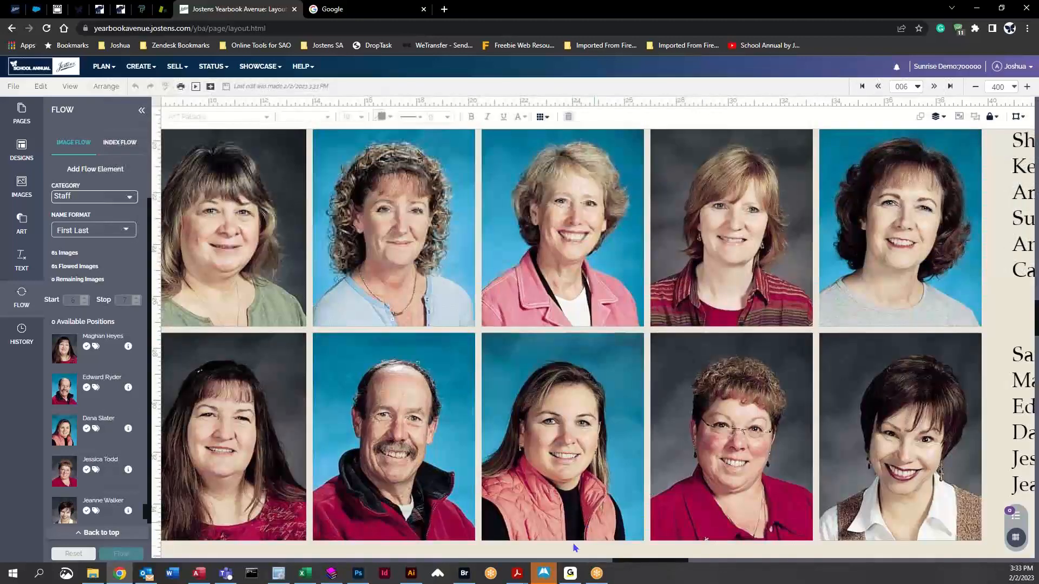
scroll(621, 563, down, 3)
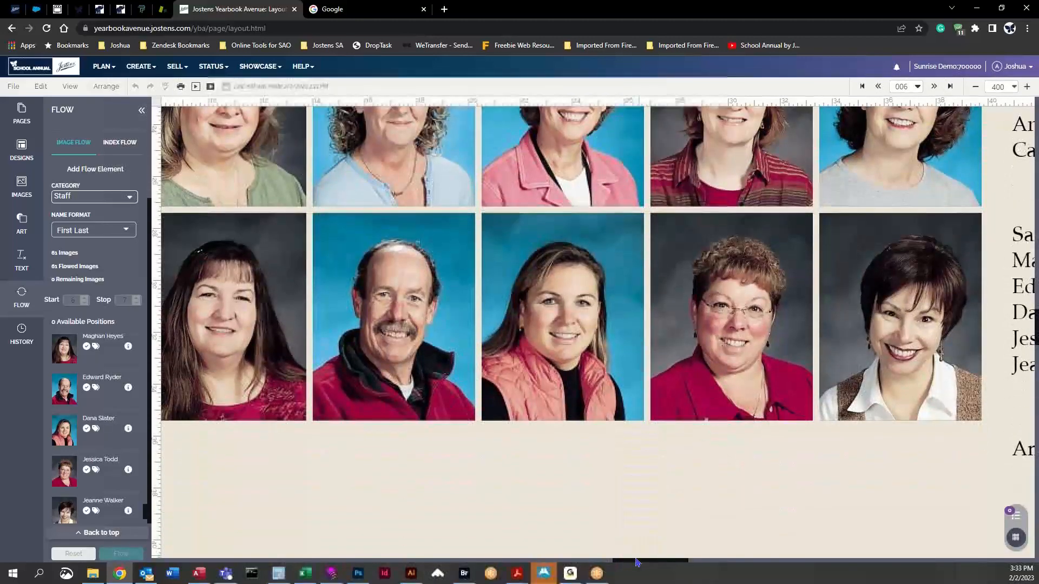
scroll(662, 562, down, 1)
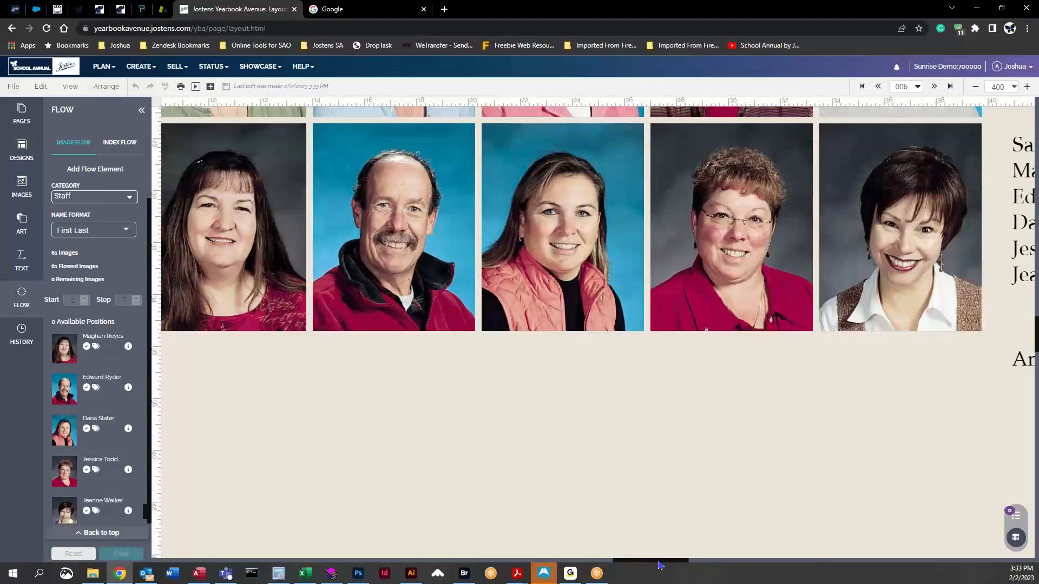
drag(660, 565, 617, 572)
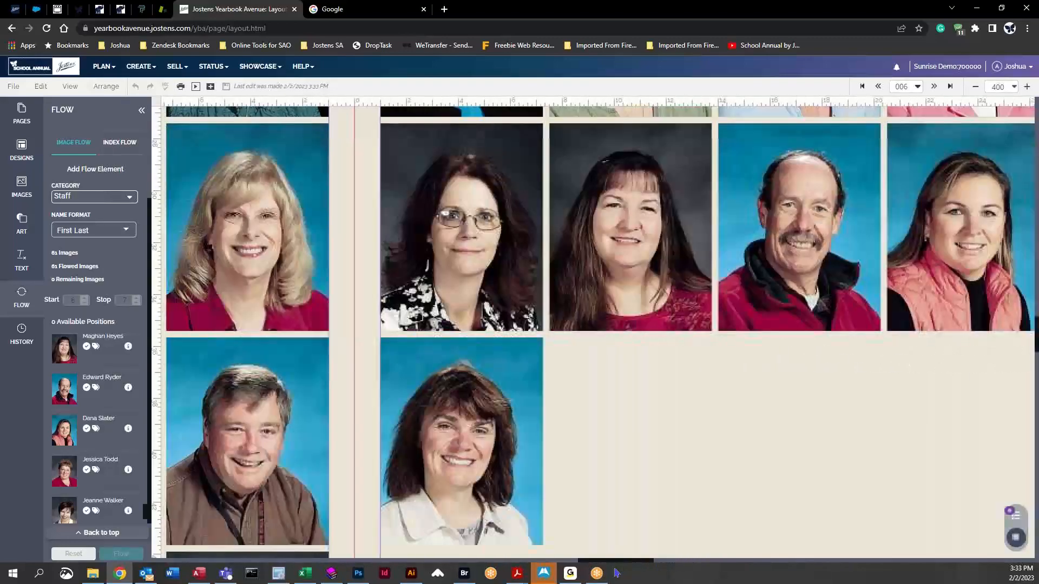
scroll(753, 341, down, 3)
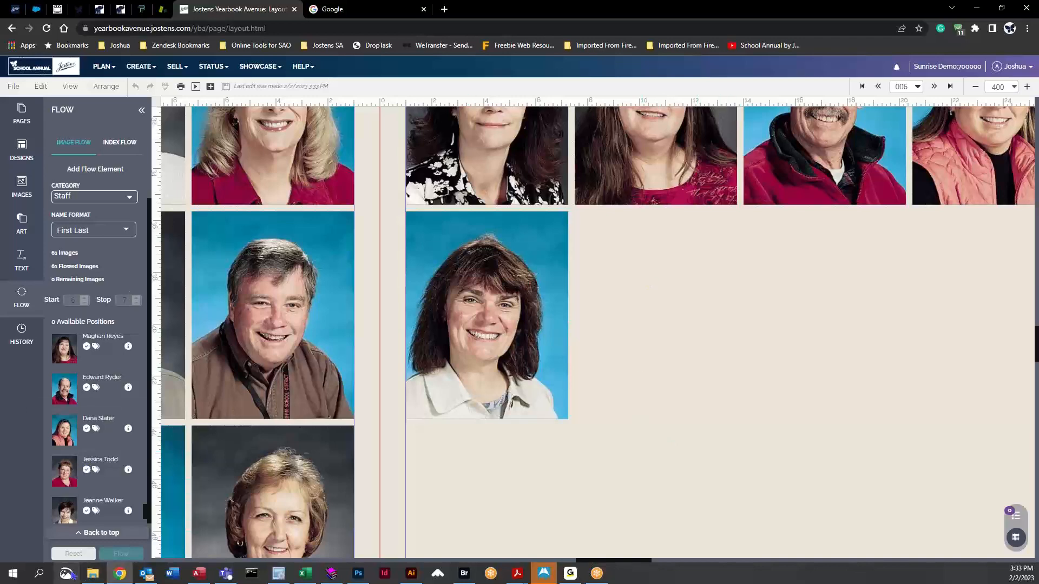
click(73, 554)
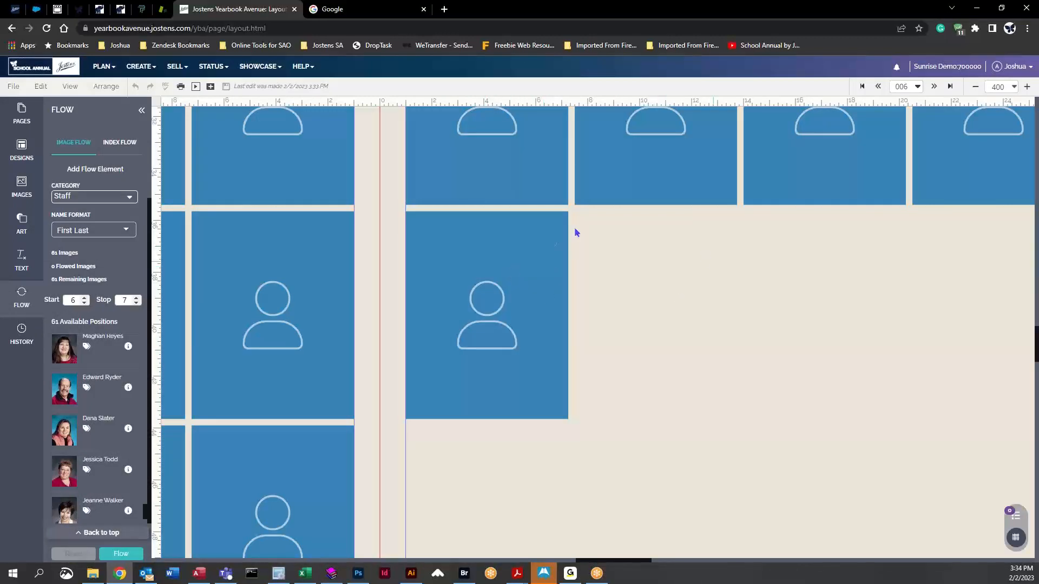
- Select the right page's portrait grid and zoom the spread to Fit (96%)
click(487, 295)
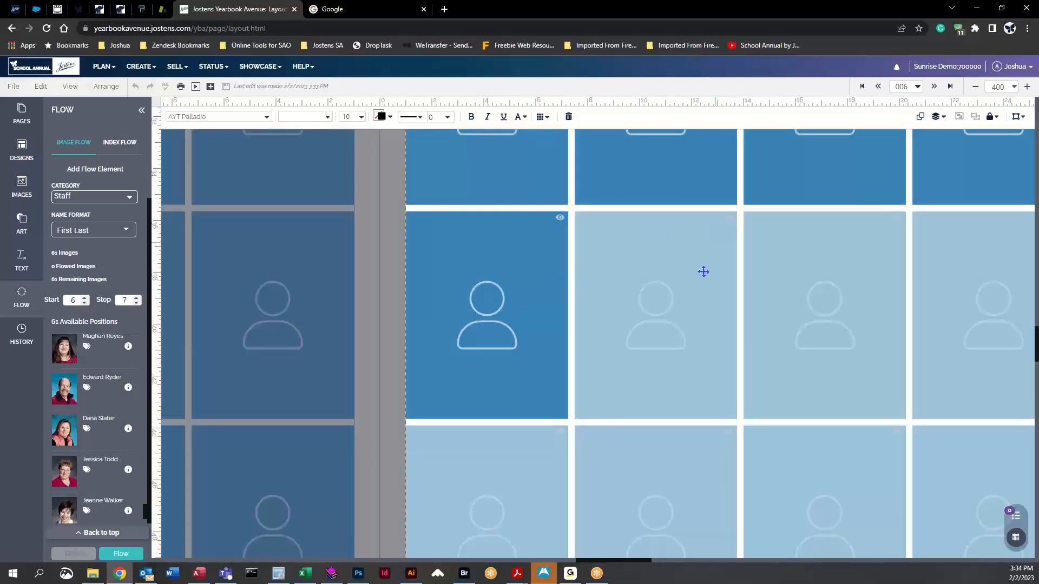
click(1013, 86)
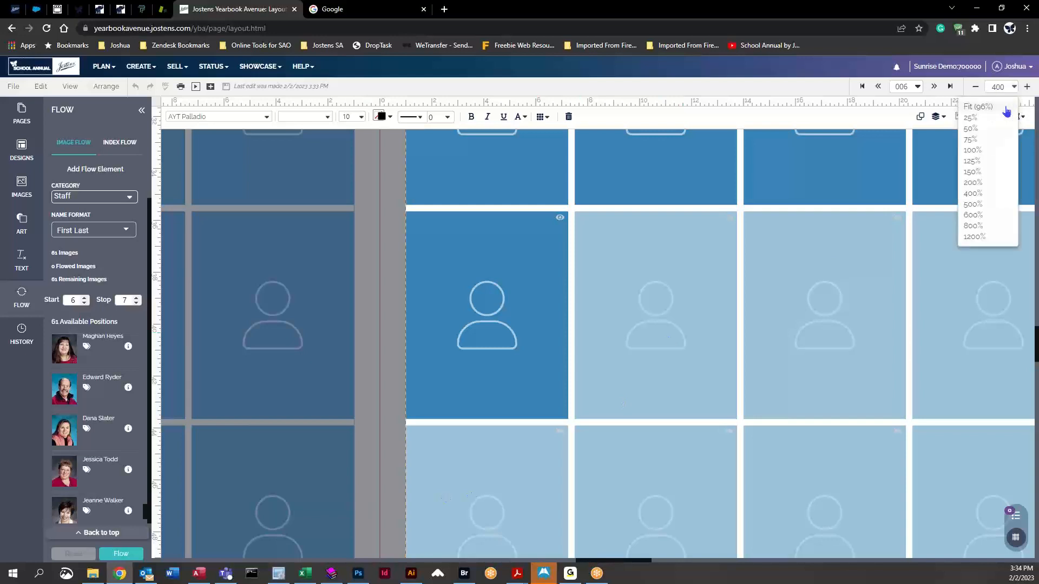
click(1001, 107)
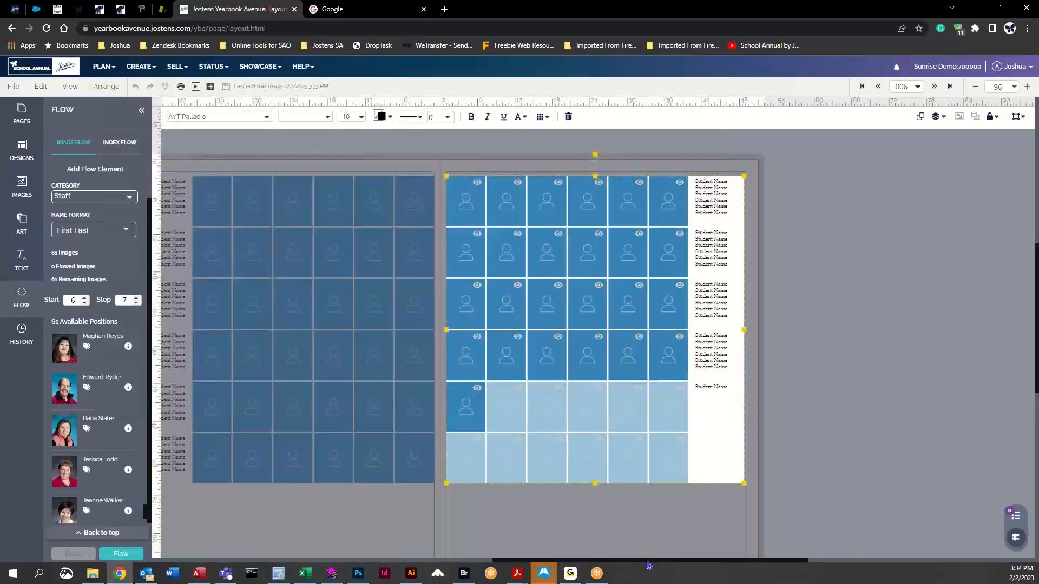
drag(648, 562, 656, 564)
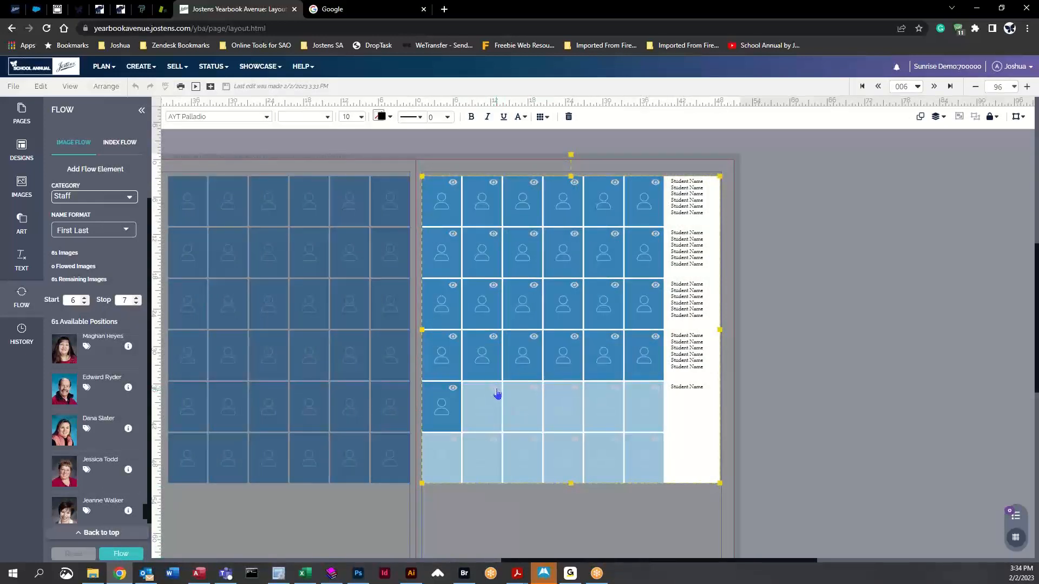
- Show positions 2, 3 and 4 in row five of the right grid, then deselect
click(497, 394)
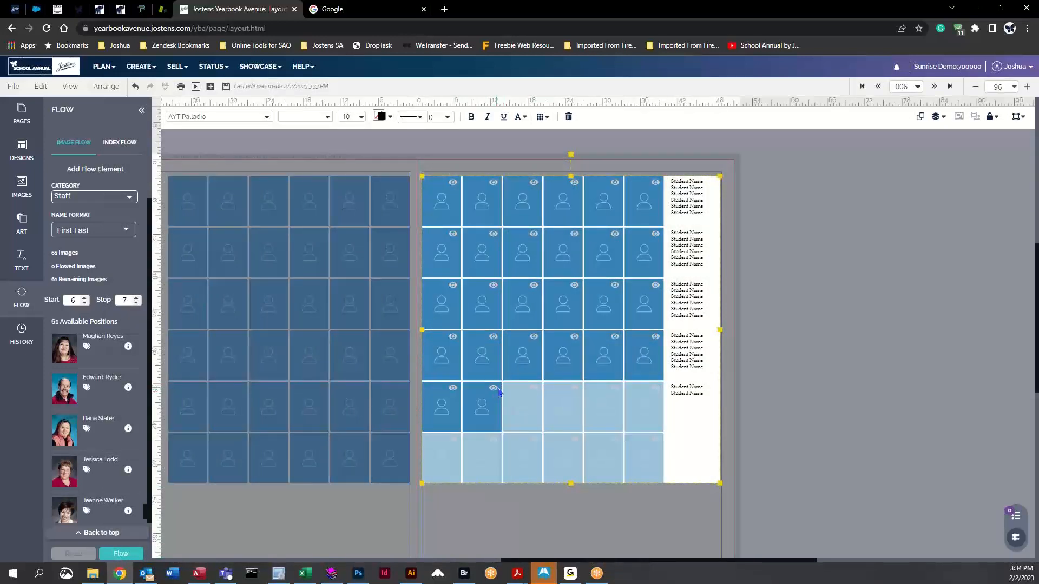
click(538, 394)
click(574, 394)
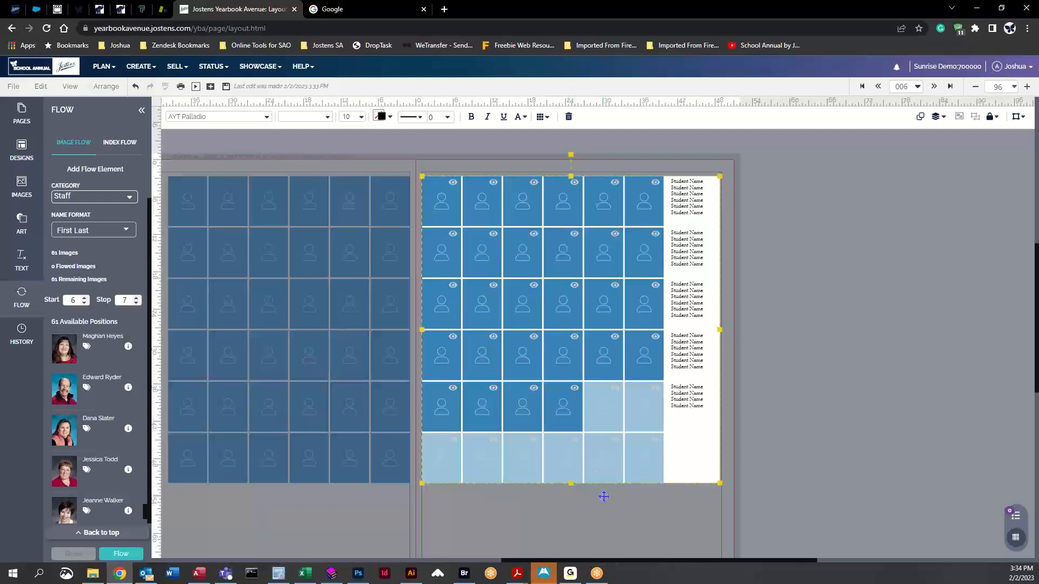
click(788, 314)
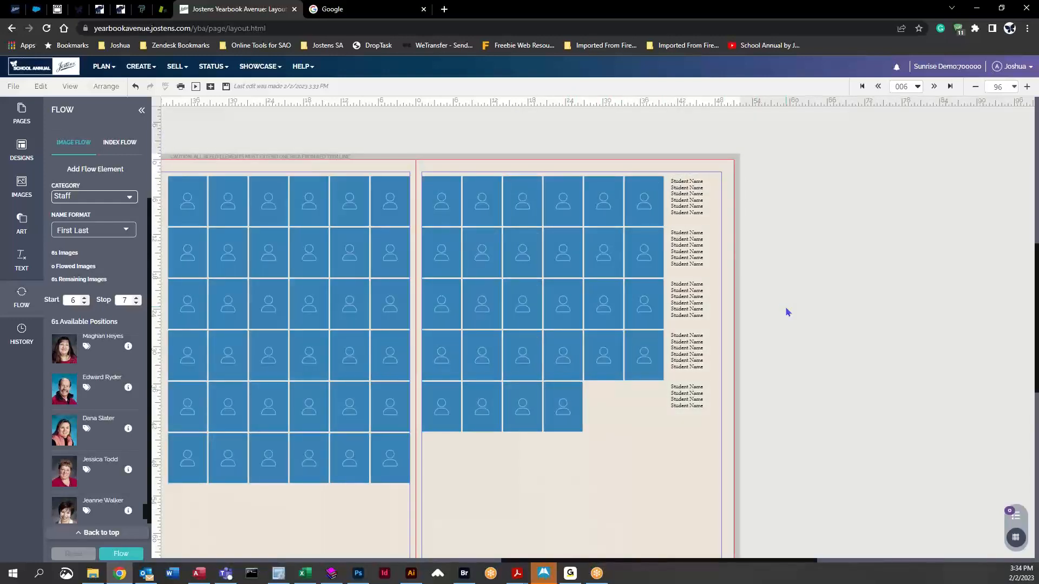
- Save changes and flow all 61 staff portraits with names into spread 006
click(131, 556)
click(479, 347)
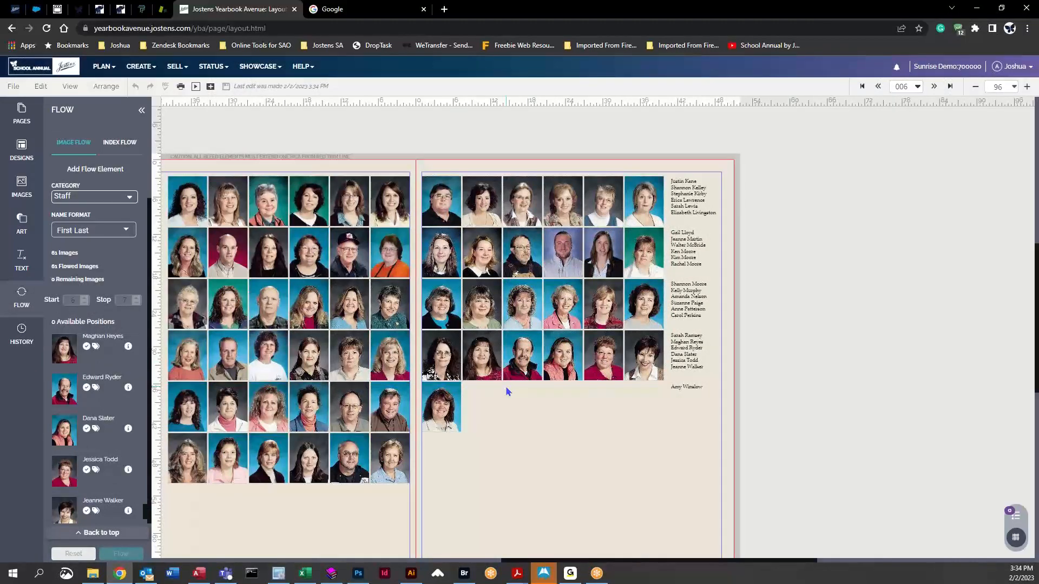
click(349, 250)
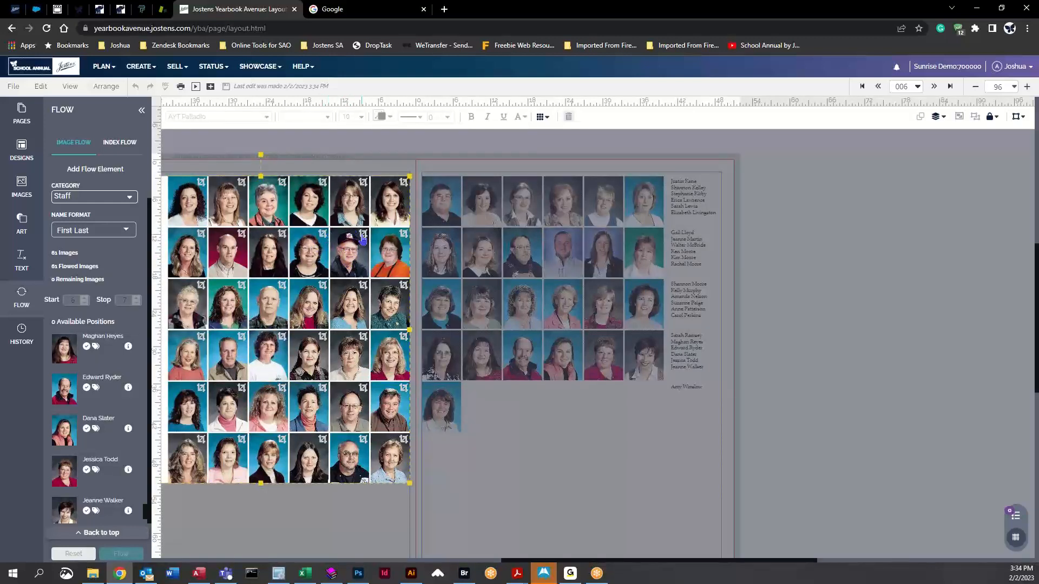
- Resize the orange-shirt portrait's frame, then move to the previous spread
click(406, 238)
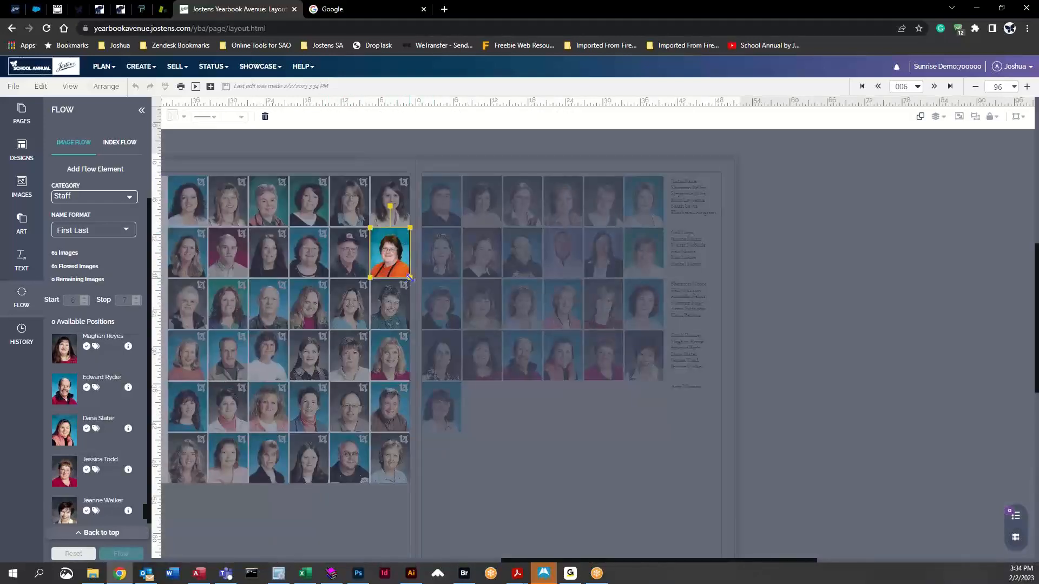
drag(410, 278, 403, 253)
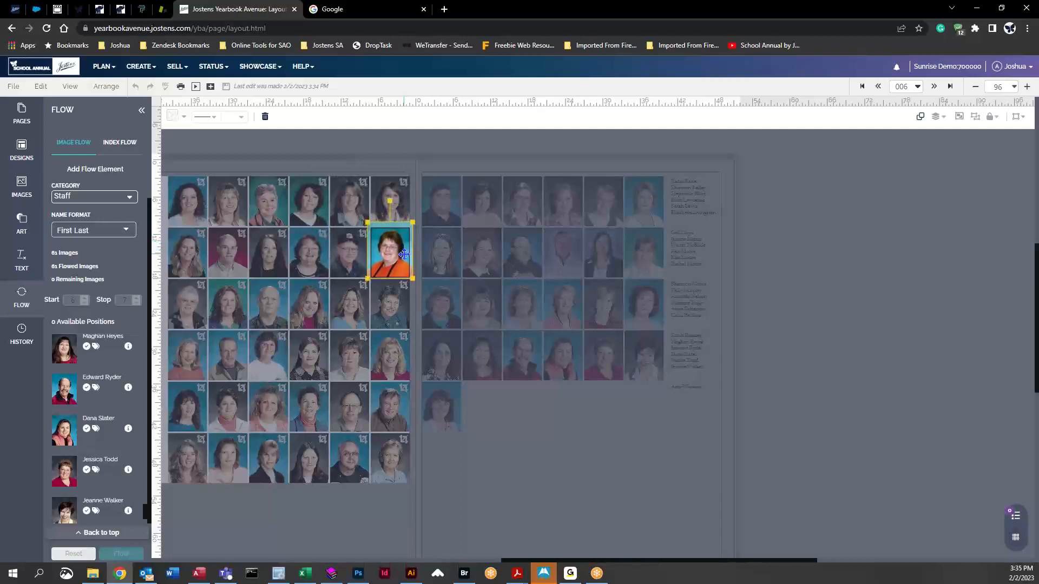
click(913, 394)
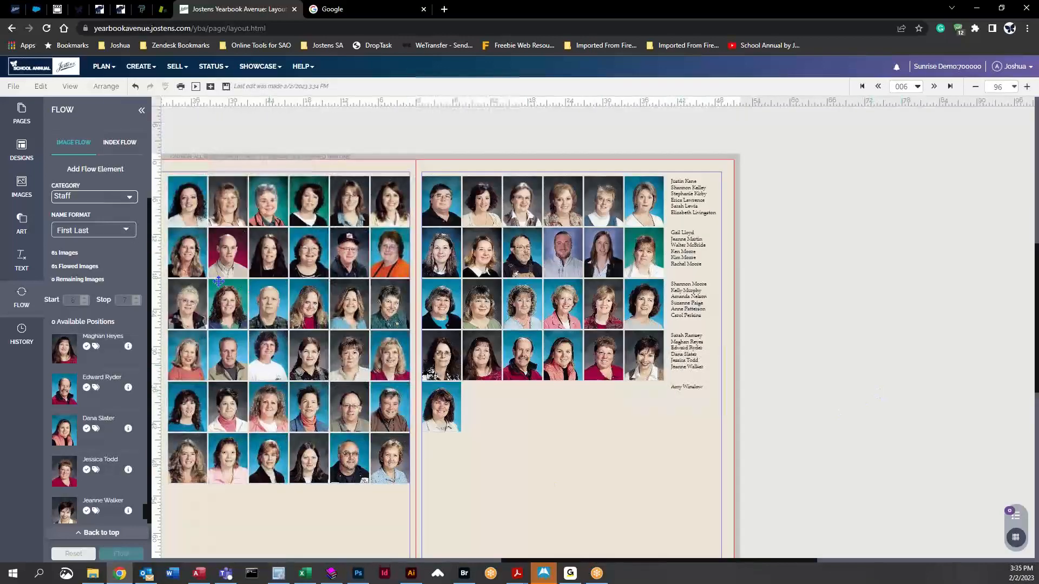
click(877, 87)
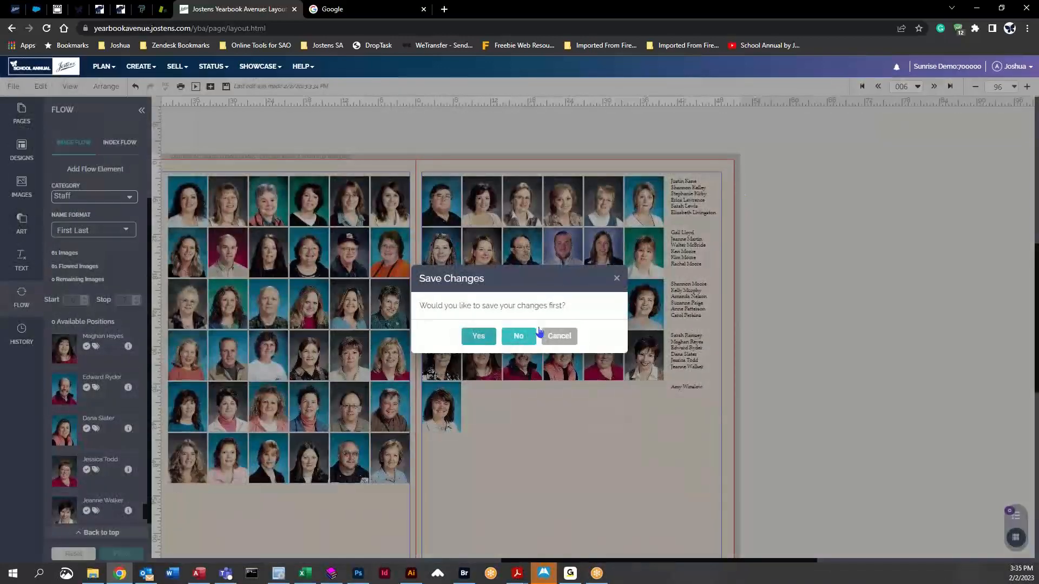
- Save spread 006, then inspect individual class portraits in spread 002's left-page grid
click(478, 337)
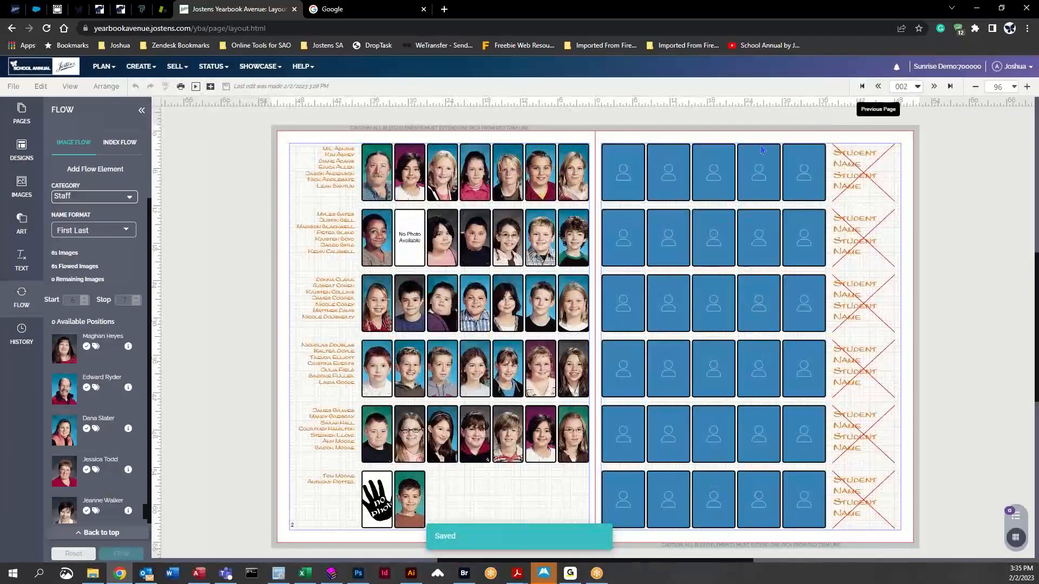
click(438, 233)
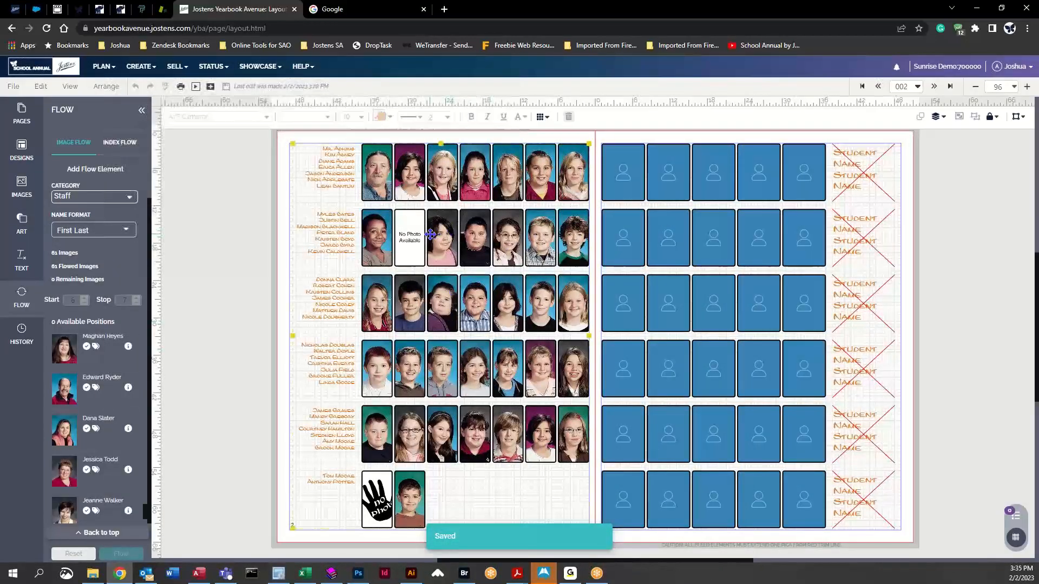
double_click(452, 221)
drag(449, 247, 454, 248)
click(205, 331)
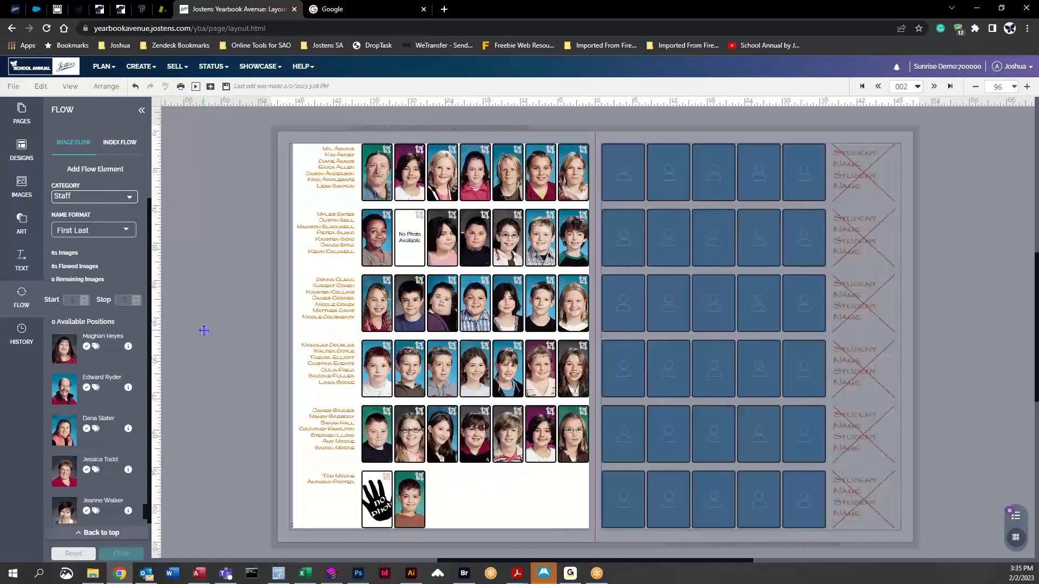
double_click(520, 290)
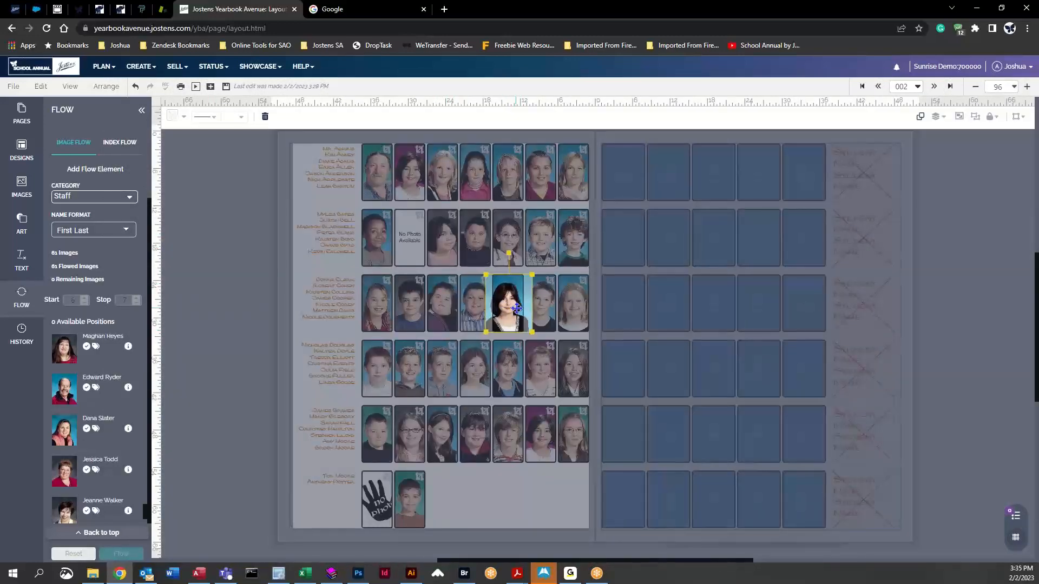
click(229, 300)
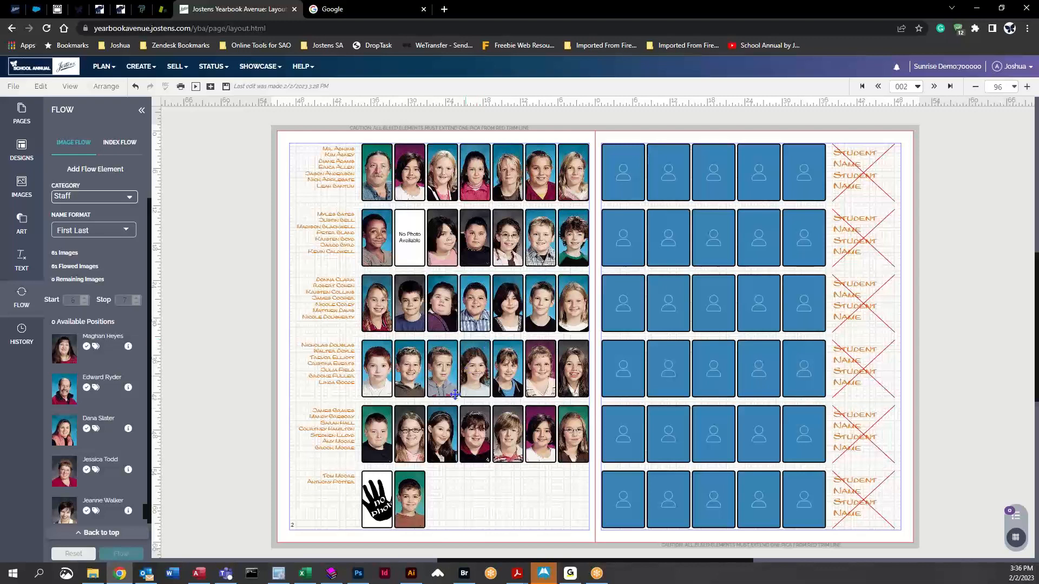
- Place a Caption-style text box on the page reading '1st grade'
click(23, 264)
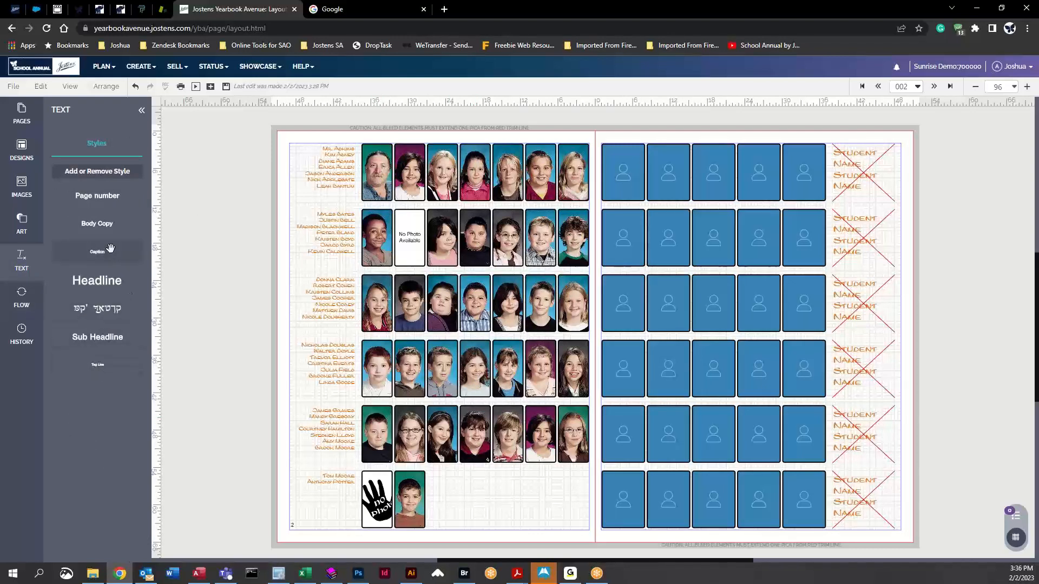
drag(97, 254, 327, 203)
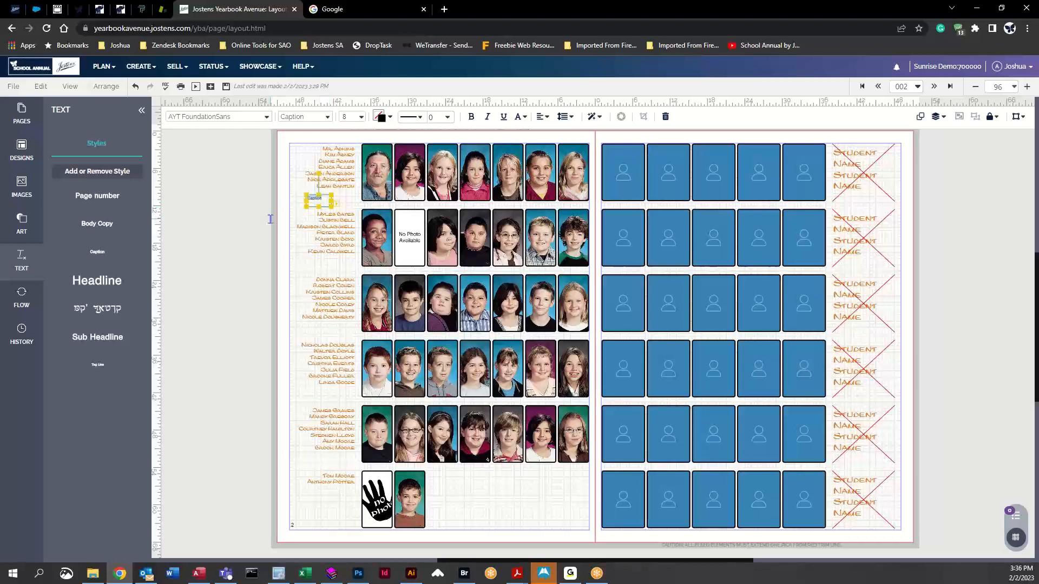
key(BackSpace)
text(St grade)
click(301, 216)
- Position the '1st grade' caption just beneath the first portrait in the class grid
click(325, 197)
drag(326, 198, 376, 204)
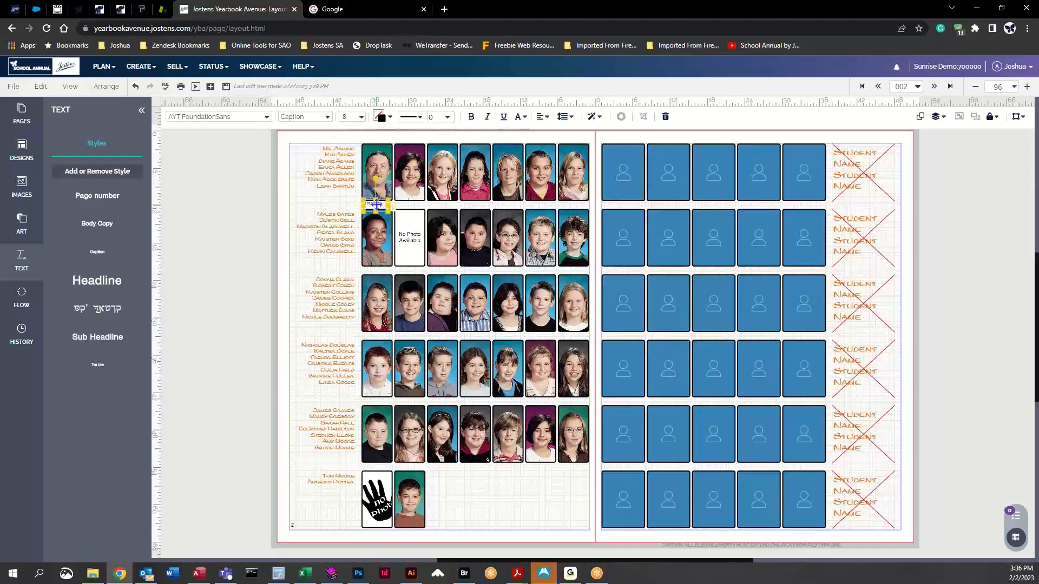
click(317, 186)
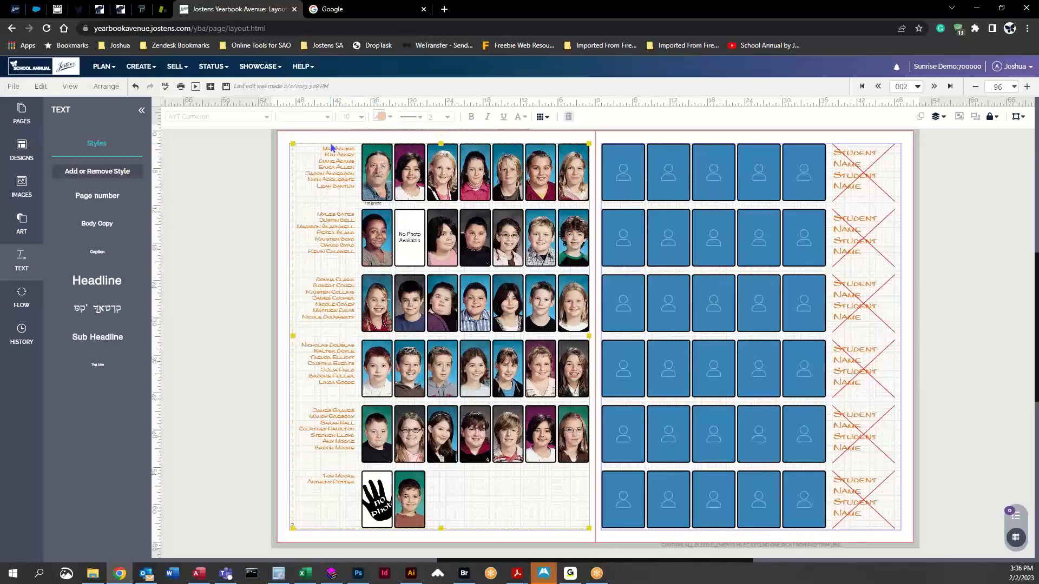
click(375, 204)
drag(375, 205, 378, 205)
click(336, 195)
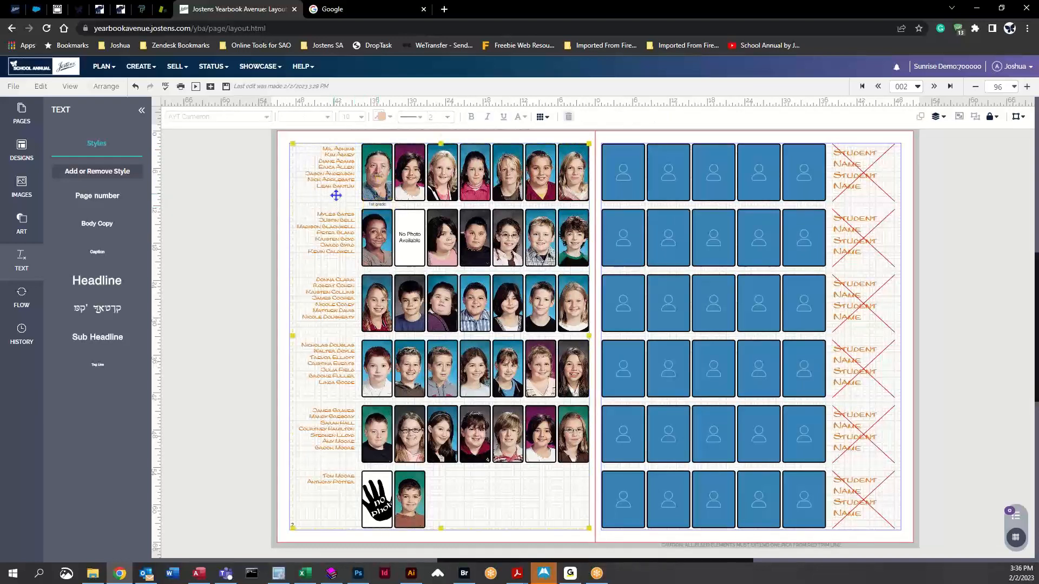
click(233, 224)
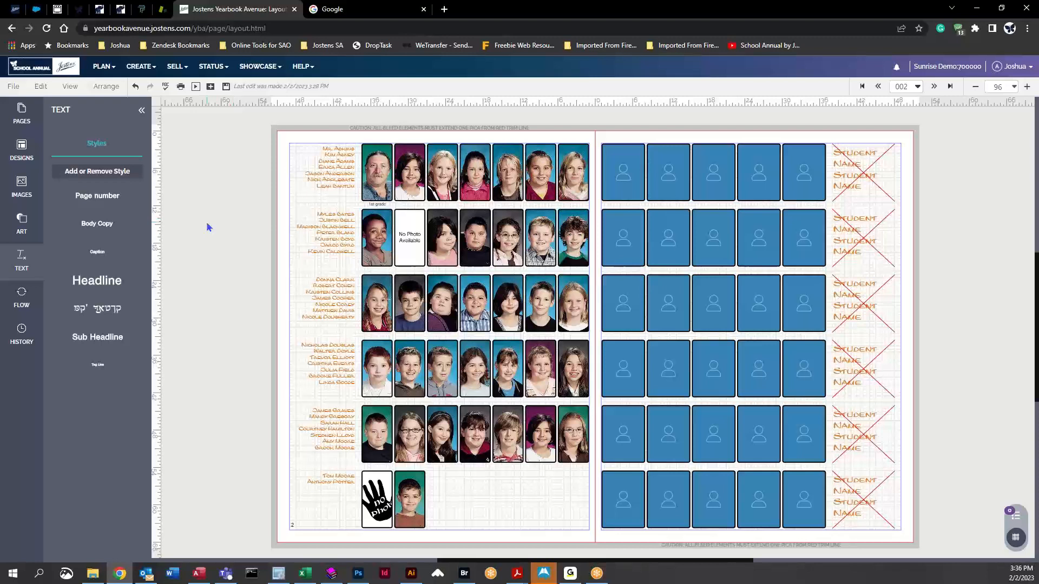